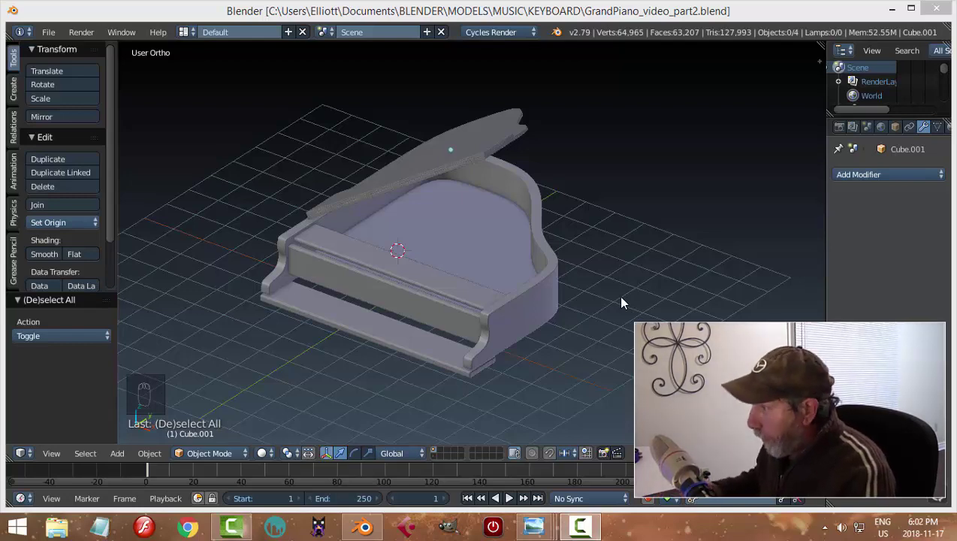
Inspect the piano model against the top and side blueprints, briefly showing the keyboard drawing in wireframe.
key("KP_7")
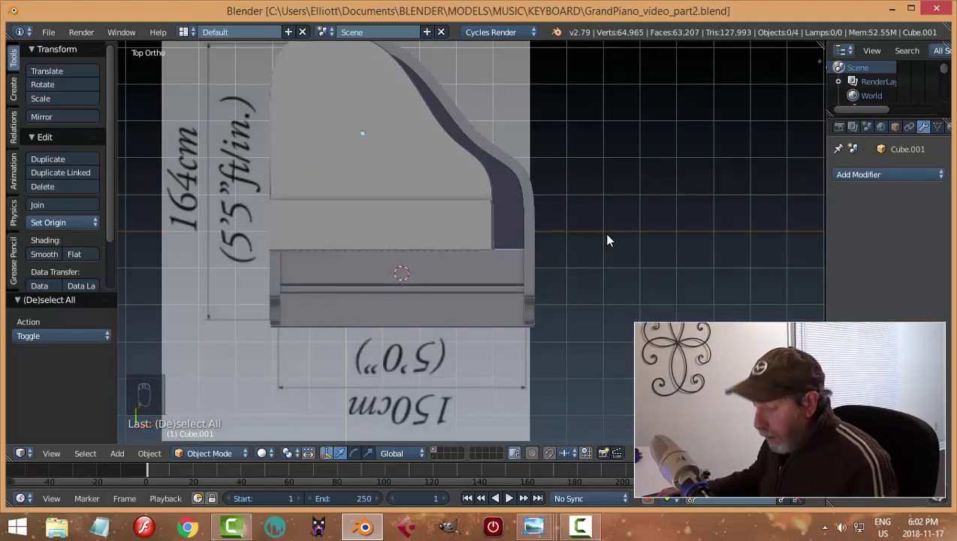
scroll(597, 244, "down", 1)
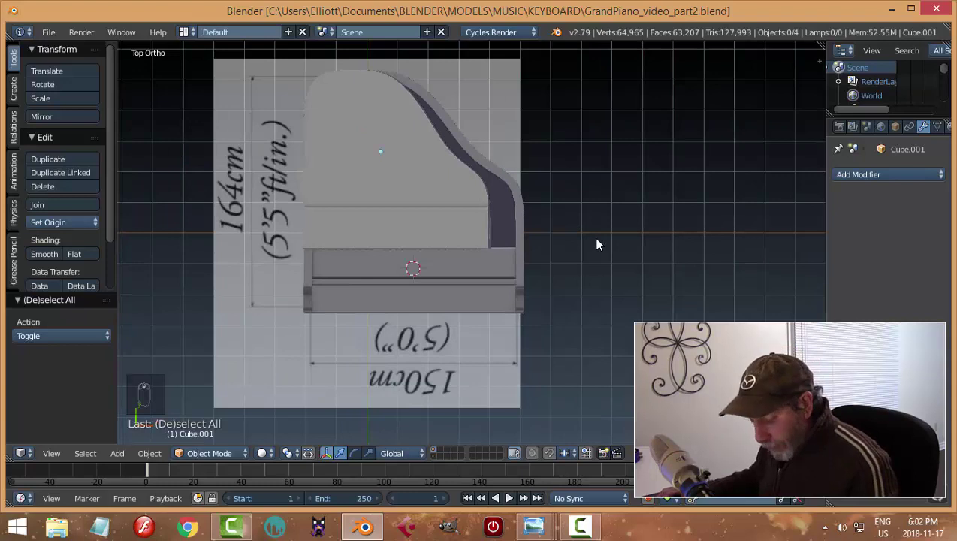
key("z")
left_click(685, 242)
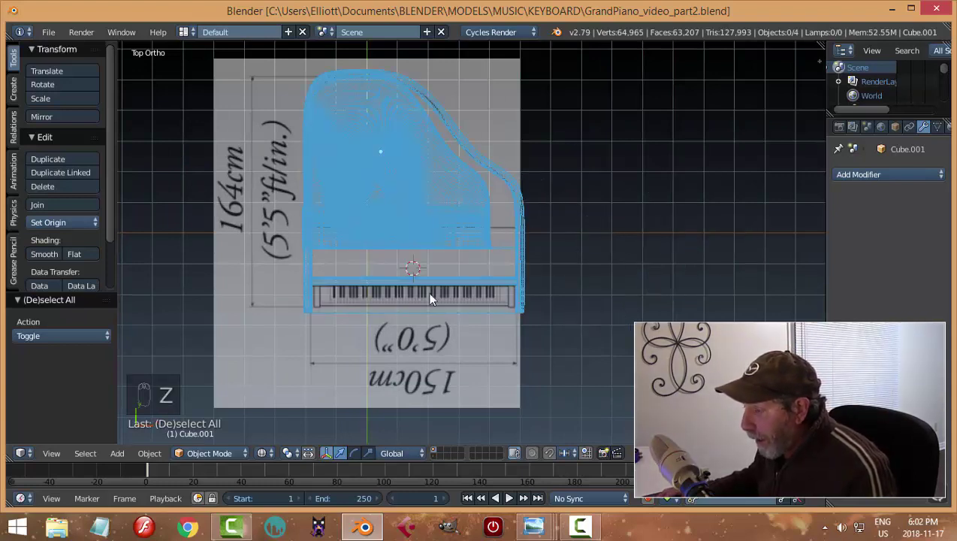
key("z")
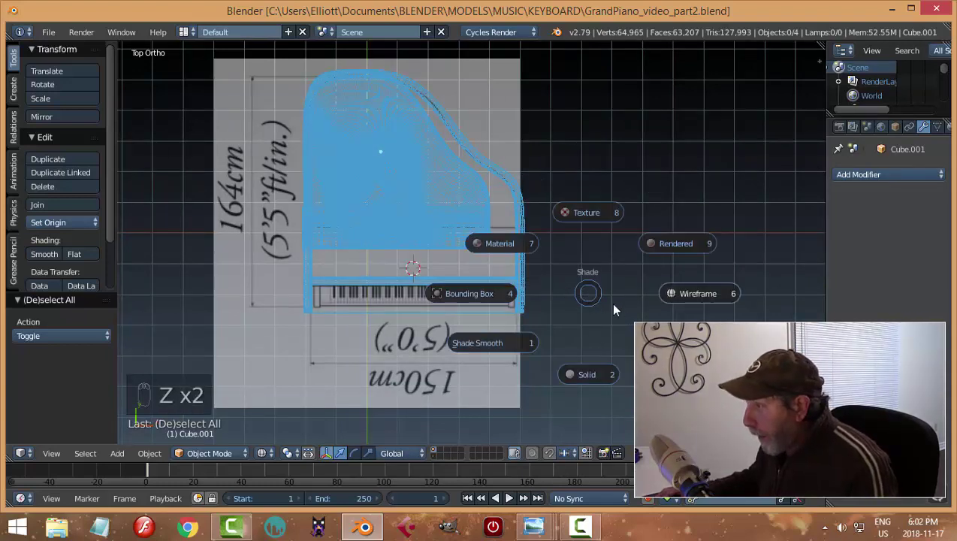
left_click(582, 374)
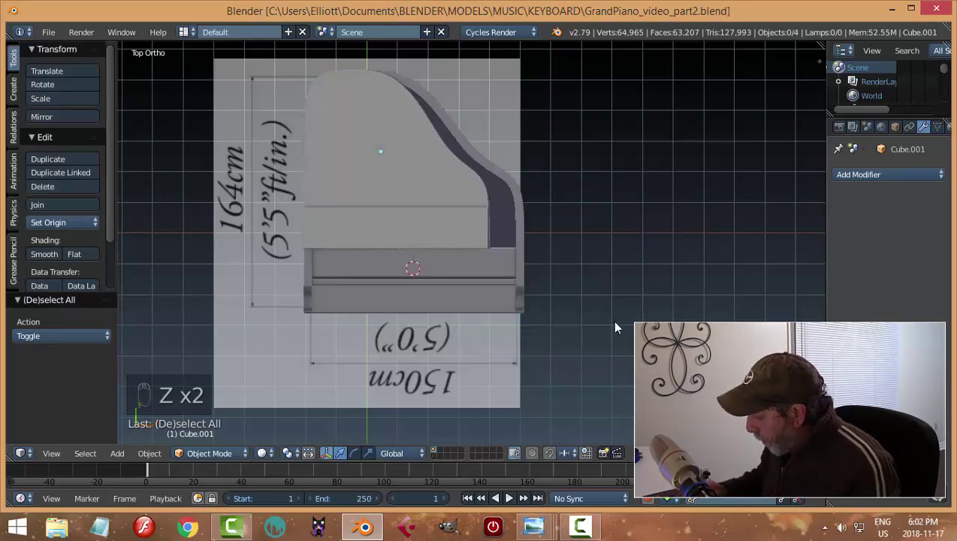
key("KP_3")
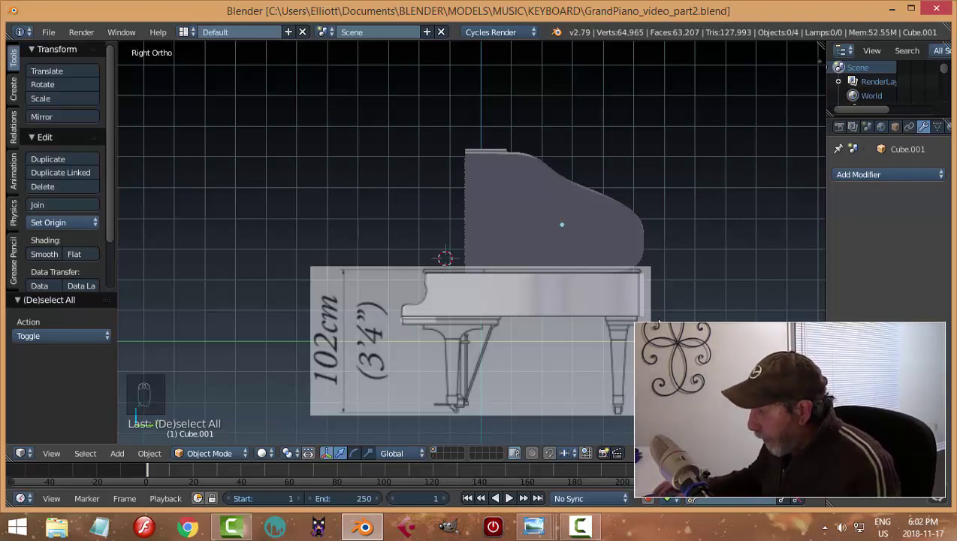
middle_click_drag(426, 184, 472, 279)
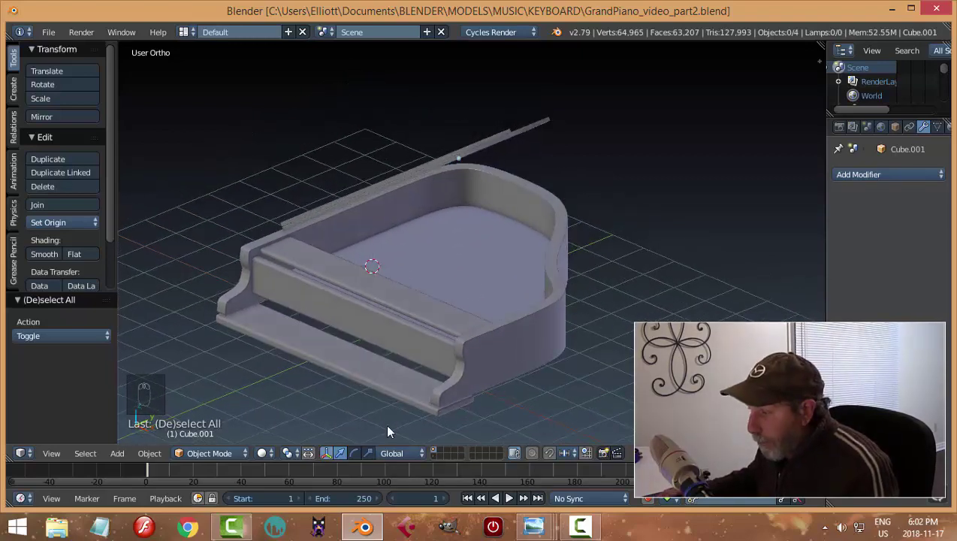
Switch to Windows Photo Viewer to examine the keyboard area in the Yamaha grand piano photo, and return to Blender.
mouse_move(534, 526)
left_click(428, 445)
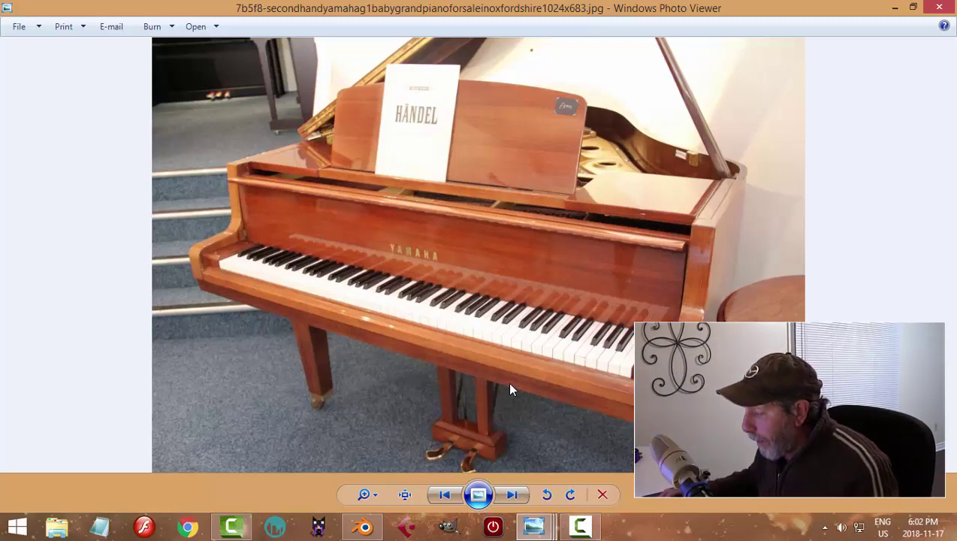
left_click(364, 525)
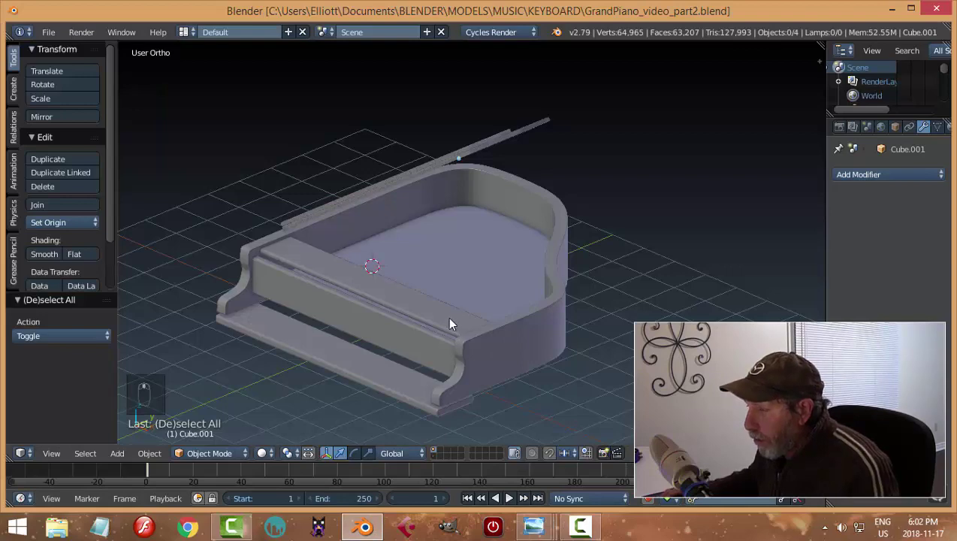
Separate the bottom front board from the front panel mesh as its own object and set both origins to geometry.
middle_click_drag(450, 324, 357, 263)
right_click(383, 261)
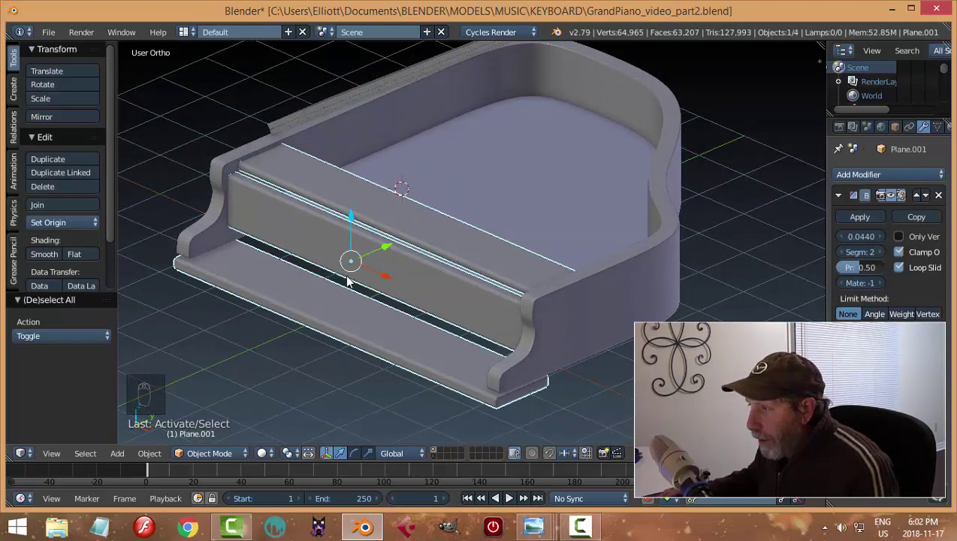
key("Tab")
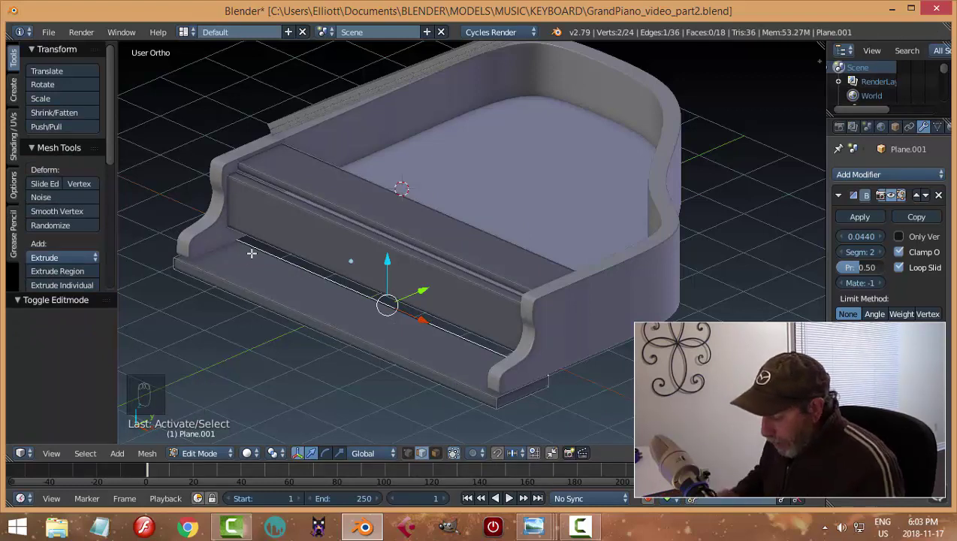
key("ctrl+l")
key("p")
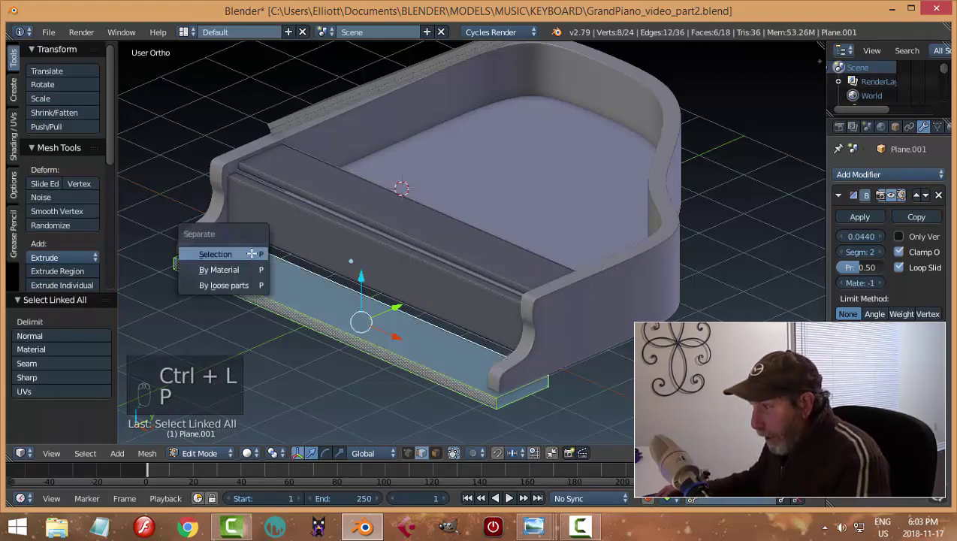
left_click(251, 254)
key("Tab")
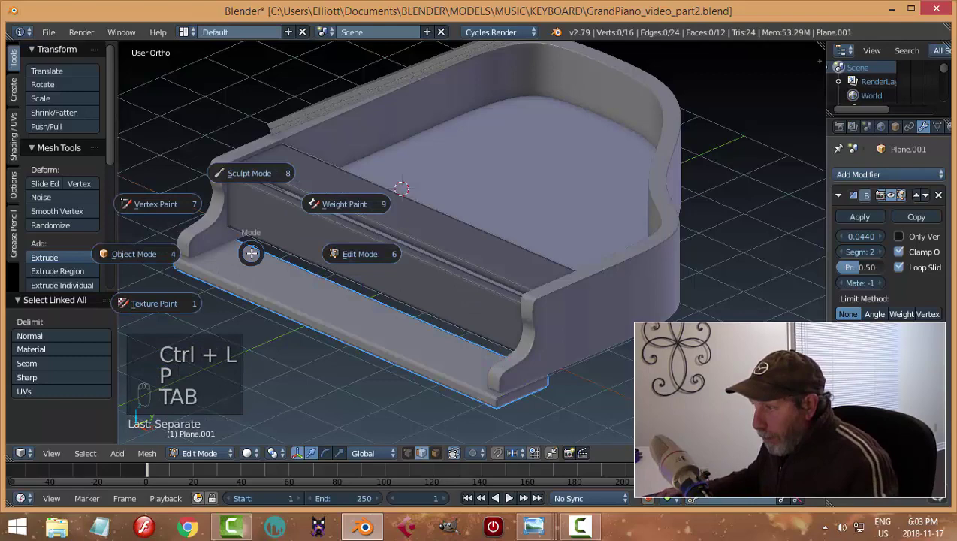
left_click(156, 259)
left_click(60, 221)
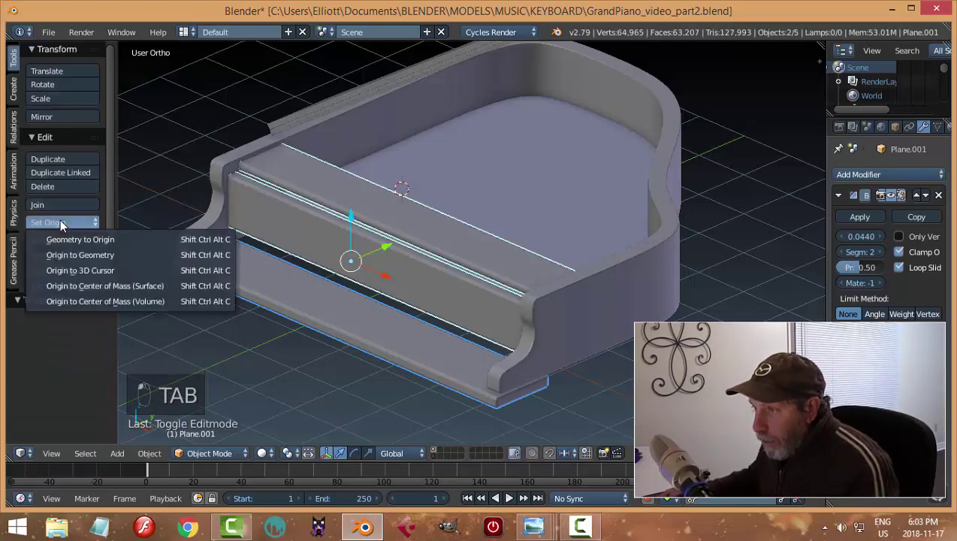
left_click(72, 254)
Raise the separated bottom board about 0.073 along Z toward the piano's side arms.
middle_click_drag(251, 256, 312, 316)
right_click(311, 311)
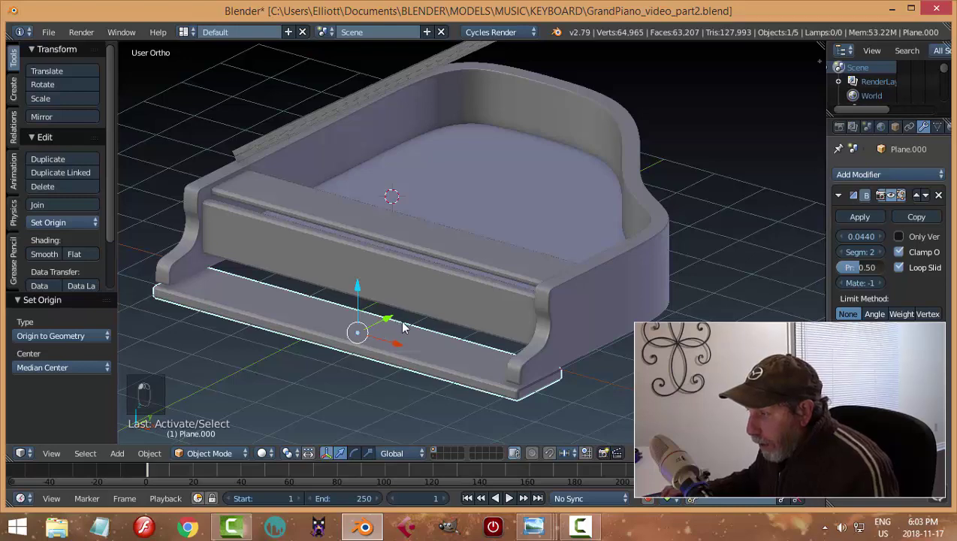
scroll(405, 323, "up", 3)
middle_click_drag(420, 272, 401, 239)
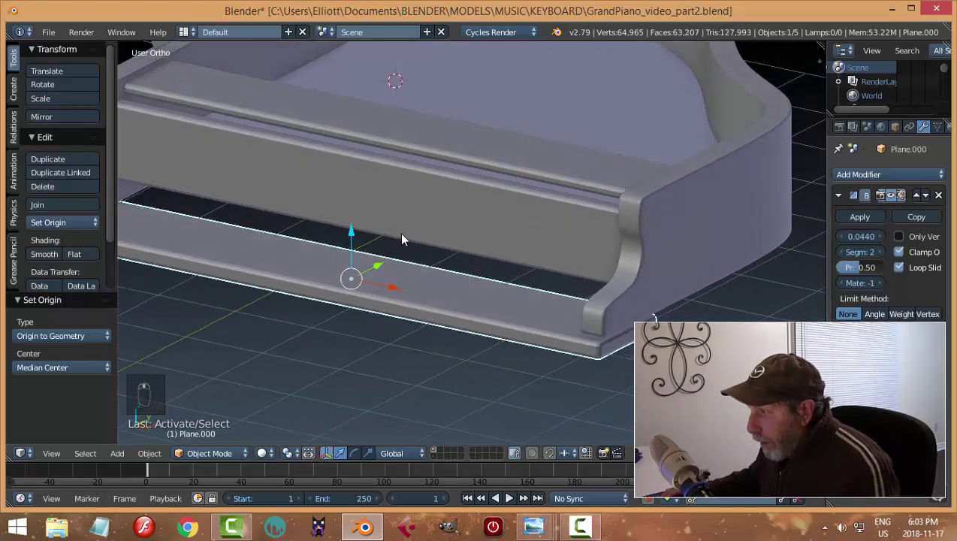
left_click_drag(350, 228, 349, 222)
middle_click_drag(349, 222, 455, 274)
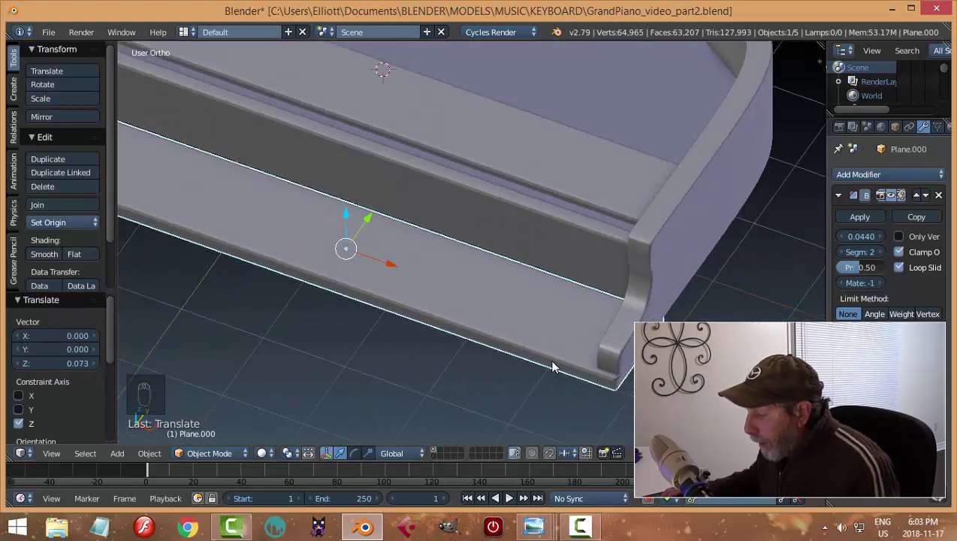
Scale the bottom board's whole mesh along X by about 1.01 so it extends slightly past the side arms.
middle_click_drag(551, 367, 564, 284)
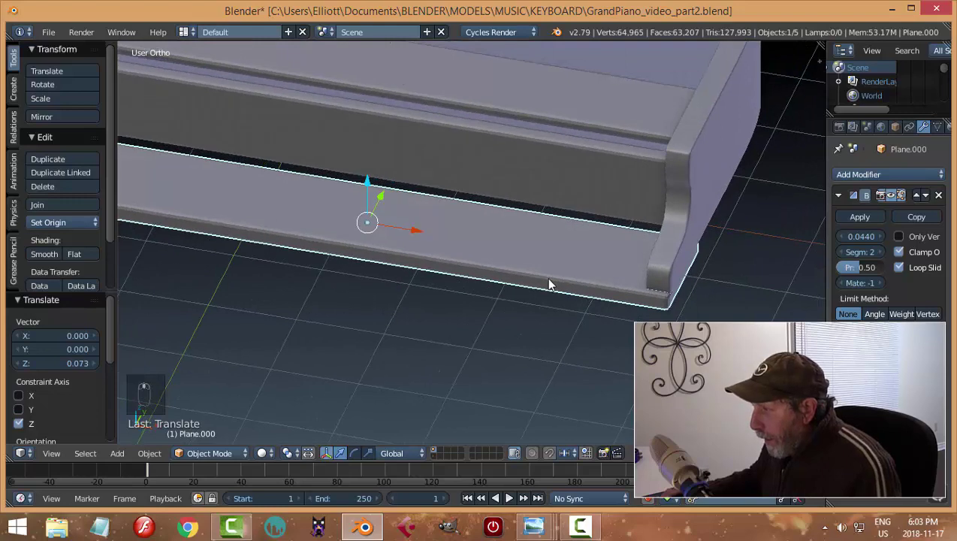
key("KP_1")
scroll(511, 277, "down", 1)
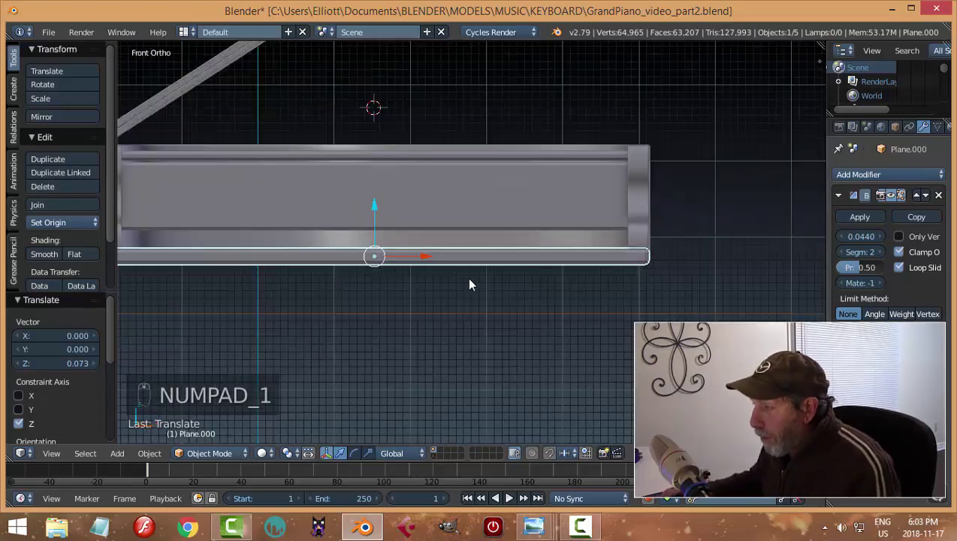
middle_click_drag(466, 277, 544, 277, "shift")
key("Tab")
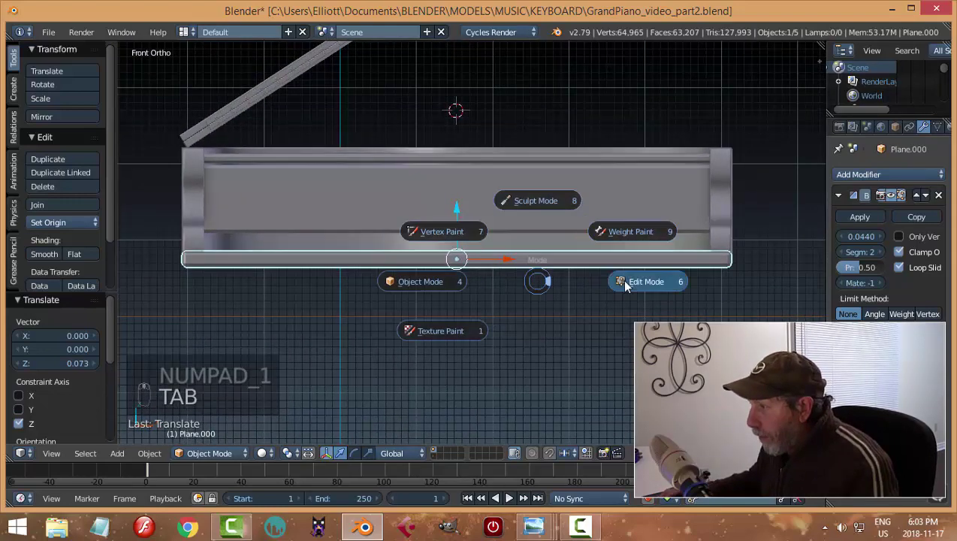
key("a")
key("a")
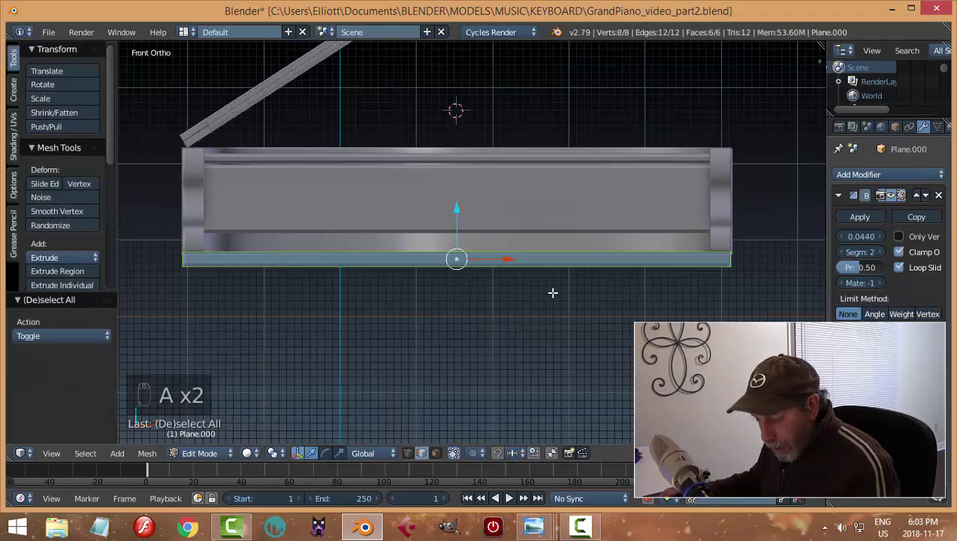
key("s")
key("x")
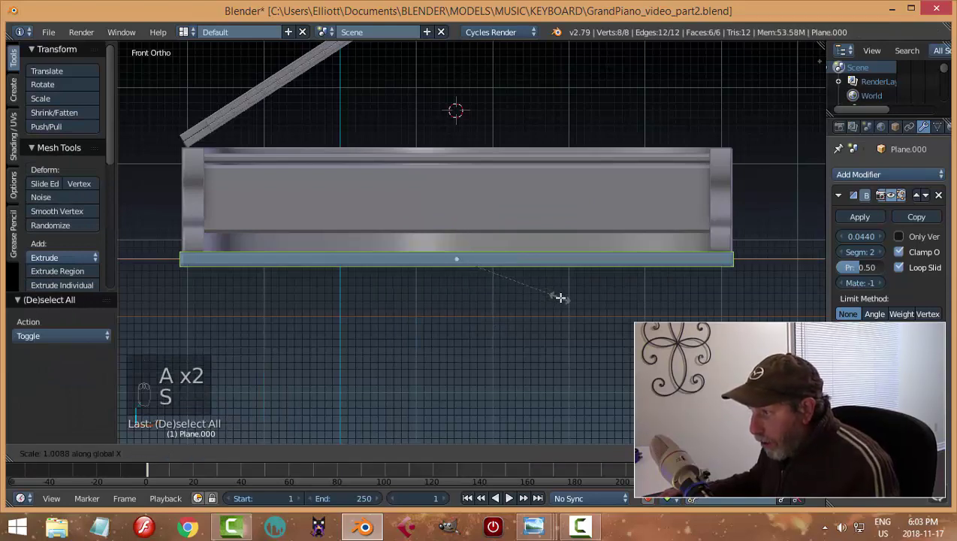
left_click(564, 297)
middle_click_drag(573, 294, 549, 325)
key("a")
key("Tab")
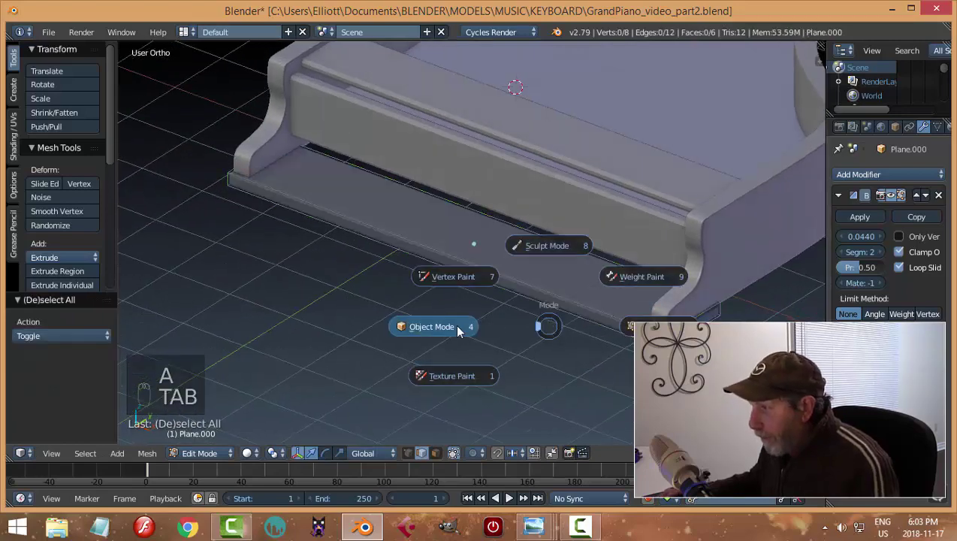
Widen the bottom board's mesh very slightly more along X and return to Object Mode.
key("a")
middle_click_drag(522, 298, 518, 270)
right_click(508, 271)
key("Tab")
key("a")
key("a")
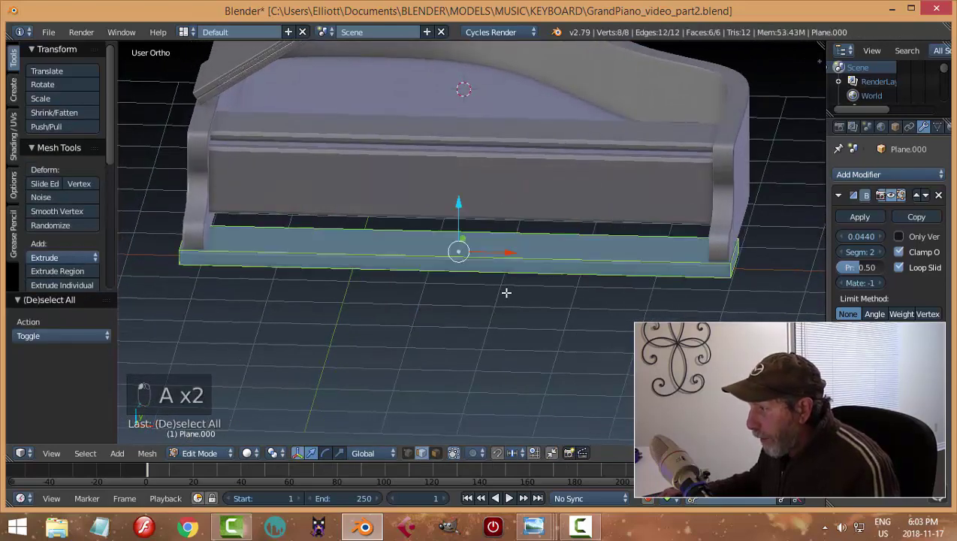
key("s")
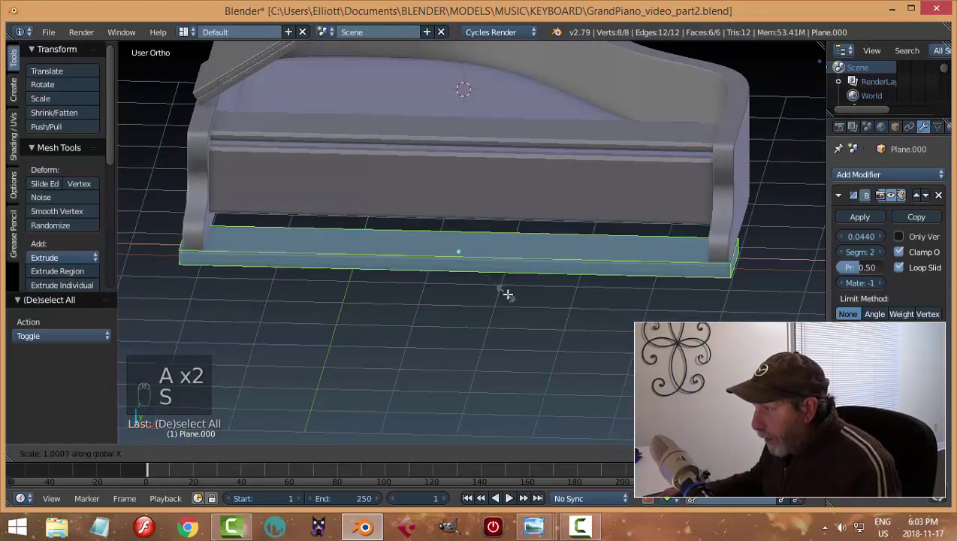
left_click(507, 293)
key("a")
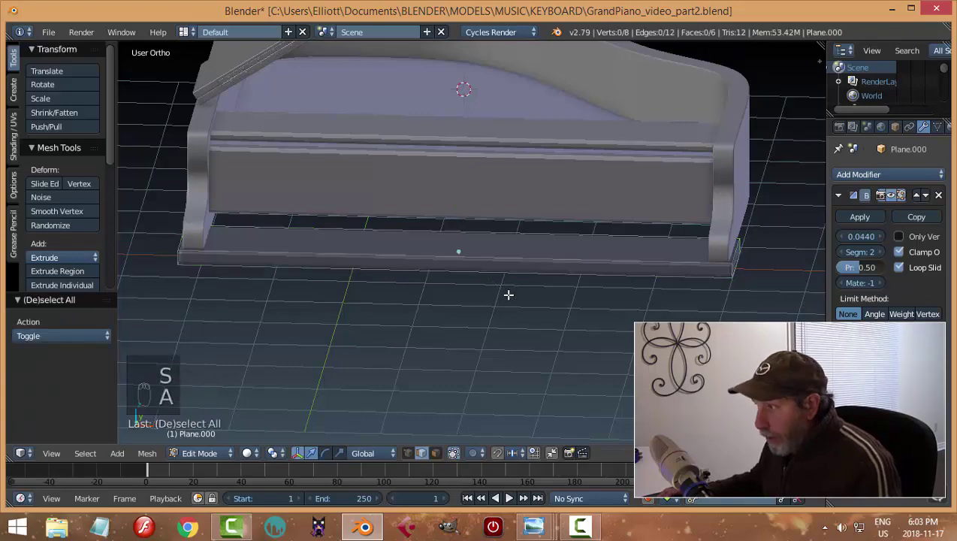
key("Tab")
Duplicate the bottom board and move the copy up about 0.13 along Z.
middle_click_drag(508, 295, 469, 254)
key("a")
key("a")
right_click(473, 252)
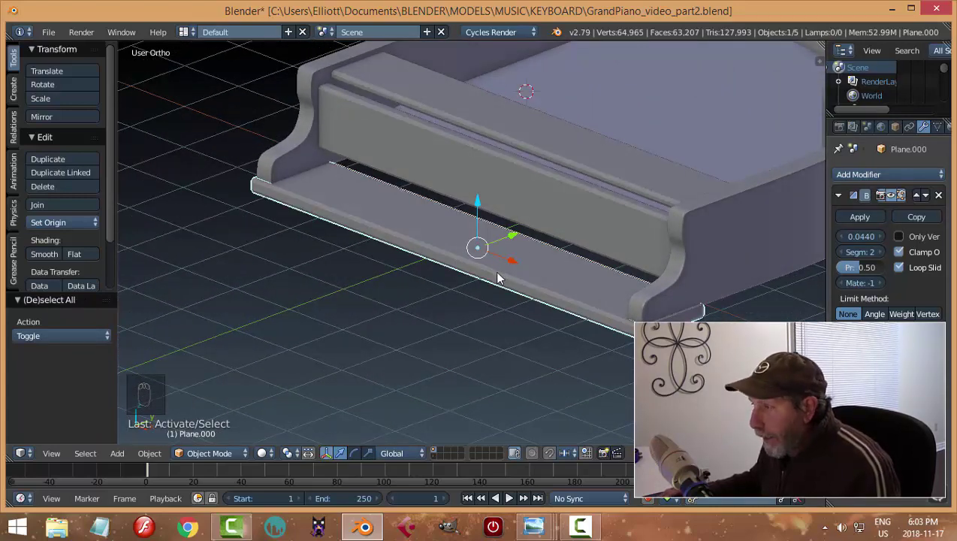
middle_click_drag(498, 278, 469, 267)
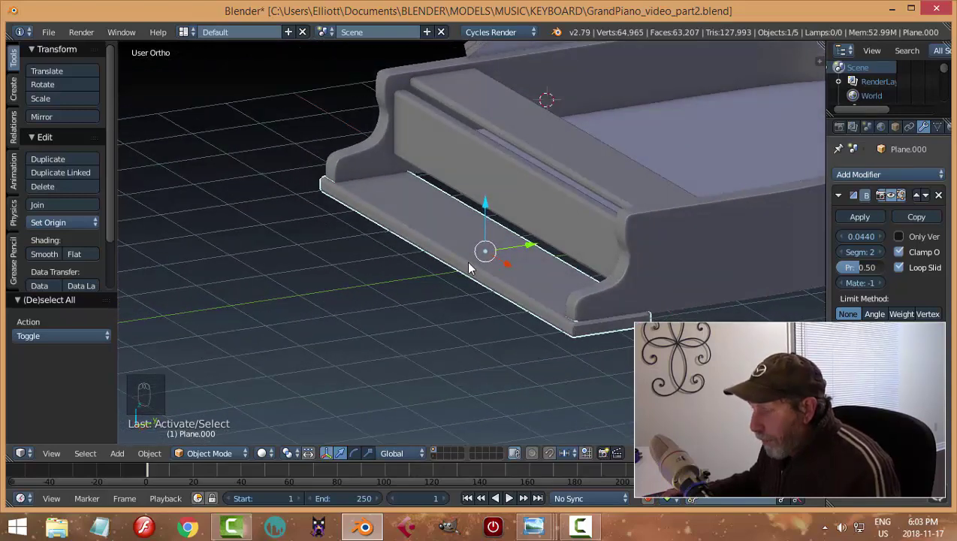
key("shift+d")
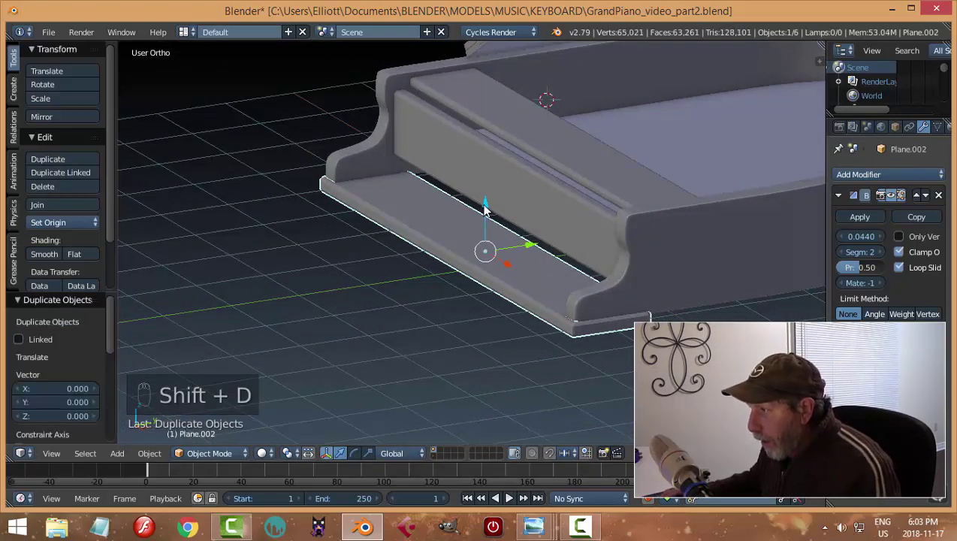
key("z")
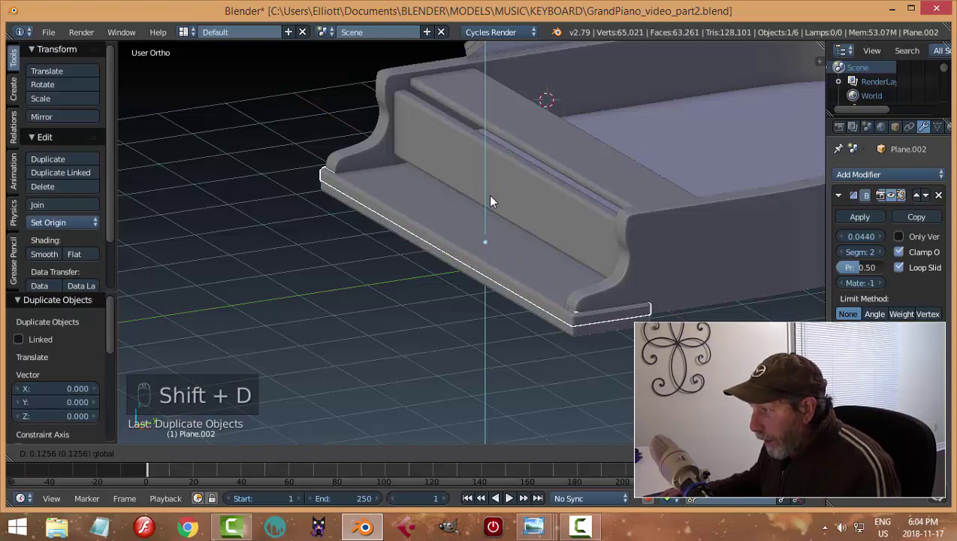
left_click(490, 201)
Using face selection in Edit Mode, move the copied board's long front face back 0.14 along Y.
key("Tab")
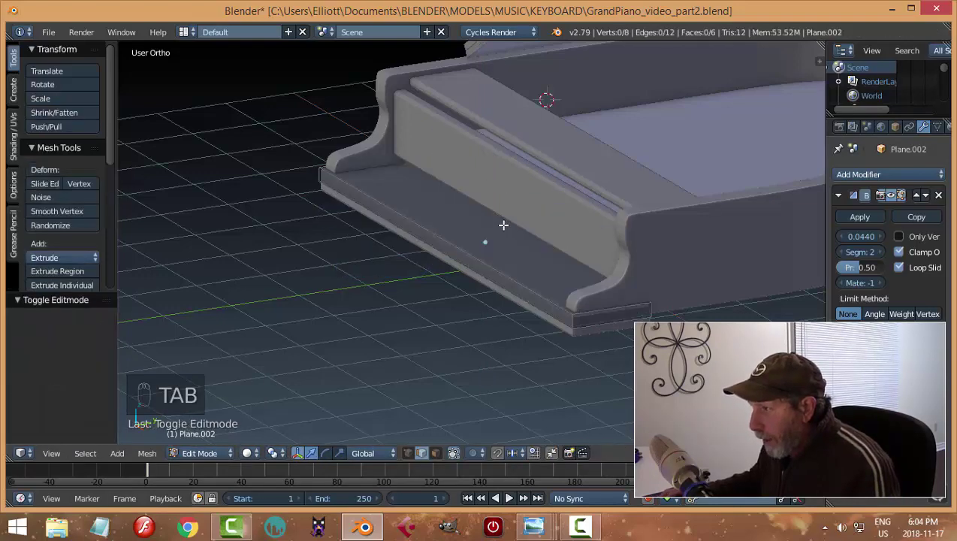
key("a")
key("a")
middle_click_drag(487, 229, 488, 239)
key("a")
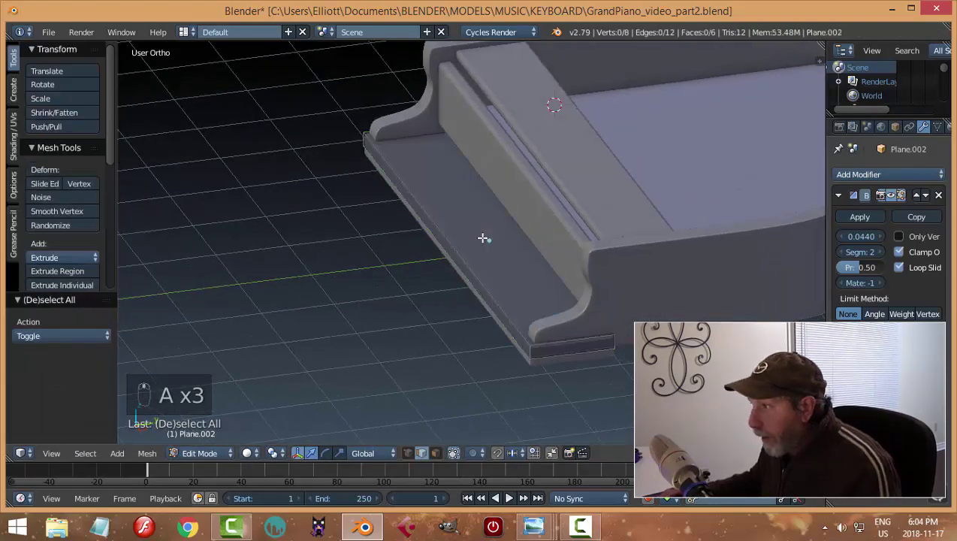
key("ctrl+Tab")
left_click(443, 235)
right_click(415, 201)
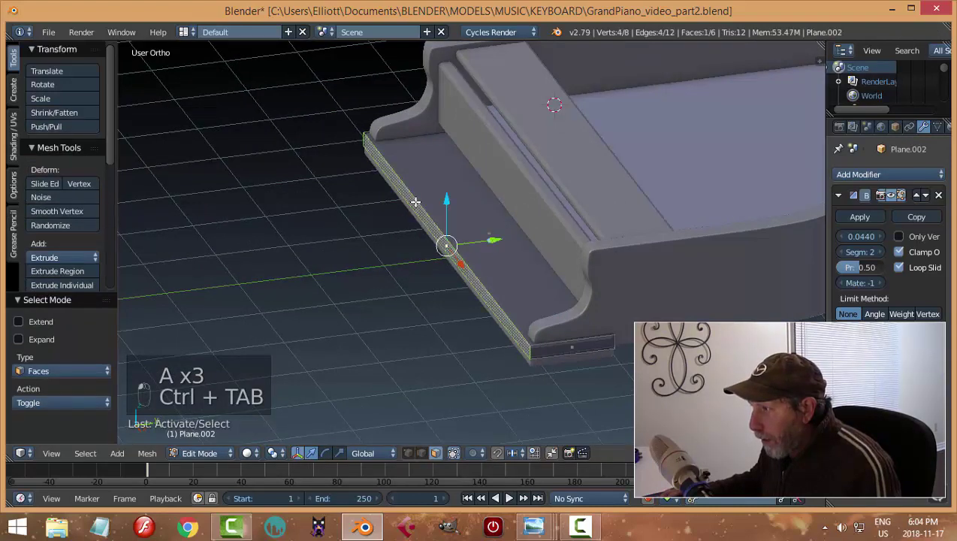
left_click_drag(491, 239, 495, 239)
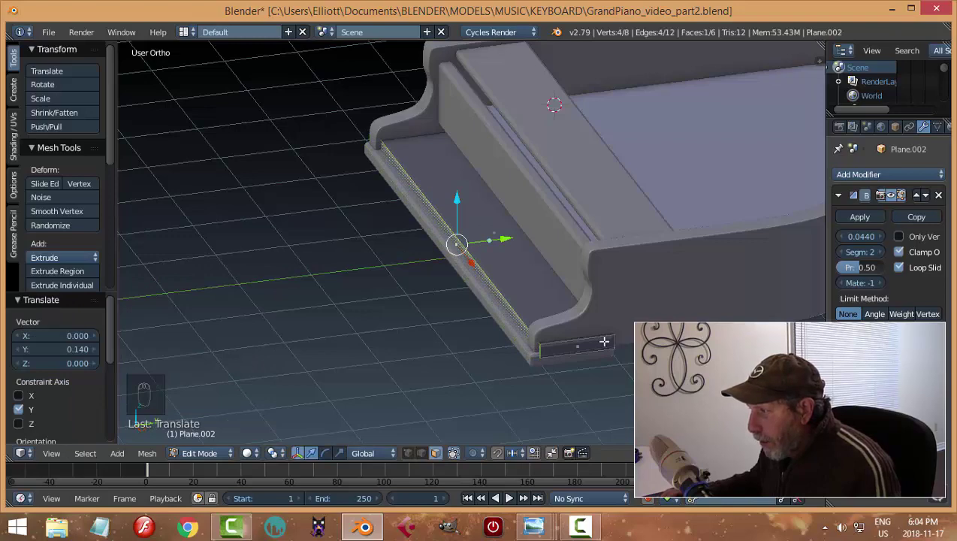
Scale the copied board's two end faces inward along X so the board fits between the side arms.
right_click(573, 346)
middle_click_drag(573, 346, 198, 292)
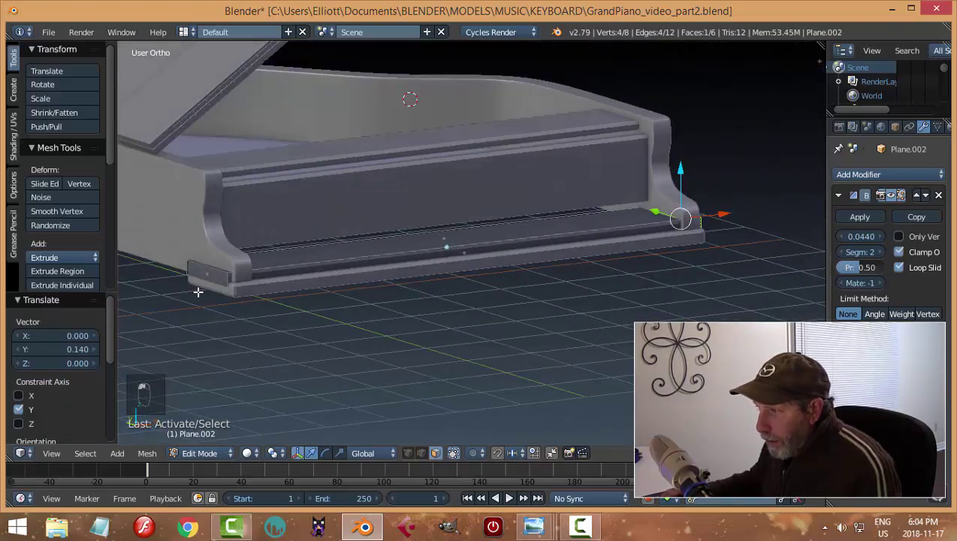
right_click(203, 271, "shift")
middle_click_drag(387, 284, 357, 286)
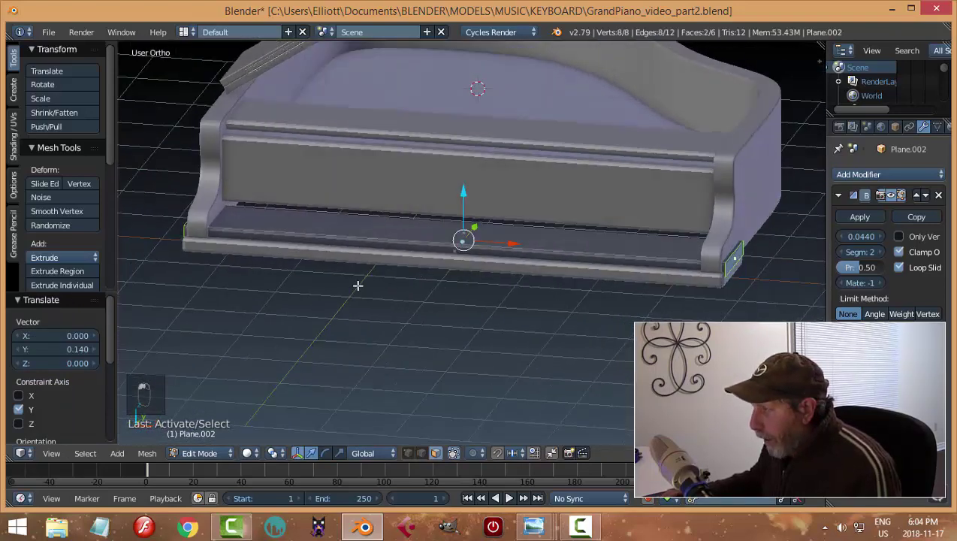
key("s")
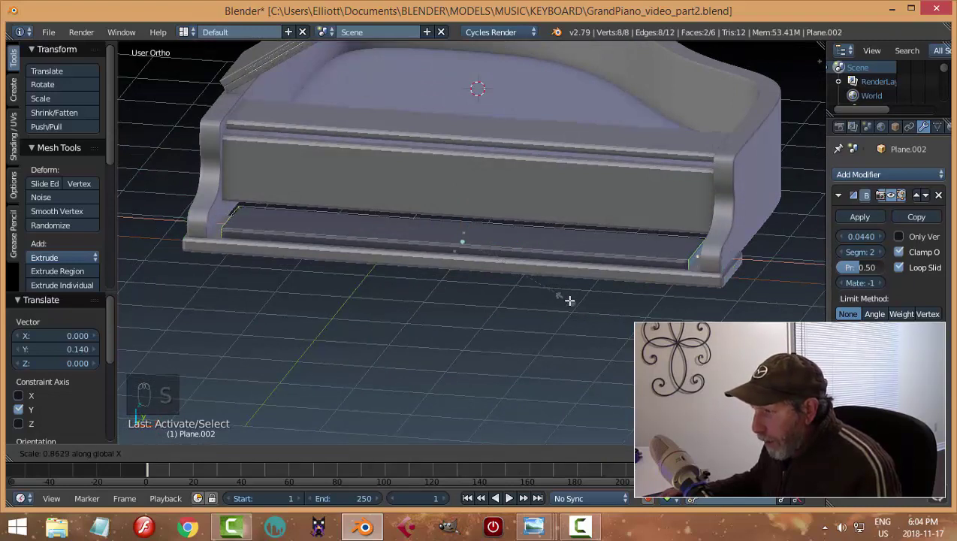
left_click(614, 324)
key("a")
Shift the copied board's long rear face slightly along Y and return to Object Mode.
middle_click_drag(504, 308, 365, 271)
middle_click_drag(525, 306, 567, 241)
right_click(544, 255)
left_click_drag(579, 240, 572, 241)
key("a")
key("Tab")
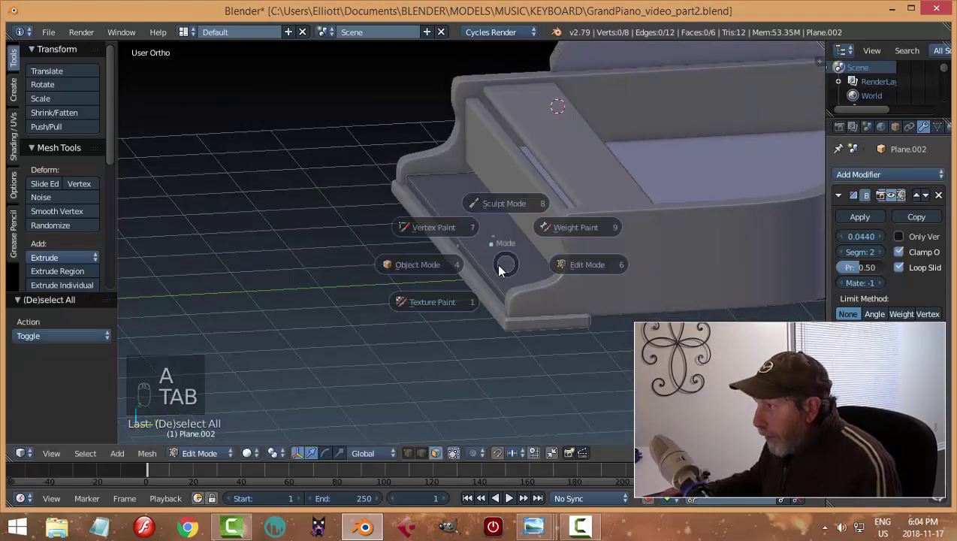
left_click(405, 263)
In Edit Mode, move the vertical front panel's bottom face down 0.144 along Z, then return to Object Mode with nothing selected.
middle_click_drag(405, 263, 496, 248)
scroll(385, 237, "up", 6)
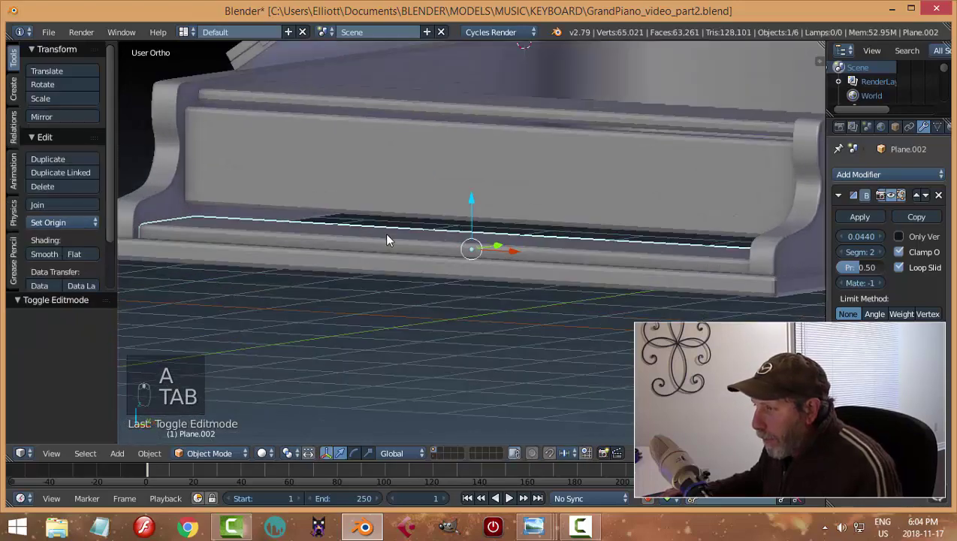
right_click(405, 200)
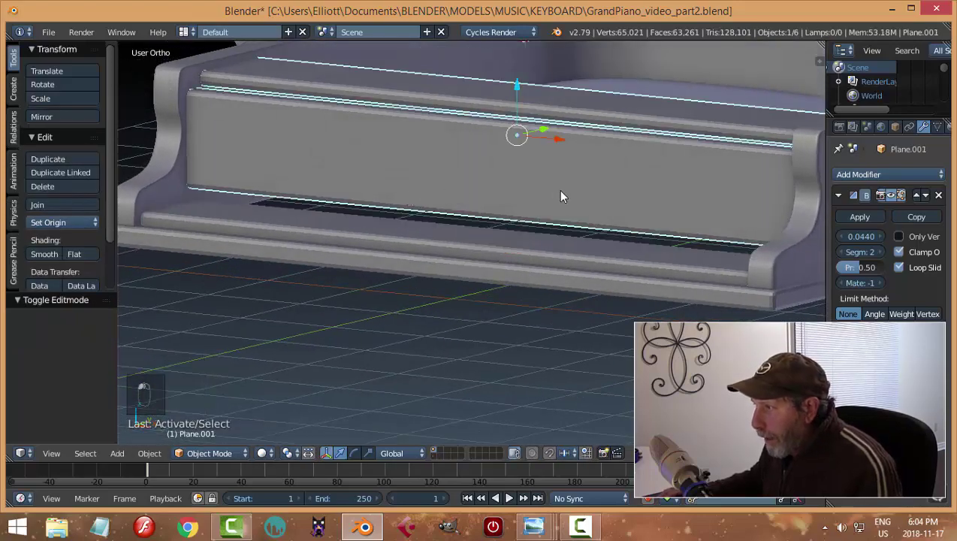
key("Tab")
left_click(627, 220)
middle_click_drag(627, 219, 614, 209)
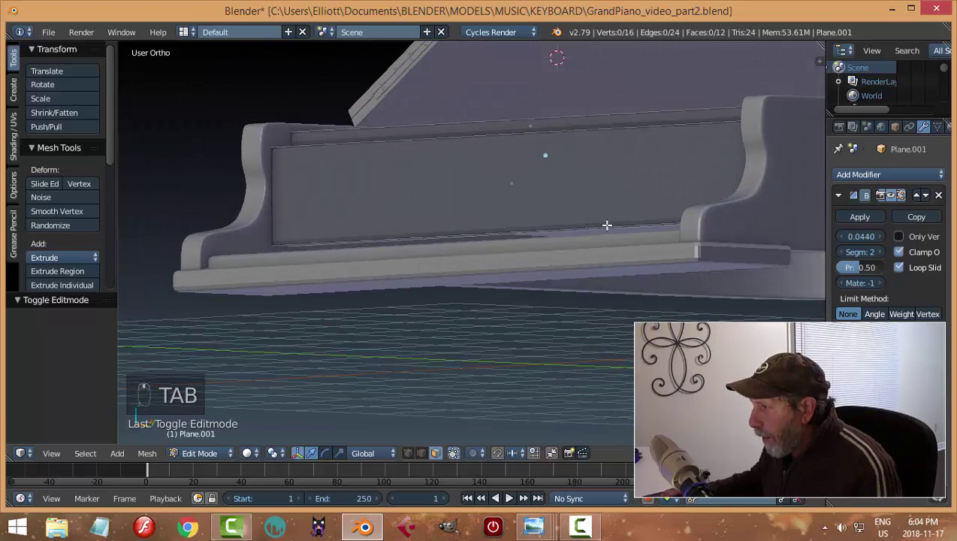
right_click(606, 226)
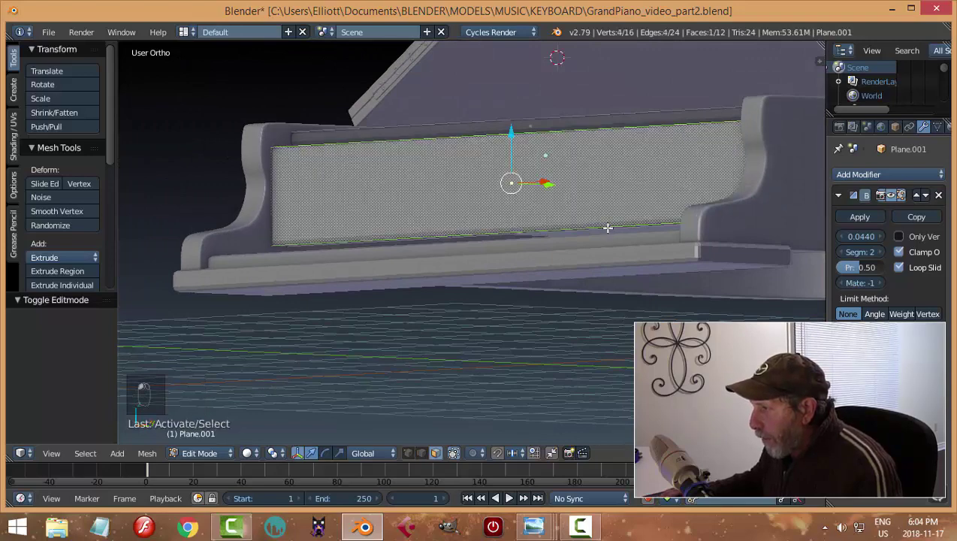
right_click(607, 239)
middle_click_drag(607, 239, 504, 185)
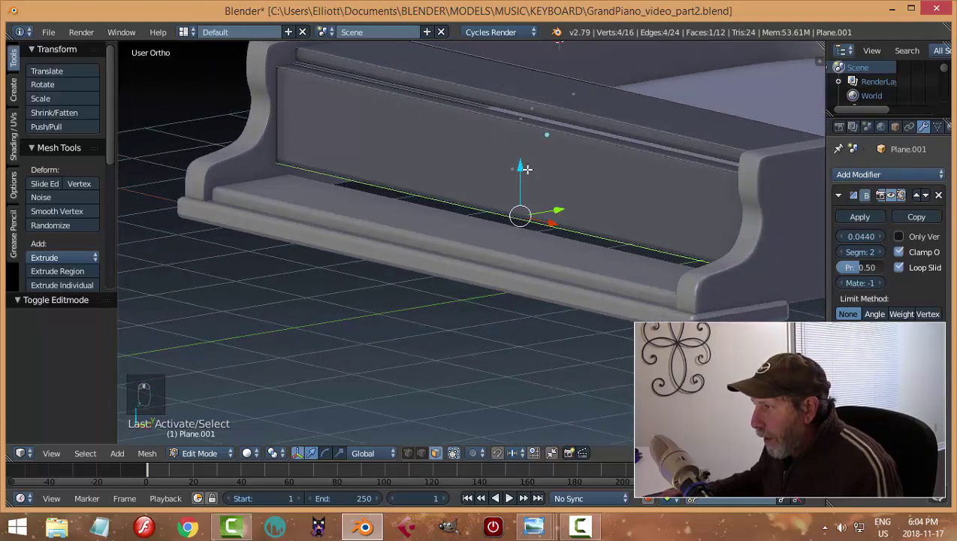
left_click_drag(525, 169, 523, 182)
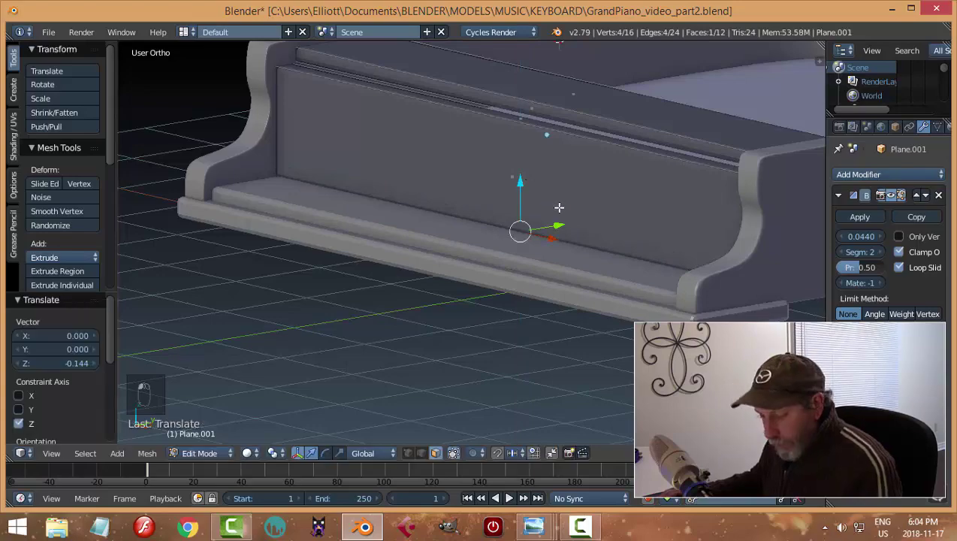
key("a")
middle_click_drag(559, 207, 496, 221)
key("Tab")
left_click(397, 234)
key("a")
key("a")
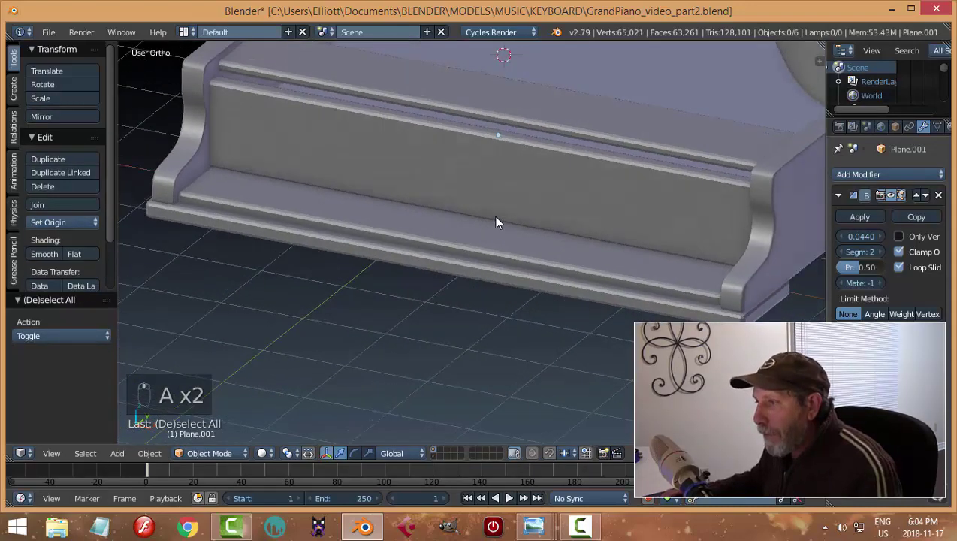
Put the copied board into Edit Mode and check the keyboard ends in the Yamaha grand piano reference photo.
middle_click_drag(367, 238, 303, 211)
right_click(261, 188)
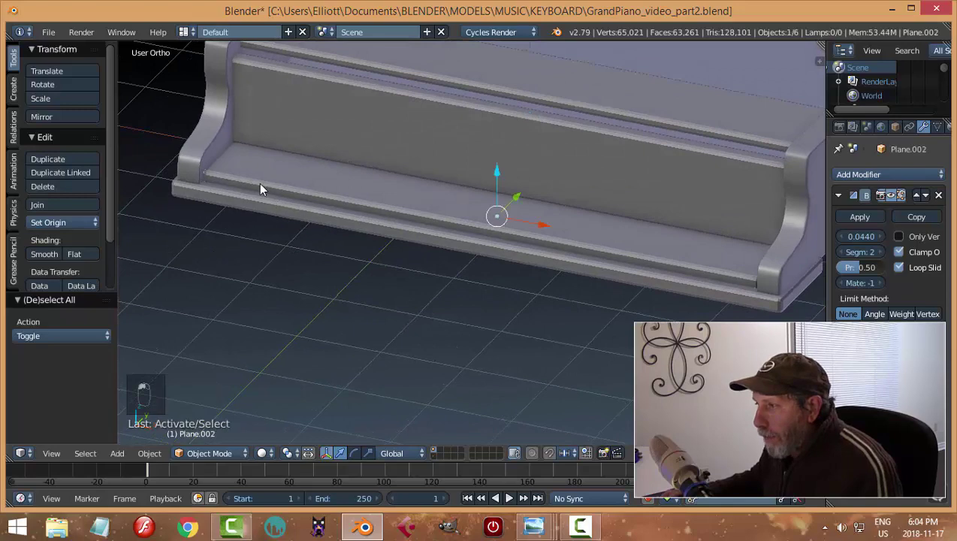
key("Tab")
left_click(589, 212)
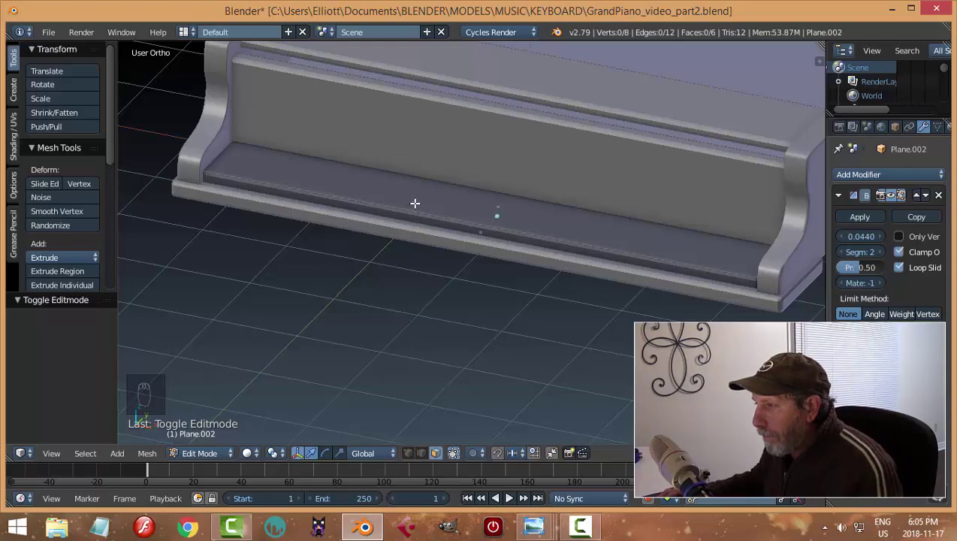
mouse_move(534, 526)
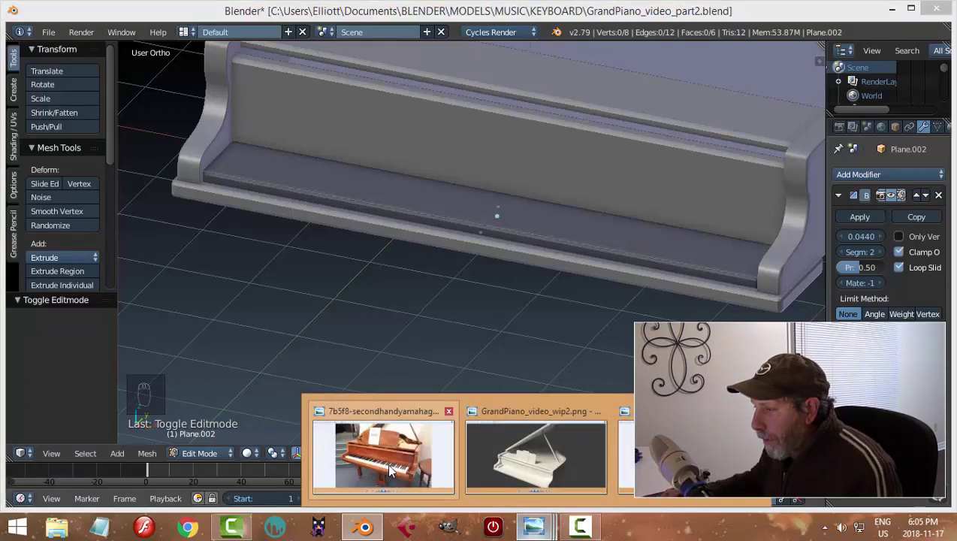
left_click(390, 470)
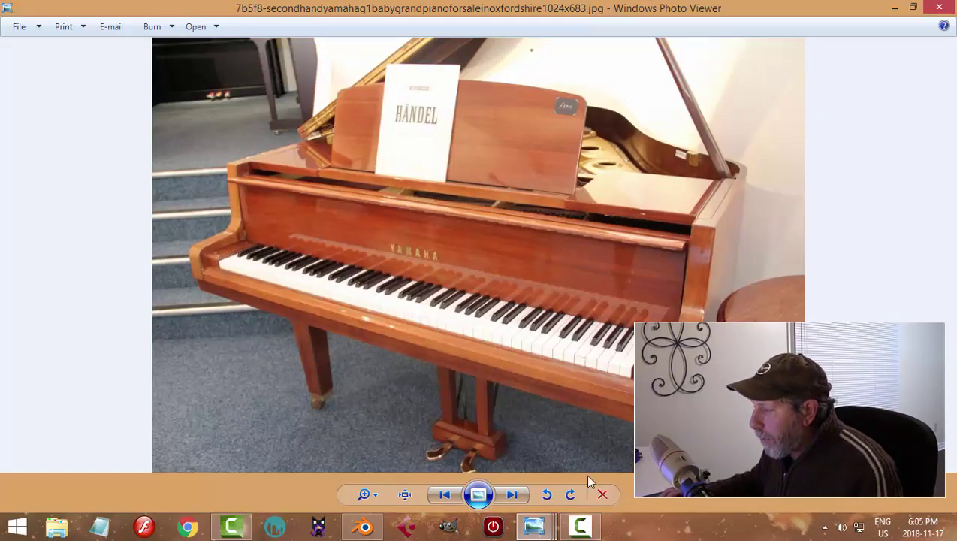
left_click(603, 494)
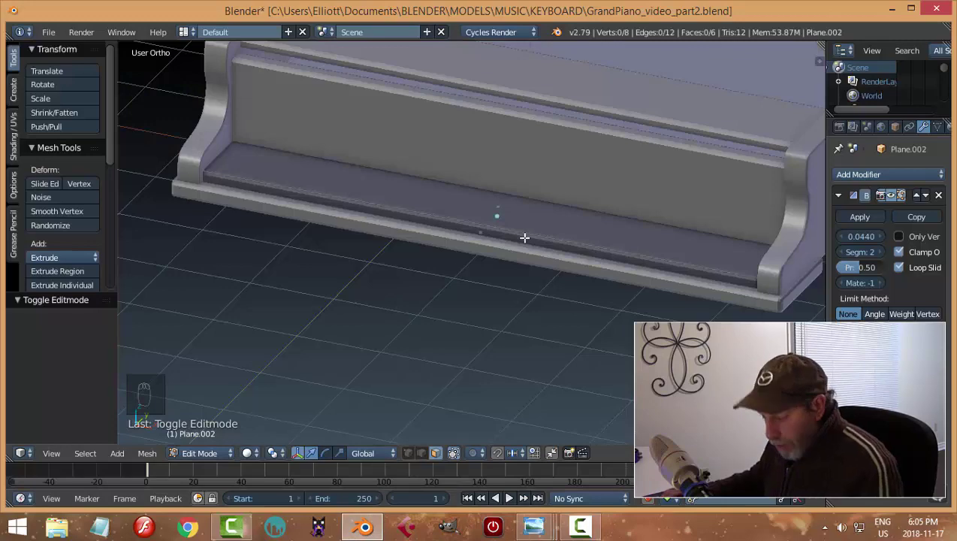
Add two loop cuts across the copied board and scale them apart along X by 2.781.
key("ctrl+r")
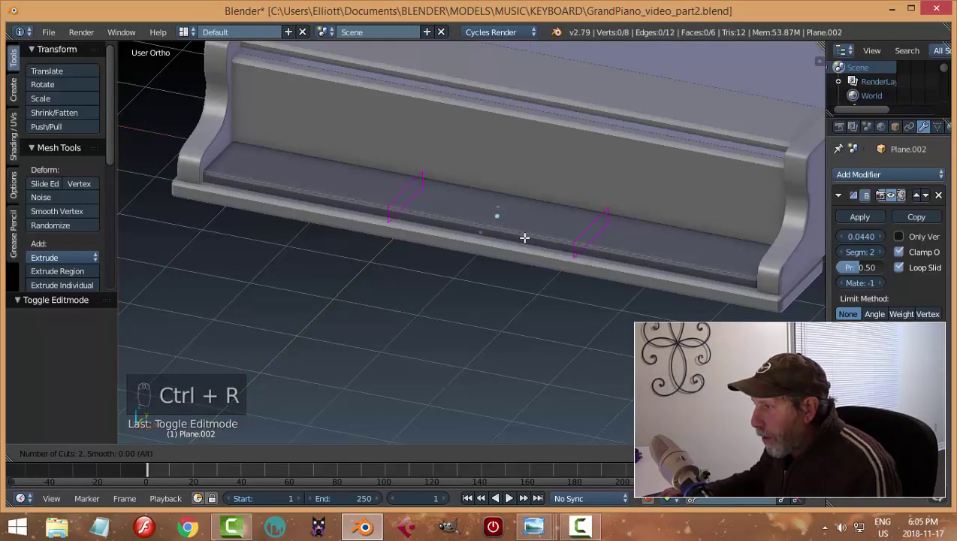
left_click(525, 237)
right_click(524, 237)
middle_click_drag(506, 270, 517, 271)
key("s")
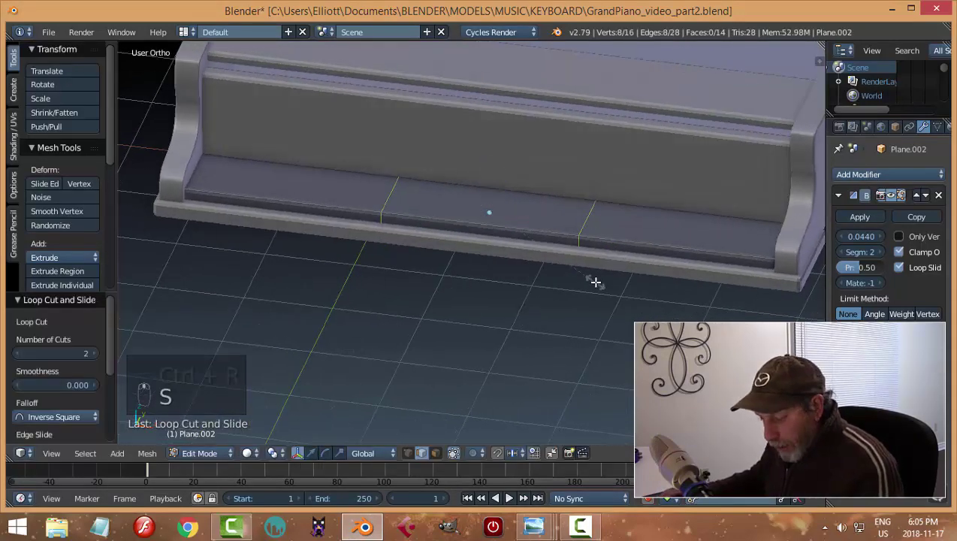
key("x")
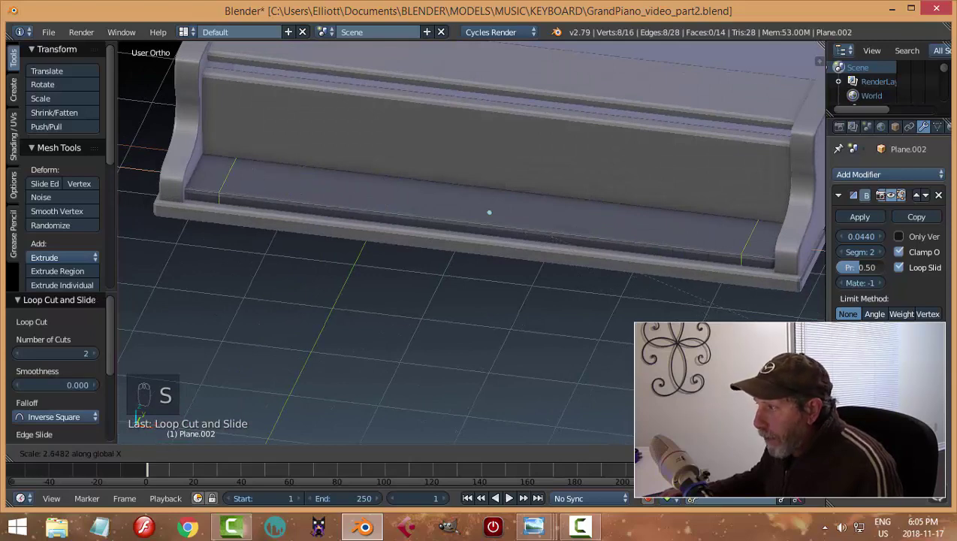
key("Return")
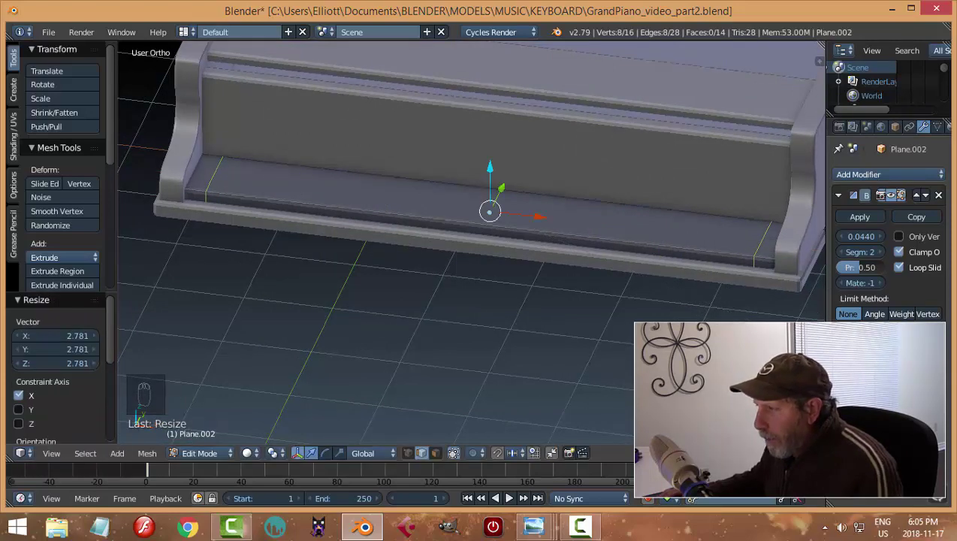
Compare the board's loop cuts with the blueprint keyboard in top-view wireframe, then restore solid shading.
key("KP_7")
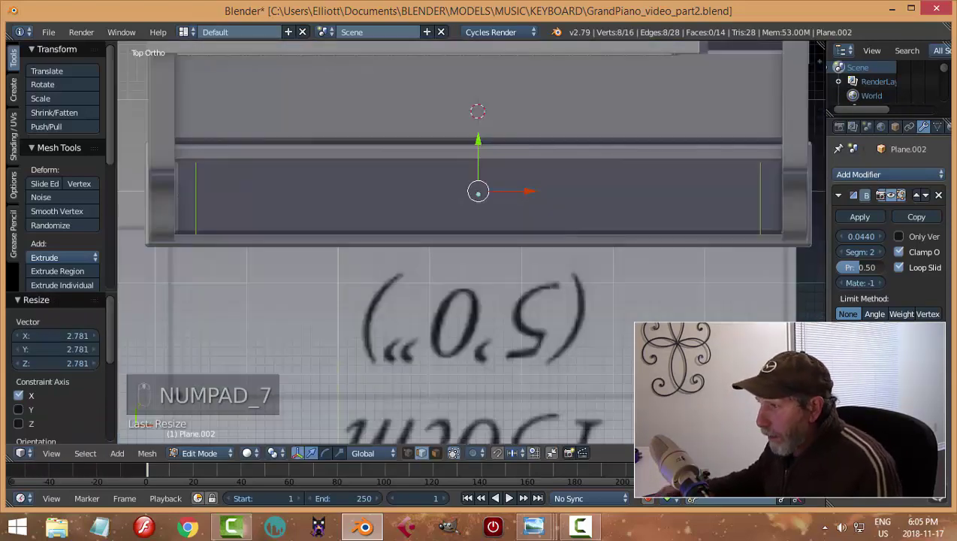
key("z")
left_click(623, 361)
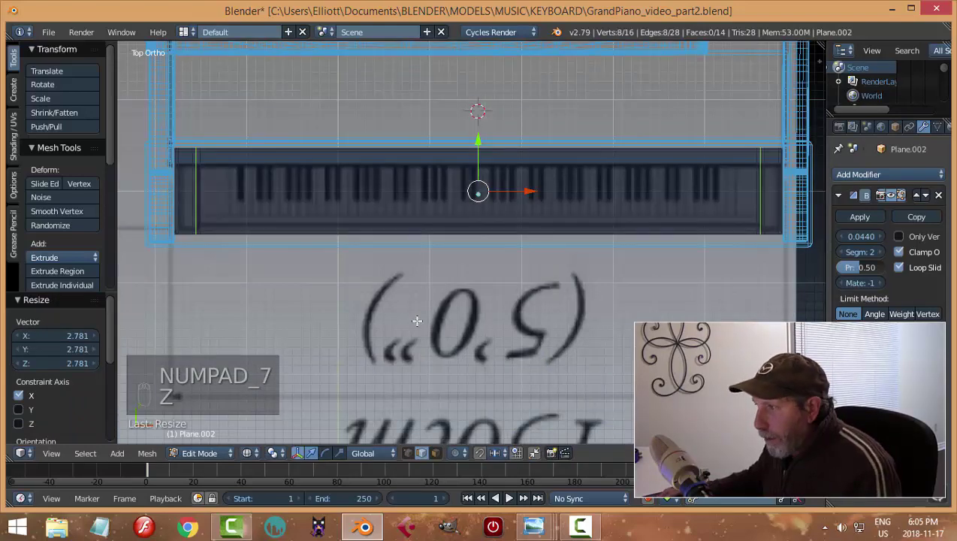
scroll(90, 180, "down", 2)
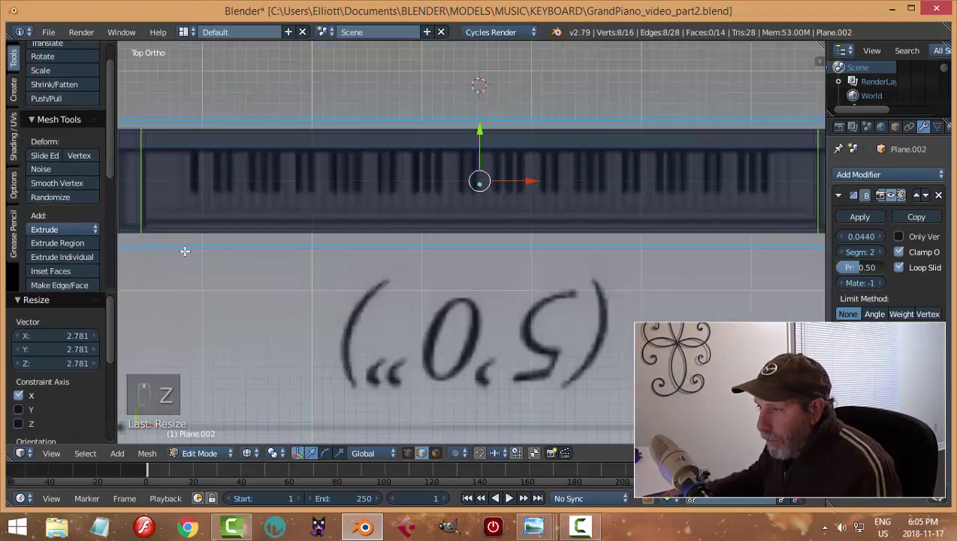
scroll(185, 251, "up", 2, "ctrl")
middle_click_drag(408, 263, 450, 229, "shift")
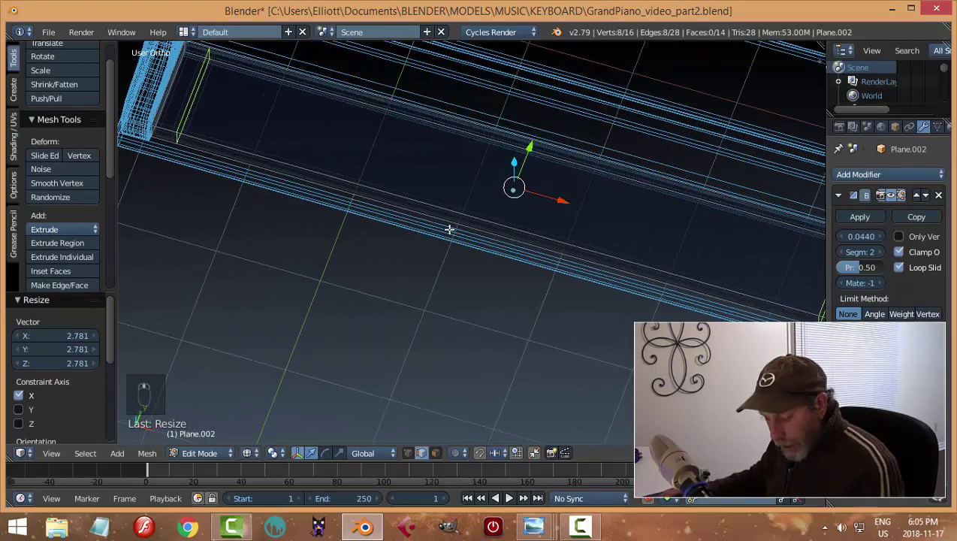
key("z")
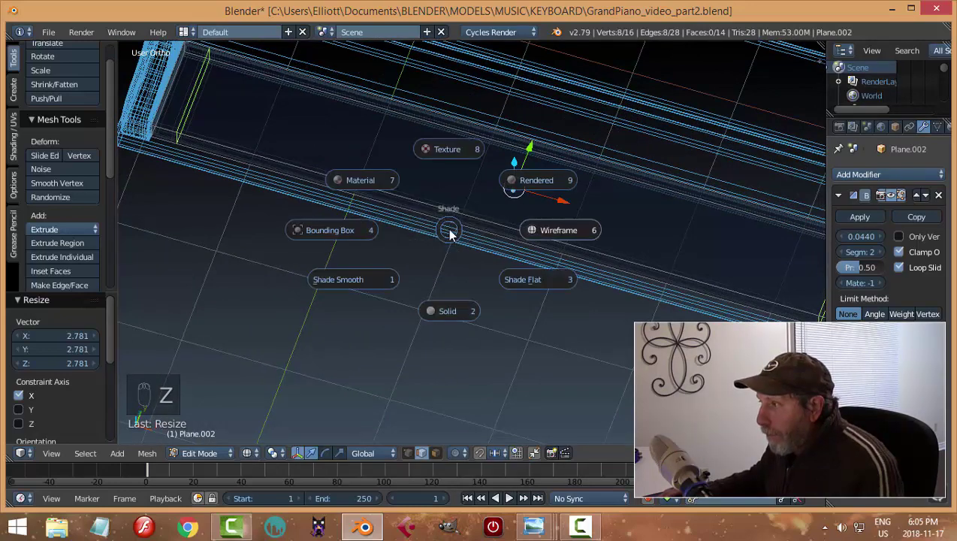
left_click(449, 309)
middle_click_drag(449, 245, 450, 233)
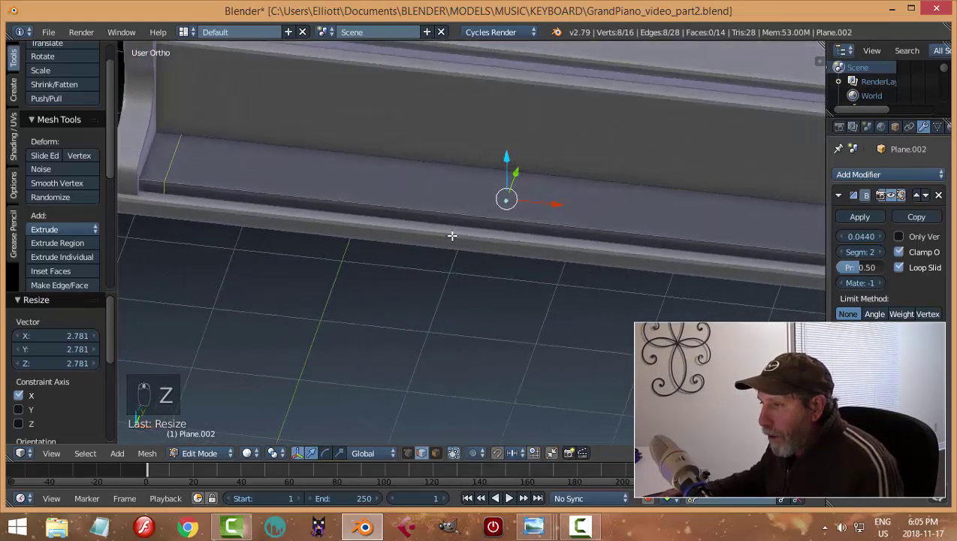
Extrude the small top faces at both ends of the board slightly upward as key blocks and return to Object Mode.
key("ctrl+Tab")
left_click(403, 236)
left_click(167, 155)
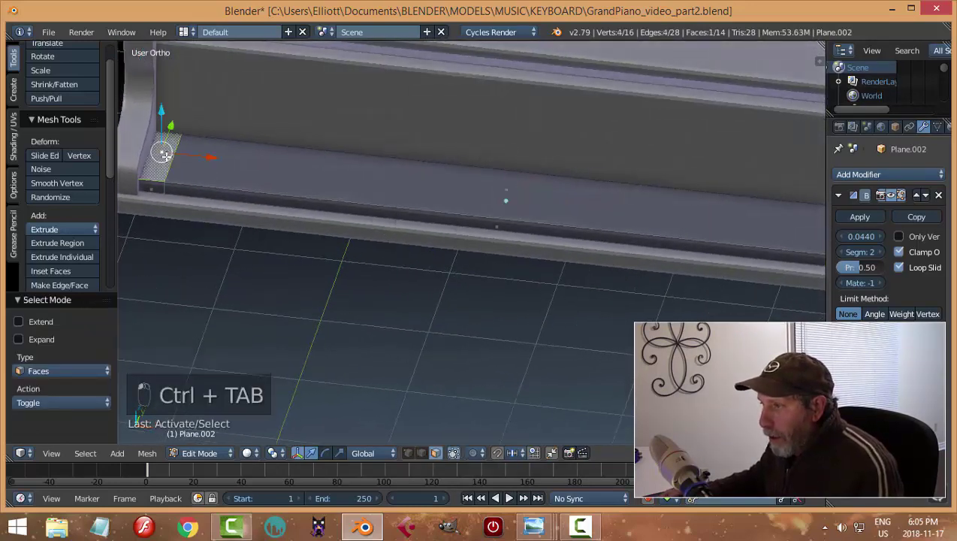
scroll(391, 234, "down", 2)
middle_click_drag(462, 255, 526, 236)
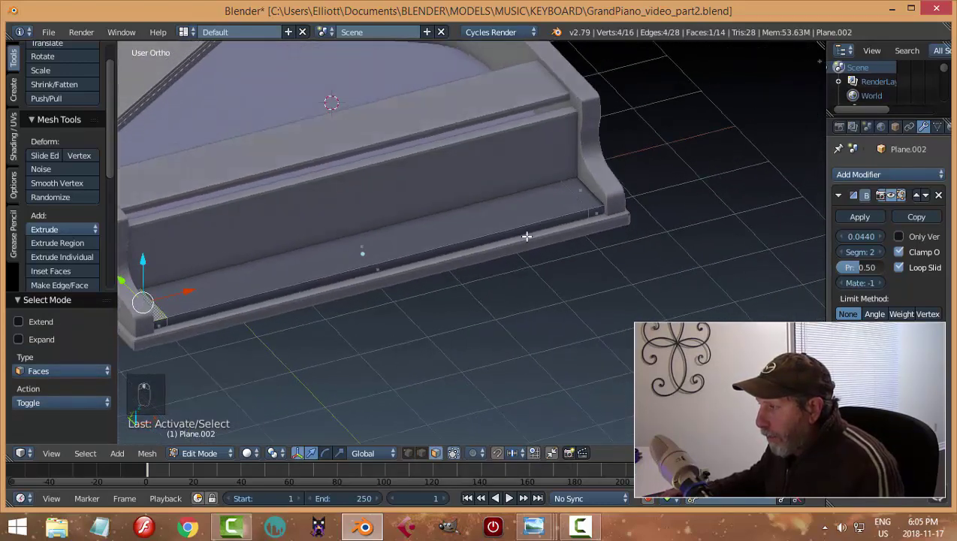
left_click(577, 185, "shift")
middle_click_drag(567, 289, 456, 272)
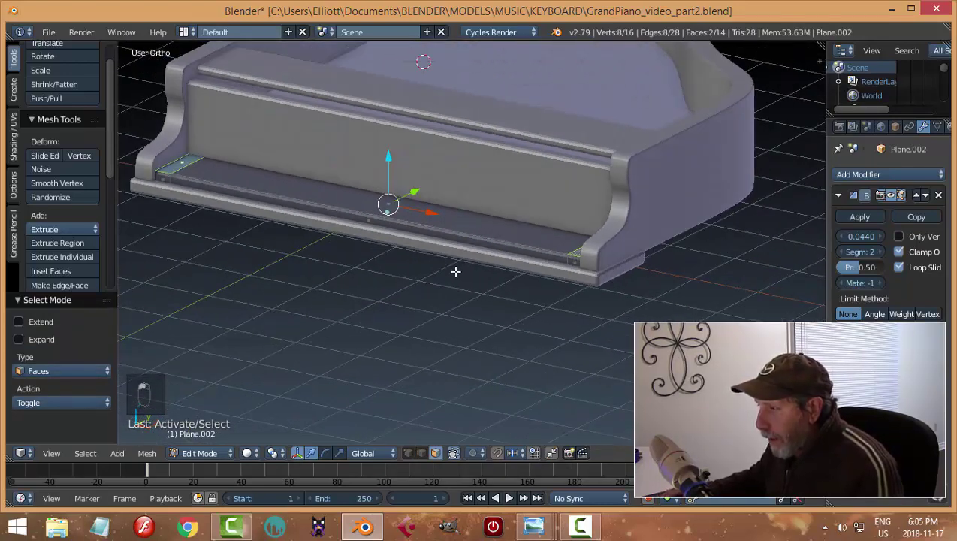
key("e")
left_click_drag(388, 164, 391, 154)
key("a")
key("Tab")
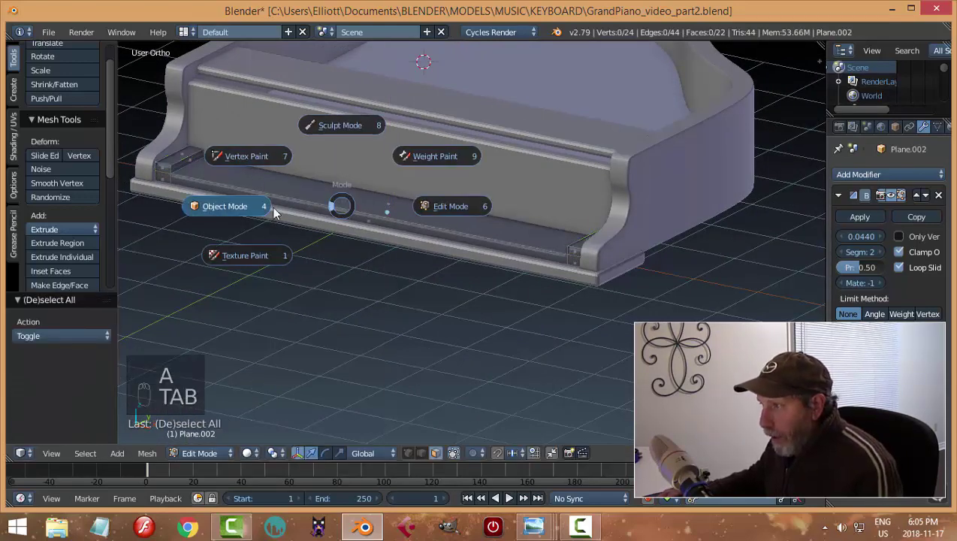
Add two loop cuts between the raised end blocks, scale them apart along X by about 2.96, and return to Object Mode.
middle_click_drag(340, 202, 298, 226)
key("Tab")
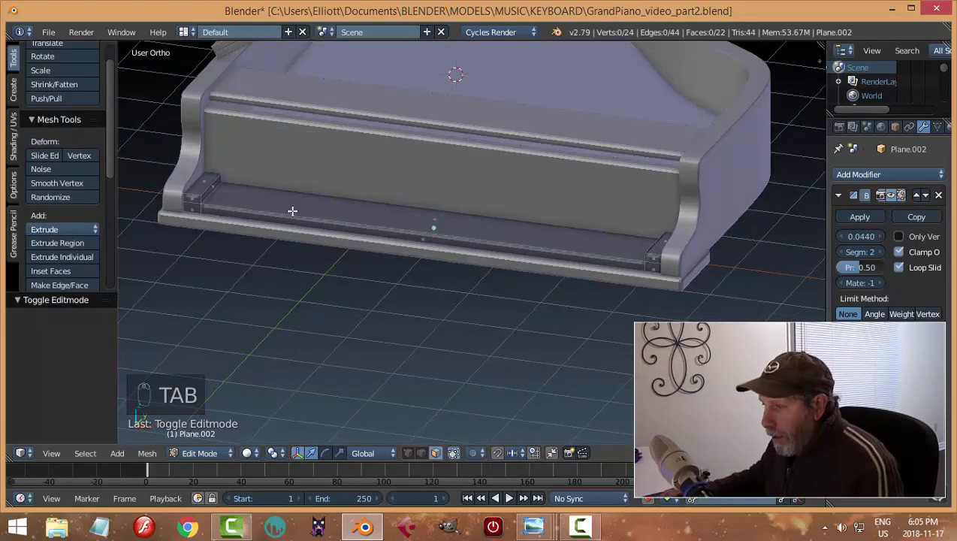
key("ctrl+r")
scroll(428, 248, "up", 1)
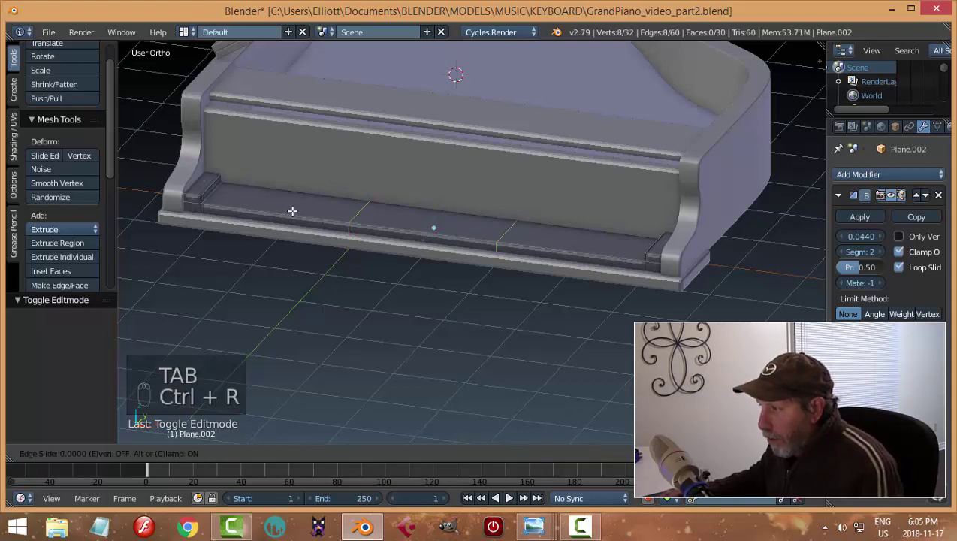
left_click(427, 269)
key("s")
key("x")
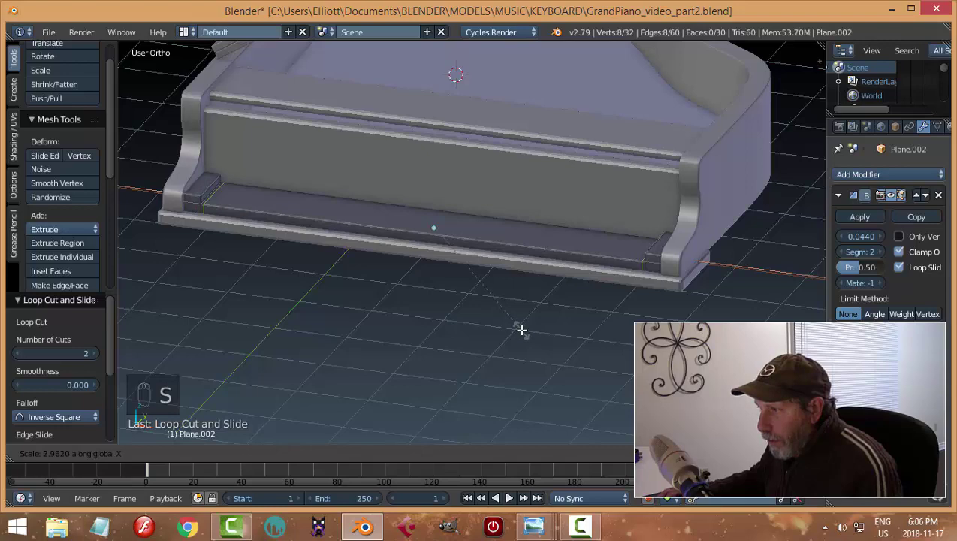
left_click(521, 329)
key("a")
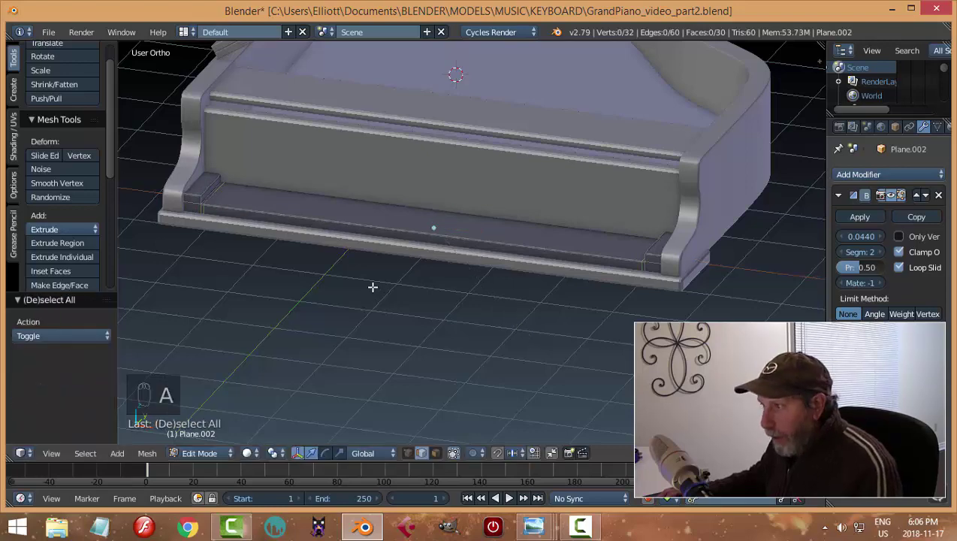
key("Tab")
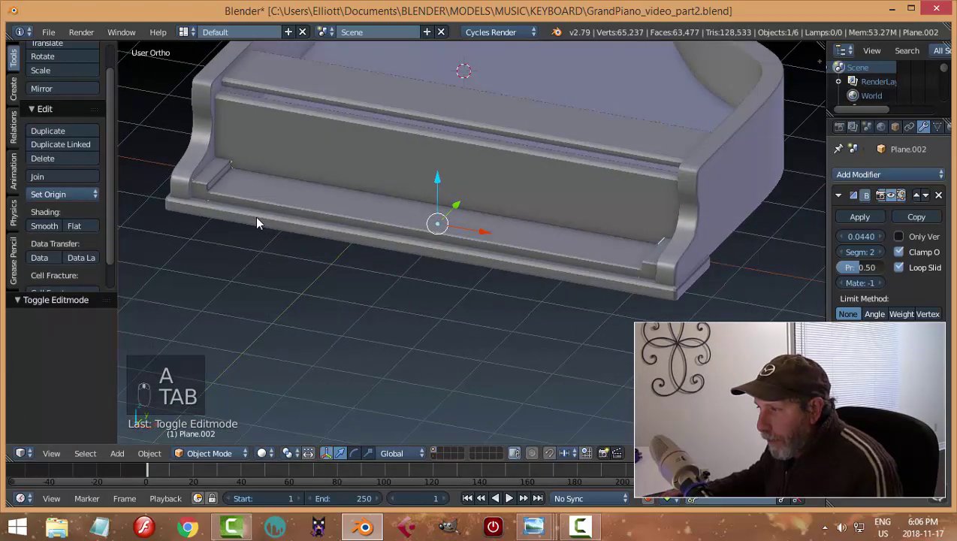
Bevel the front top edges of both raised end blocks by about 0.034 with 3 segments and return to Object Mode.
scroll(331, 250, "up", 3)
middle_click_drag(256, 223, 305, 229, "shift")
key("Tab")
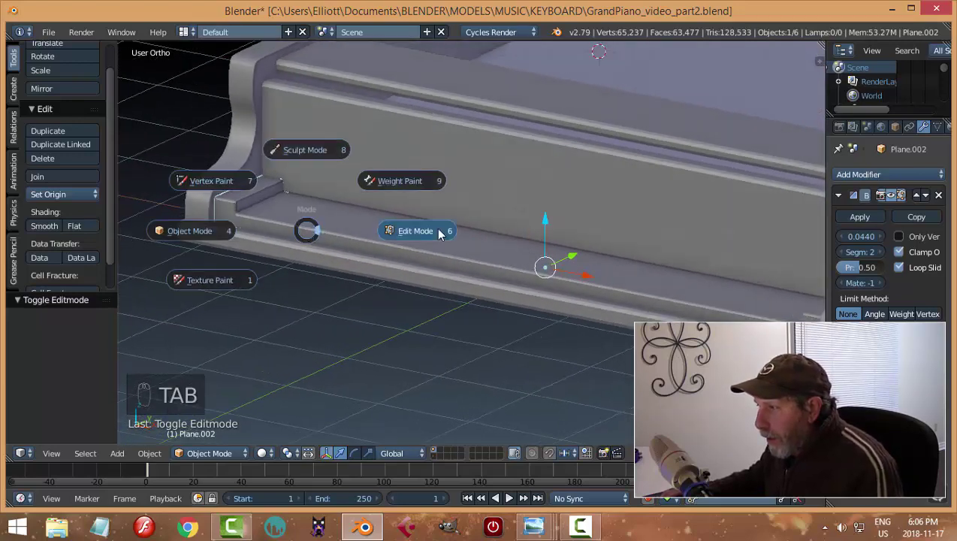
left_click(438, 230)
right_click(226, 199)
scroll(503, 237, "down", 3)
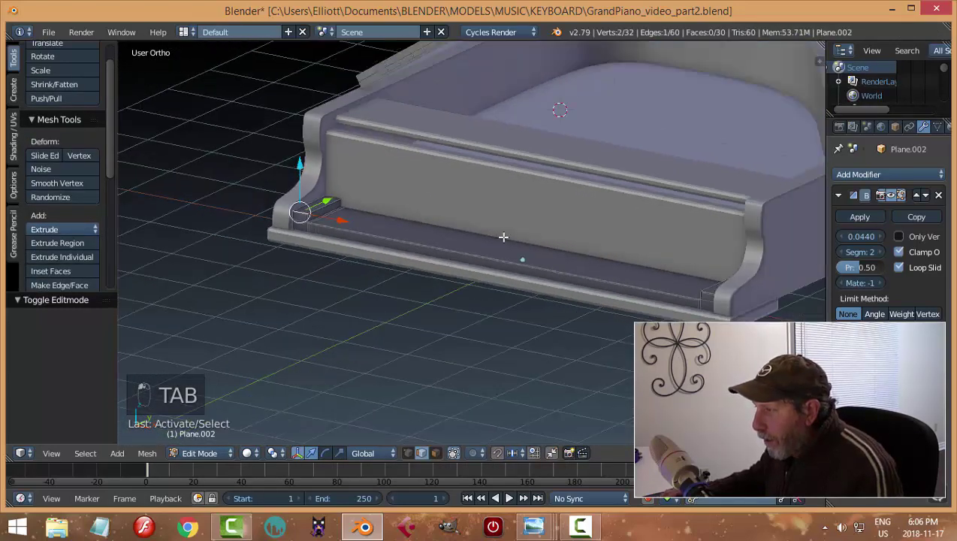
scroll(451, 267, "up", 5)
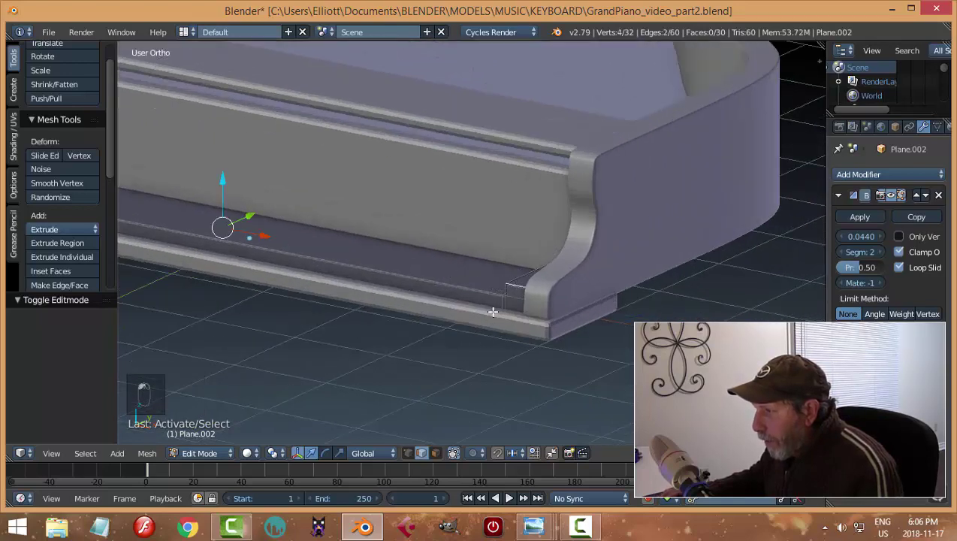
key("ctrl+b")
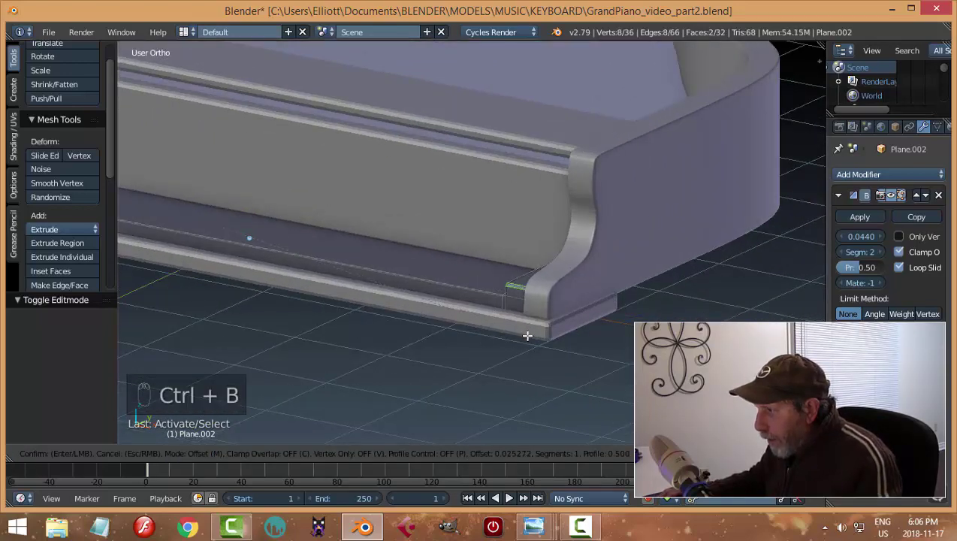
scroll(527, 339, "up", 1)
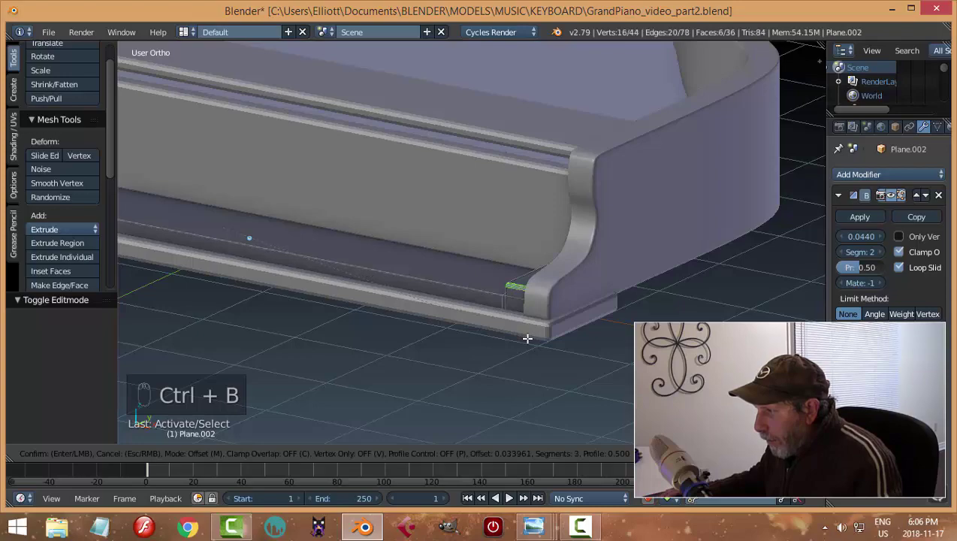
left_click(527, 339)
key("a")
key("Tab")
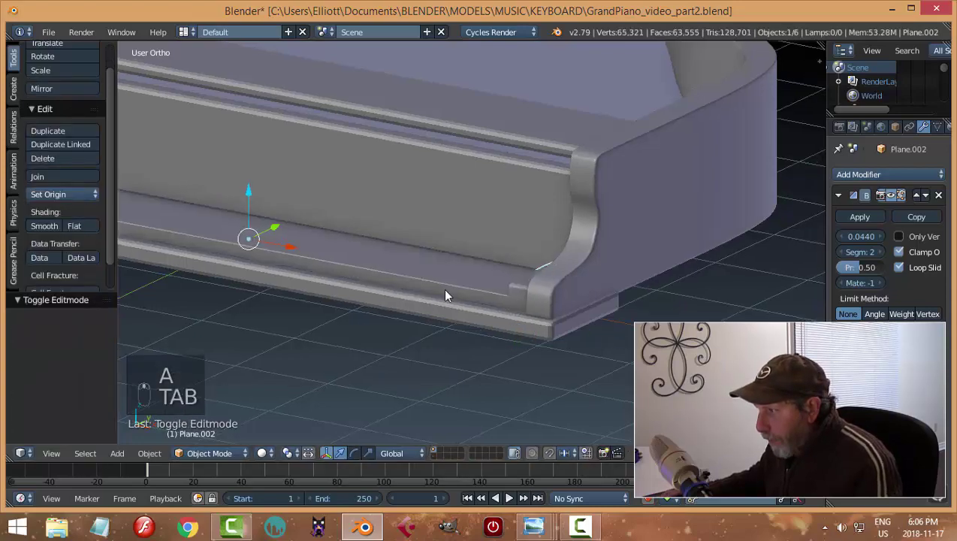
Bevel the upper front edge of the base board by about 0.034 with 3 segments and return to Object Mode.
middle_click_drag(445, 295, 421, 284)
right_click(438, 283)
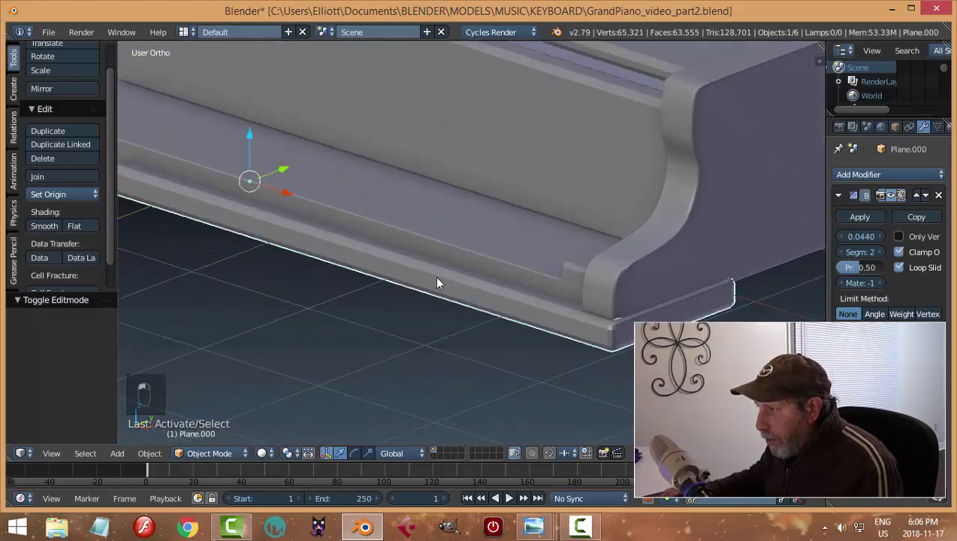
key("Tab")
right_click(508, 316)
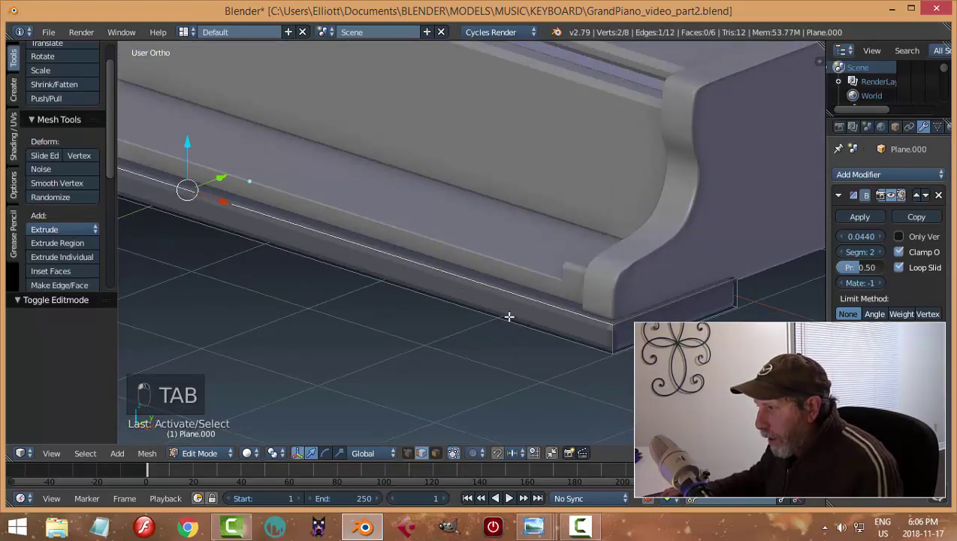
key("ctrl+b")
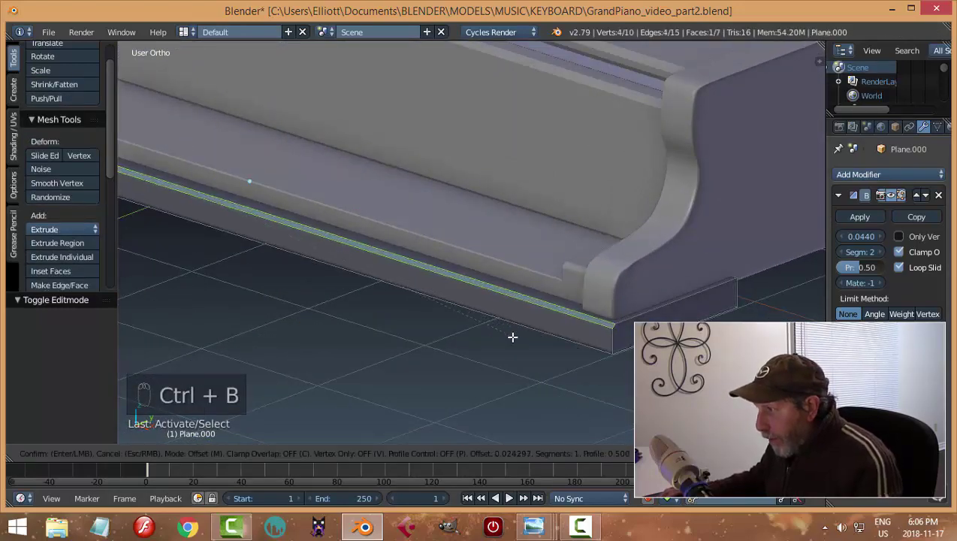
left_click(512, 339)
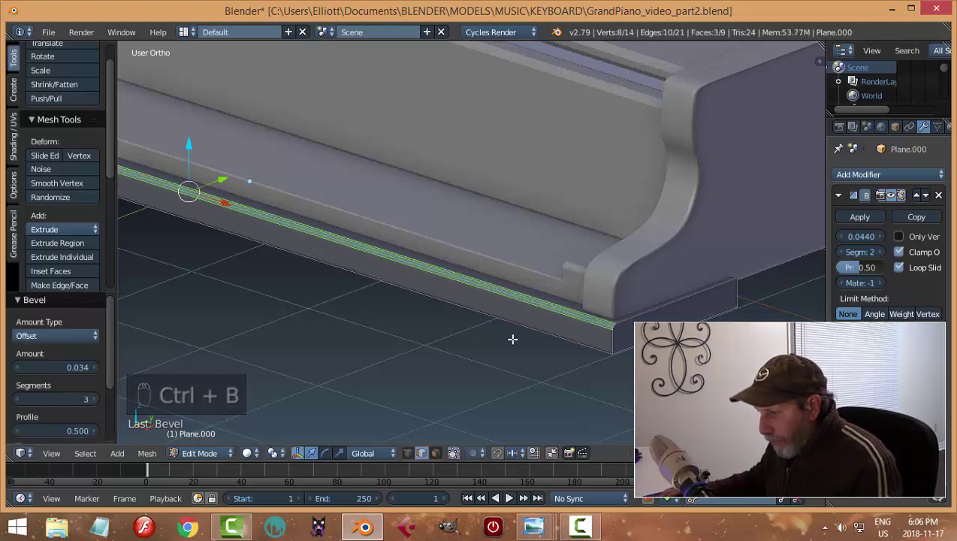
key("a")
key("Tab")
Compare the keyboard front with the reference photo of the Yamaha grand piano in Windows Photo Viewer and return to Blender.
middle_click_drag(448, 322, 415, 228)
key("a")
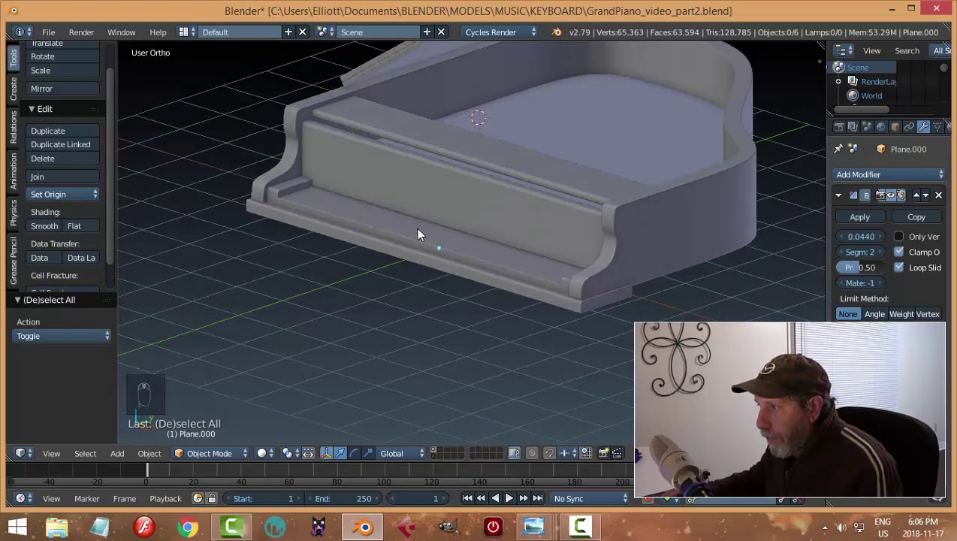
mouse_move(528, 526)
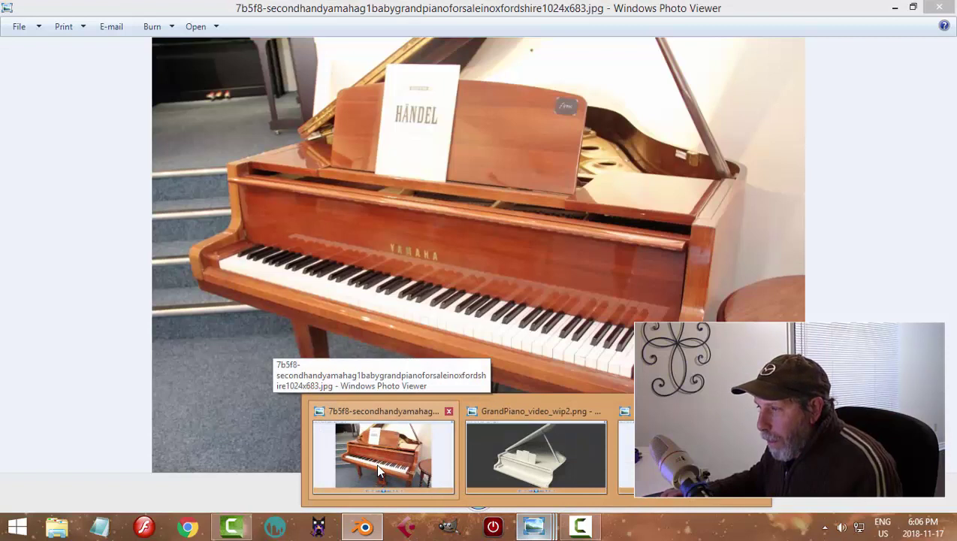
left_click(378, 470)
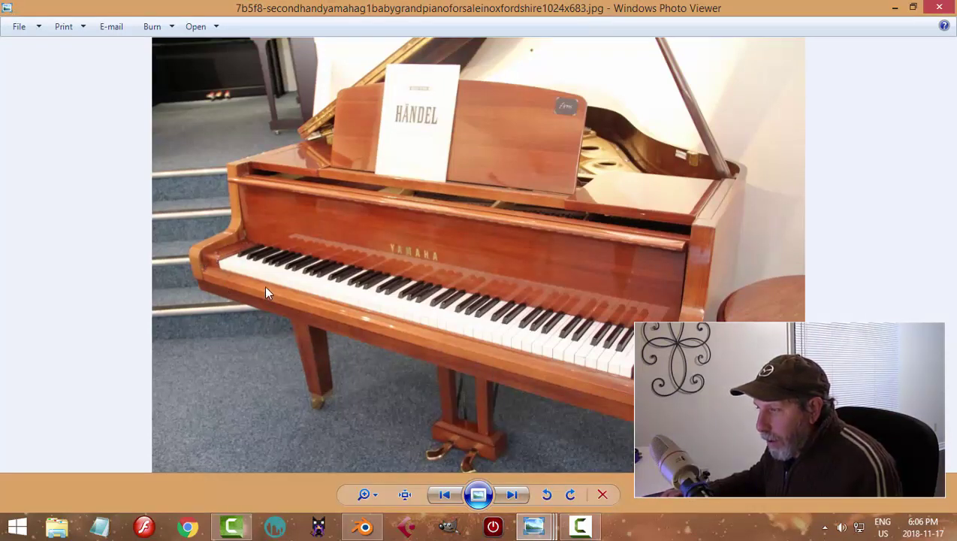
left_click(377, 529)
Move the rear face of the base board backward along Y to deepen the board, and return to Object Mode.
scroll(425, 293, "up", 3)
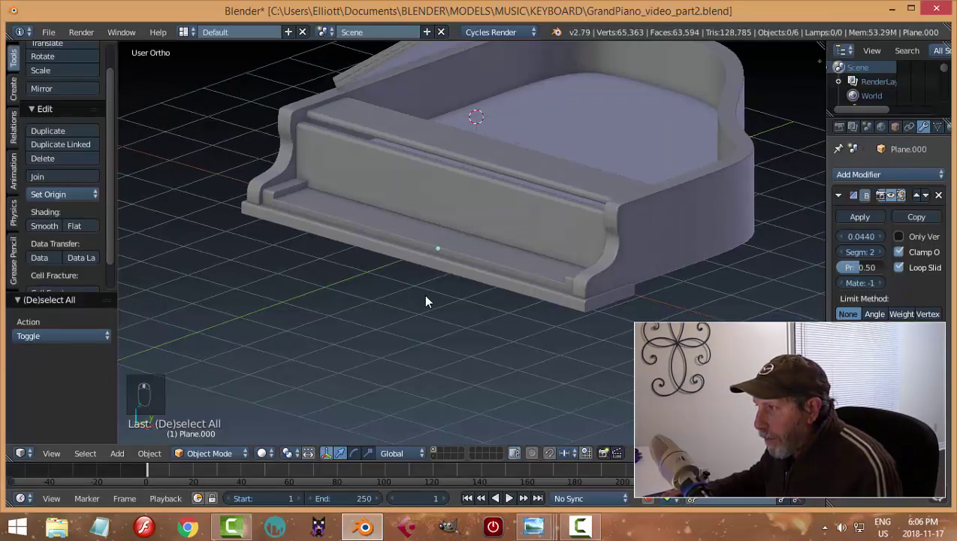
middle_click_drag(432, 298, 607, 287)
middle_click_drag(451, 295, 472, 291)
right_click(471, 290)
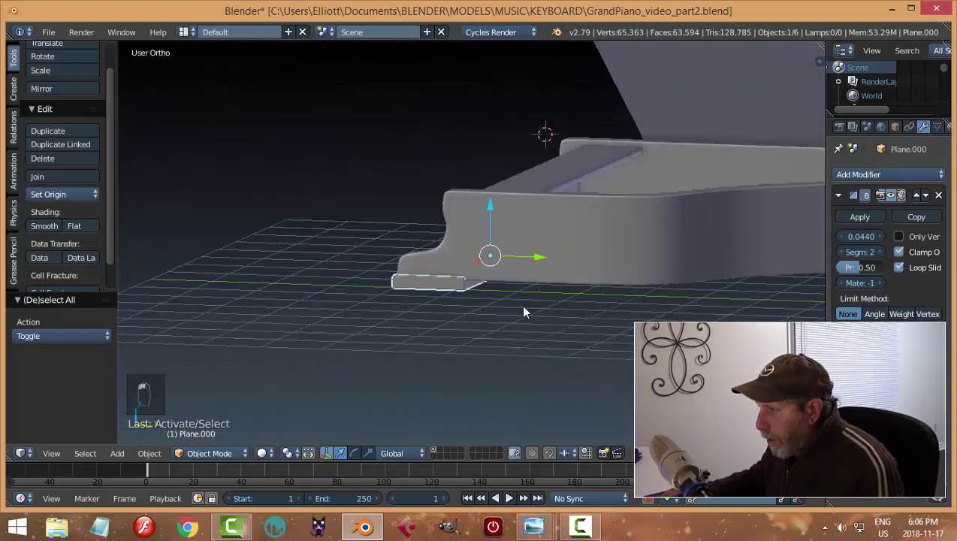
key("Tab")
key("ctrl+Tab")
left_click(529, 312)
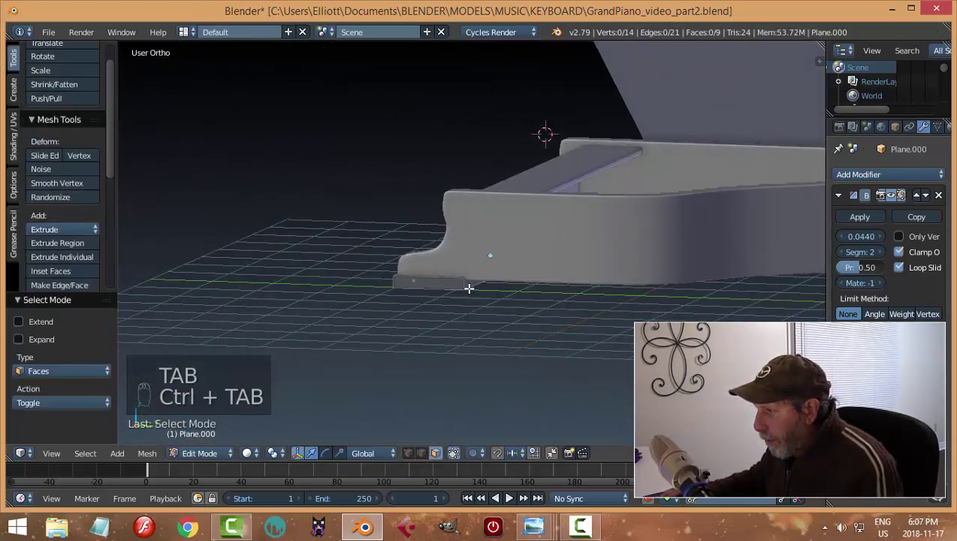
right_click(484, 284)
middle_click_drag(487, 284, 543, 310)
left_click_drag(569, 252, 624, 269)
key("a")
key("Tab")
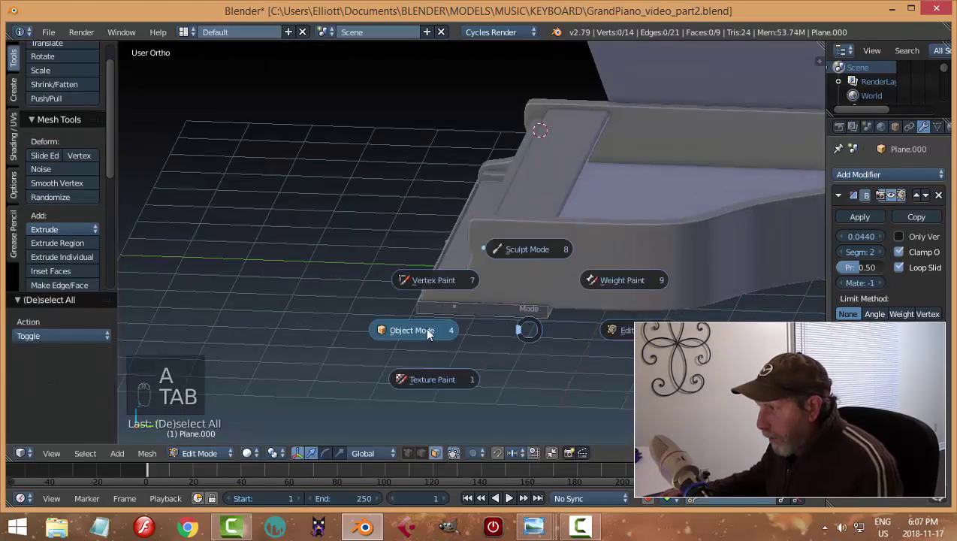
left_click(424, 327)
key("a")
Add a horizontal loop cut to the front panel behind the keyboard area, slid close to its upper edge.
middle_click_drag(514, 361, 544, 337)
scroll(564, 301, "down", 4)
middle_click_drag(581, 256, 571, 301)
middle_click_drag(464, 285, 438, 287)
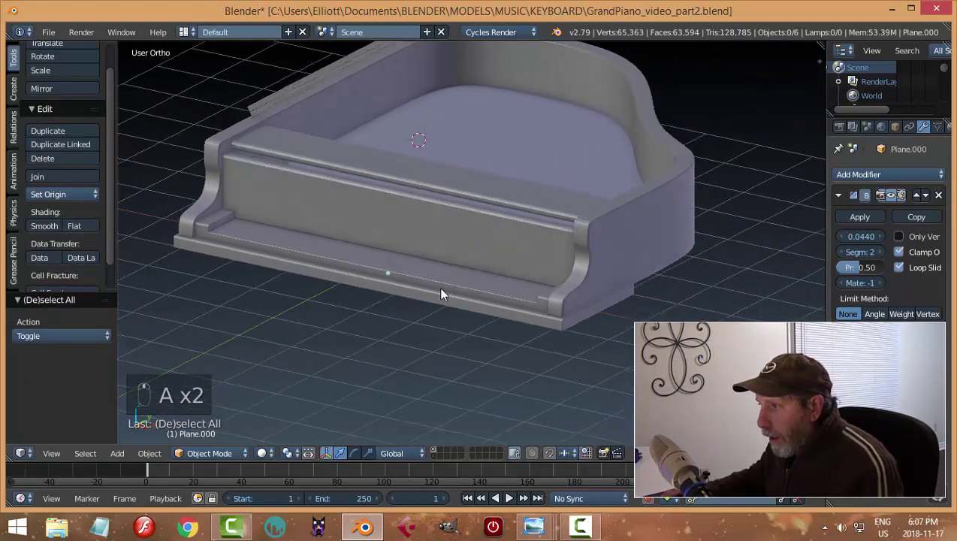
scroll(432, 263, "up", 2)
right_click(428, 244)
key("Tab")
left_click(516, 237)
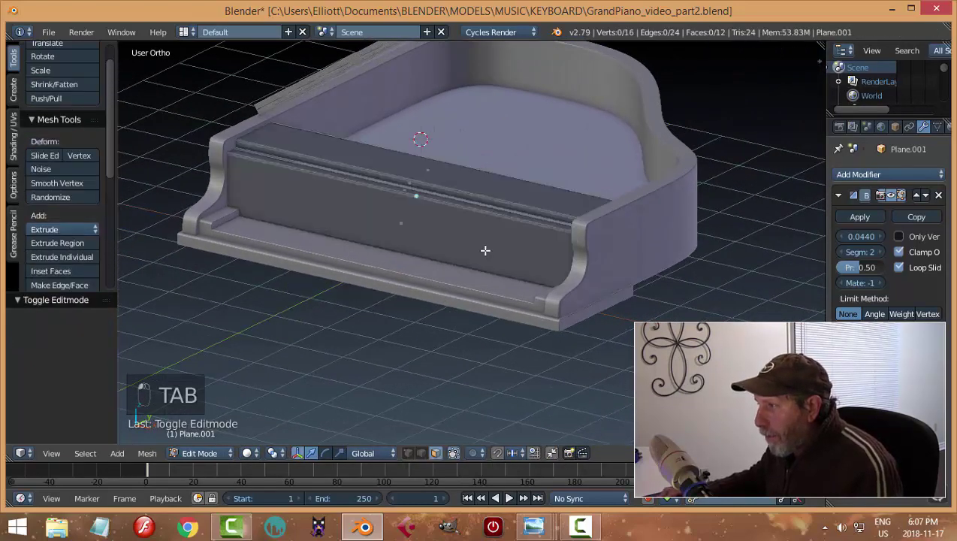
scroll(485, 250, "up", 3)
scroll(484, 250, "down", 1)
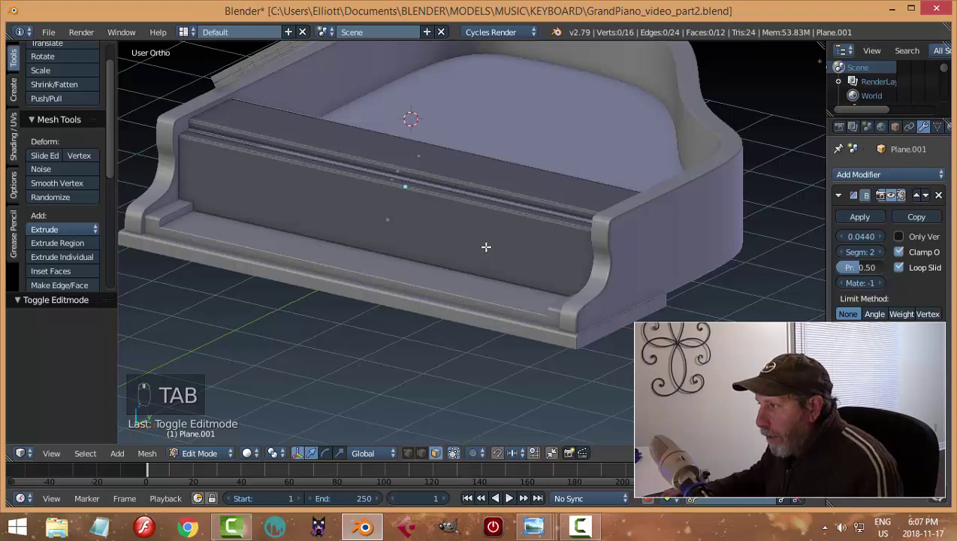
key("ctrl+r")
left_click(189, 159)
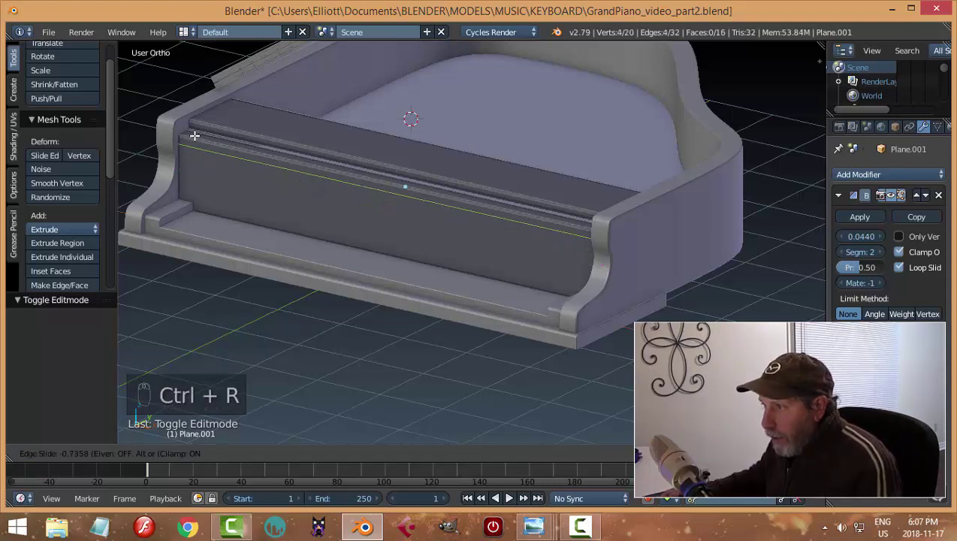
left_click(195, 136)
key("a")
Extrude the narrow strip face along the front panel's upper edge forward by 0.075 and switch to edge selection.
key("ctrl+Tab")
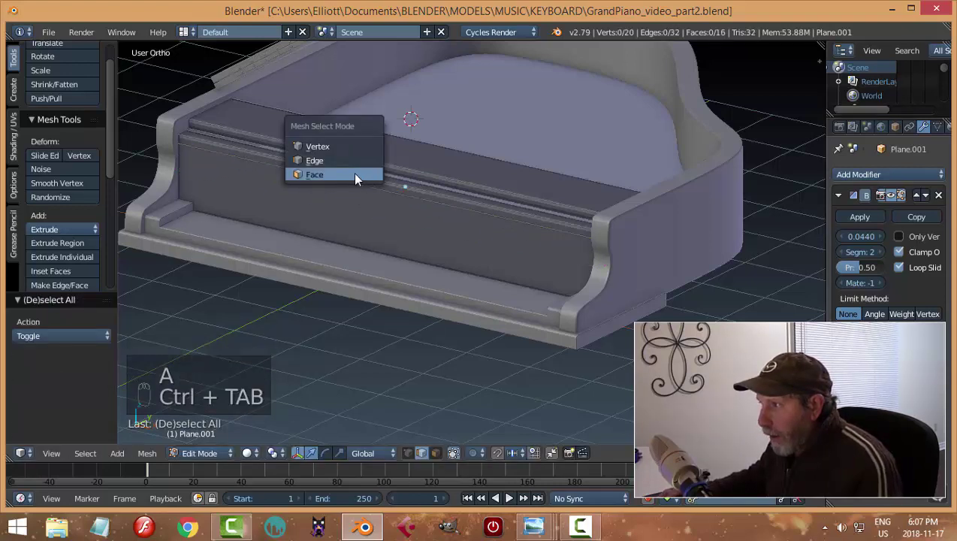
left_click(353, 174)
right_click(388, 187)
middle_click_drag(387, 188, 417, 202)
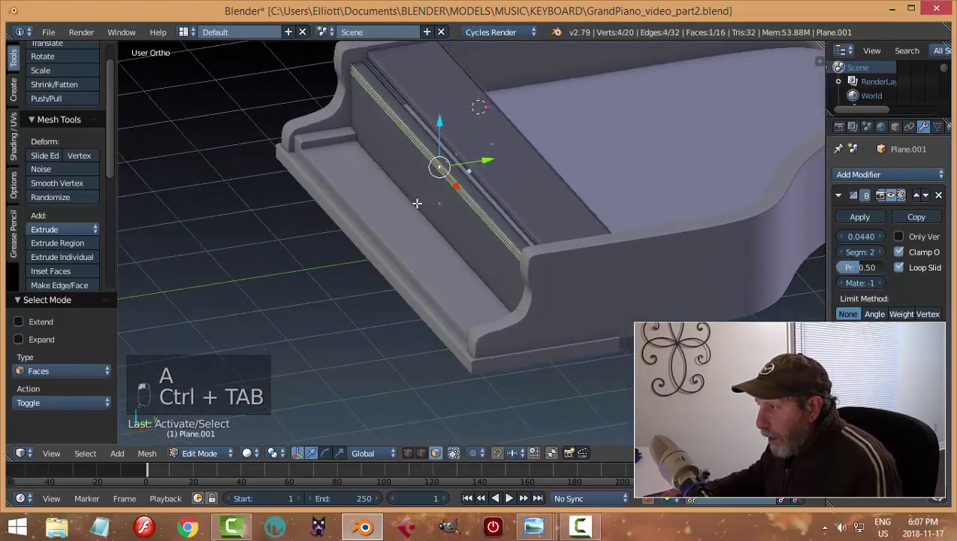
key("e")
left_click(437, 199)
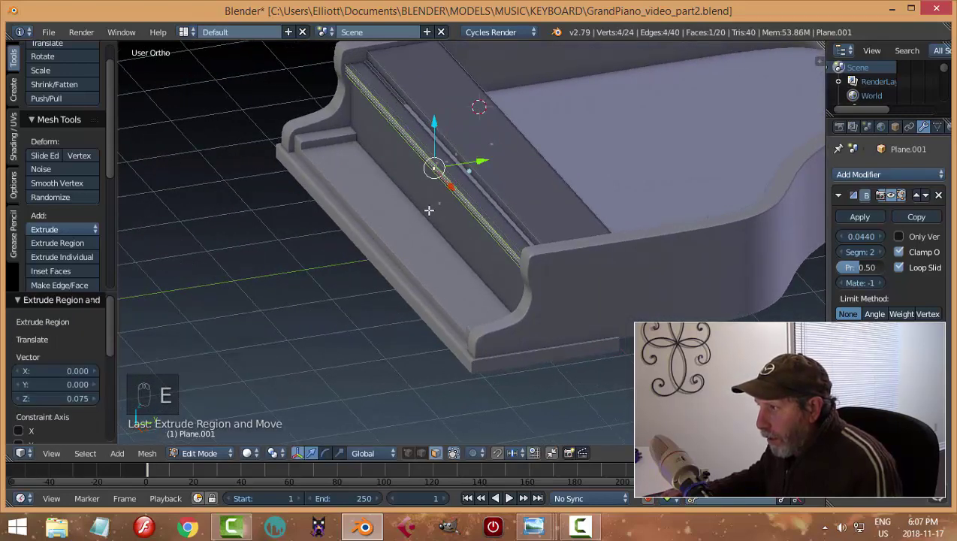
key("a")
middle_click_drag(429, 210, 414, 244)
key("ctrl+Tab")
left_click(447, 189)
right_click(463, 194, "alt")
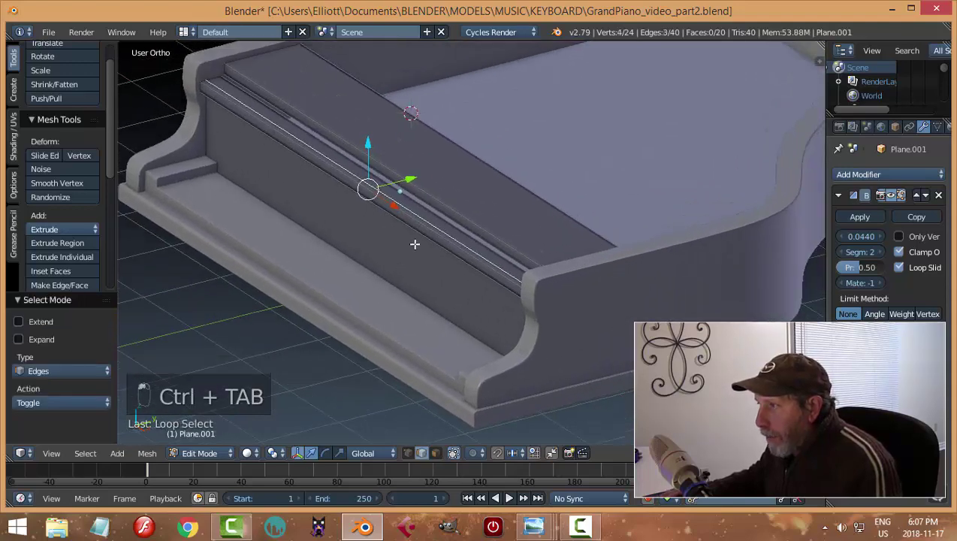
key("ctrl+b")
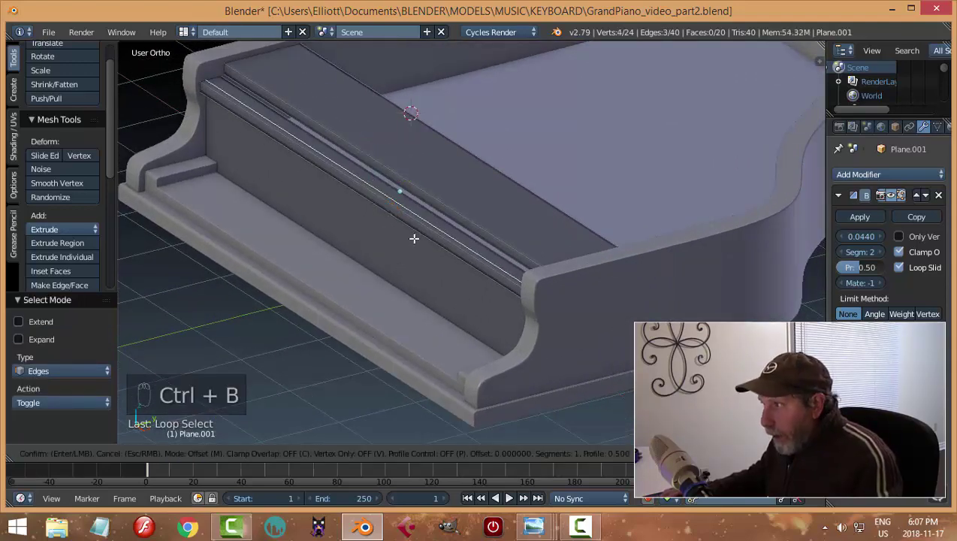
key("Escape")
scroll(412, 239, "up", 3)
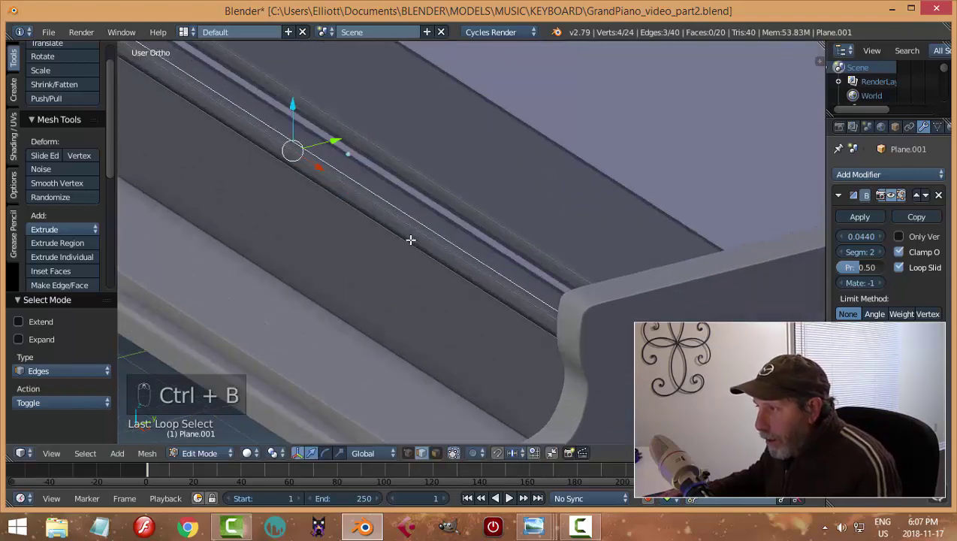
right_click(385, 214)
middle_click_drag(397, 267, 368, 257)
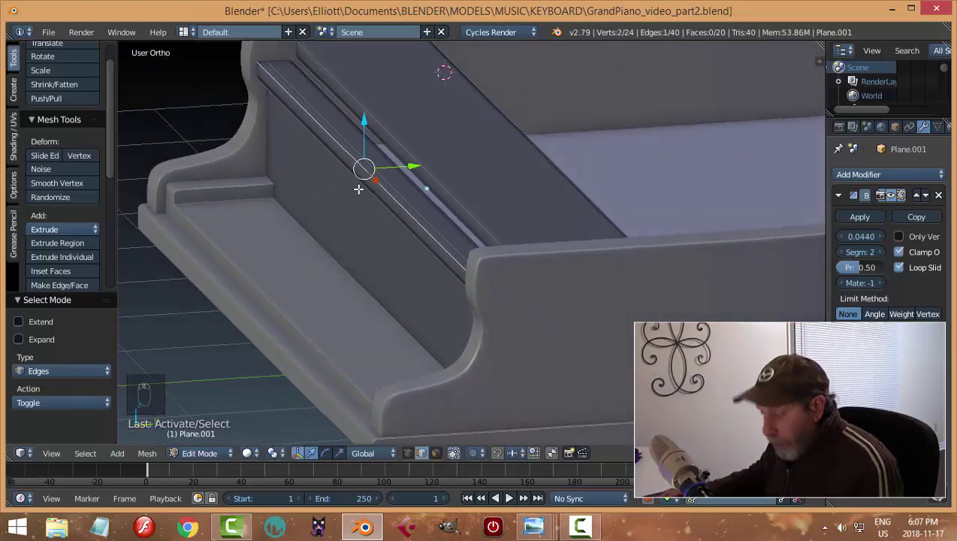
key("a")
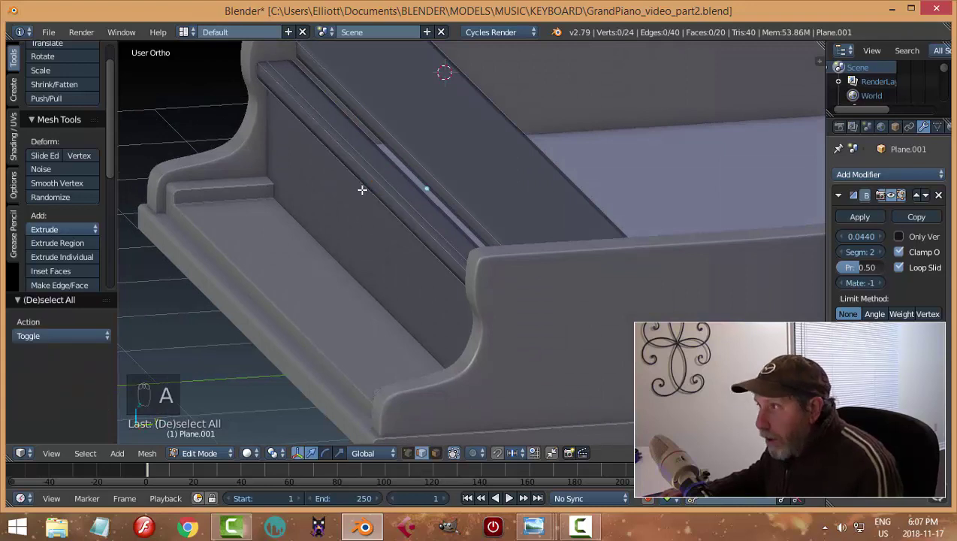
right_click(335, 129)
key("a")
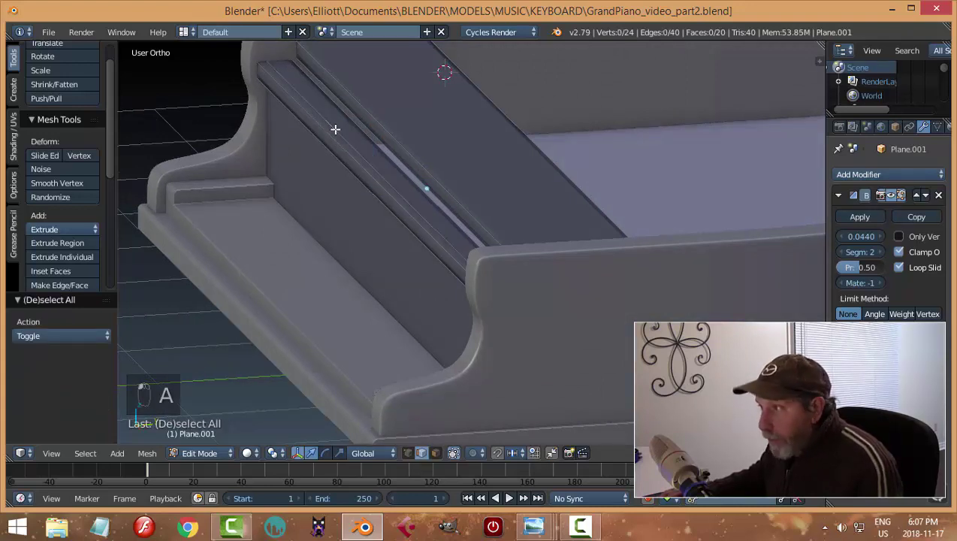
Select the extra edge loop running along the top of the extruded rail and dissolve its edges.
right_click(335, 129, "alt")
key("x")
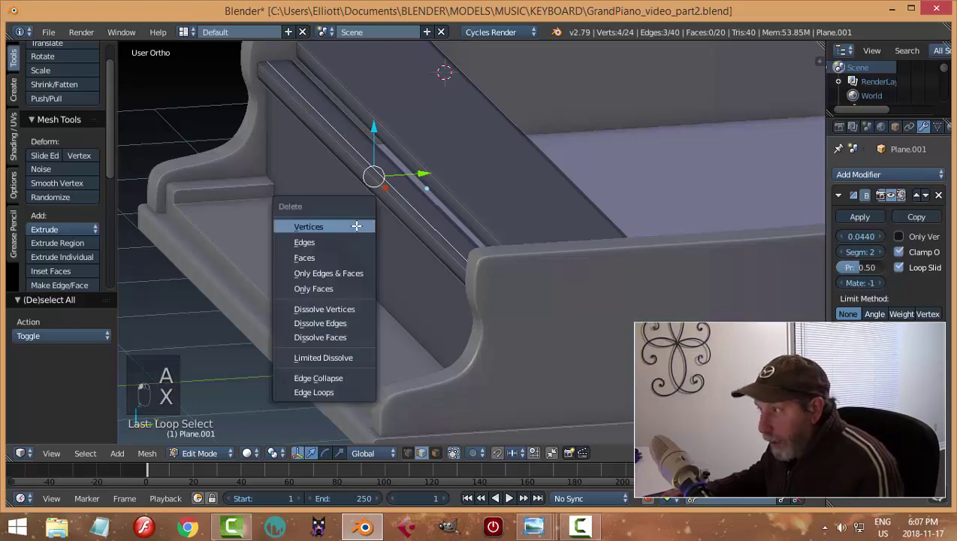
left_click(345, 322)
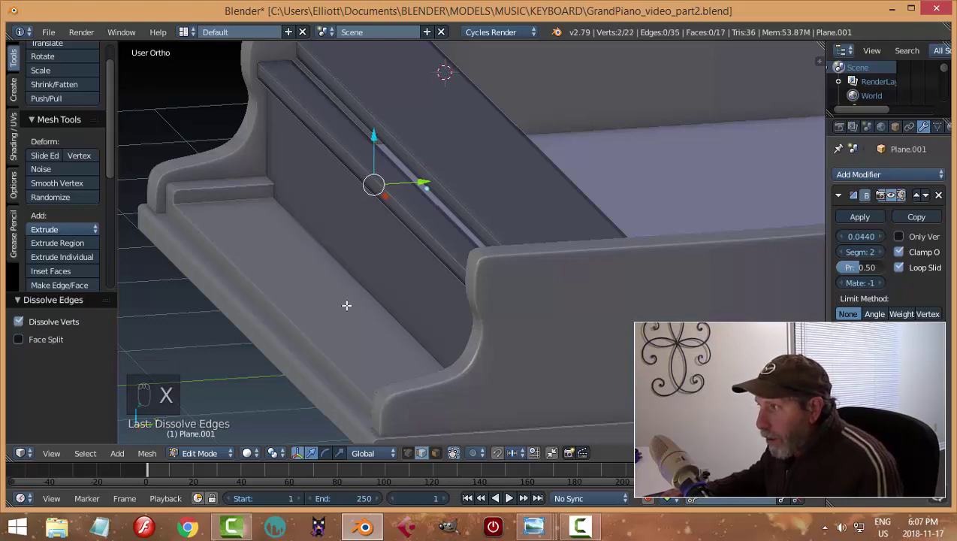
Bevel the upper front edge of the extruded rail by about 0.058 with 3 segments.
right_click(356, 156, "alt")
middle_click_drag(377, 254, 387, 273)
key("a")
right_click(445, 222)
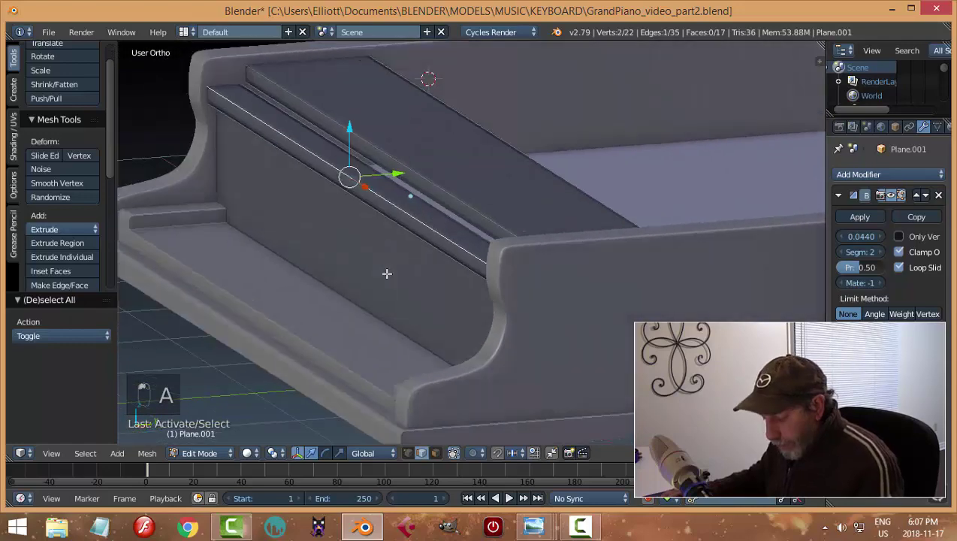
key("ctrl+b")
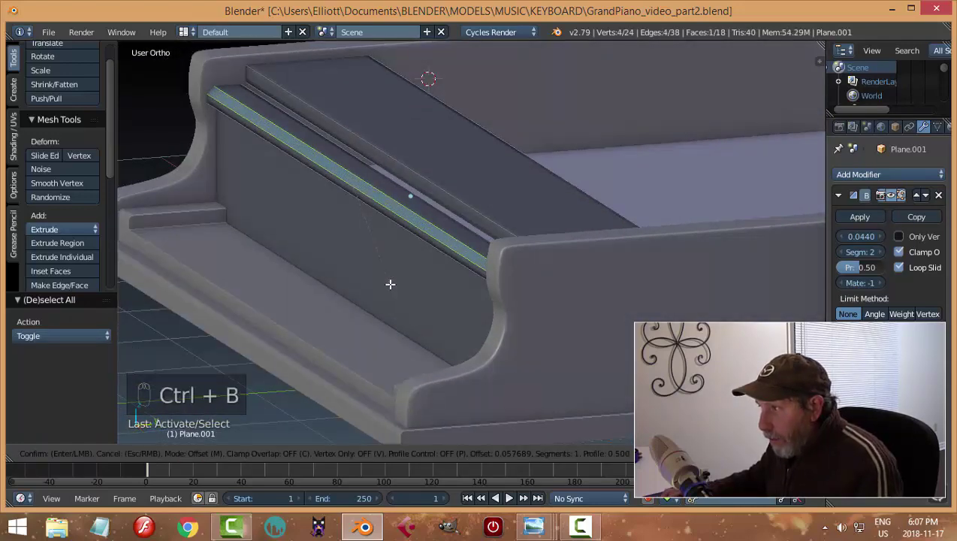
scroll(390, 283, "up", 2)
left_click(390, 284)
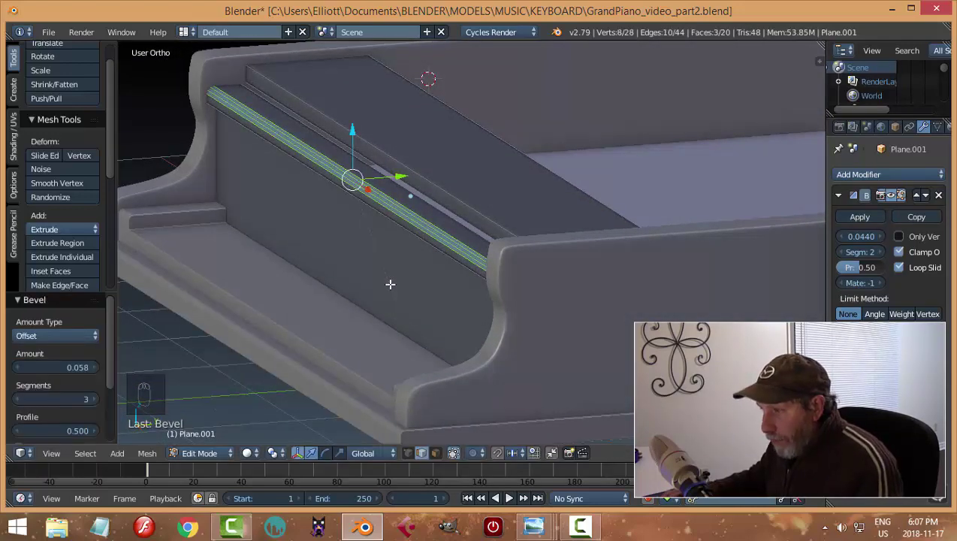
Return to Object Mode and examine the bevelled front rail and the top board from several angles.
key("a")
key("Tab")
left_click(289, 286)
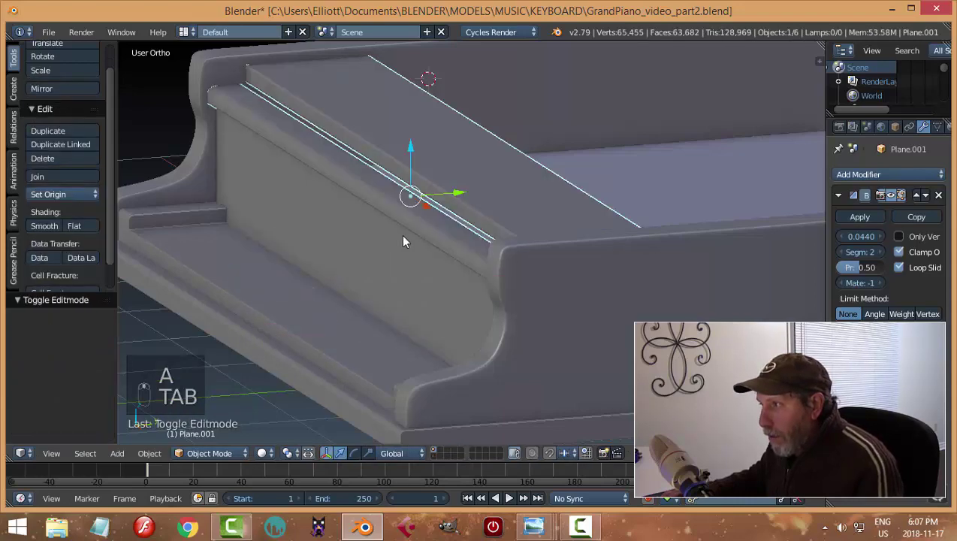
key("a")
mouse_move(384, 263)
middle_mouse_down()
mouse_move(407, 245)
mouse_move(417, 271)
mouse_move(496, 248)
mouse_move(555, 250)
mouse_move(582, 213)
mouse_move(479, 282)
mouse_move(427, 286)
mouse_move(386, 274)
middle_mouse_up()
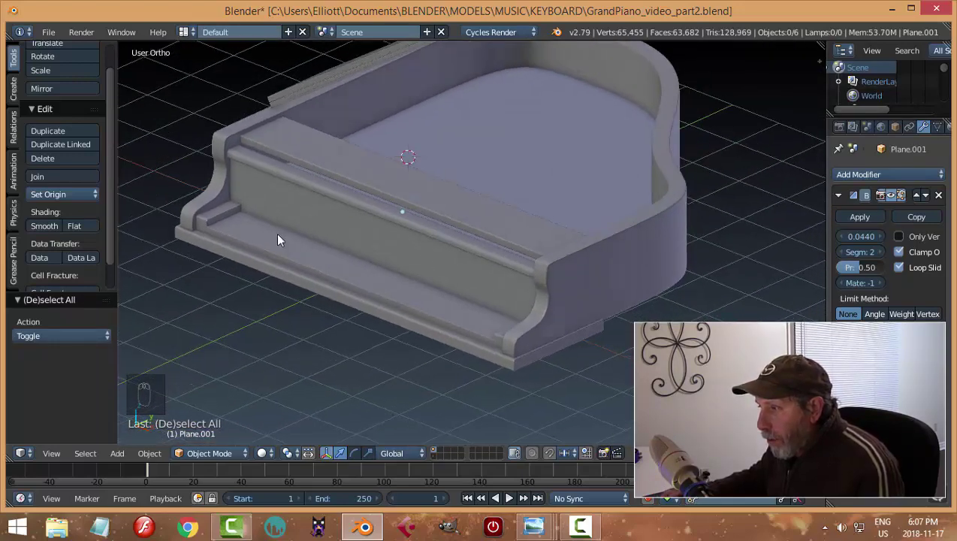
middle_click_drag(486, 263, 455, 255)
scroll(455, 255, "up", 3)
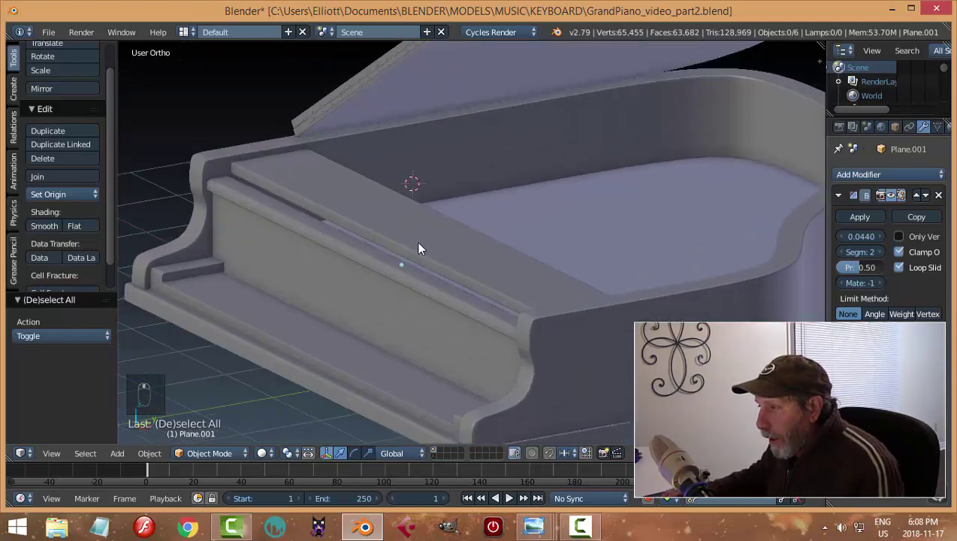
right_click(415, 240)
key("Tab")
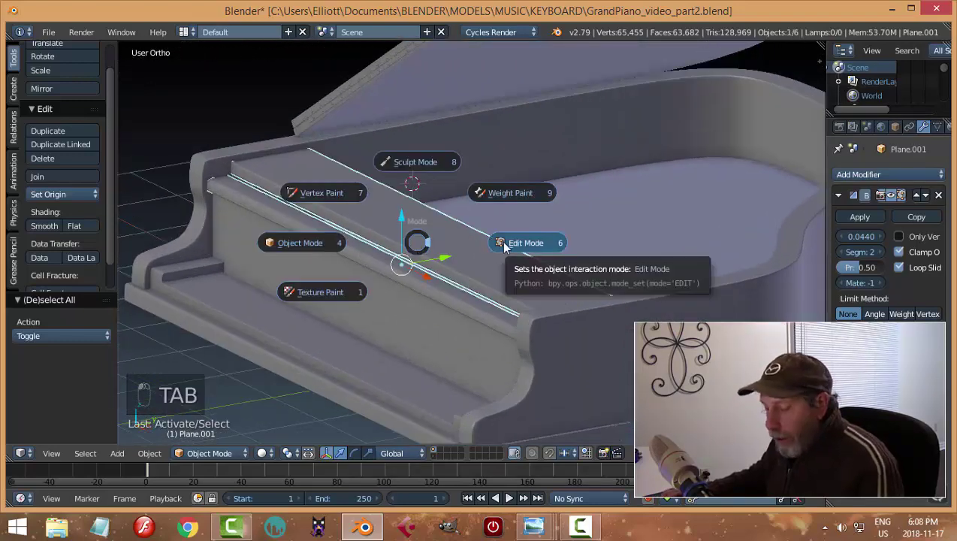
key("Escape")
scroll(526, 267, "up", 4)
key("a")
key("a")
mouse_move(526, 270)
middle_mouse_down()
mouse_move(443, 248)
mouse_move(534, 273)
mouse_move(535, 288)
mouse_move(522, 289)
middle_mouse_up()
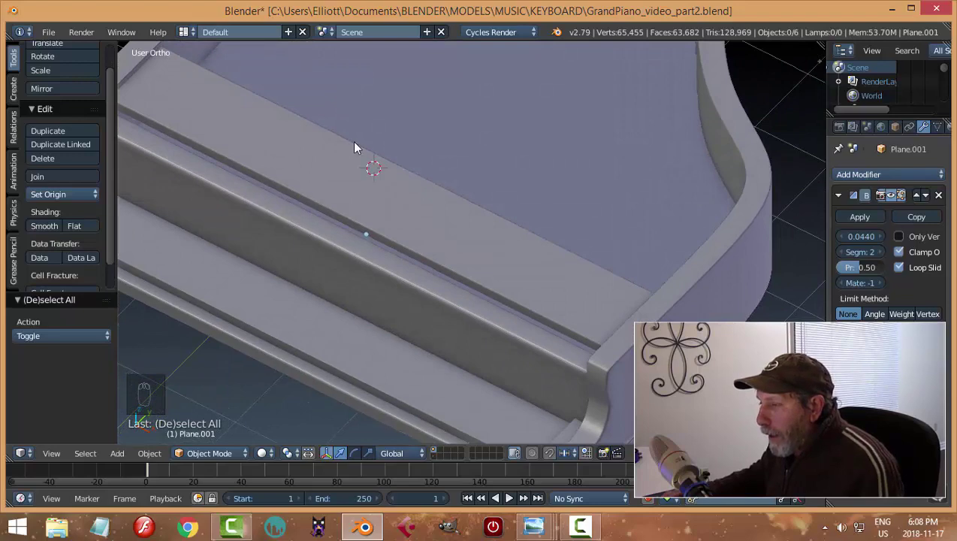
middle_click_drag(462, 217, 401, 209)
scroll(418, 214, "down", 1)
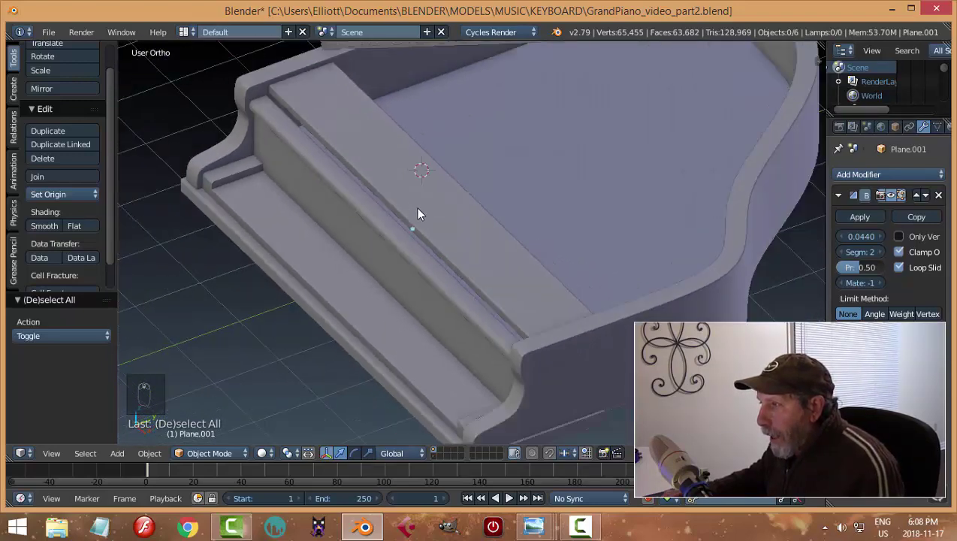
Open the Yamaha piano reference photo in Windows Photo Viewer and compare its rail and top board with the Blender model.
mouse_move(533, 525)
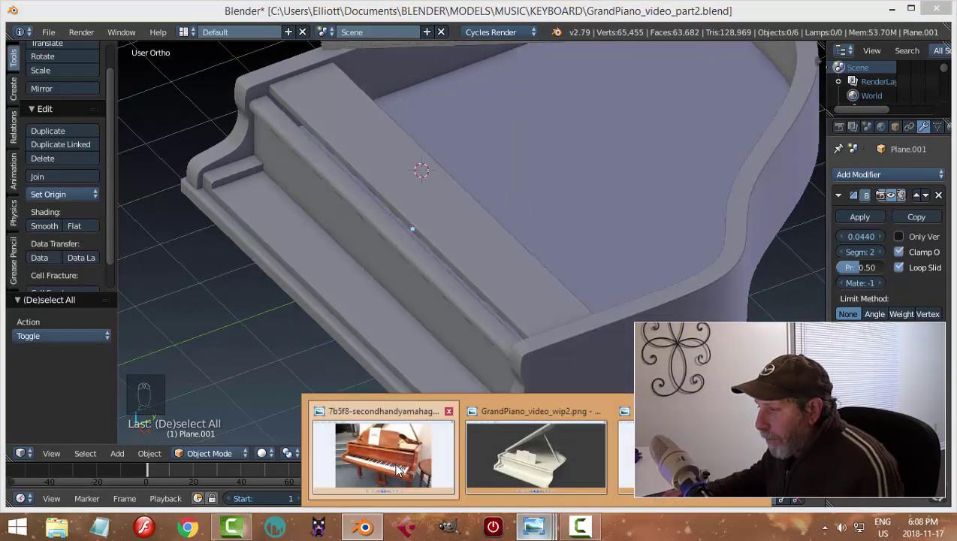
left_click(394, 462)
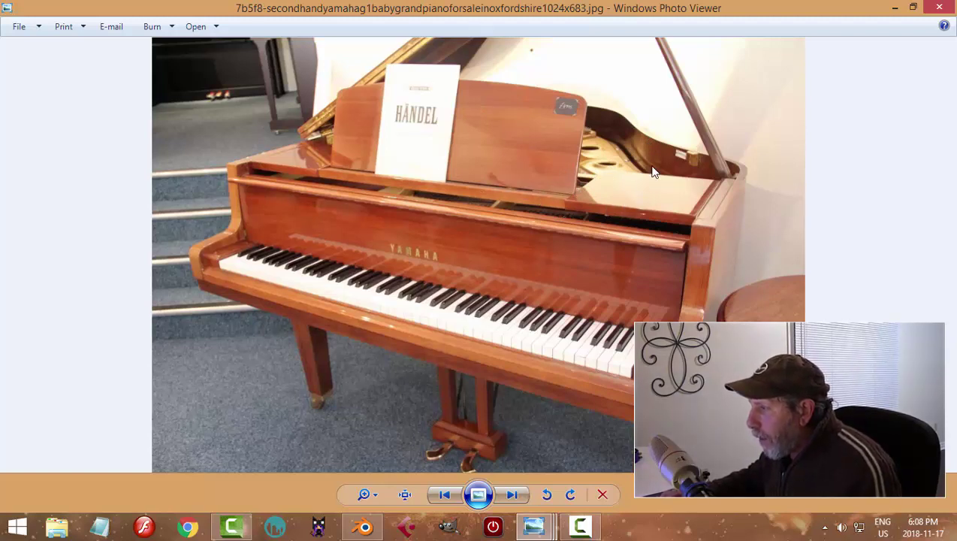
left_click(378, 529)
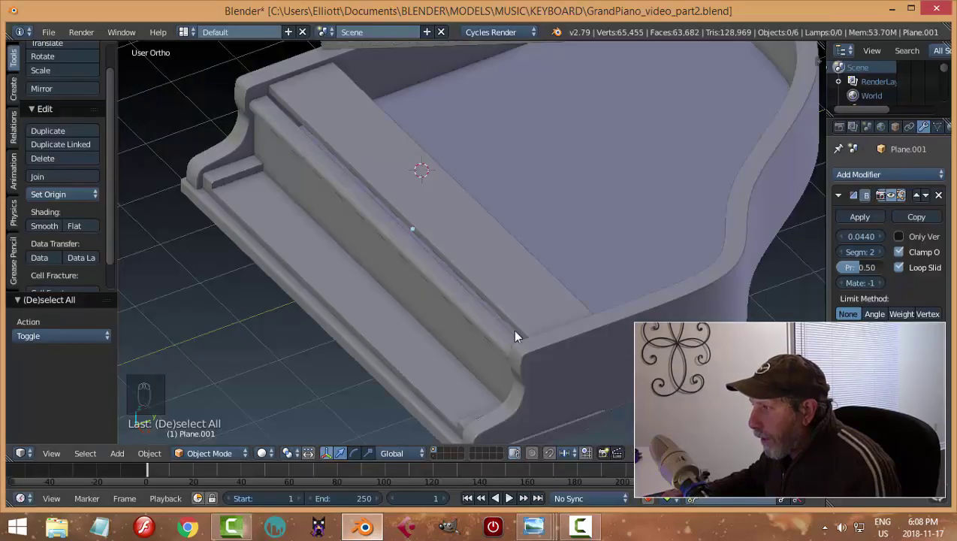
scroll(509, 304, "up", 6)
scroll(526, 274, "down", 5)
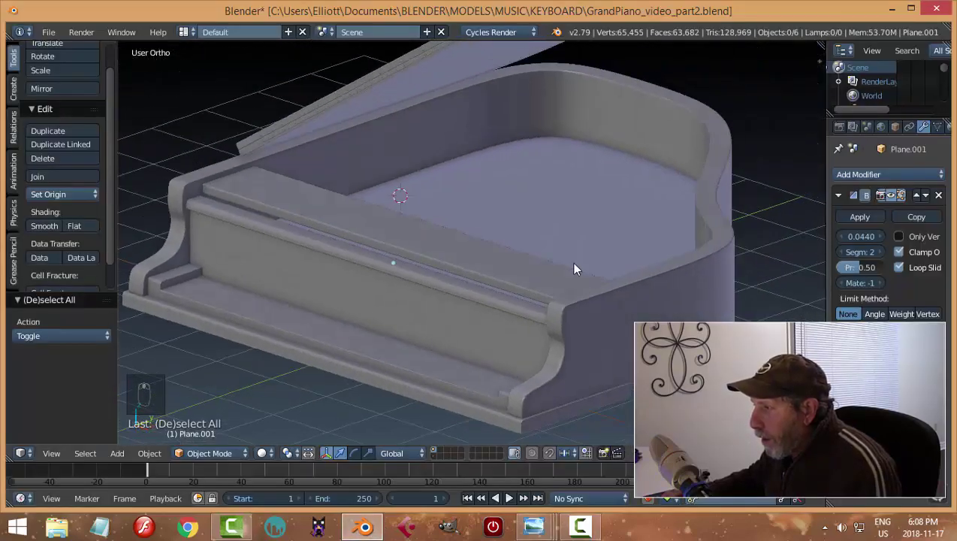
middle_click_drag(571, 261, 551, 269)
scroll(526, 271, "up", 5)
middle_click_drag(496, 278, 528, 195)
scroll(528, 195, "down", 2)
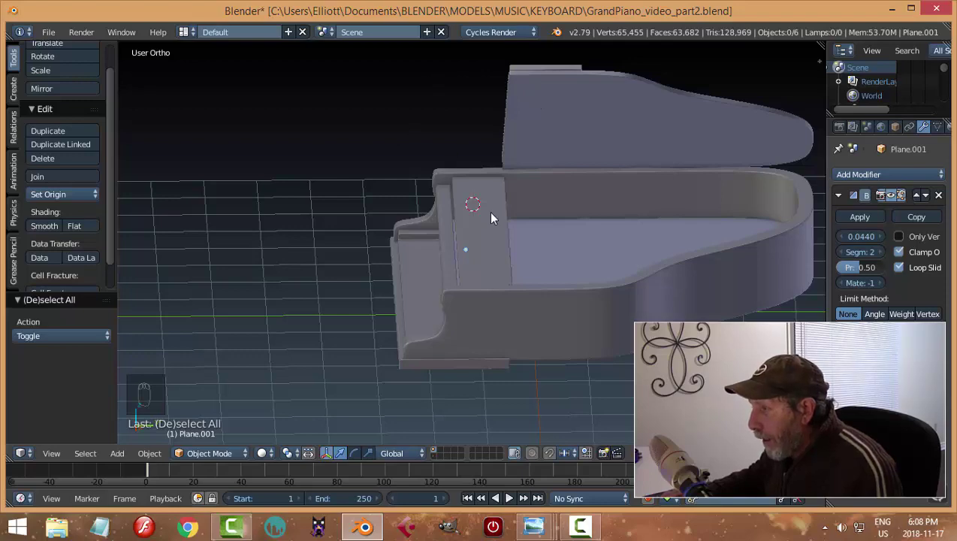
middle_click_drag(530, 211, 462, 215)
scroll(460, 209, "up", 3)
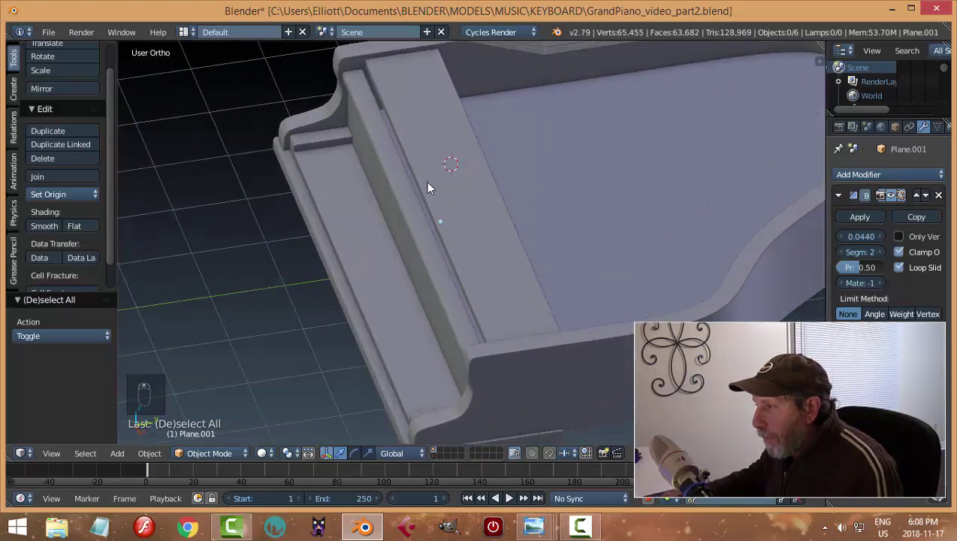
Move the top board's long front face forward along the Y axis by about 0.02 and return to Object Mode.
right_click(443, 154)
key("Tab")
left_click(562, 166)
scroll(556, 171, "down", 4)
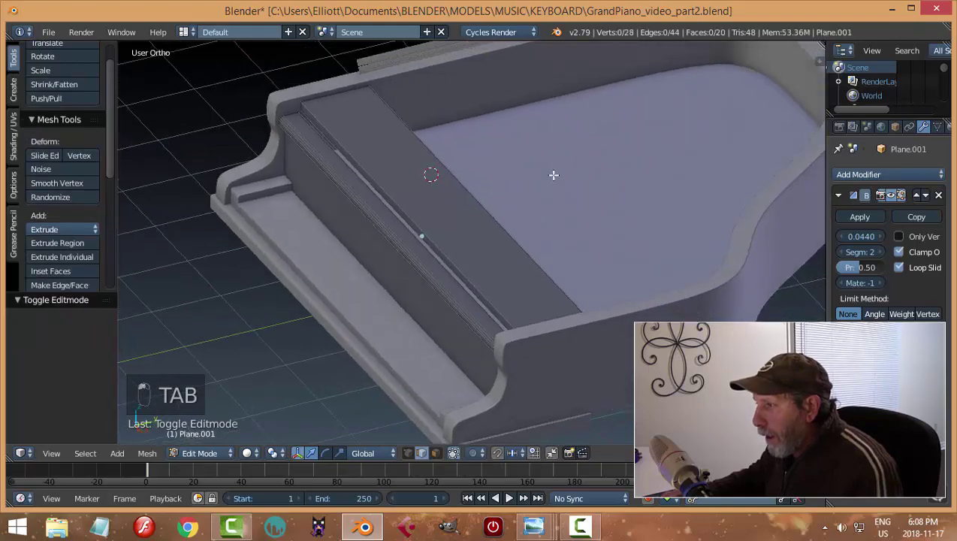
key("ctrl+Tab")
left_click(419, 238)
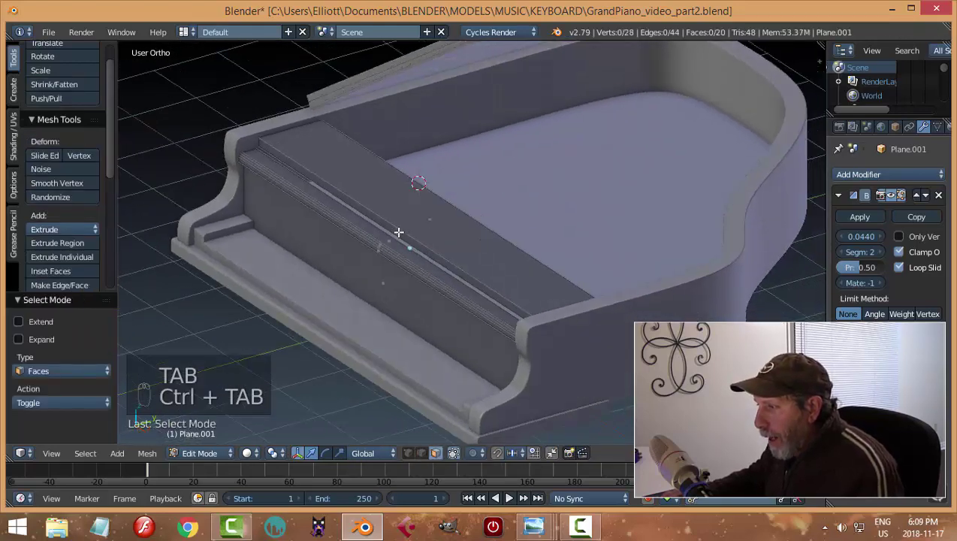
right_click(400, 231)
key("g")
key("y")
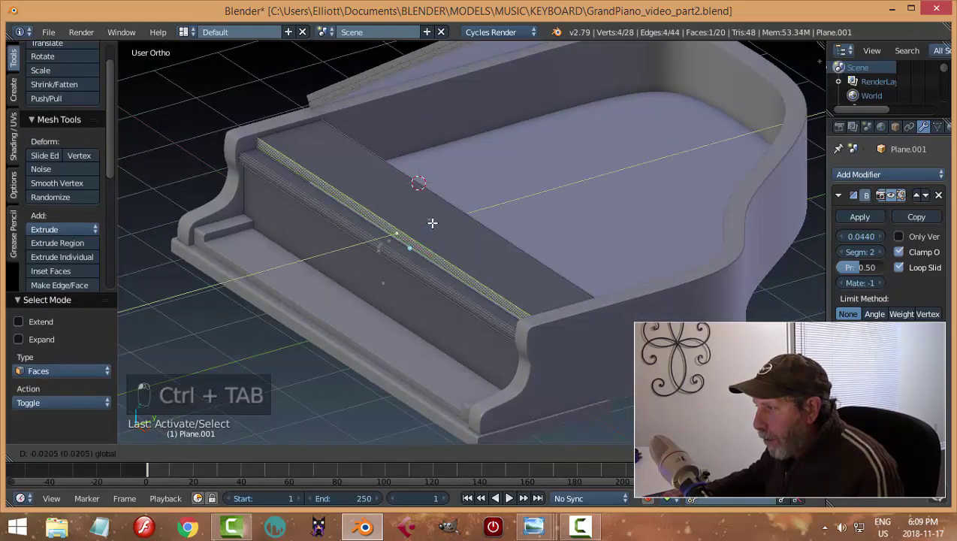
left_click(432, 223)
key("a")
key("Tab")
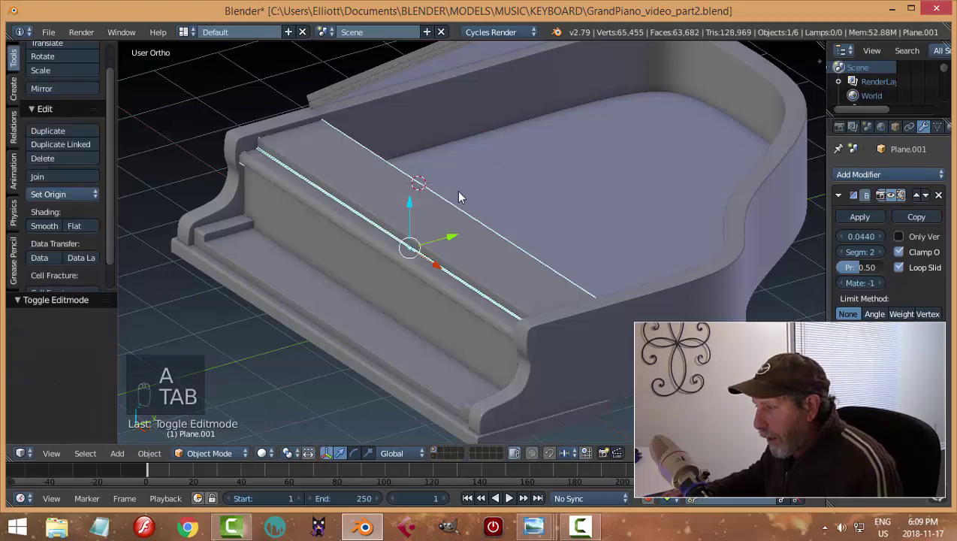
Deselect everything and save the piano file.
middle_click_drag(460, 195, 470, 249)
key("a")
key("ctrl+s")
Add two evenly spaced loop cuts across the top board, dividing its length into three sections.
right_click(373, 234)
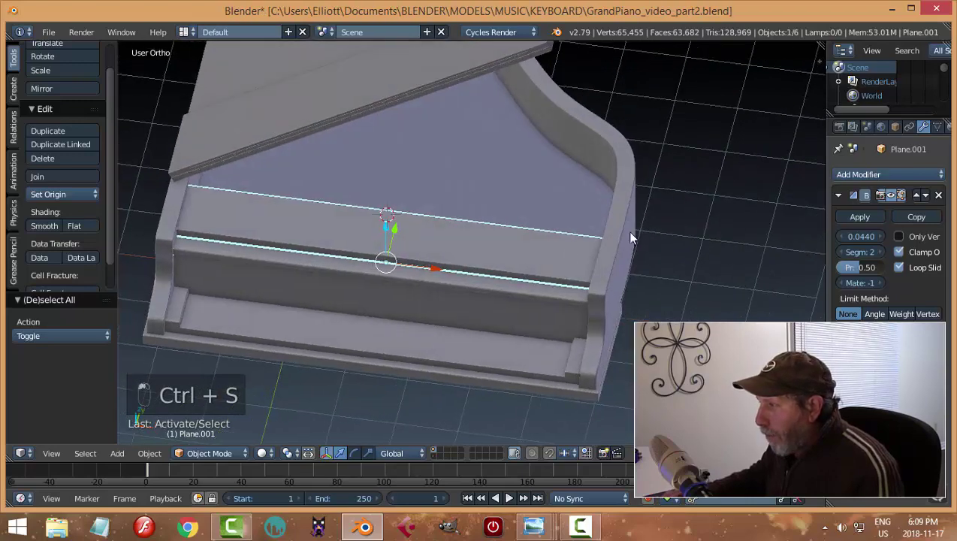
key("Tab")
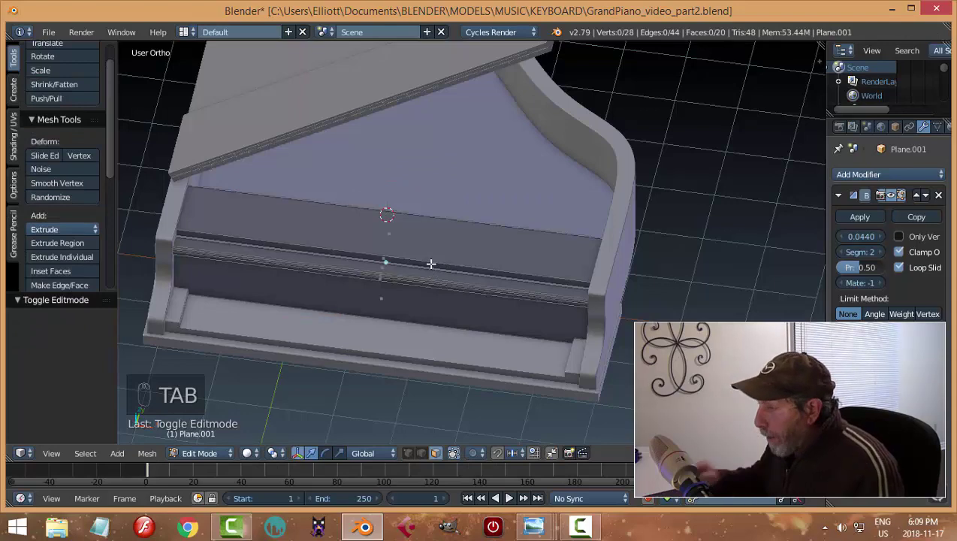
key("ctrl+r")
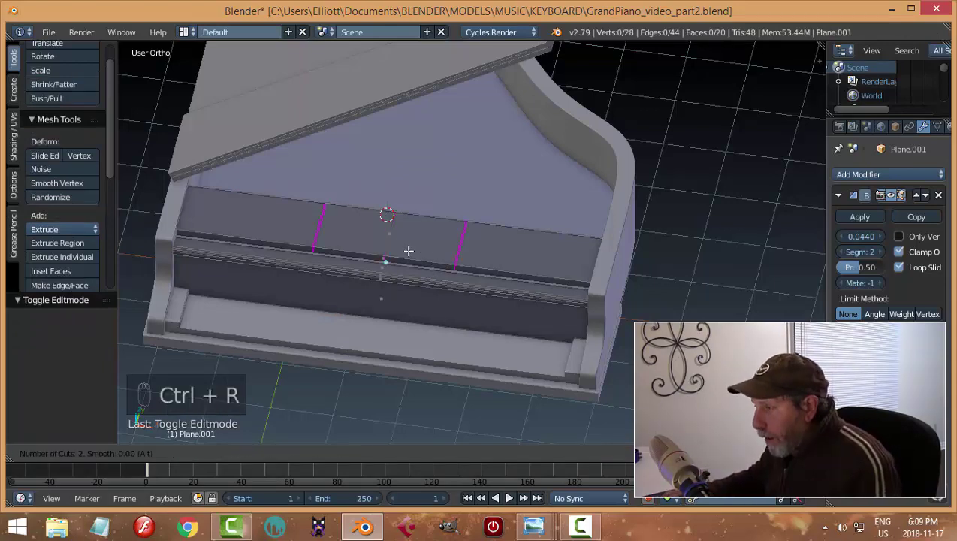
left_click(408, 251)
middle_click_drag(468, 276, 509, 267)
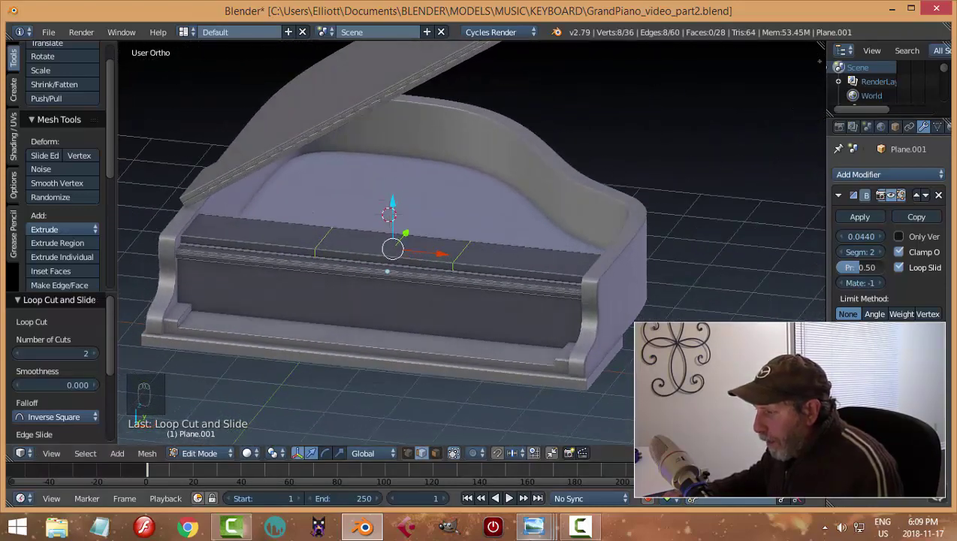
Check the music desk area in the reference photo and spread the two cuts apart along X by a scale of 1.448.
mouse_move(533, 525)
mouse_move(387, 467)
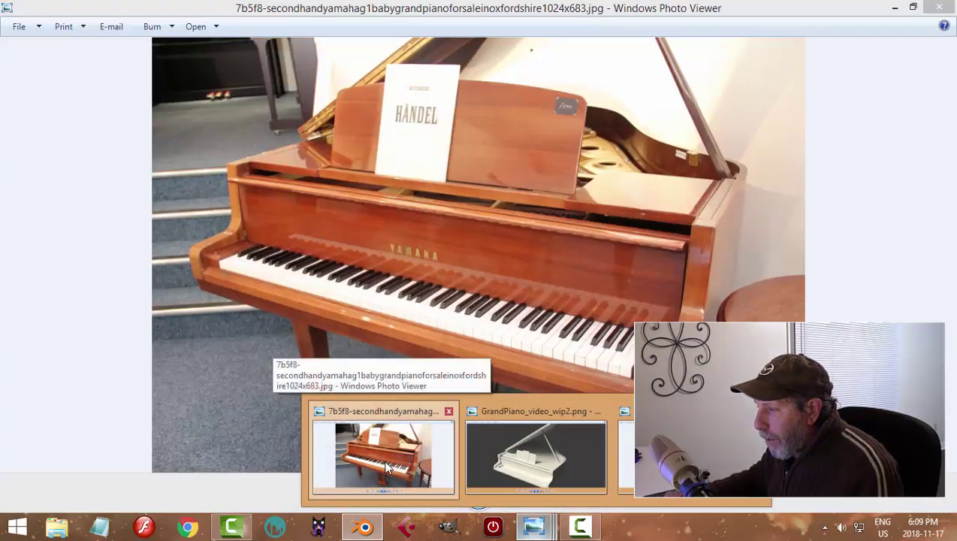
left_click(386, 467)
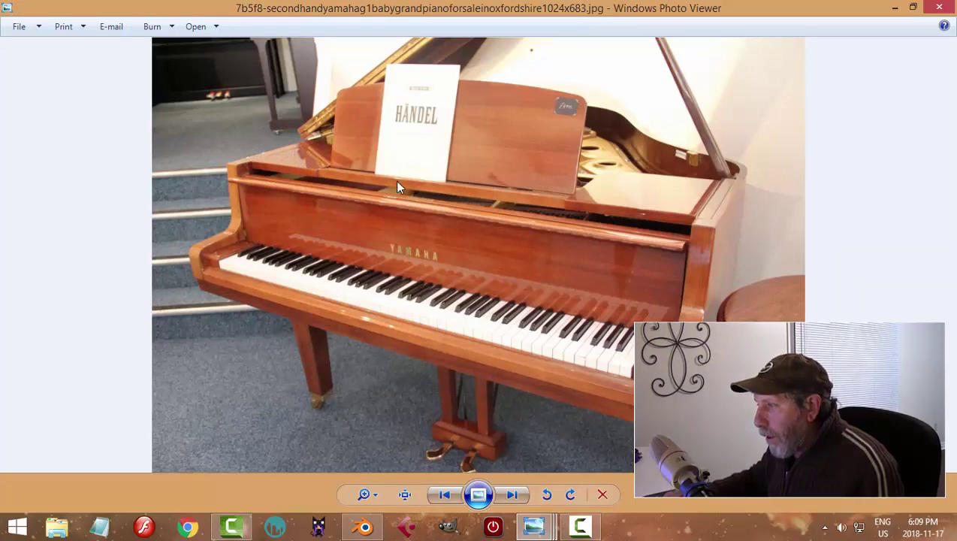
left_click(366, 526)
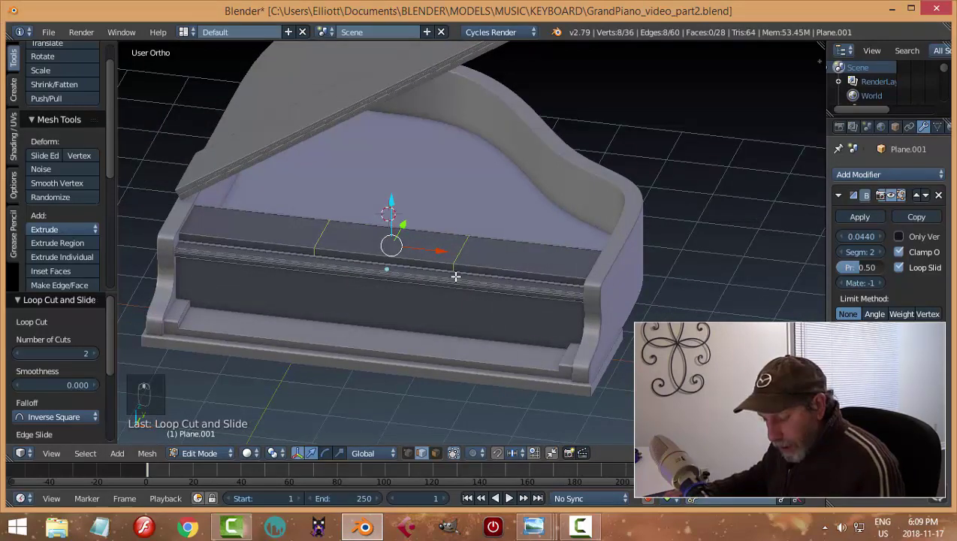
key("s")
key("x")
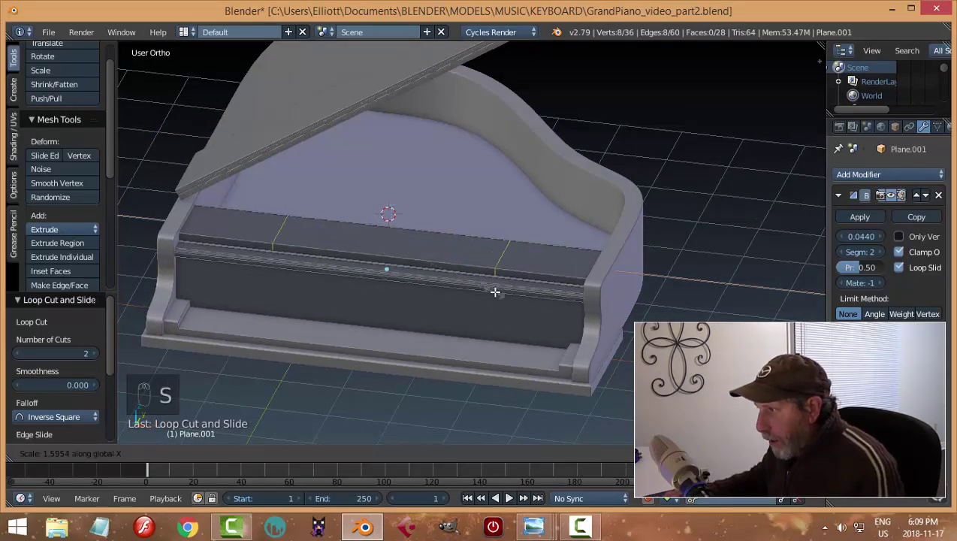
left_click(485, 290)
middle_click_drag(460, 312, 396, 295)
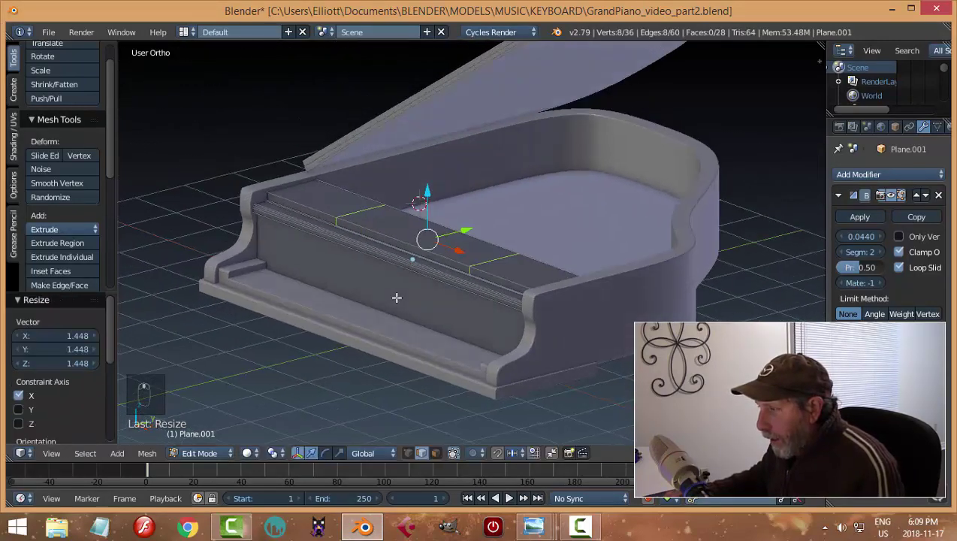
key("a")
Add a lengthwise loop cut to the top board, slid by about -0.81 towards its front edge.
middle_click_drag(445, 275, 482, 269)
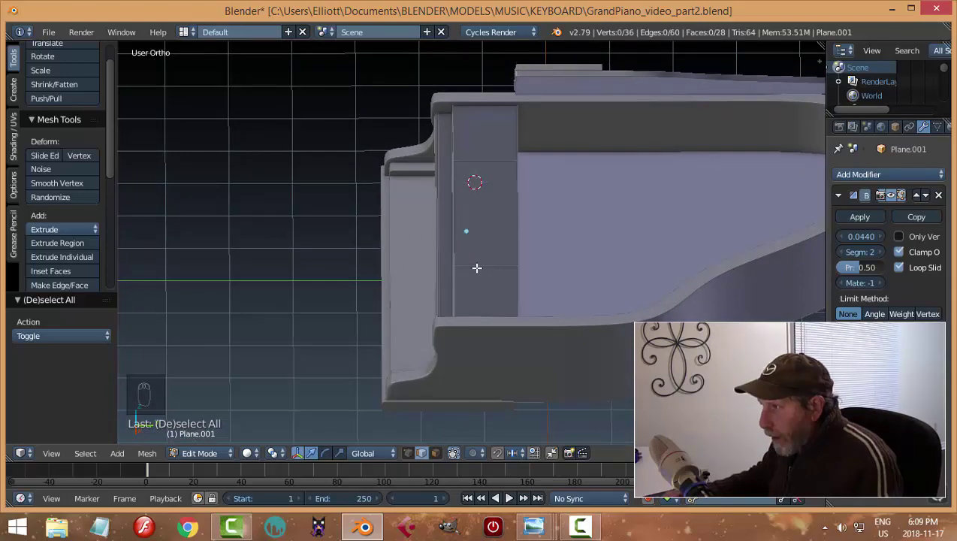
key("ctrl+r")
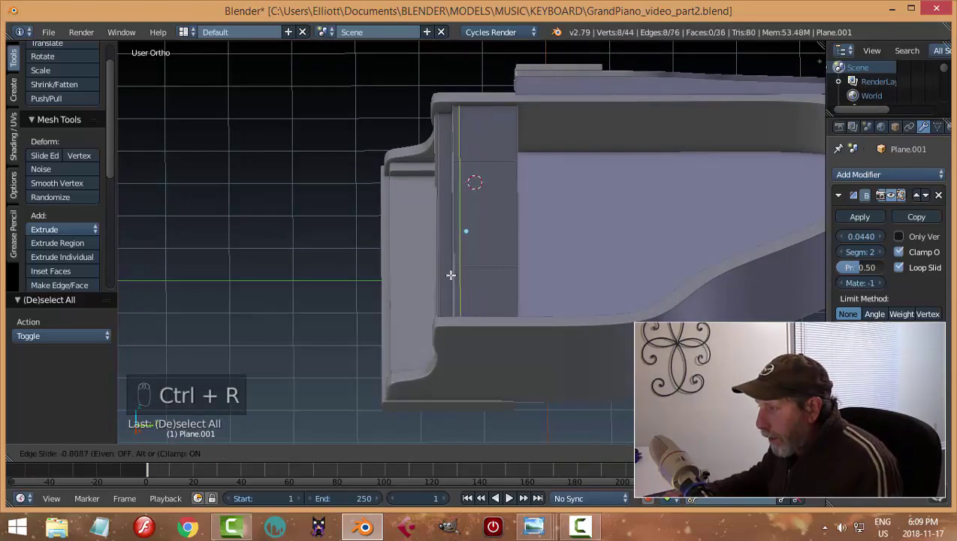
left_click(451, 275)
key("a")
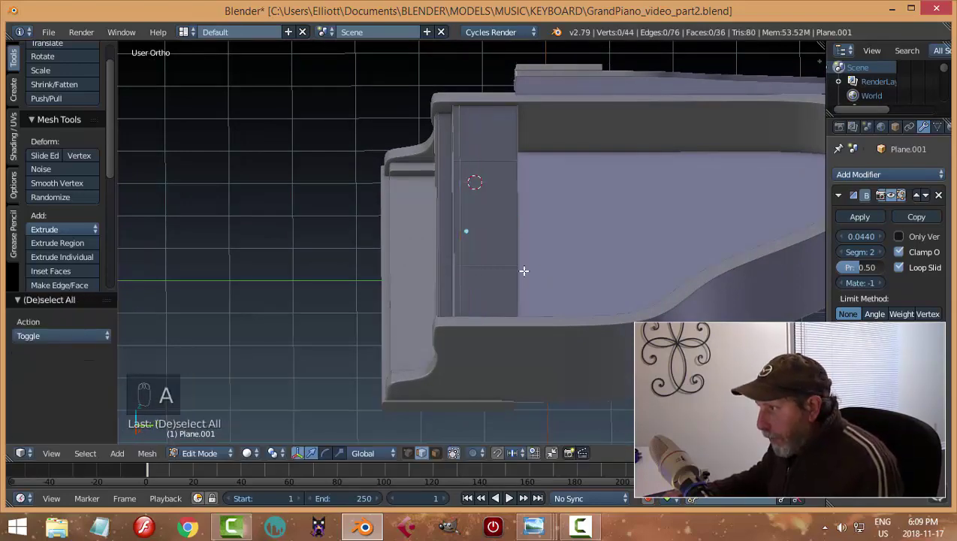
middle_click_drag(524, 269, 555, 260)
key("ctrl+Tab")
left_click(541, 258)
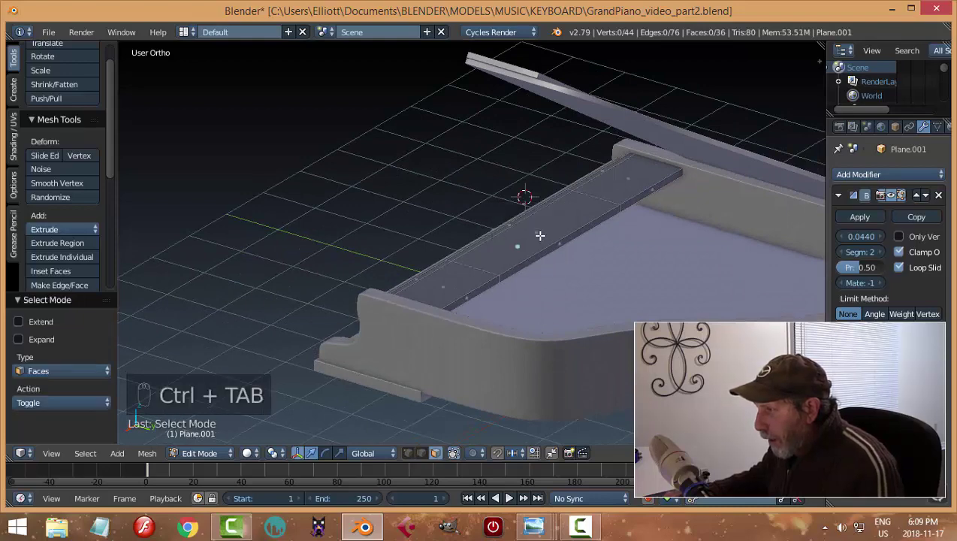
right_click(542, 258)
right_click(542, 258, "shift")
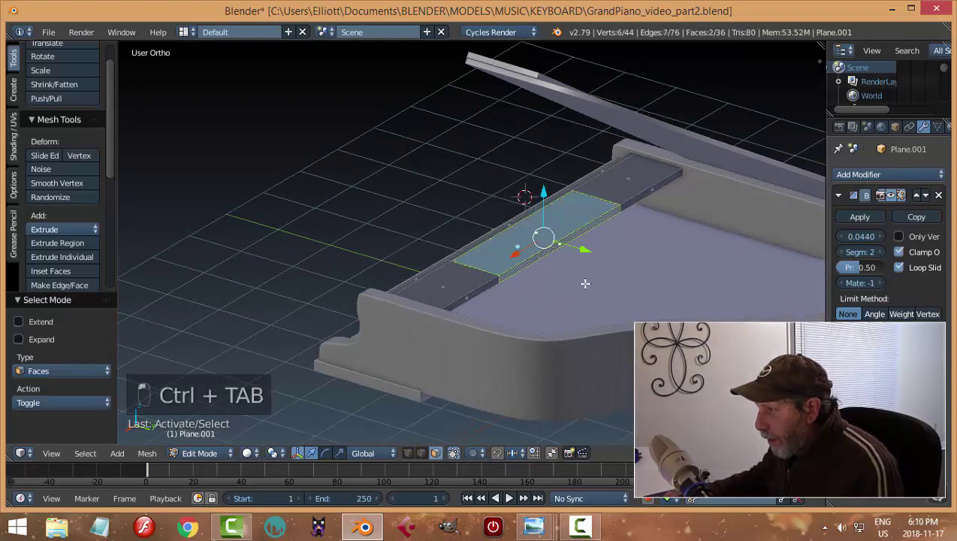
middle_click_drag(582, 282, 560, 280)
key("a")
key("Tab")
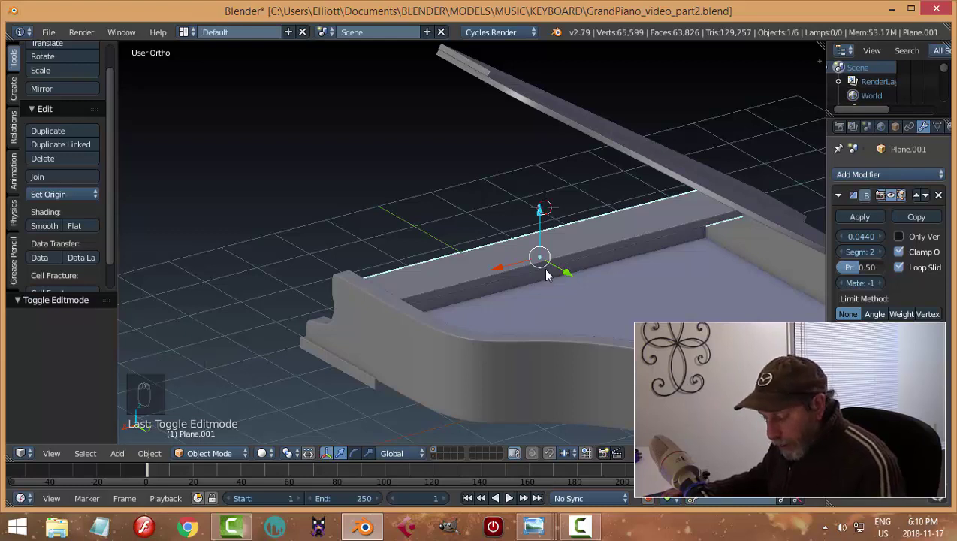
Isolate the front panel and top board object by hiding all unselected objects, and reopen its mesh for editing with nothing selected.
key("shift+h")
key("Tab")
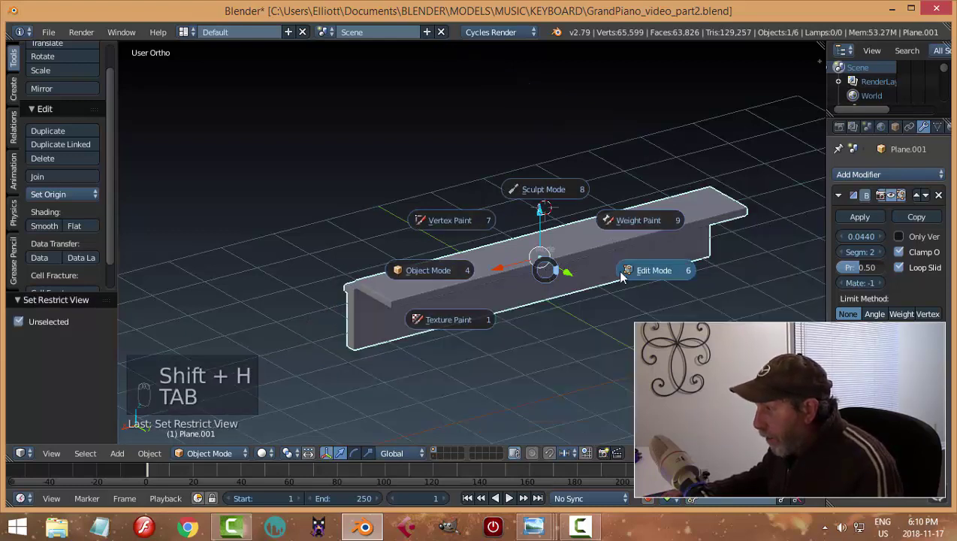
right_click(543, 248)
mouse_move(545, 266)
middle_mouse_down()
mouse_move(573, 279)
mouse_move(549, 224)
mouse_move(529, 269)
middle_mouse_up()
right_click(571, 242, "shift")
middle_click_drag(572, 242, 534, 326)
key("a")
Add another lengthwise loop cut to the top board, slid close to its rear edge.
key("ctrl+r")
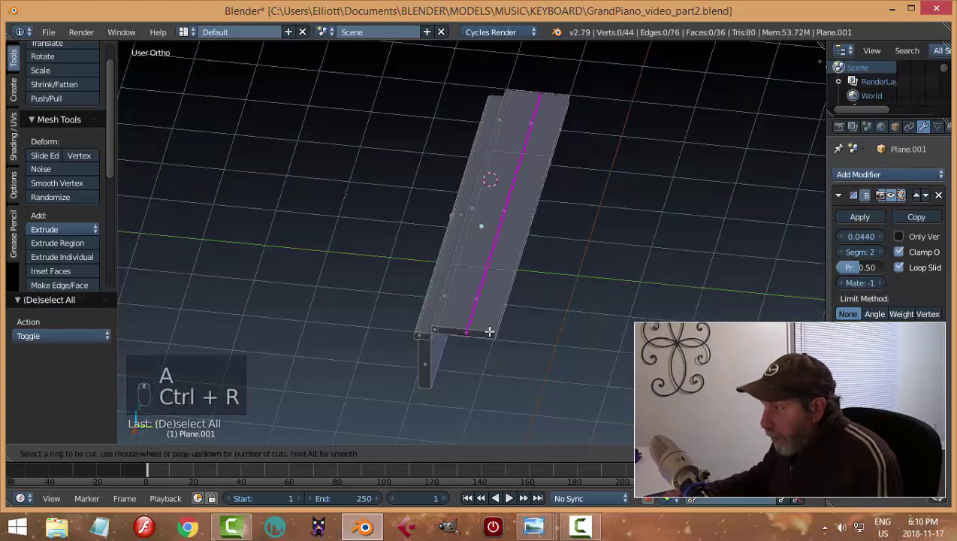
left_click(489, 331)
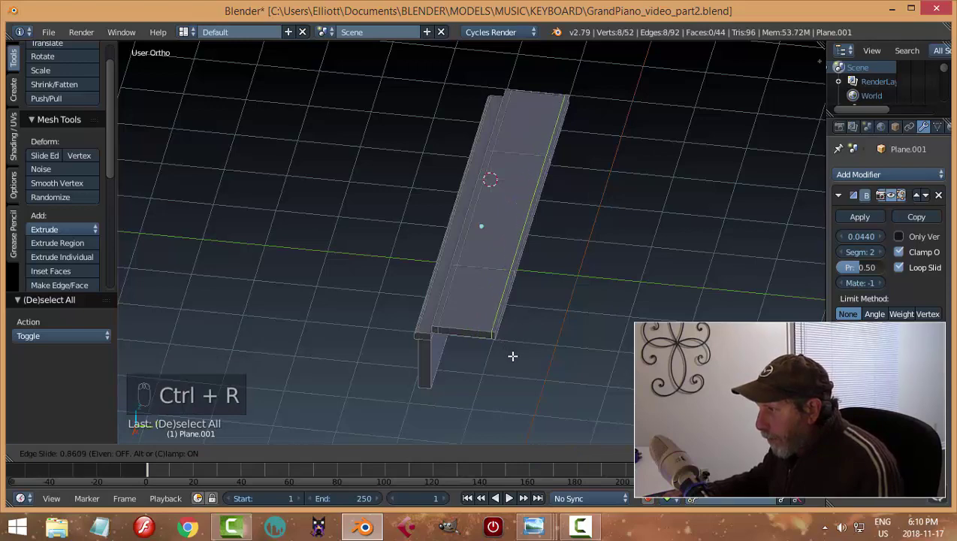
left_click(511, 351)
key("a")
Switch to face selection and undo the lengthwise loop cut near the top board's rear edge, keeping nothing selected.
middle_click_drag(587, 317, 558, 316)
right_click(549, 241)
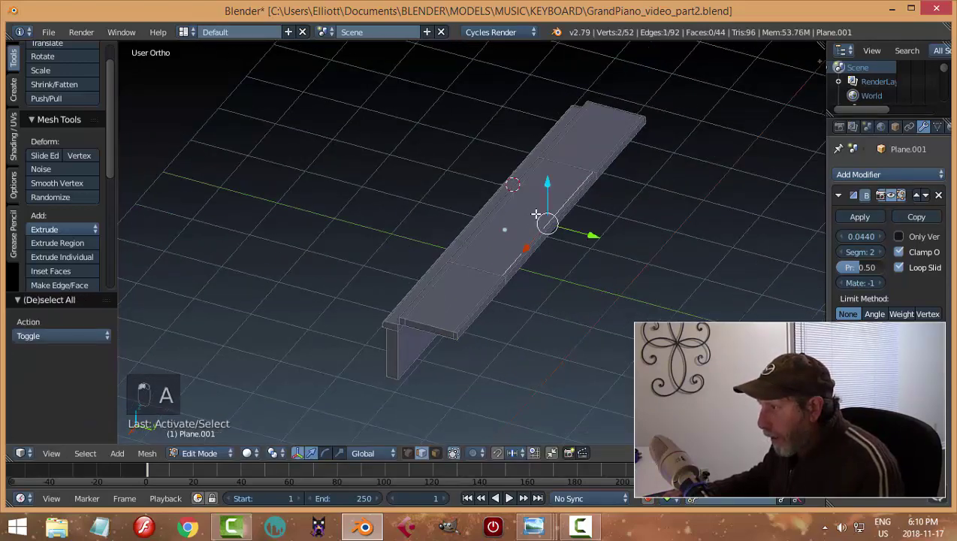
mouse_move(549, 241)
middle_mouse_down()
mouse_move(588, 288)
mouse_move(624, 293)
mouse_move(575, 279)
mouse_move(562, 256)
mouse_move(536, 261)
mouse_move(550, 274)
mouse_move(586, 267)
mouse_move(555, 275)
mouse_move(579, 271)
mouse_move(556, 255)
middle_mouse_up()
key("a")
key("ctrl+Tab")
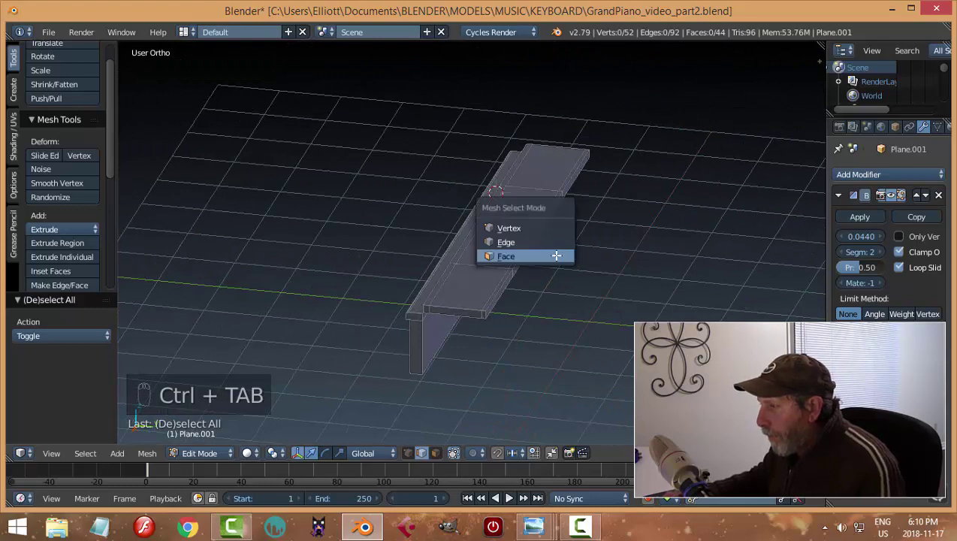
left_click(556, 255)
key("ctrl+z")
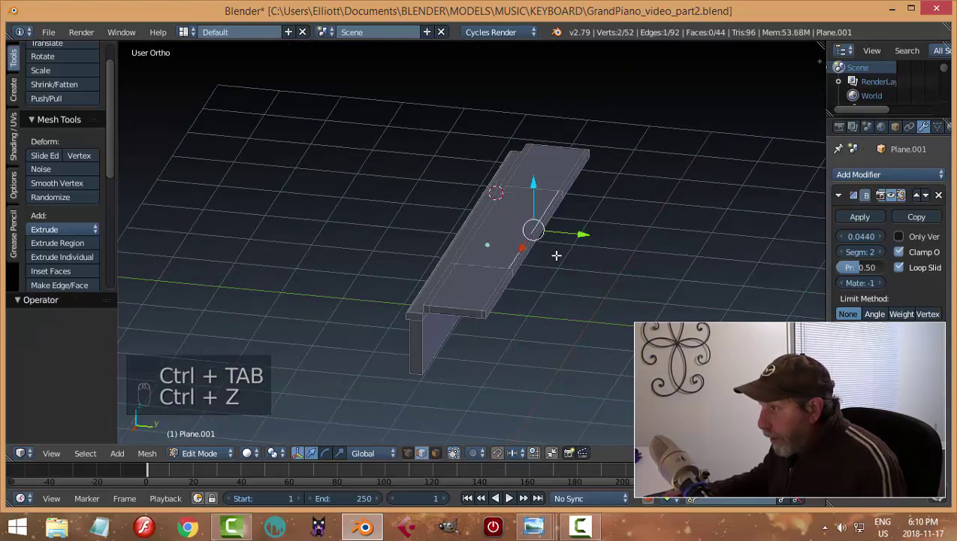
key("ctrl+z")
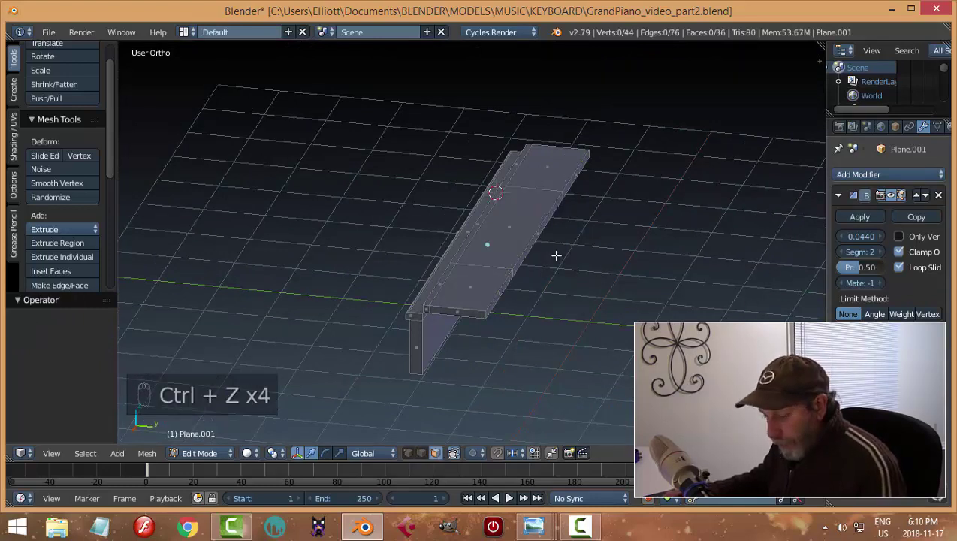
key("a")
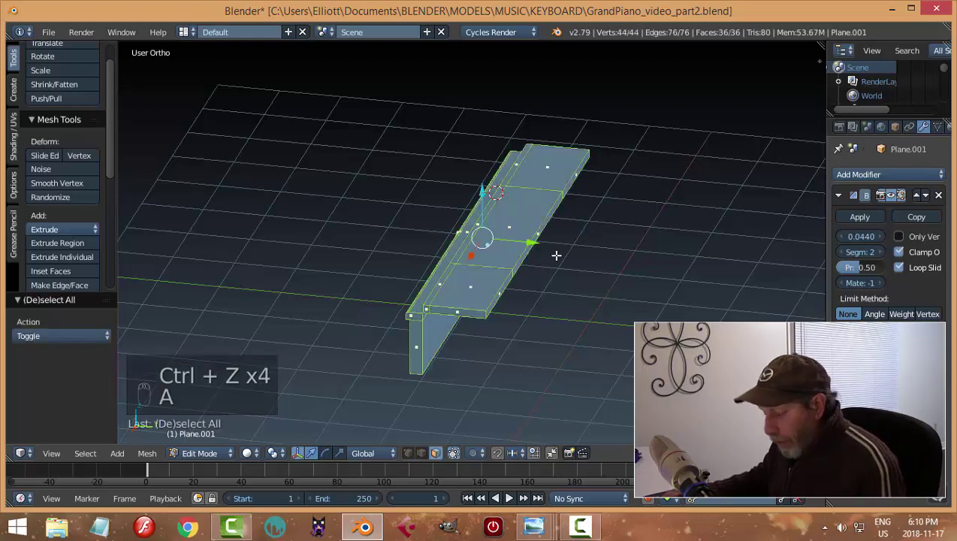
key("a")
Move the three faces along the top board's rear edge about 0.73 along Y to widen the board.
middle_click_drag(519, 286, 509, 289)
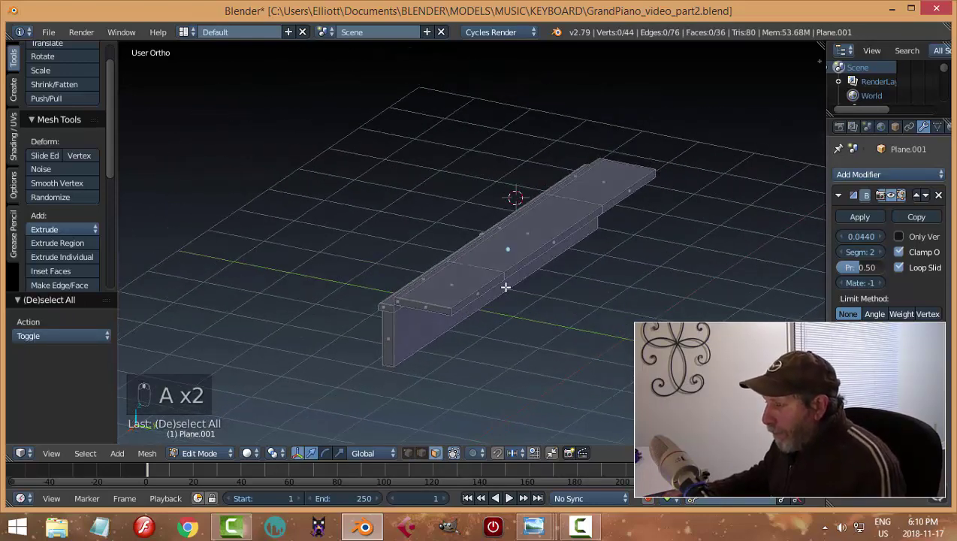
right_click(554, 252, "shift")
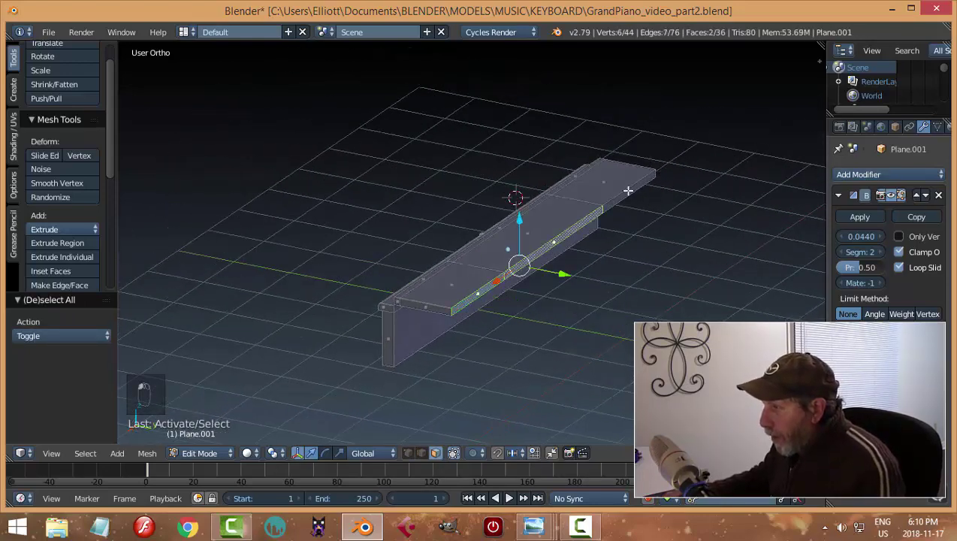
middle_click_drag(646, 293, 602, 237)
key("g")
key("y")
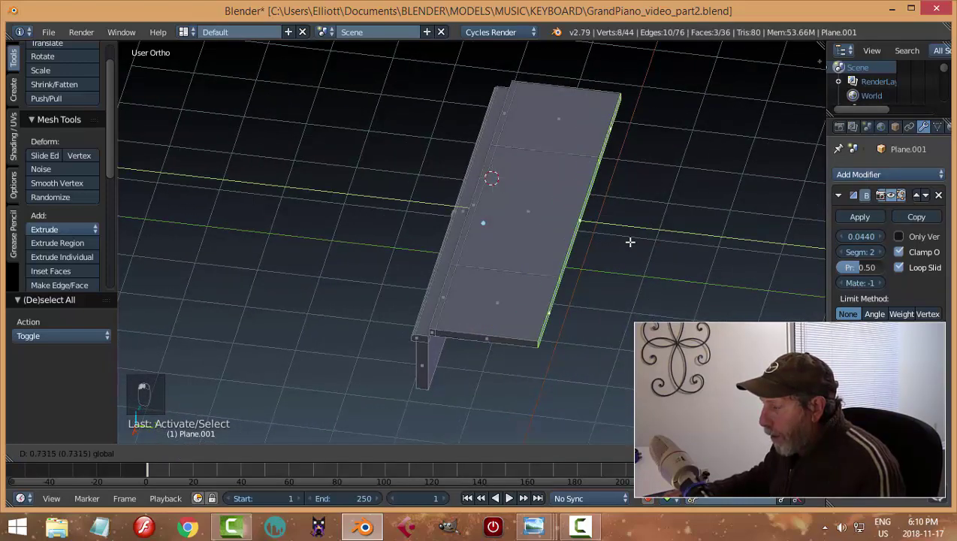
left_click(634, 245)
key("a")
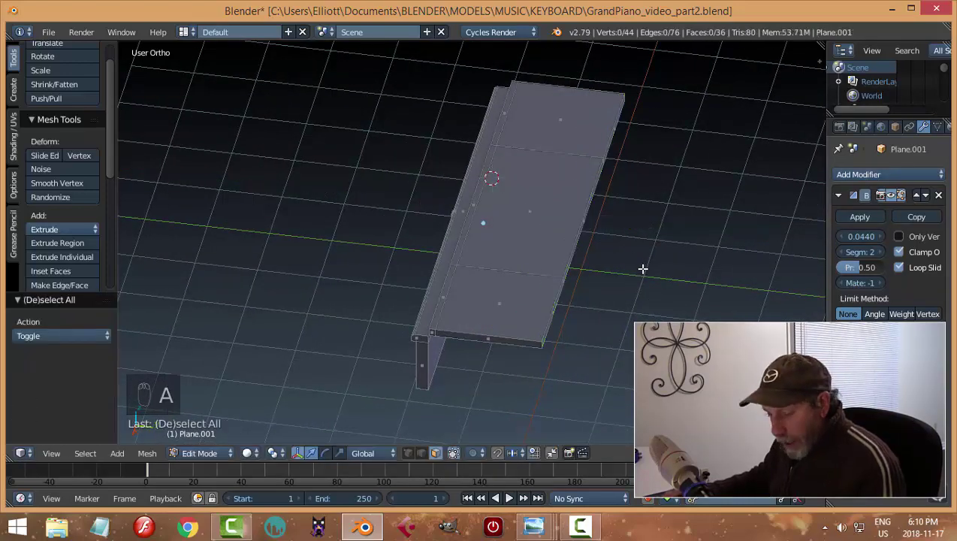
Leave mesh editing, unhide all objects and examine how the widened top board fits inside the piano case.
key("Tab")
left_click(537, 266)
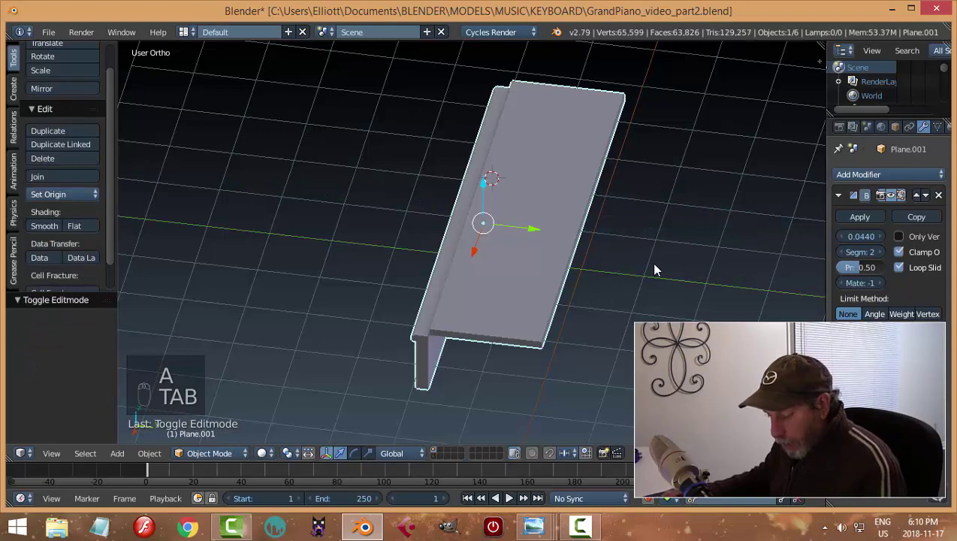
key("alt+h")
key("a")
middle_click_drag(589, 282, 595, 248)
scroll(608, 240, "up", 3)
scroll(609, 233, "down", 2)
scroll(694, 254, "up", 4)
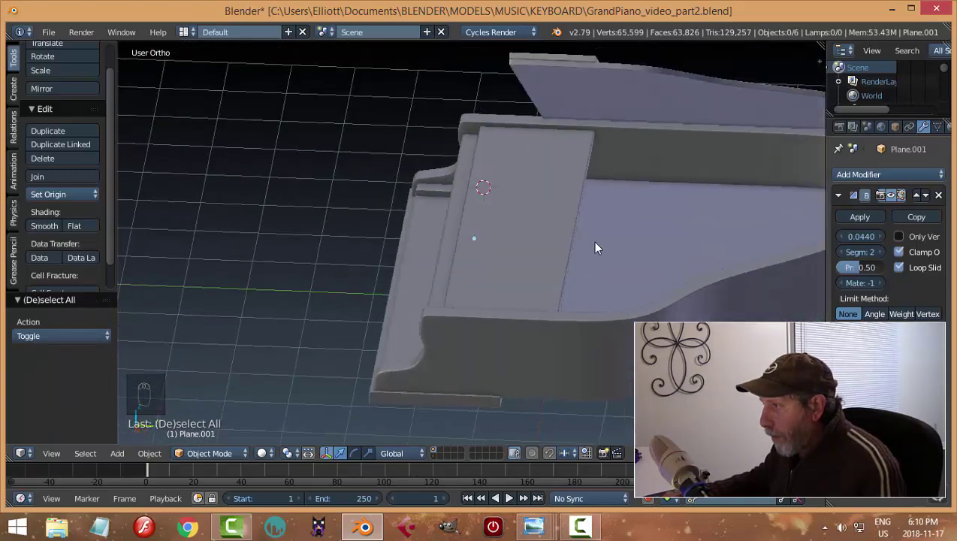
Undo the unhiding of the other objects and the widening of the top board.
key("ctrl+z")
key("ctrl+z")
key("ctrl+z")
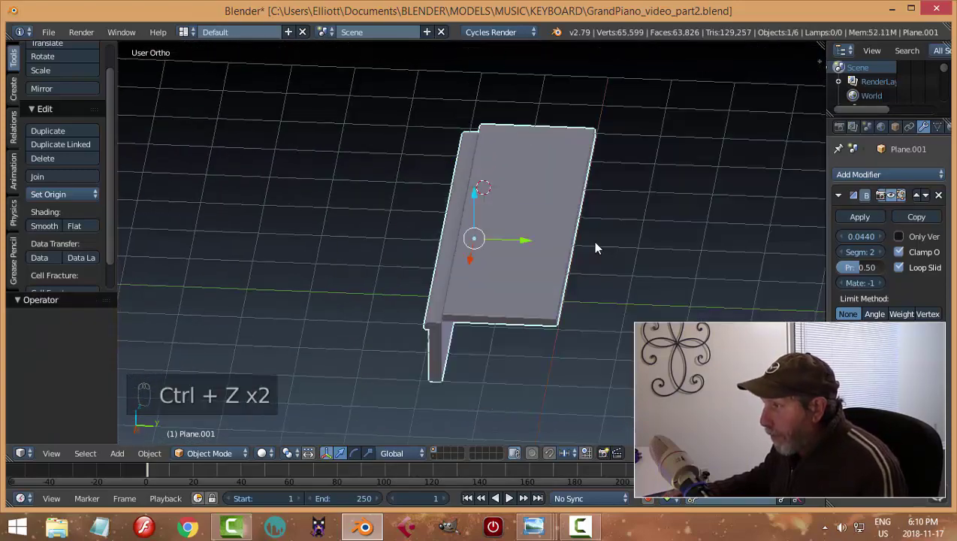
middle_click_drag(588, 242, 543, 267)
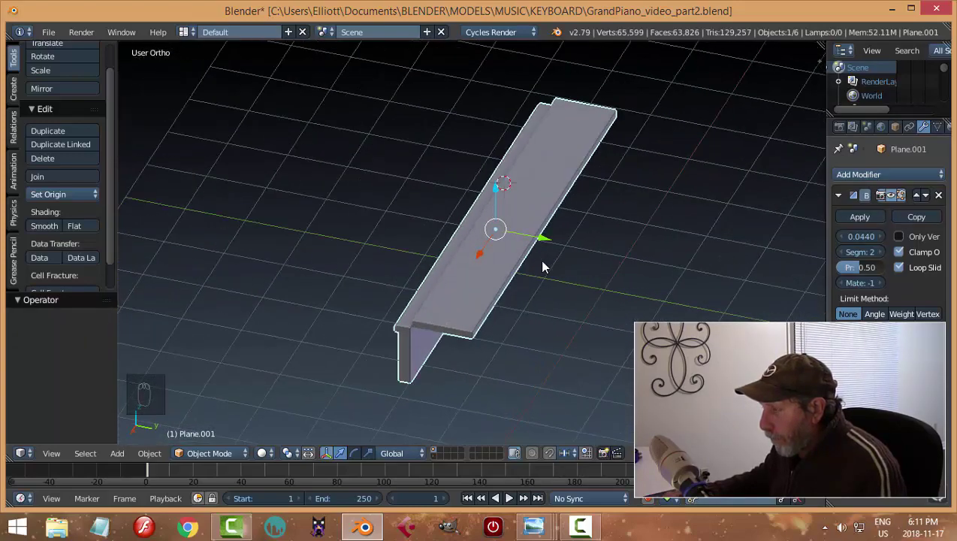
middle_click_drag(575, 239, 650, 248)
middle_click_drag(563, 322, 567, 302)
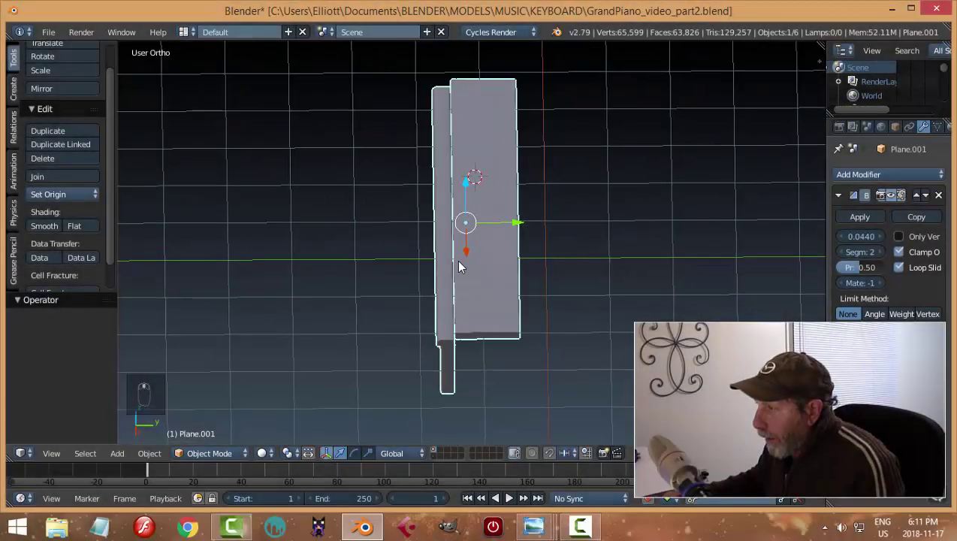
Reopen the mesh for editing and delete the top, rear and underside faces of the top board's middle section.
middle_click_drag(459, 263, 571, 265)
key("Tab")
left_click(593, 258)
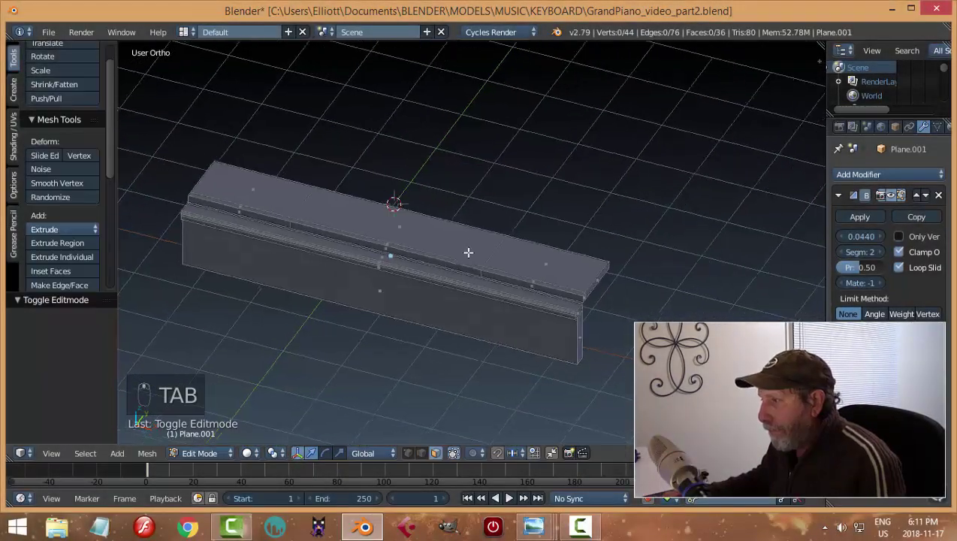
middle_click_drag(468, 253, 498, 232)
right_click(530, 232)
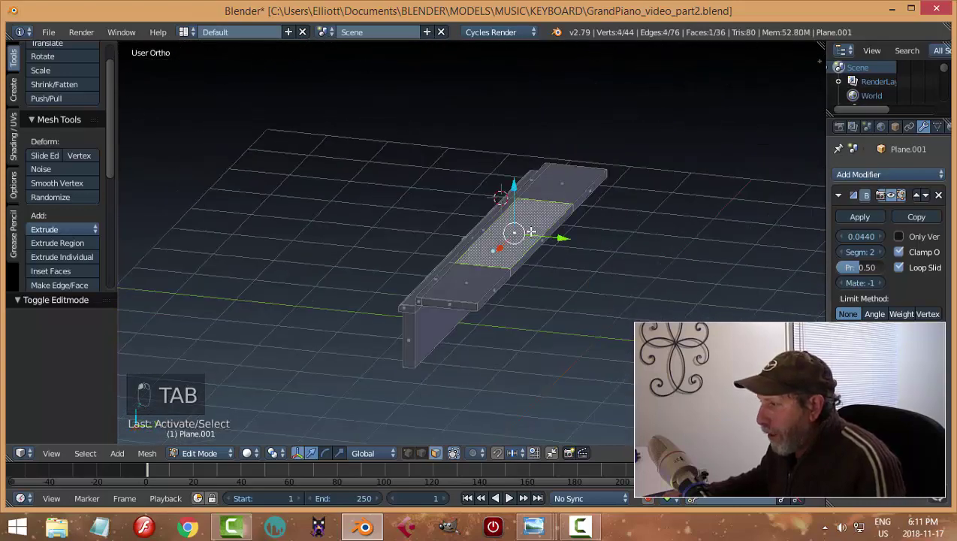
middle_click_drag(571, 271, 597, 316)
right_click(524, 266, "shift")
right_click(511, 258, "shift")
key("x")
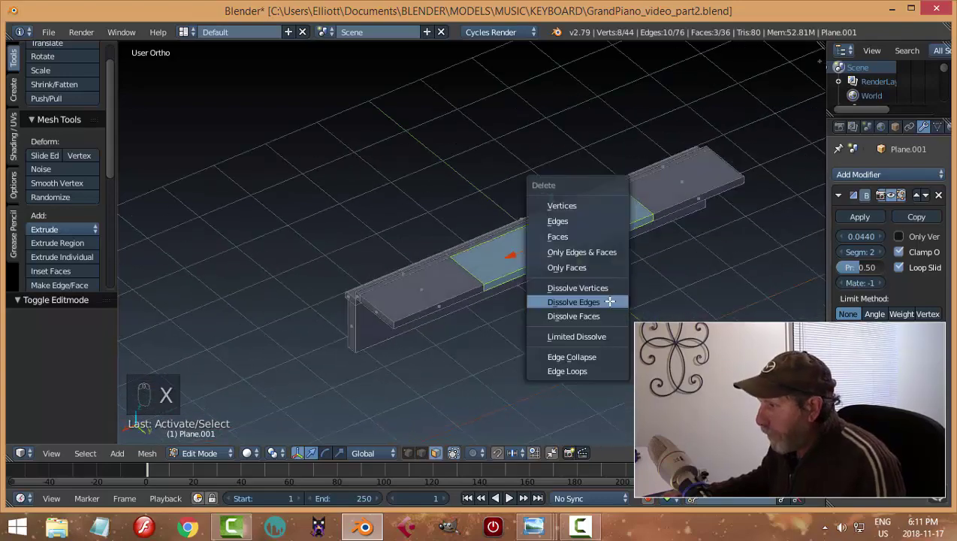
left_click(581, 238)
middle_click_drag(658, 271, 438, 268)
key("ctrl+Tab")
left_click(474, 266)
right_click(440, 269, "alt")
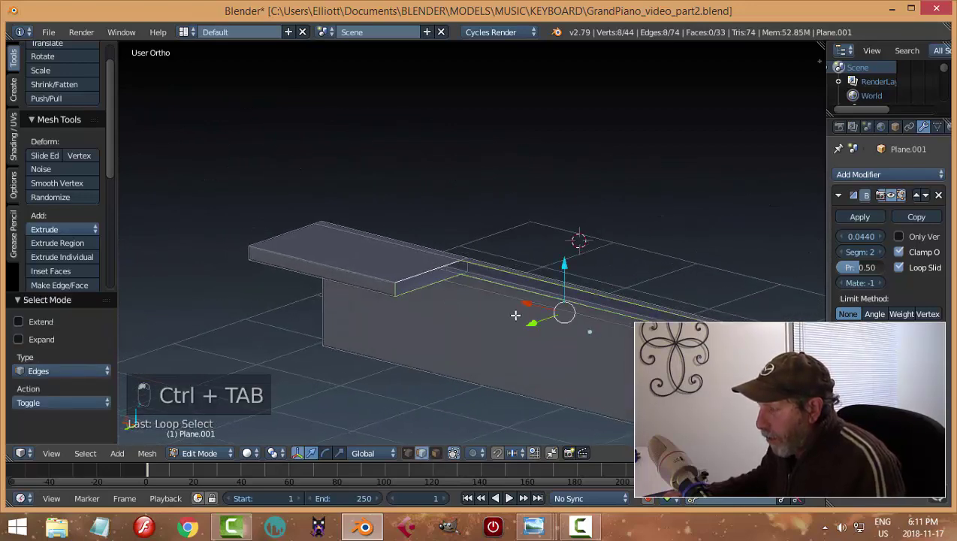
key("a")
In vertex selection, connect the upper and lower inner corner vertices at one end of the opening with an edge.
scroll(476, 300, "up", 3)
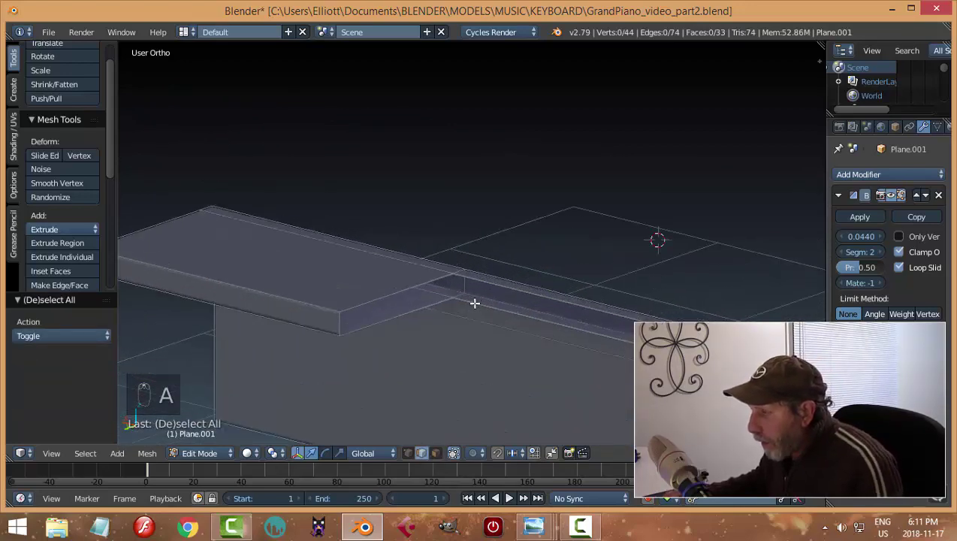
key("ctrl+Tab")
left_click(429, 286)
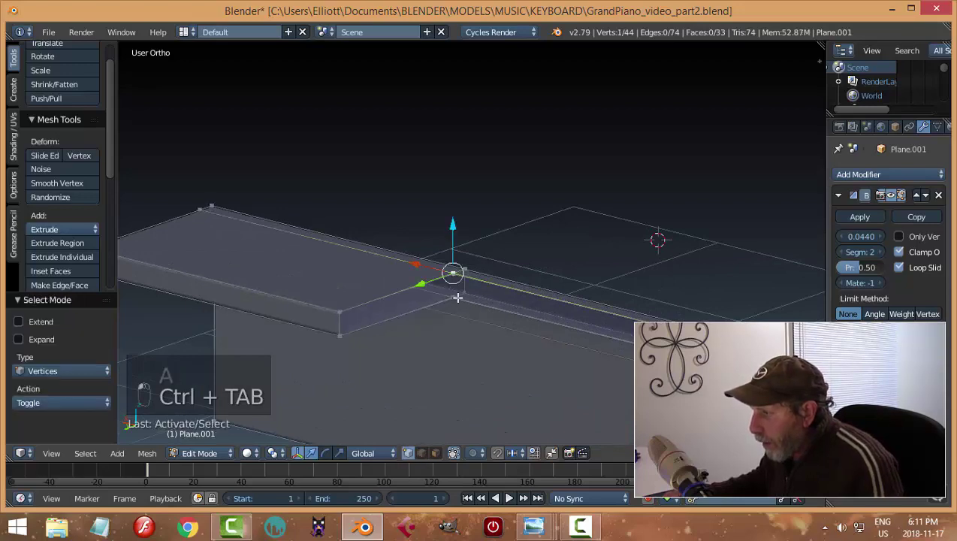
right_click(458, 298, "shift")
key("f")
Connect the upper and lower inner corner vertices at the opposite end of the opening with an edge.
middle_click_drag(196, 330, 141, 326)
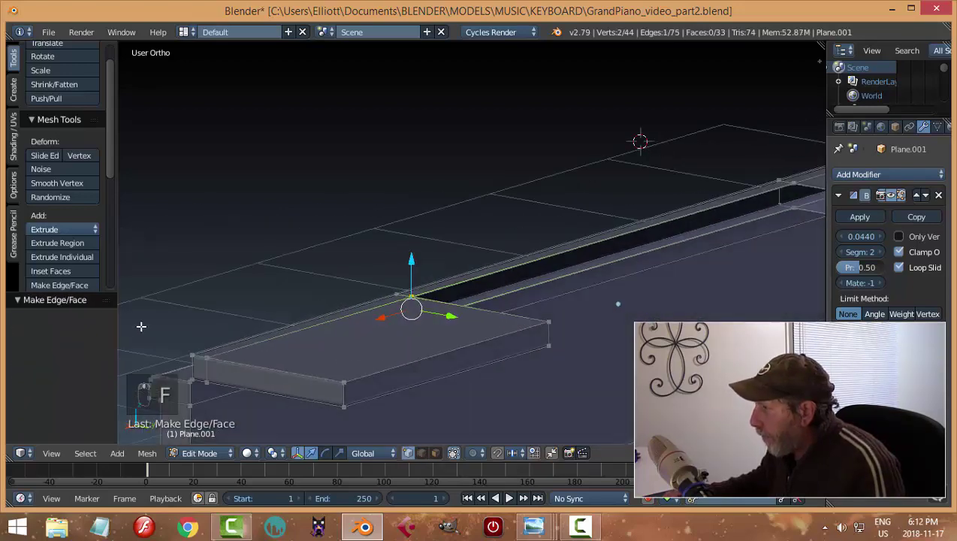
middle_click_drag(645, 265, 573, 258)
right_click(608, 240)
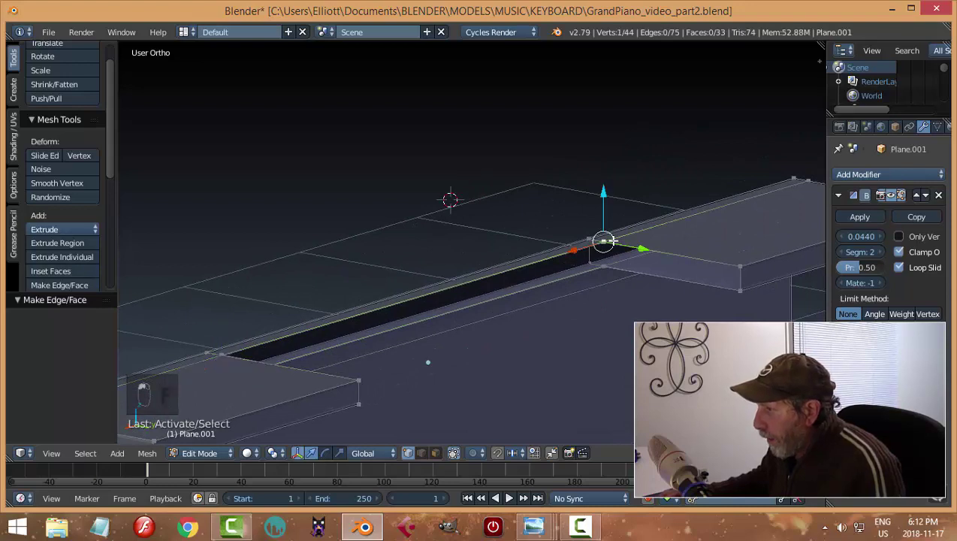
key("a")
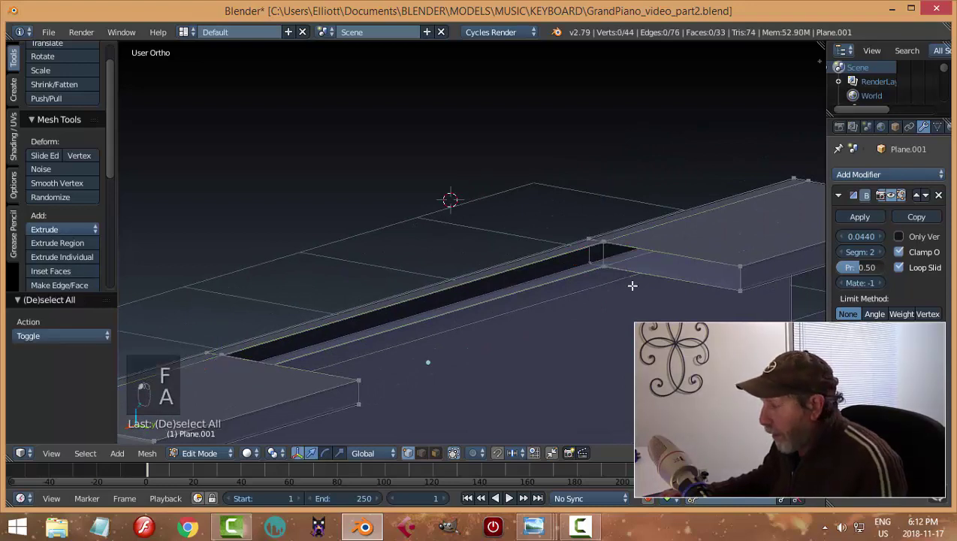
In edge selection, fill the open cut end of one board section and the long front side of the opening with faces.
key("ctrl+Tab")
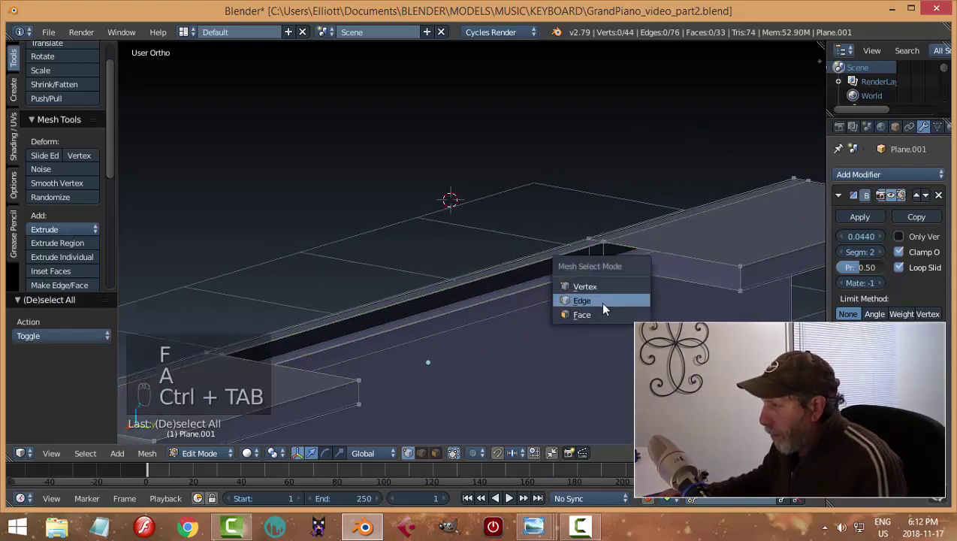
left_click(600, 299)
right_click(658, 251)
right_click(706, 278, "shift")
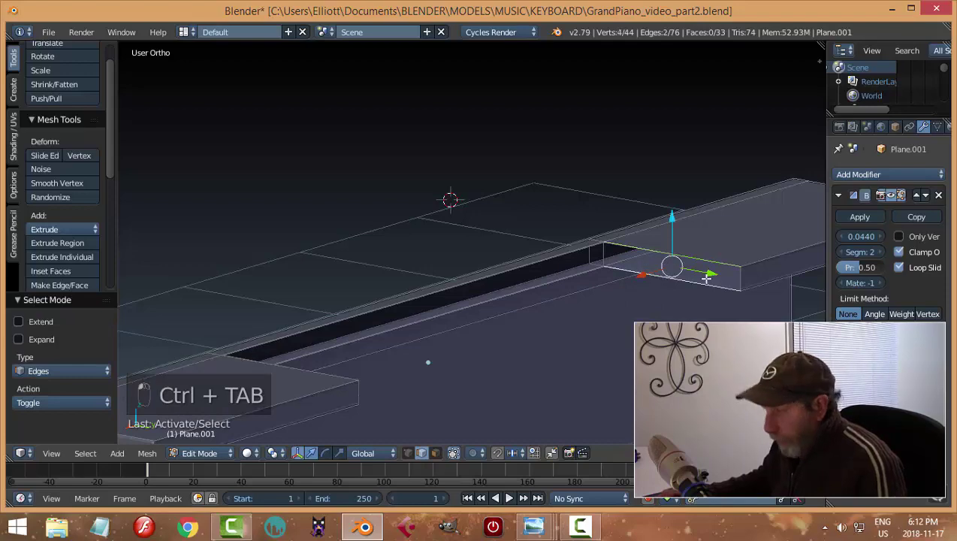
key("f")
right_click(545, 258)
right_click(541, 283, "shift")
key("f")
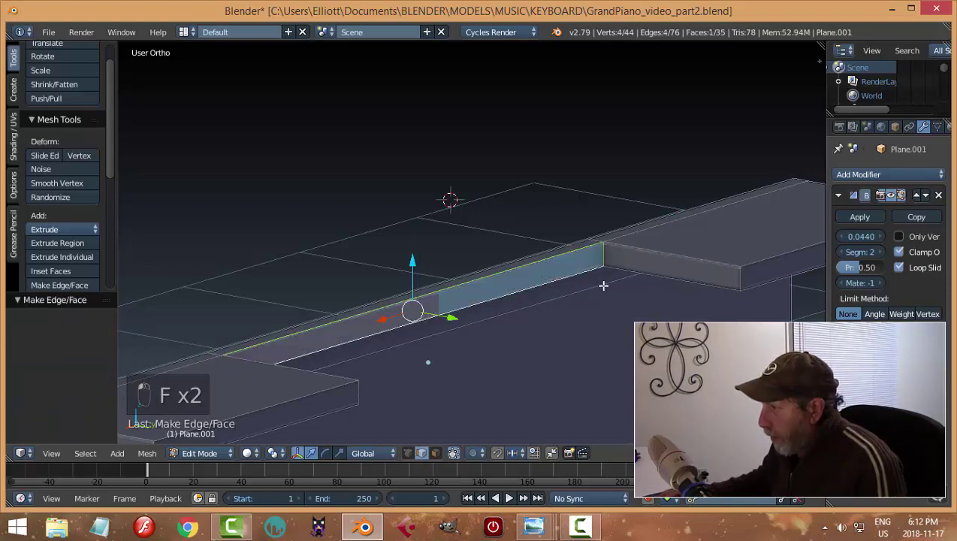
Fill the open cut end of the other board section with a face and deselect everything.
middle_click_drag(603, 285, 438, 287)
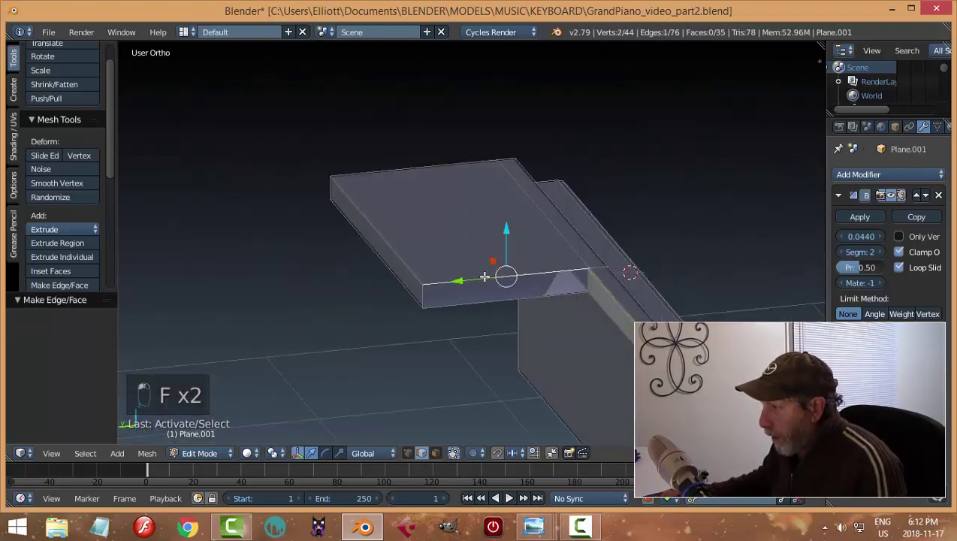
key("f")
key("a")
middle_click_drag(524, 299, 492, 271)
middle_click_drag(540, 279, 559, 274)
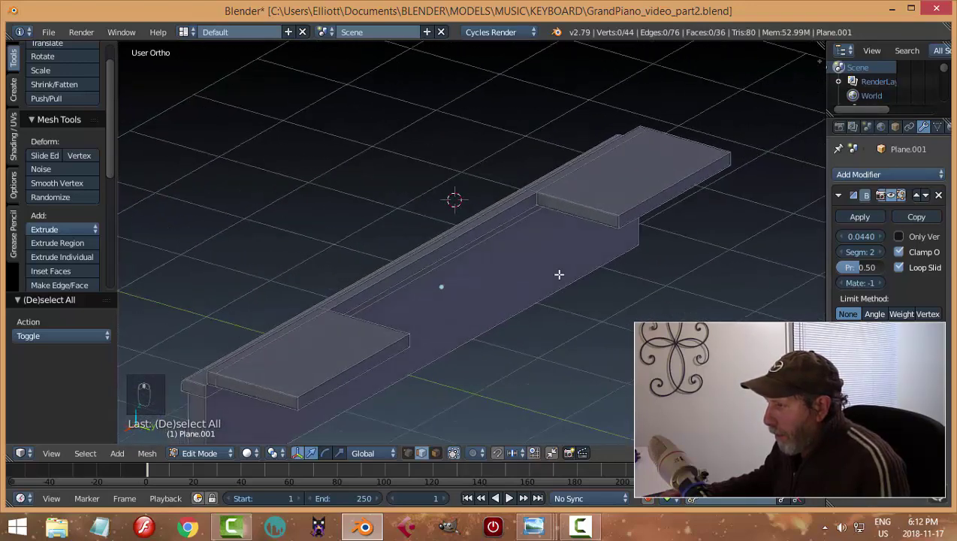
In face selection, select the two facing end faces of the board sections at the opening and duplicate them in place.
key("ctrl+Tab")
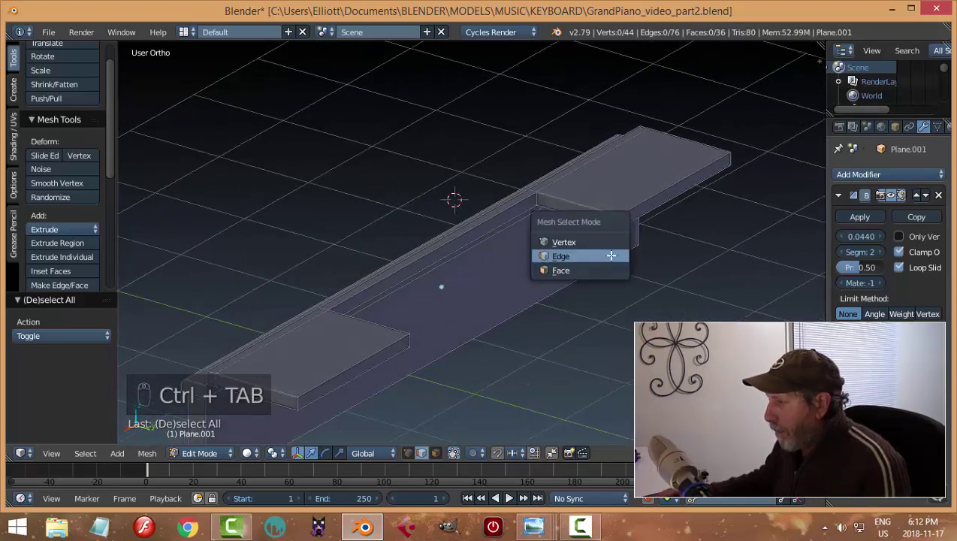
left_click(581, 274)
left_click(595, 215)
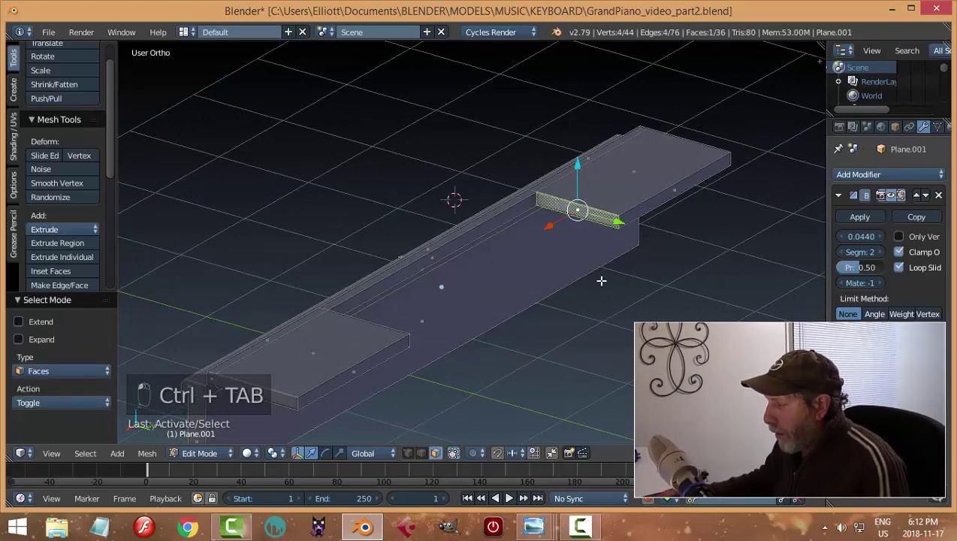
middle_click_drag(600, 278, 385, 295)
left_click(450, 256, "shift")
middle_click_drag(451, 257, 674, 303)
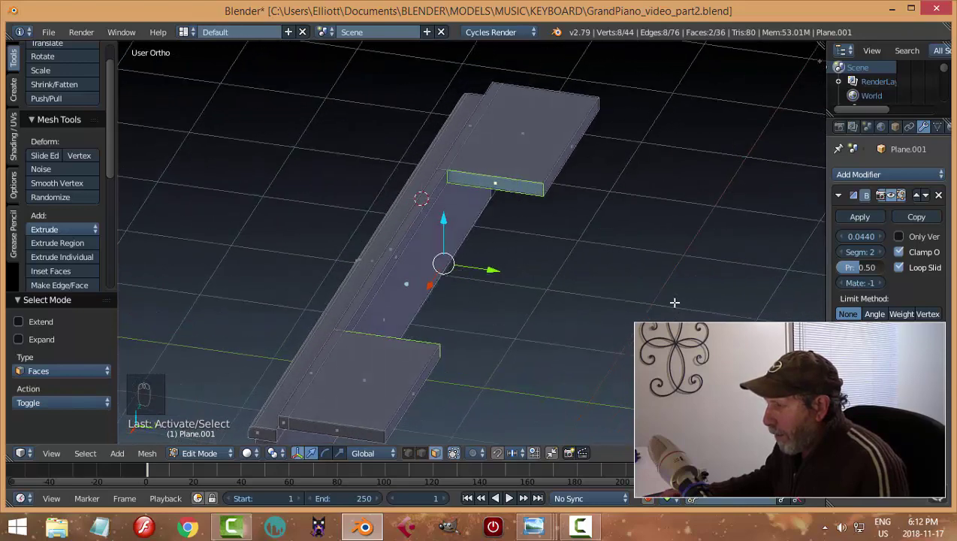
middle_click_drag(520, 287, 539, 288)
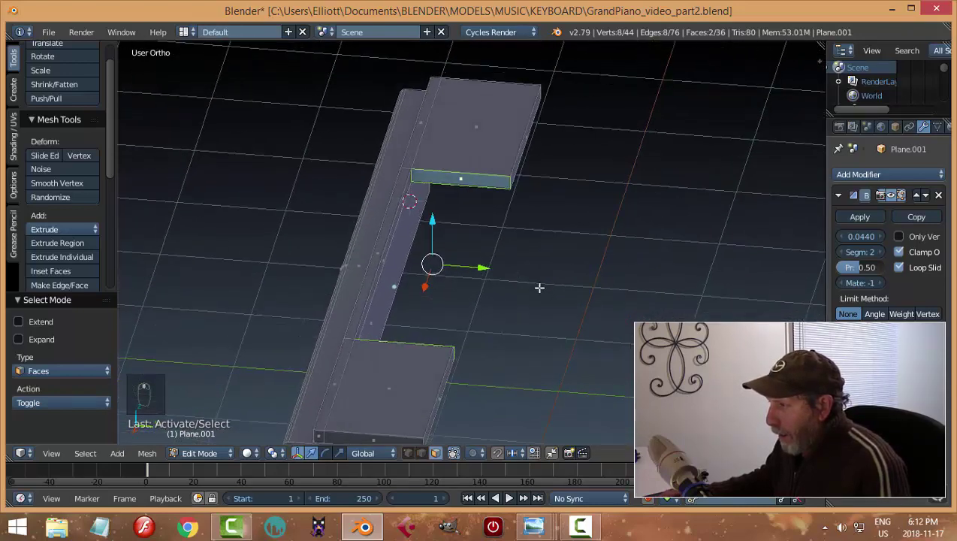
key("shift+d")
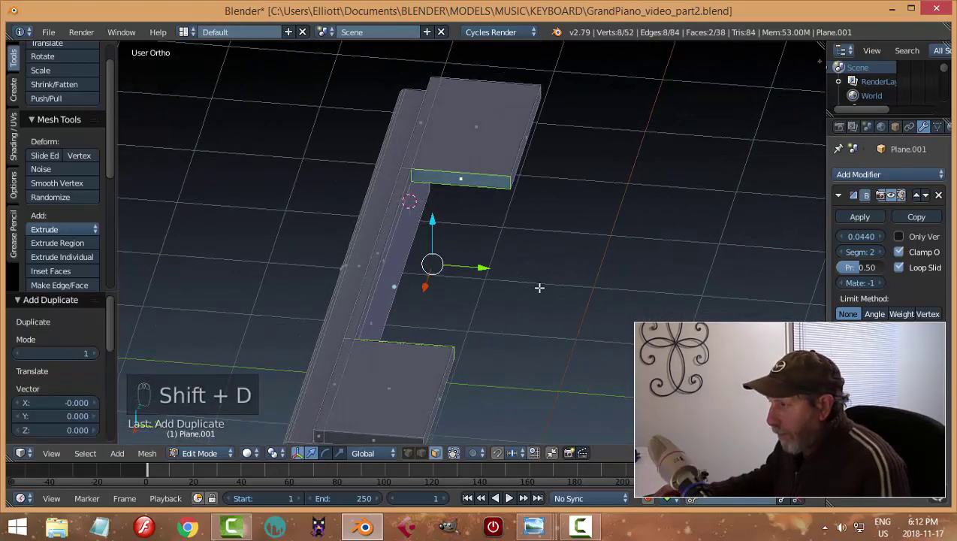
Scale the duplicated faces to about 0.161 along Y and 0.467 along Z, and move them about 0.298 along Y.
key("s")
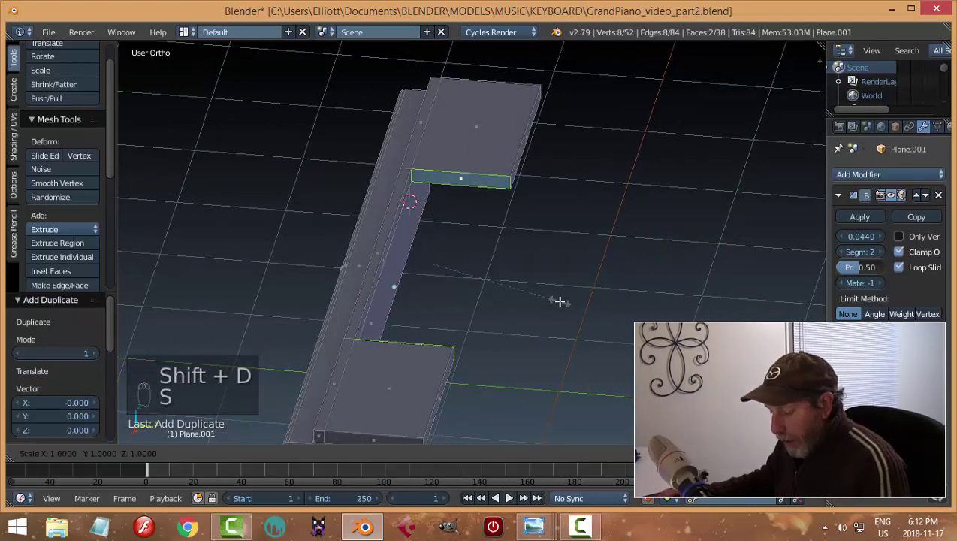
key("y")
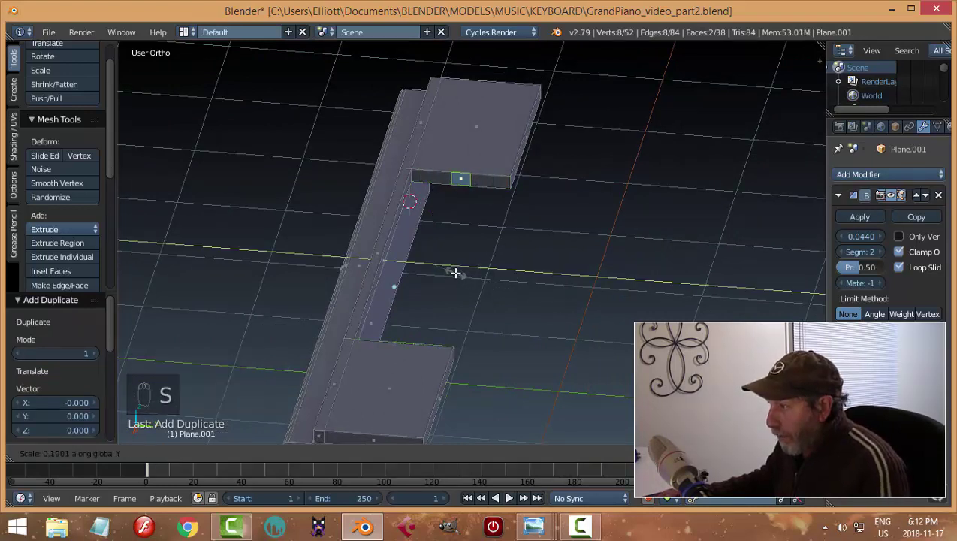
left_click(443, 268)
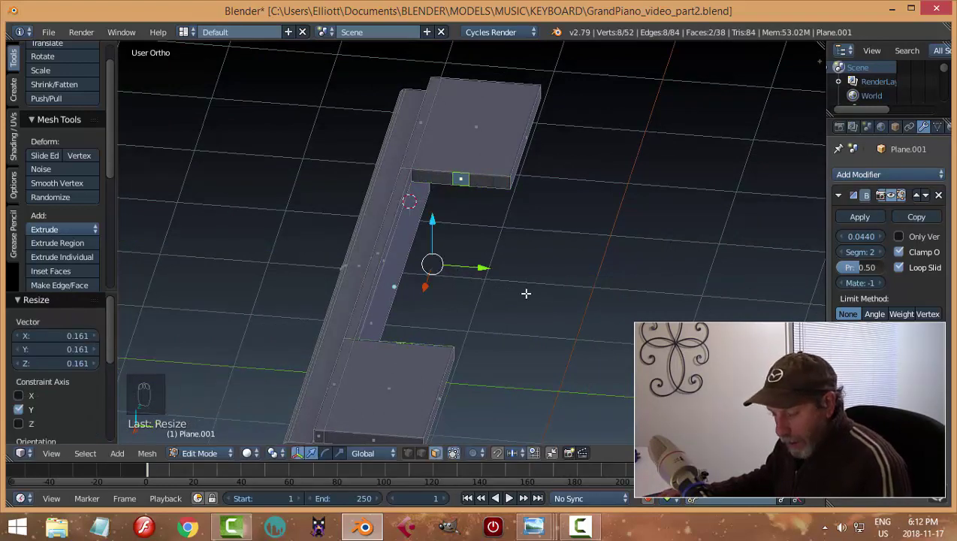
key("s")
key("z")
left_click(479, 259)
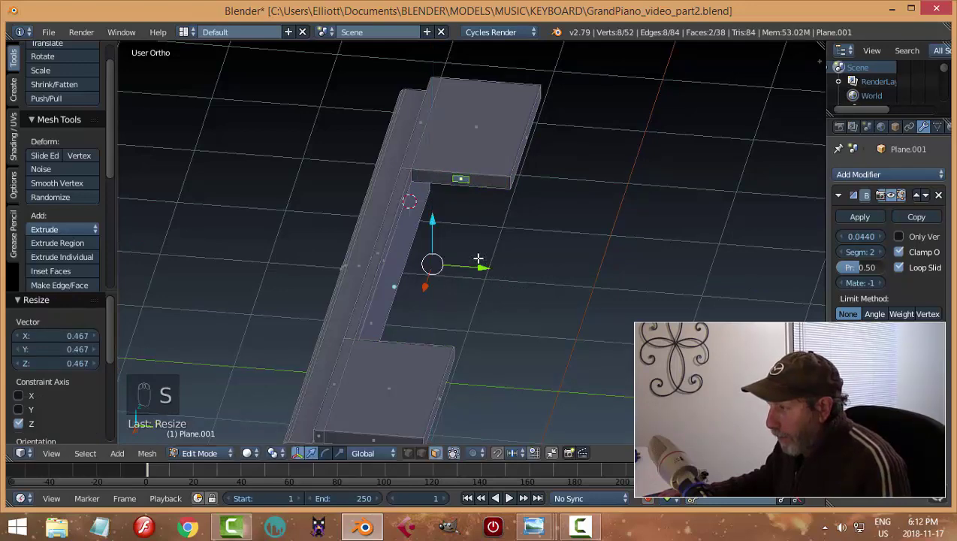
left_click_drag(481, 275, 511, 289)
Bridge the two small faces into a long rail across the opening and deselect everything.
mouse_move(511, 289)
middle_mouse_down()
mouse_move(526, 298)
mouse_move(386, 295)
mouse_move(509, 295)
middle_mouse_up()
key("ctrl+e")
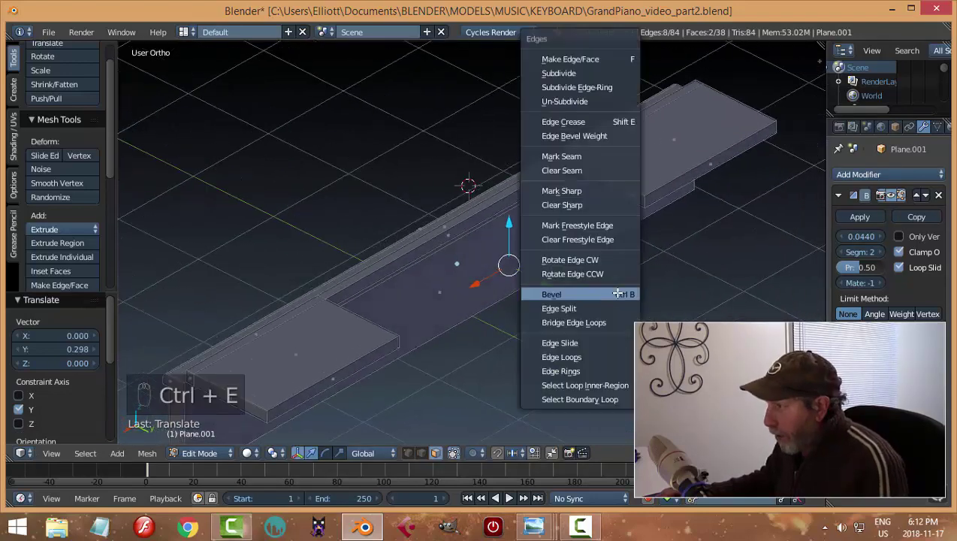
left_click(605, 322)
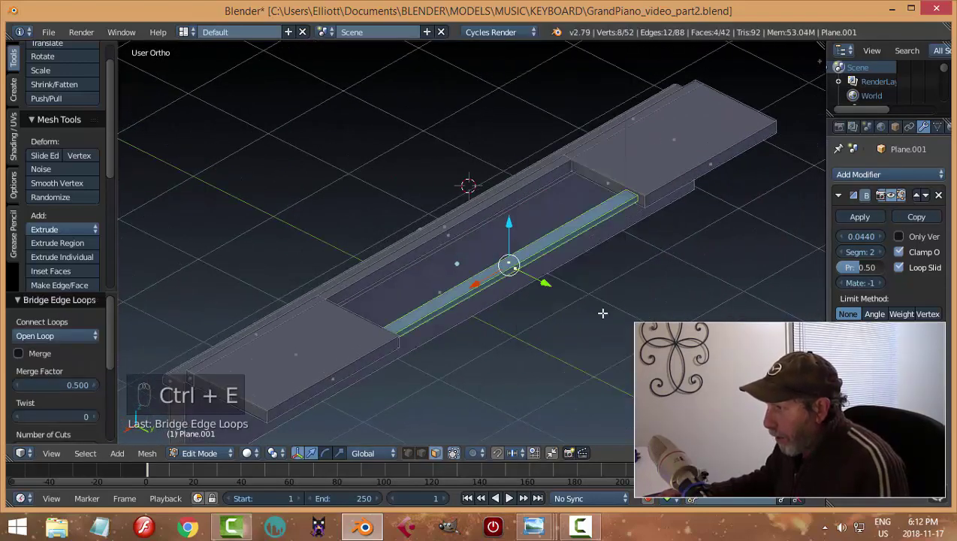
middle_click_drag(559, 315, 494, 282)
key("a")
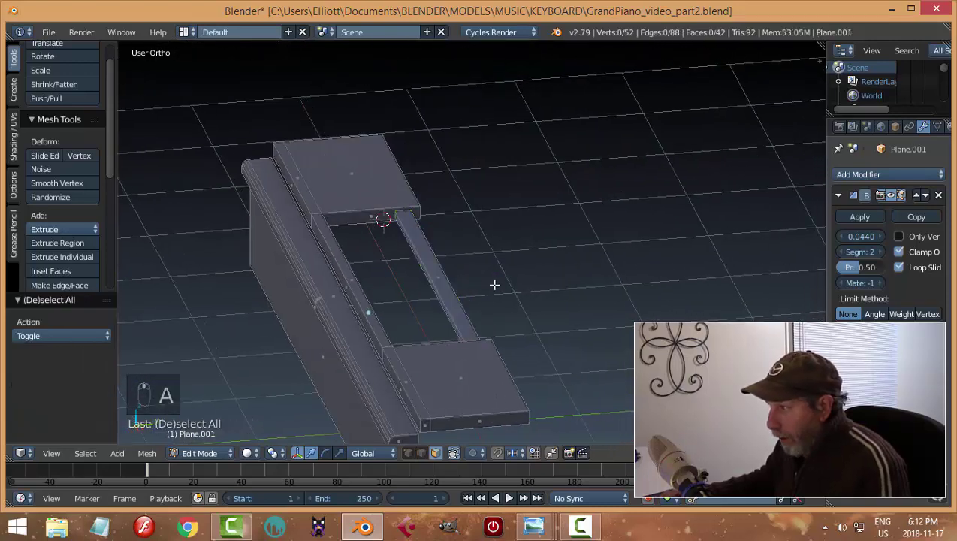
Make the rail thinner by moving its inner long face about 0.065 along Y.
key("ctrl+Tab")
left_click(467, 285)
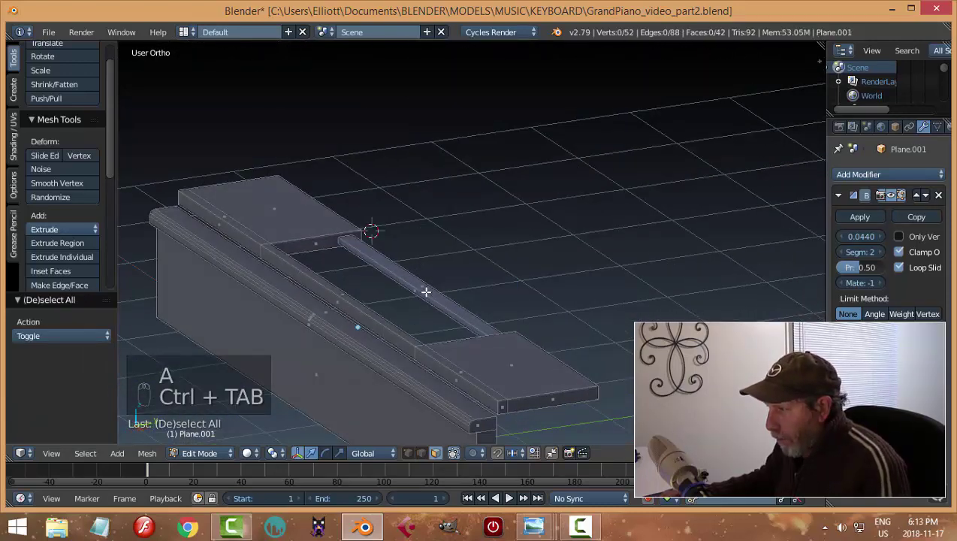
right_click(408, 290)
middle_click_drag(412, 289, 428, 274)
left_click_drag(427, 273, 489, 273)
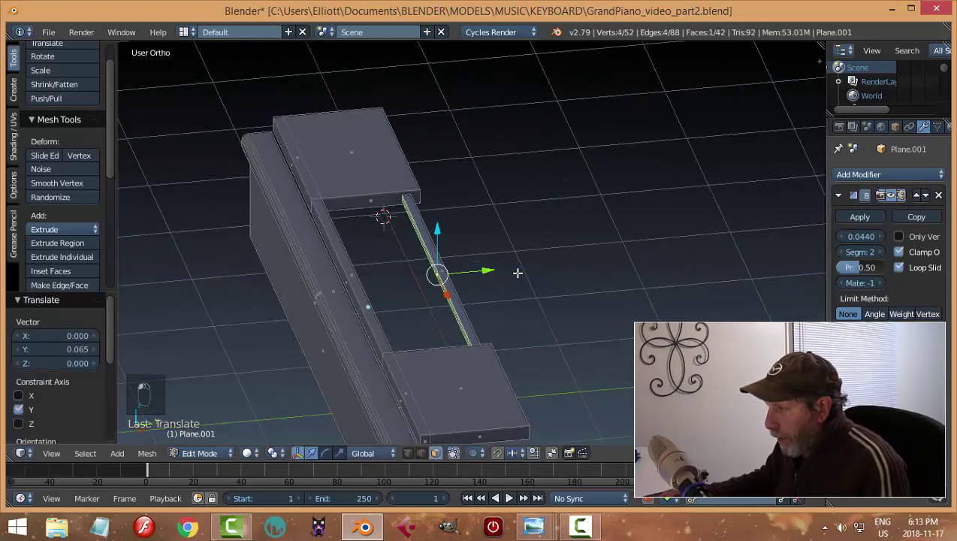
Select all linked geometry of the rail and shift the whole rail slightly along Y.
key("ctrl+l")
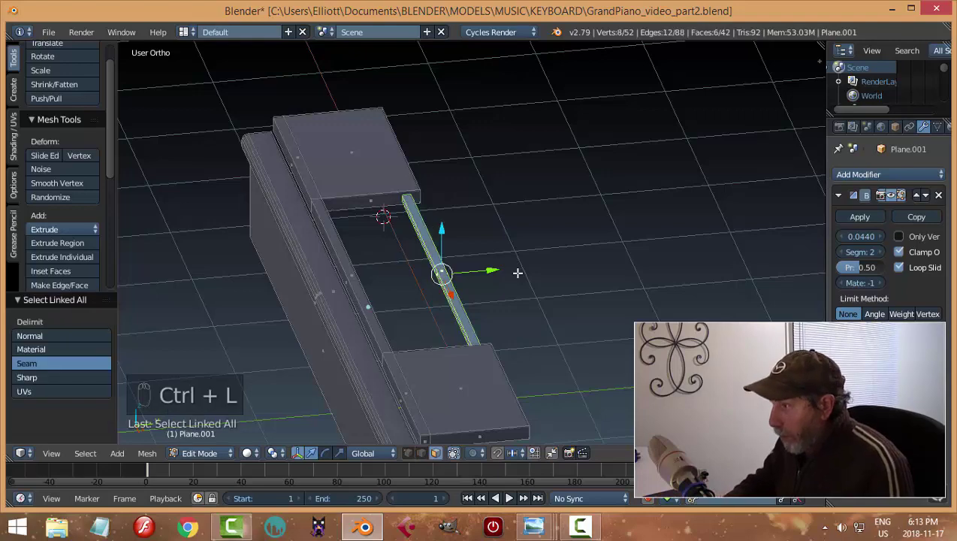
scroll(502, 279, "up", 2)
left_click_drag(480, 287, 490, 283)
Duplicate the rail and rotate the copy 90° about Z to form a crossbar.
middle_click_drag(524, 269, 619, 345)
key("shift+d")
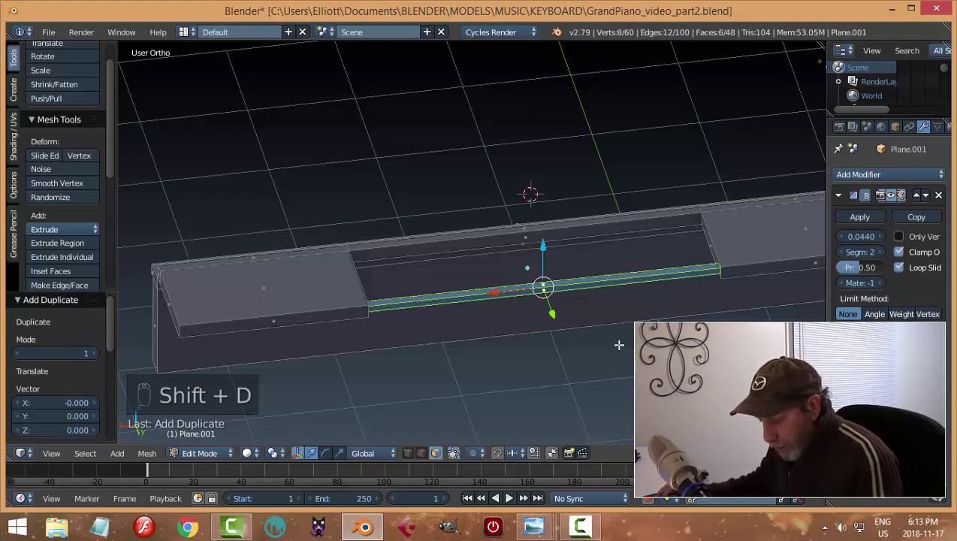
type("rz")
type("90")
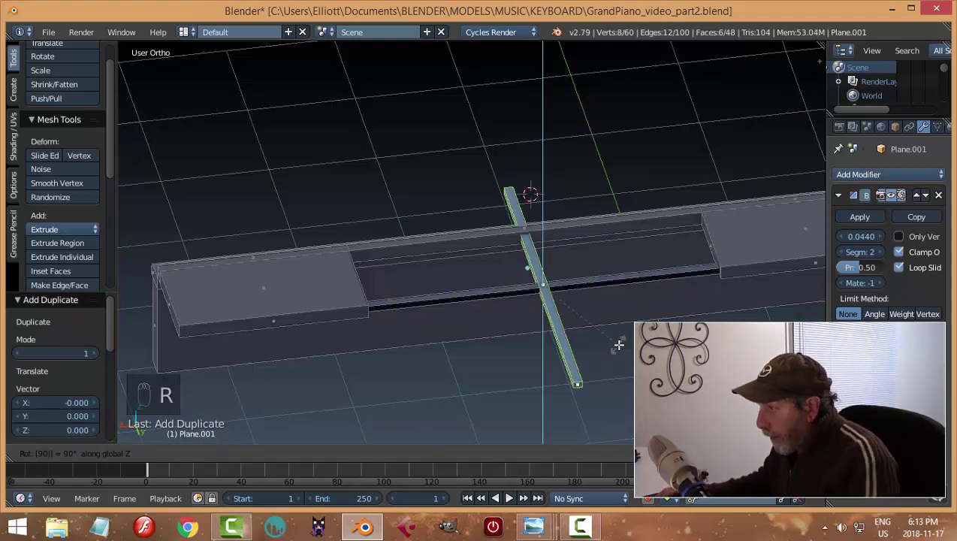
key("Return")
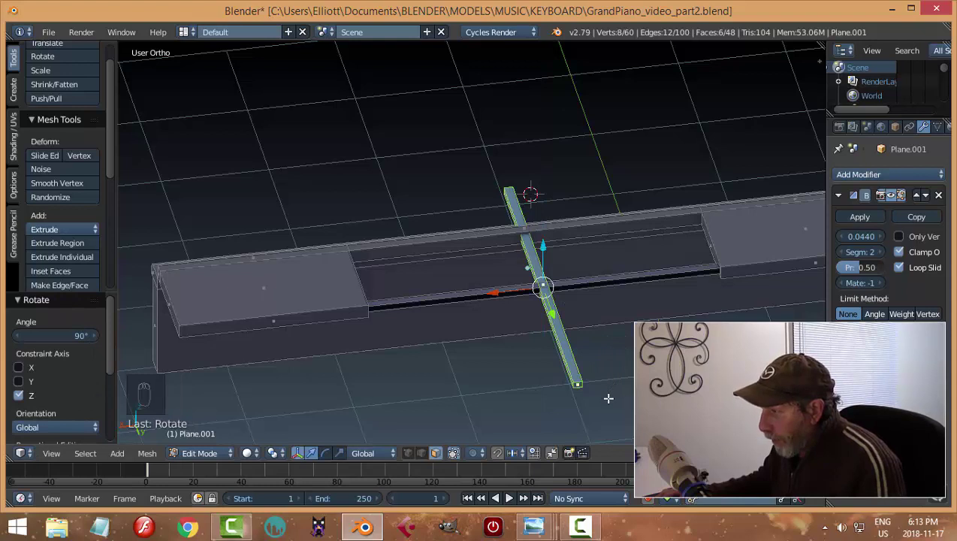
Shorten the crossbar by scaling it to about 0.352 along Y.
key("s")
key("y")
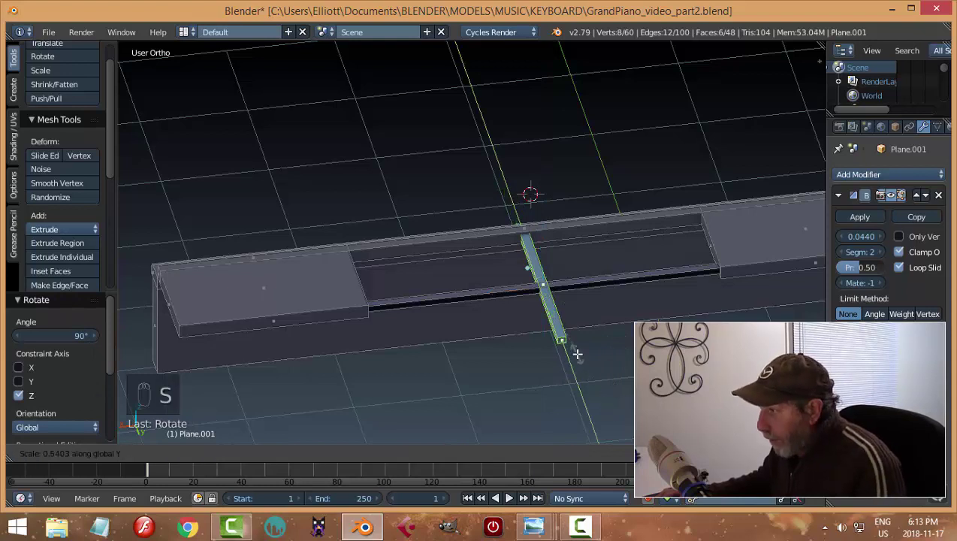
left_click(566, 320)
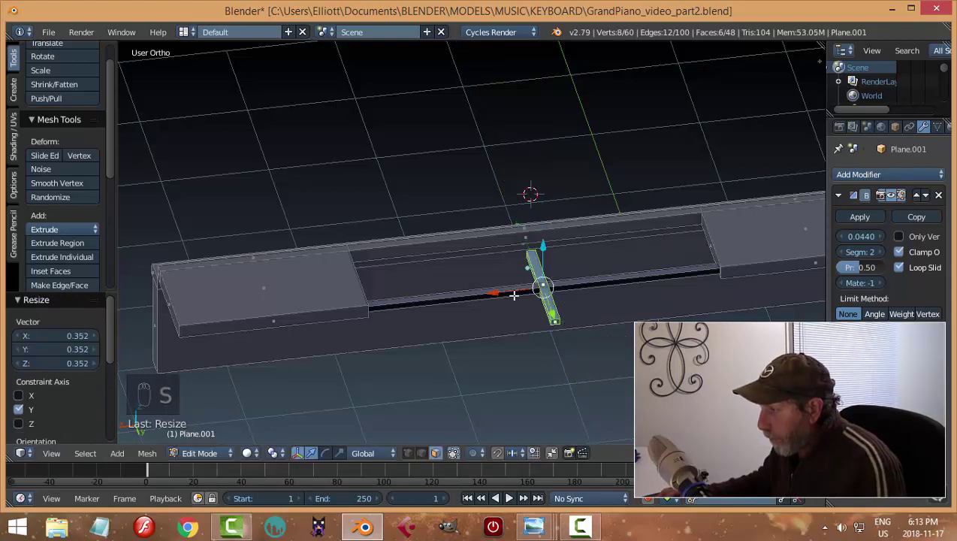
Move the crossbar about 0.671 along X and about -0.323 along Y into the opening.
key("g")
key("x")
left_click(442, 309)
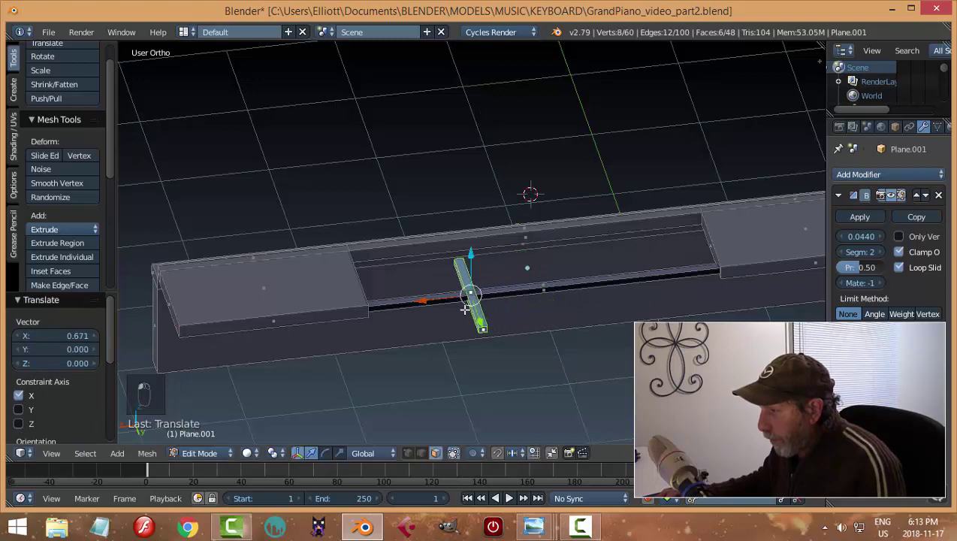
key("g")
key("y")
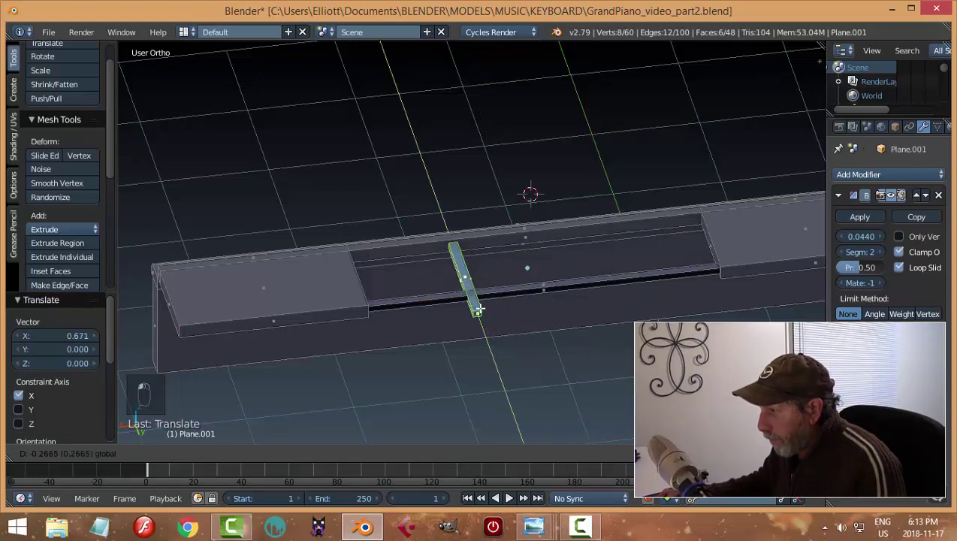
left_click(477, 304)
Shift the crossbar about 0.103 further along X within the opening.
middle_click_drag(498, 321, 599, 316)
middle_click_drag(471, 331, 427, 263)
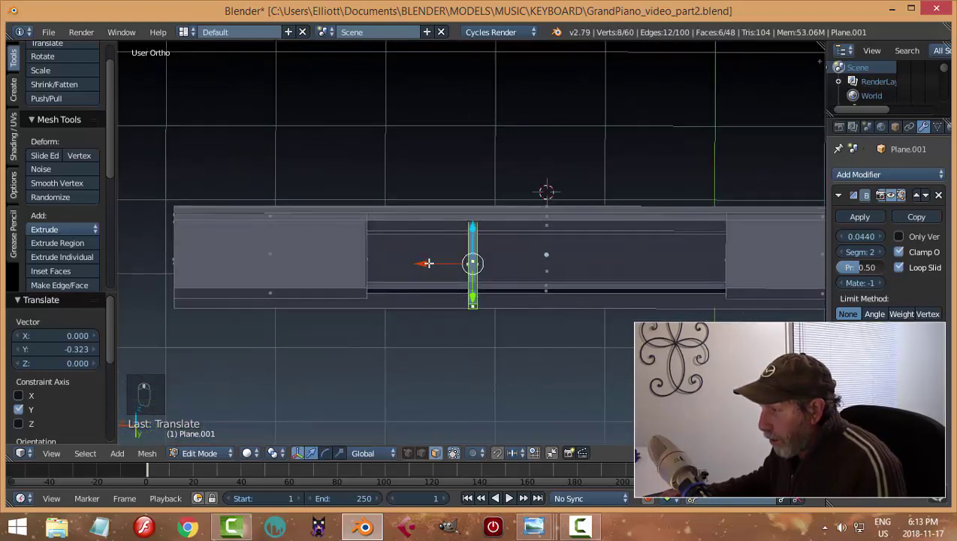
key("g")
key("x")
left_click(418, 263)
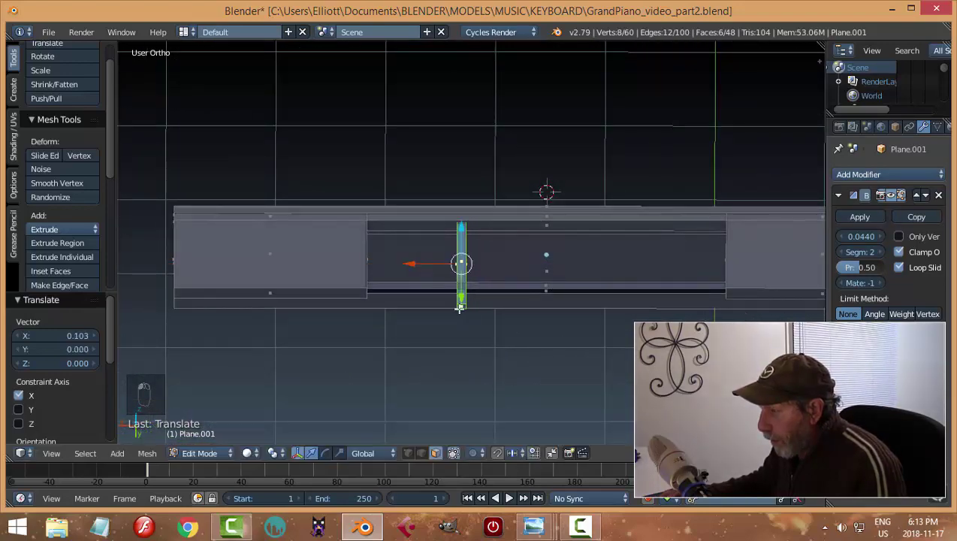
Move the crossbar's protruding end face about -0.276 along Y so the bar ends at the long rail.
scroll(500, 328, "up", 3)
key("a")
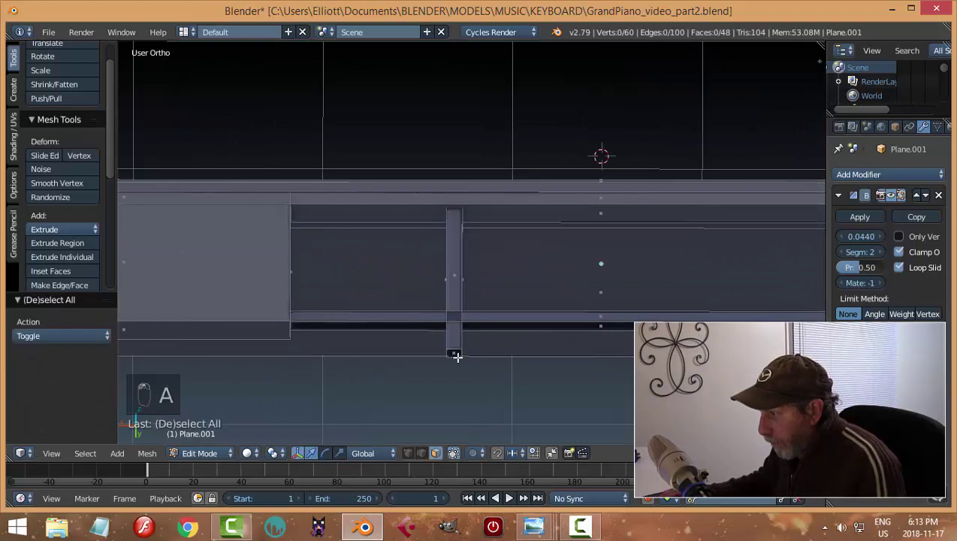
left_click(454, 354)
key("g")
key("y")
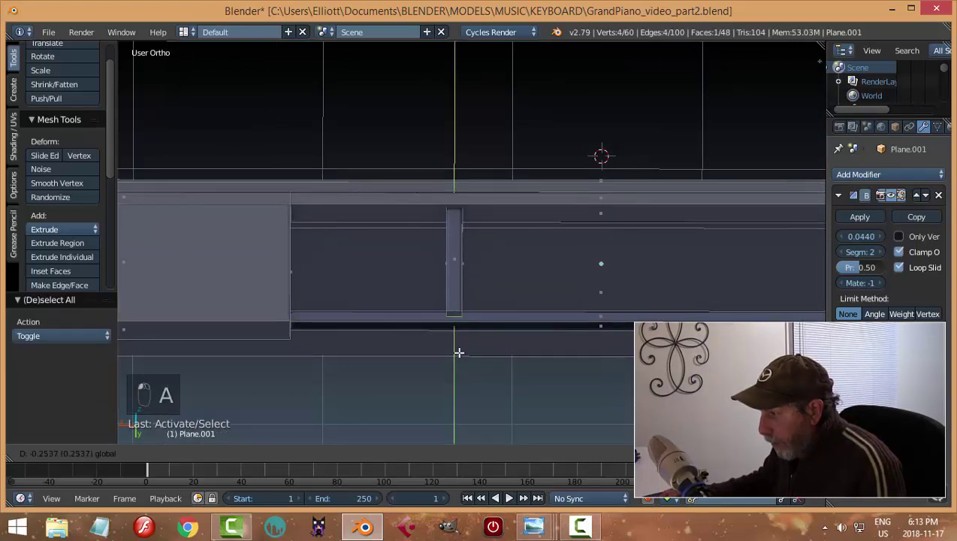
left_click(459, 350)
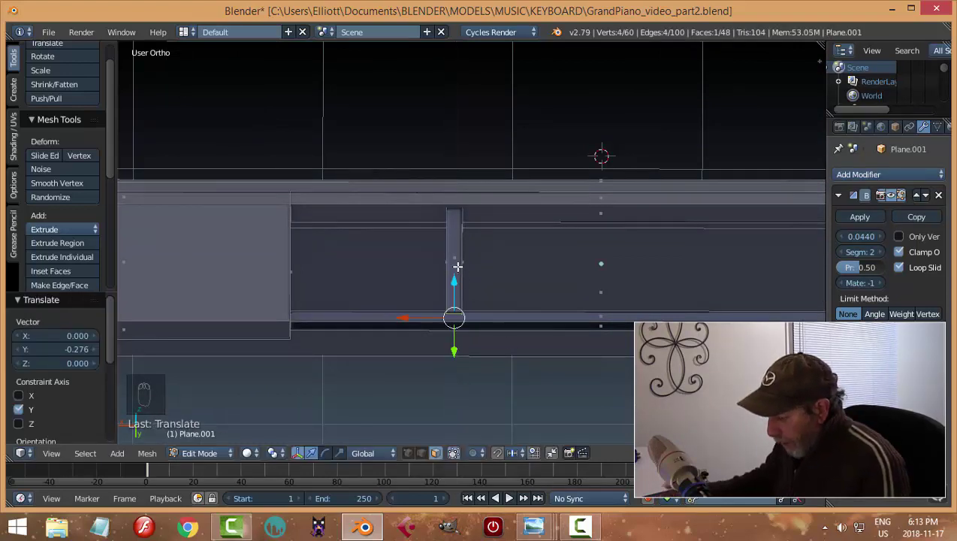
Select the whole crossbar and slim it by scaling to about 0.529 along X and 0.493 along Z.
key("ctrl+l")
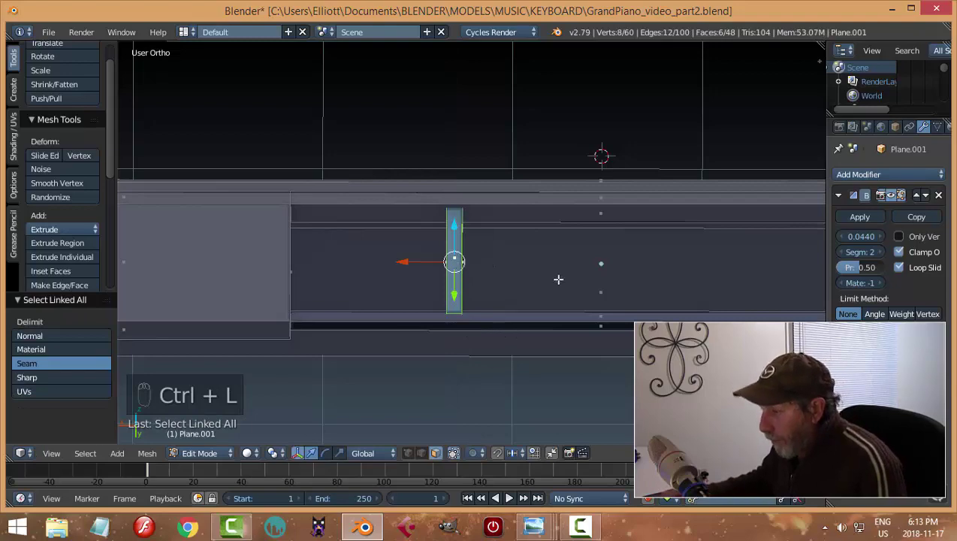
key("s")
key("x")
left_click(523, 293)
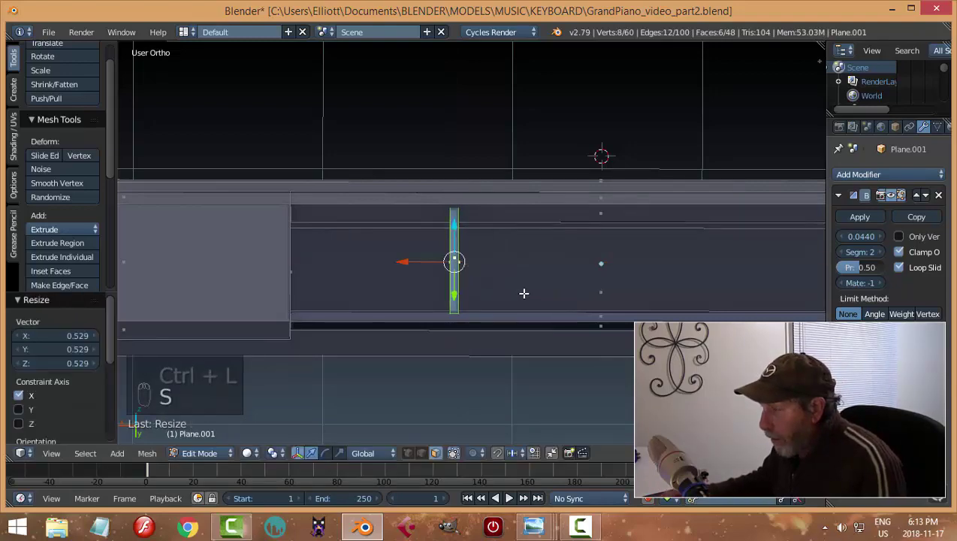
middle_click_drag(524, 293, 516, 346)
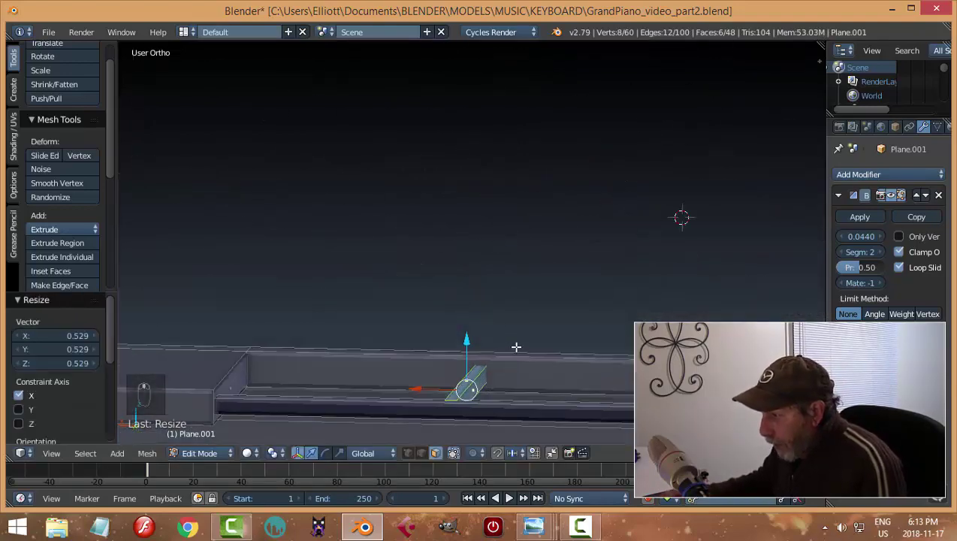
key("s")
key("z")
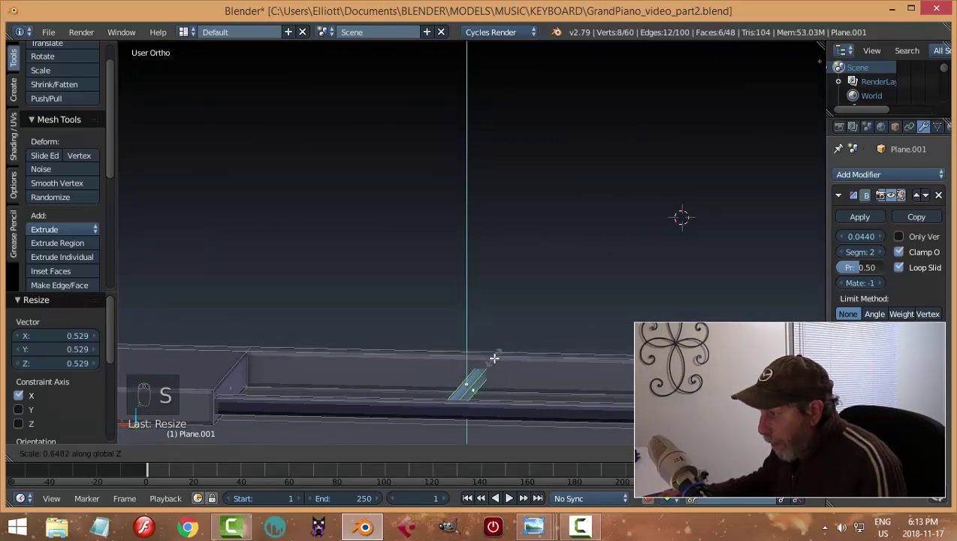
left_click(489, 366)
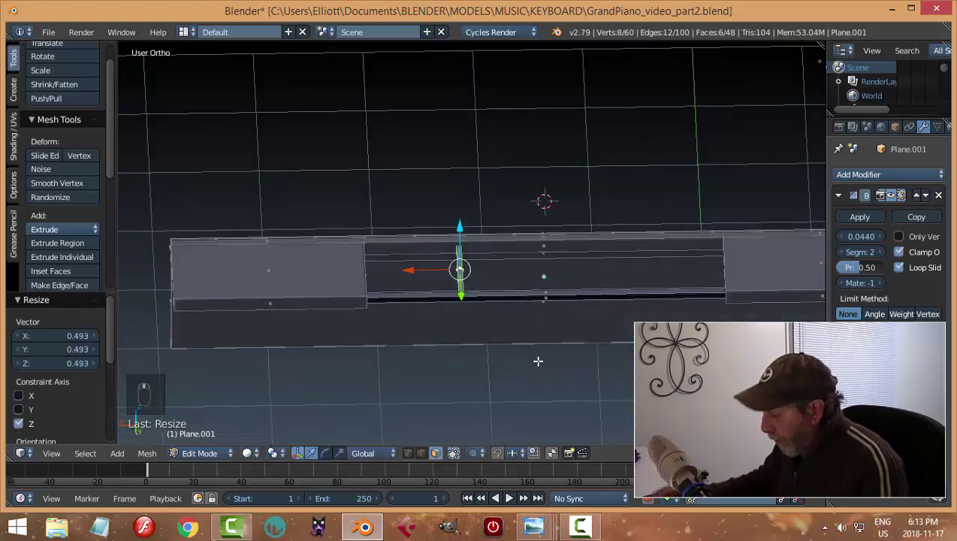
In top view, move the crossbar toward the centre along X and place a duplicate about -1.006 along X from it.
key("KP_7")
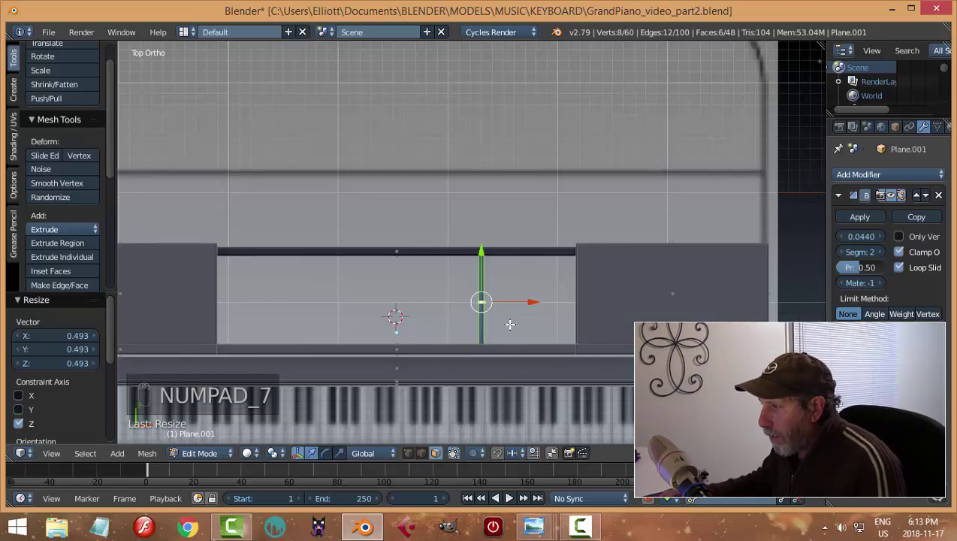
left_click_drag(525, 303, 398, 303)
key("shift+d")
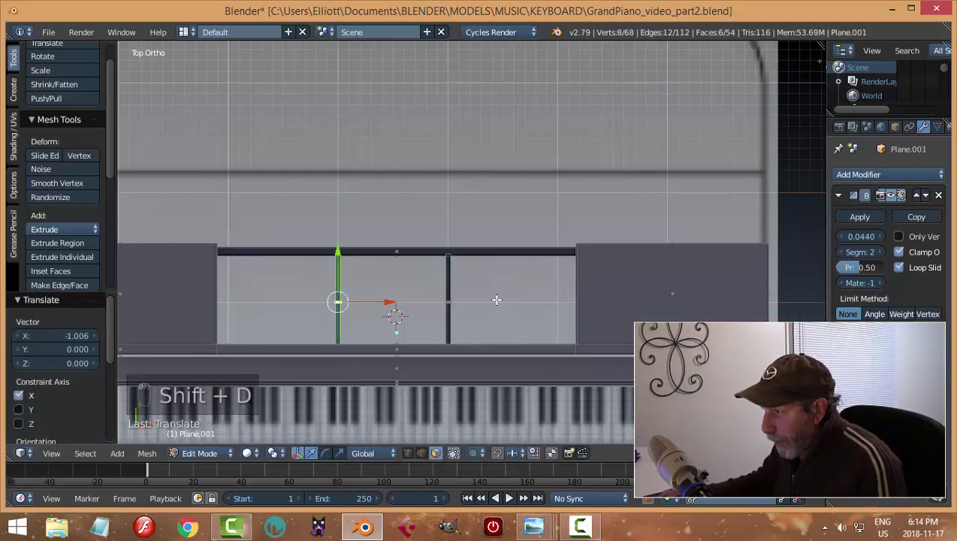
Recalculate the normals of the whole frame mesh and return to Object Mode.
key("a")
key("a")
key("a")
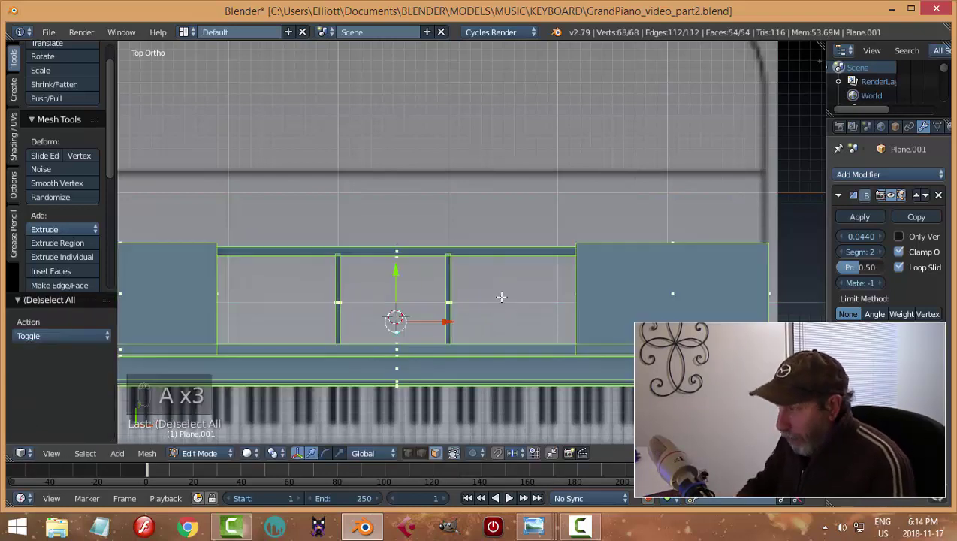
key("ctrl+n")
key("a")
key("Tab")
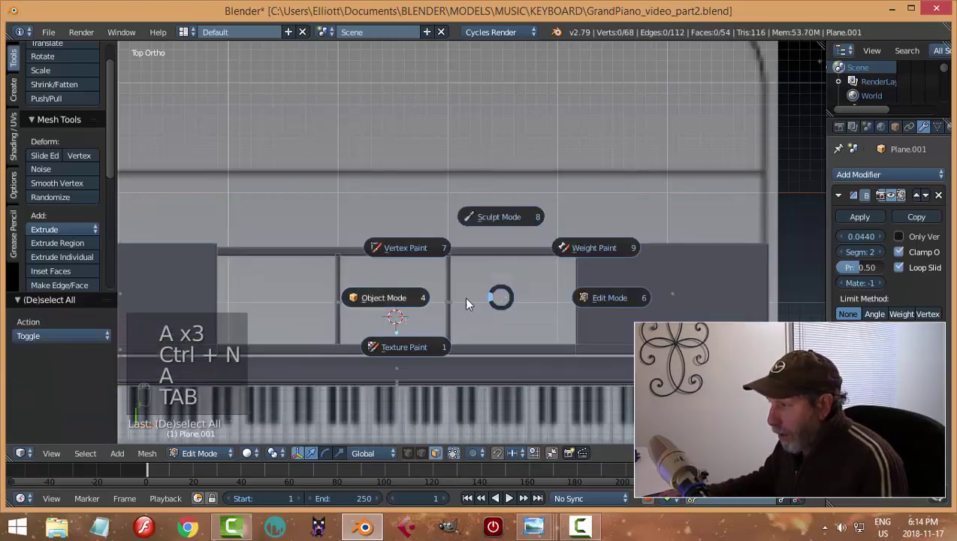
left_click(465, 303)
Unhide all hidden piano parts, deselect everything and inspect the frame from several angles.
middle_click_drag(466, 303, 388, 201)
key("a")
key("a")
middle_click_drag(456, 254, 520, 264)
scroll(570, 308, "down", 3)
key("alt+h")
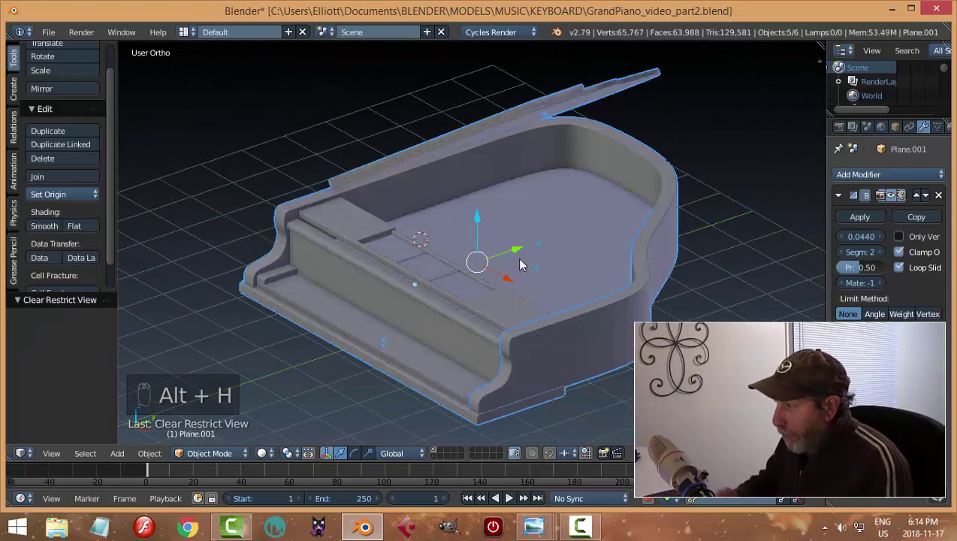
key("a")
middle_click_drag(519, 267, 464, 316)
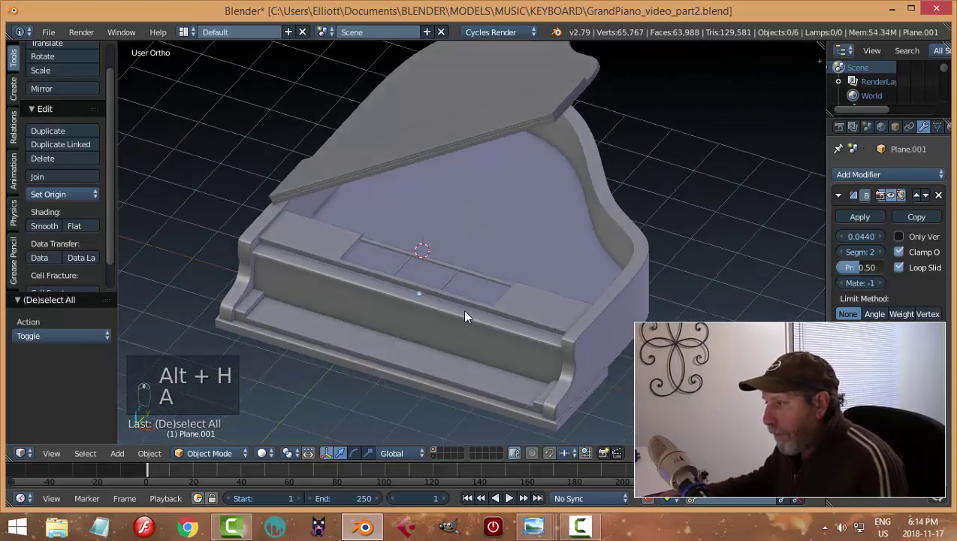
middle_click_drag(486, 286, 426, 271)
scroll(426, 270, "up", 4)
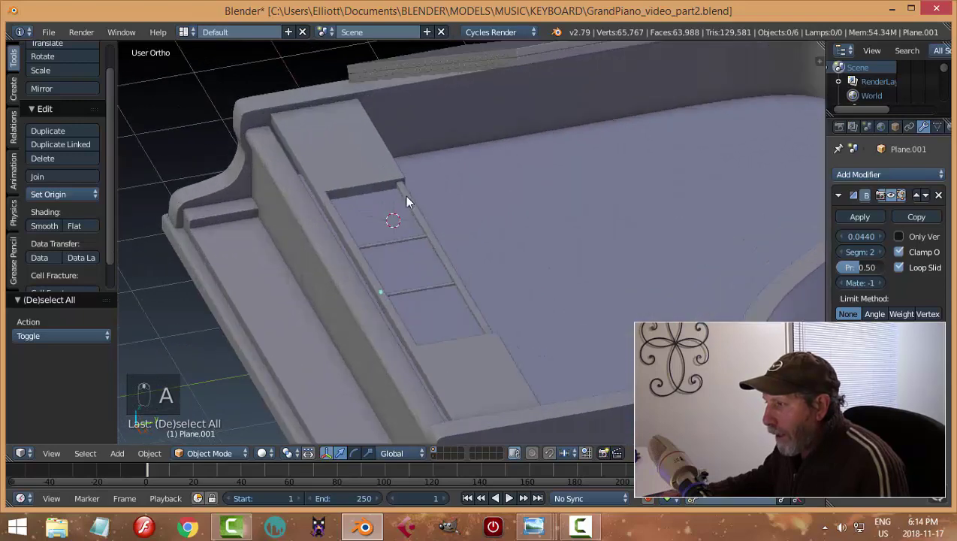
Narrow the top board's opening by scaling its two inner side faces to about 0.6 along X, and leave Edit Mode.
right_click(371, 195)
key("Tab")
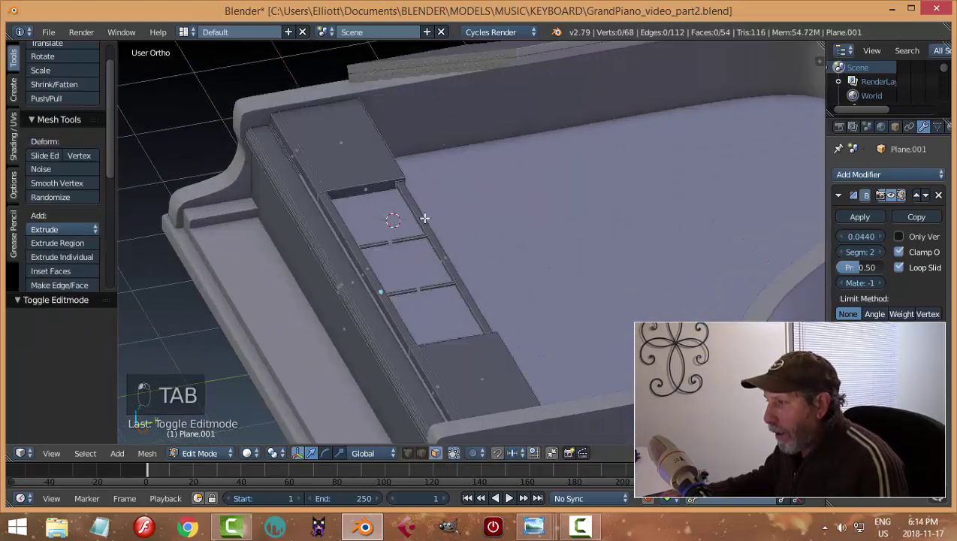
right_click(371, 187)
middle_click_drag(434, 256, 605, 286)
right_click(559, 249, "shift")
key("s")
key("x")
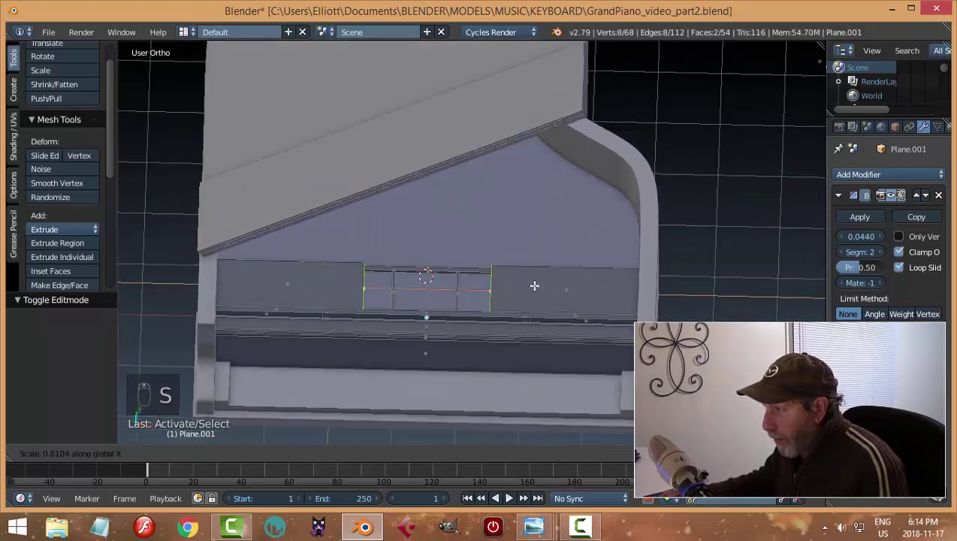
left_click(539, 284)
key("a")
middle_click_drag(589, 300, 475, 238)
key("Tab")
key("a")
key("a")
scroll(473, 246, "up", 3)
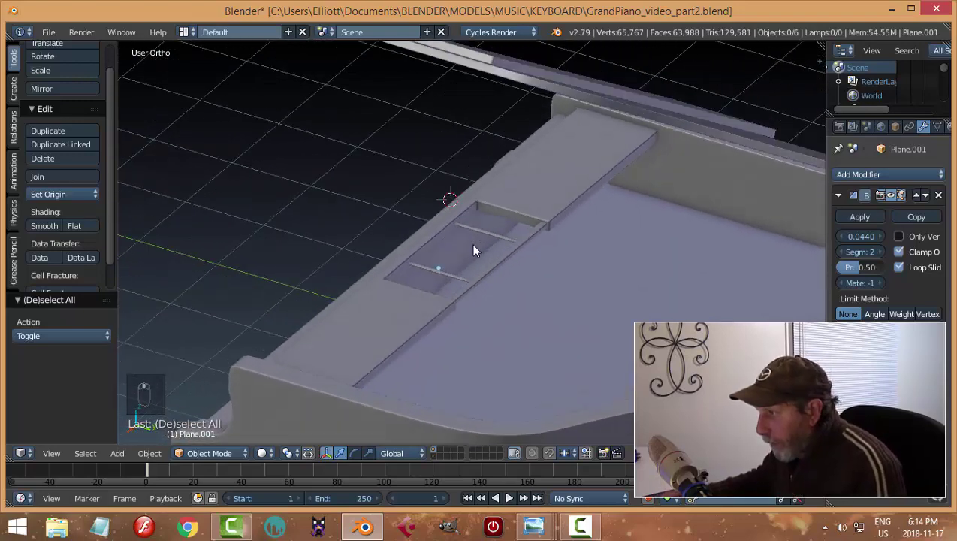
In edge select mode, dissolve the leftover edge loops along the top board's front strip on both sides of the opening.
right_click(492, 233)
middle_click_drag(433, 229, 485, 253)
key("Tab")
key("ctrl+Tab")
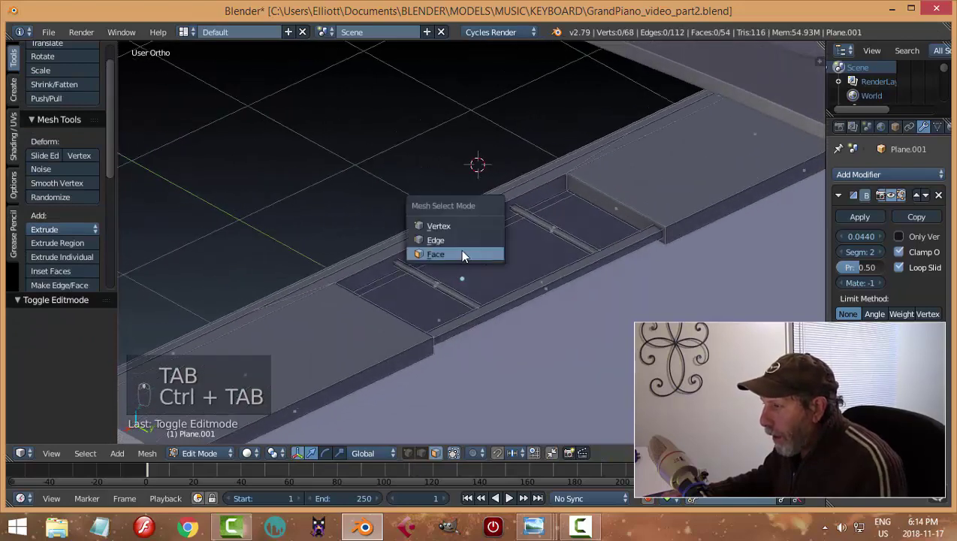
left_click(453, 239)
right_click(451, 229)
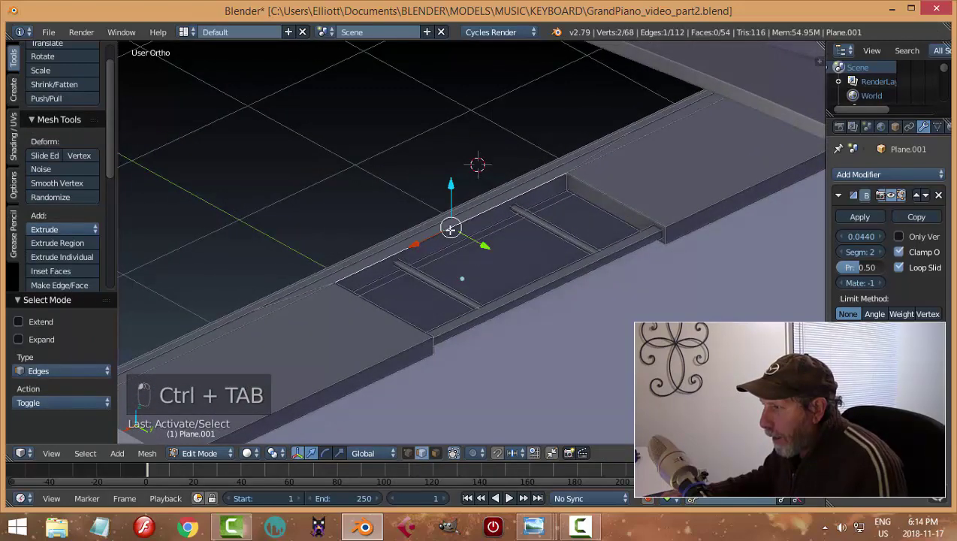
middle_click_drag(485, 247, 580, 281)
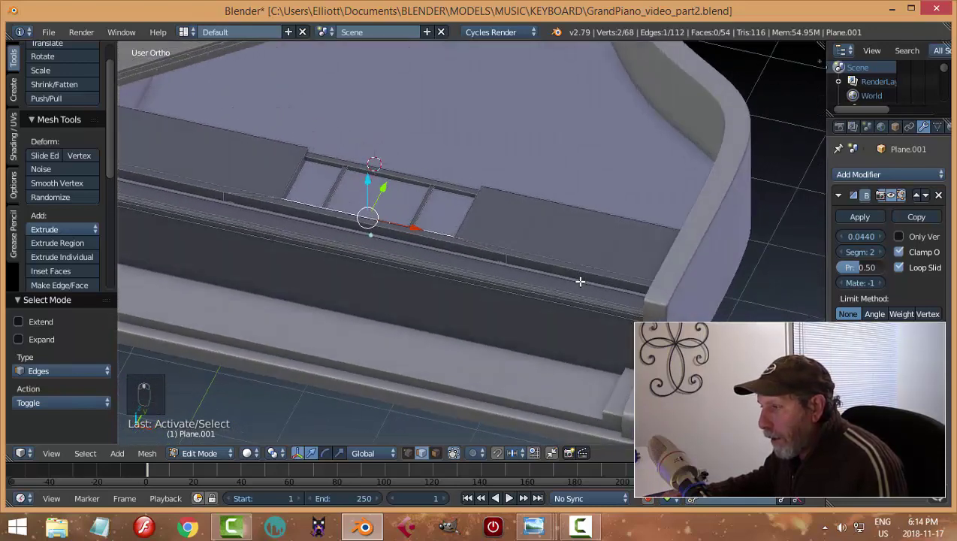
key("a")
right_click(489, 248, "alt")
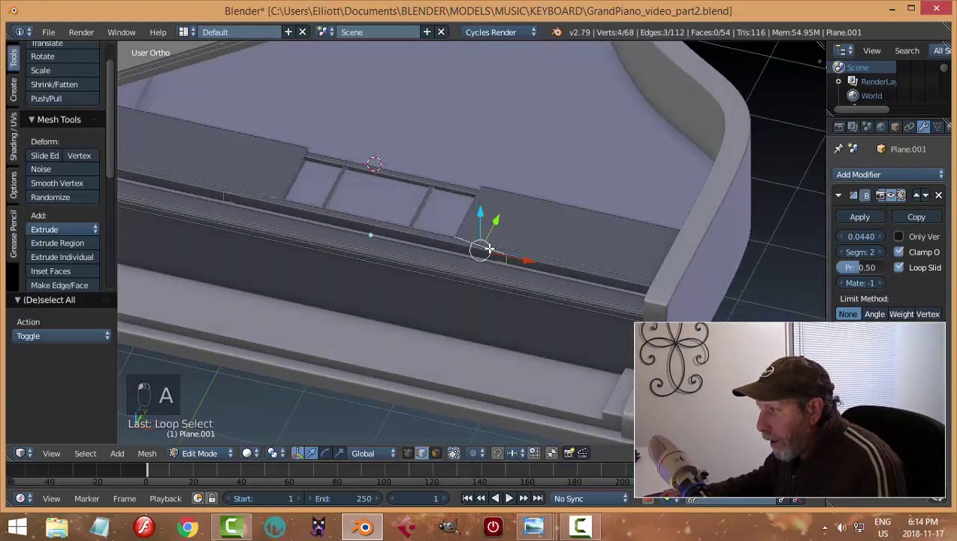
middle_click_drag(406, 247, 312, 250)
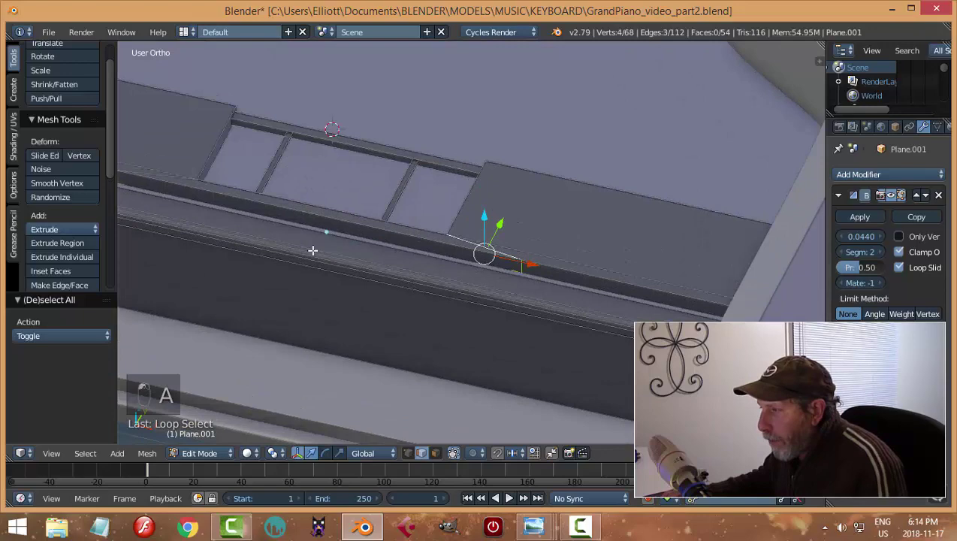
right_click(160, 174, "alt+shift")
scroll(340, 227, "down", 2)
key("x")
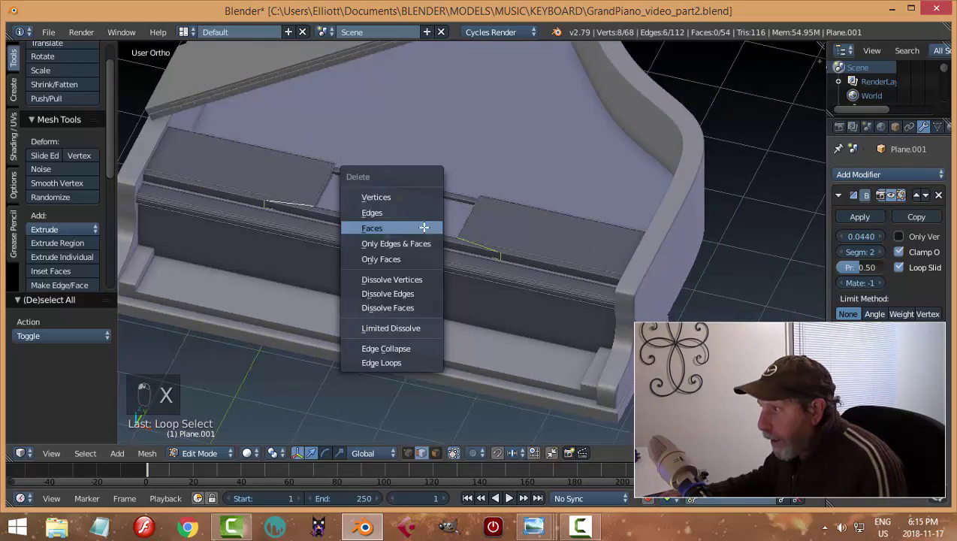
left_click(410, 287)
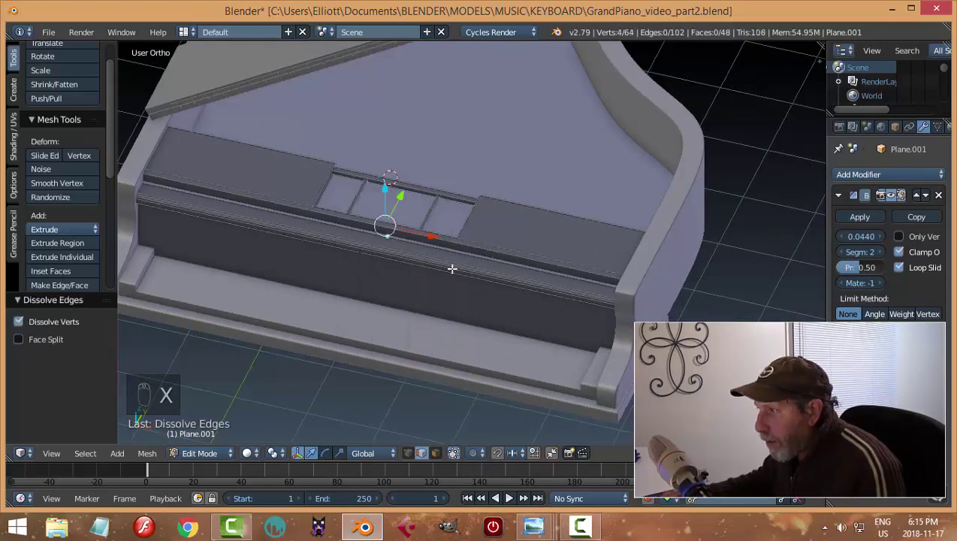
Duplicate the opening's front edge in place, separate the copy into its own object and return to Object Mode.
middle_click_drag(452, 268, 616, 264)
key("a")
right_click(465, 220)
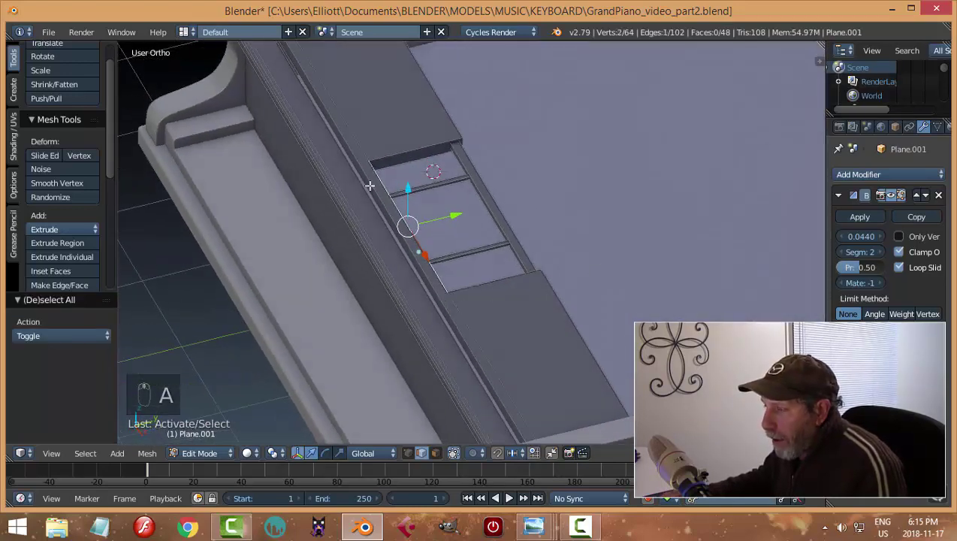
middle_click_drag(449, 284, 479, 269)
key("shift+d")
right_click(478, 268)
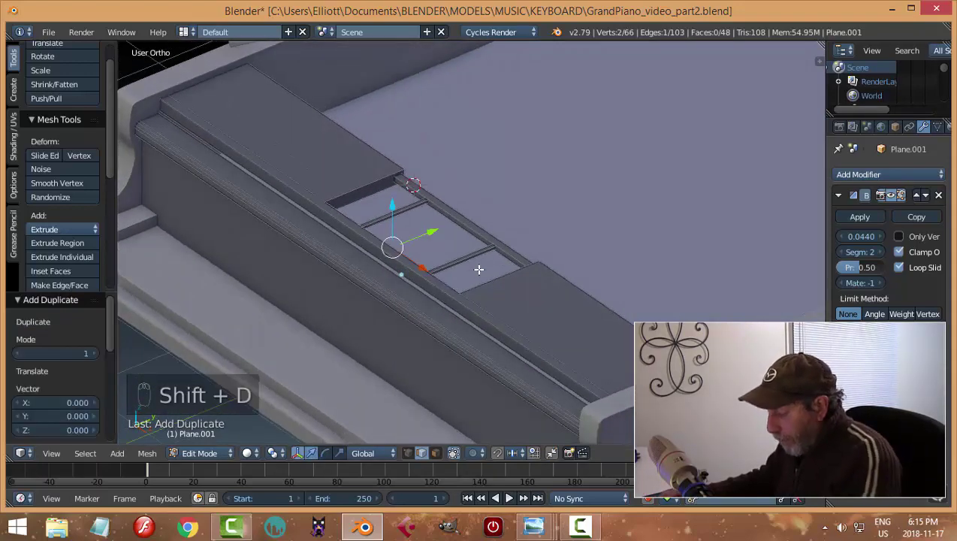
key("p")
left_click(478, 269)
key("Tab")
left_click(379, 272)
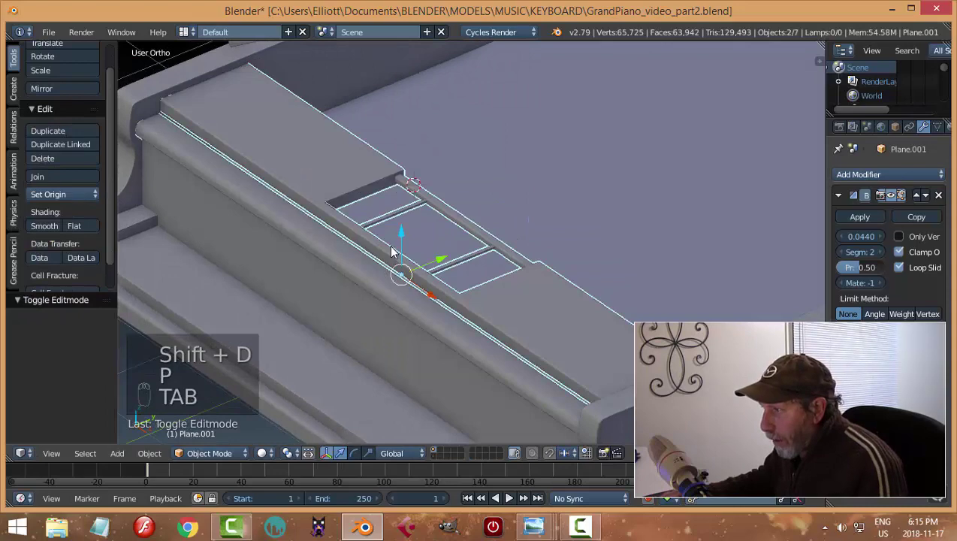
Select the separated edge object and set its origin to its geometry.
right_click(391, 252)
left_click(65, 195)
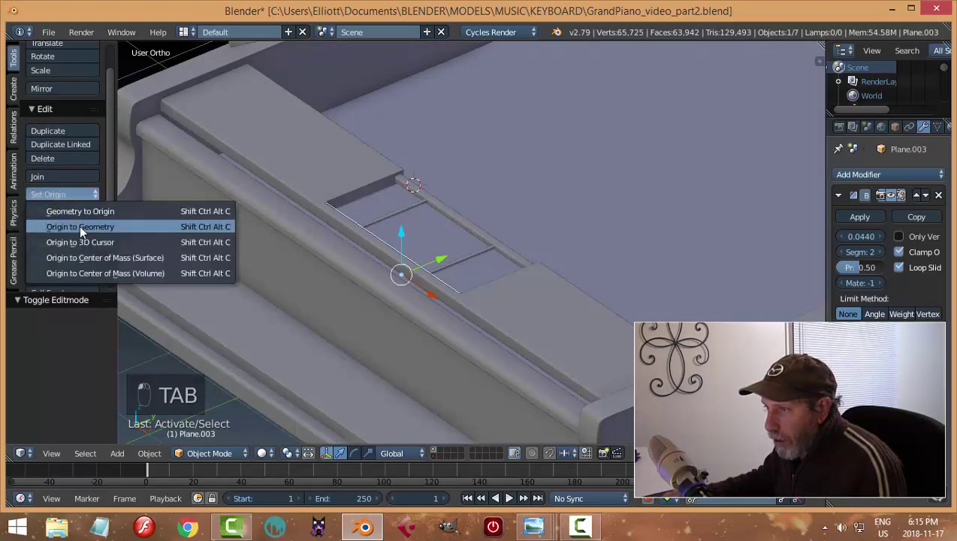
left_click(80, 226)
middle_click_drag(315, 234, 364, 220)
Enter Edit Mode on the separated edge and shorten it by scaling to about 0.957 along X.
key("Tab")
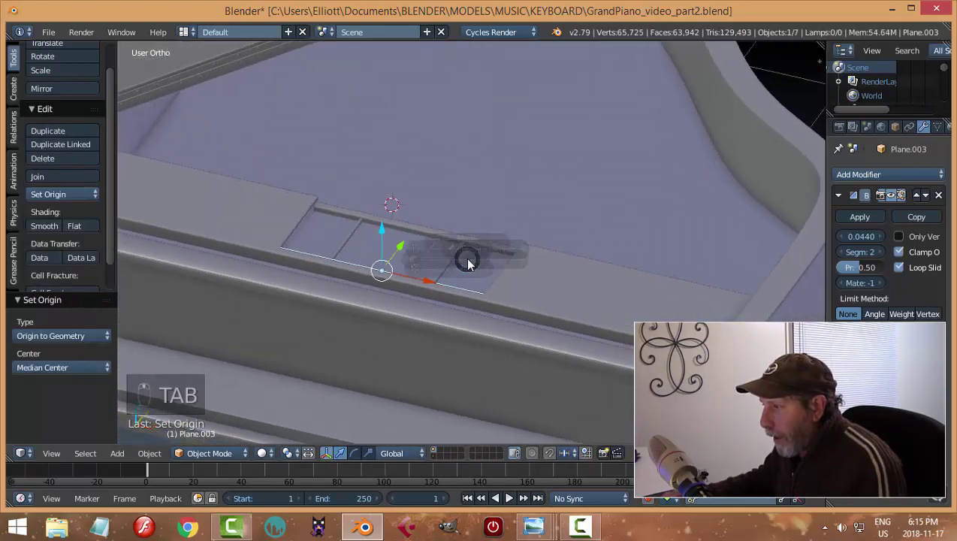
left_click(581, 272)
key("a")
key("a")
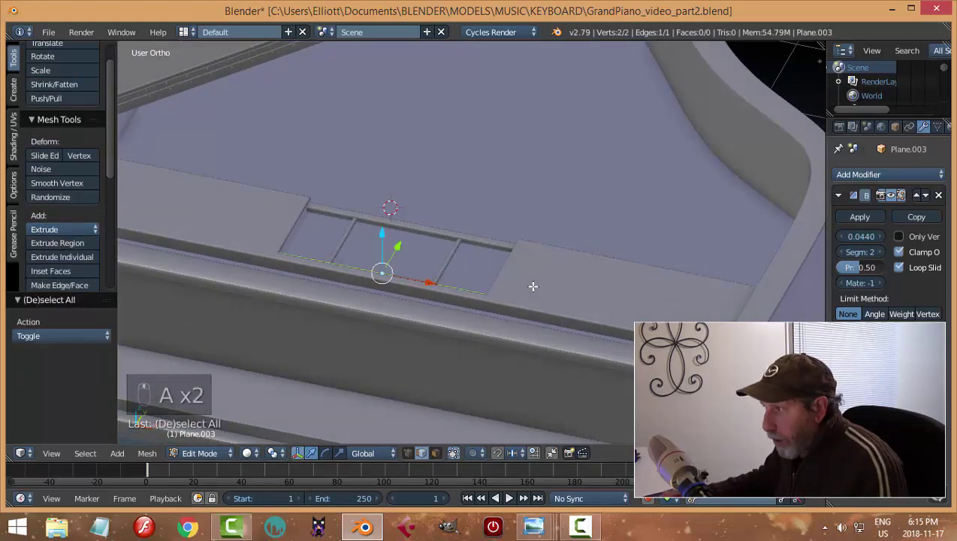
key("s")
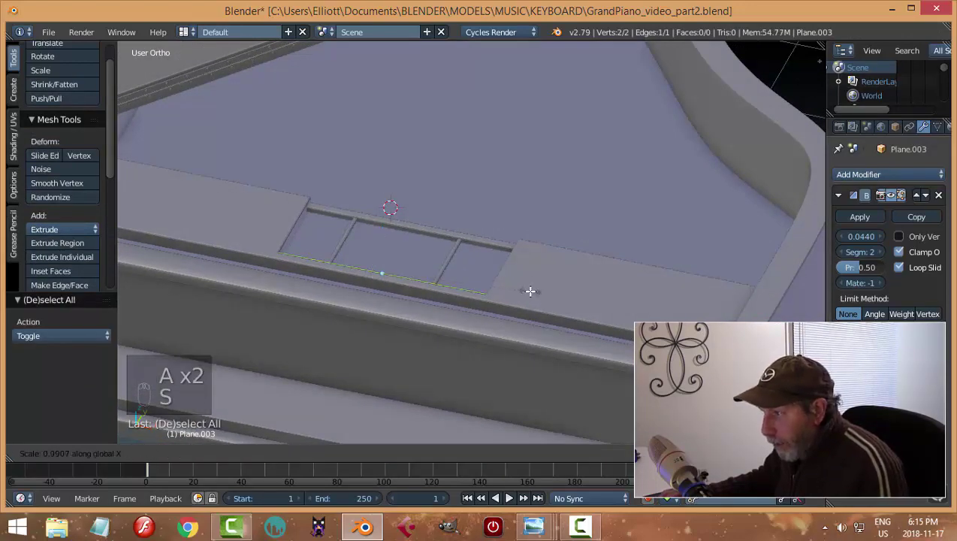
left_click(526, 288)
Extrude the edge straight up along Z to form an upright music desk panel.
middle_click_drag(526, 288, 492, 267)
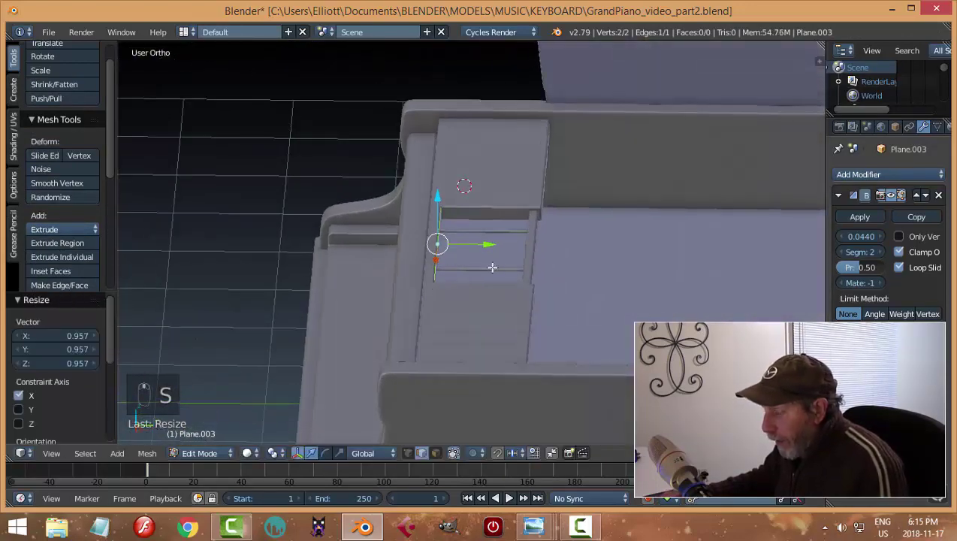
key("e")
left_click_drag(437, 196, 447, 99)
middle_click_drag(448, 99, 605, 266)
Select the whole upright panel and scale it to about 0.973 along X.
key("a")
key("a")
key("a")
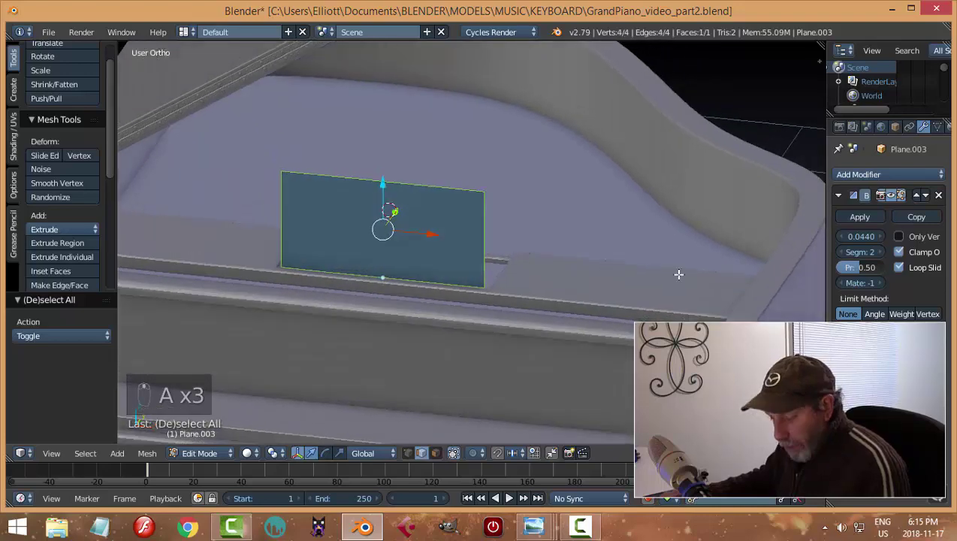
key("s")
key("x")
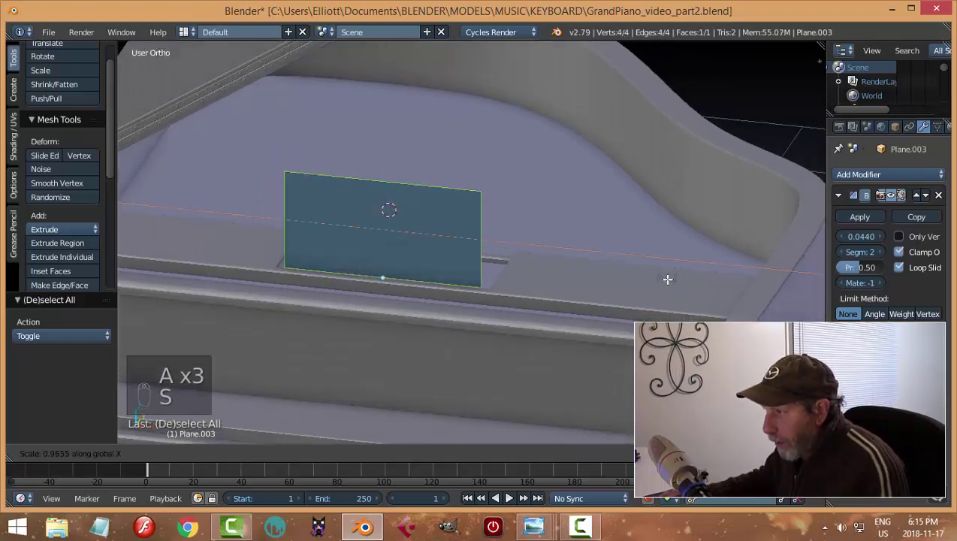
left_click(667, 280)
Extrude the panel face about 0.026 for thickness, shift the new face about 0.013 along Y and leave Edit Mode.
middle_click_drag(669, 278, 500, 268)
key("e")
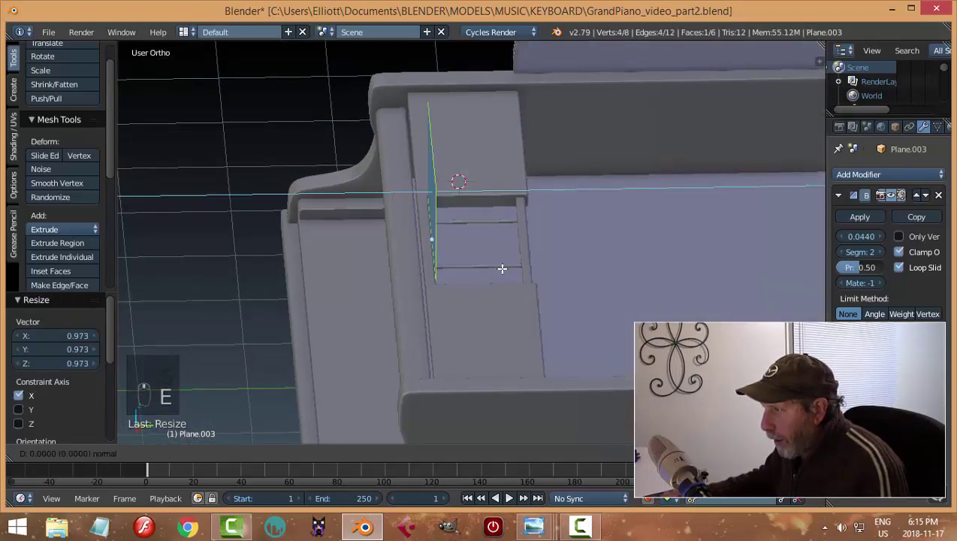
left_click(496, 268)
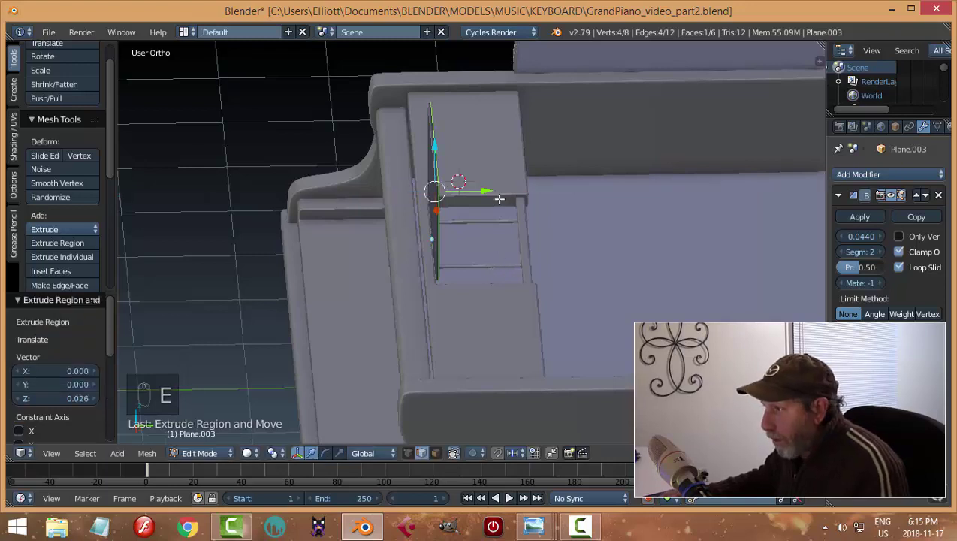
left_click_drag(485, 191, 487, 193)
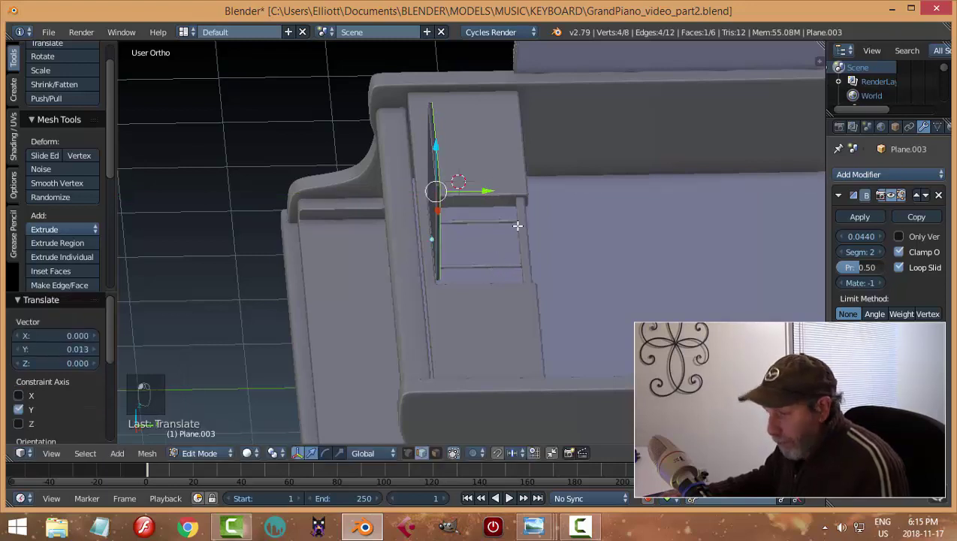
key("a")
key("Tab")
Move the panel object about 0.029 along Y and lower it about 0.059 along Z toward the opening.
middle_click_drag(529, 219, 469, 223)
left_click_drag(469, 222, 474, 223)
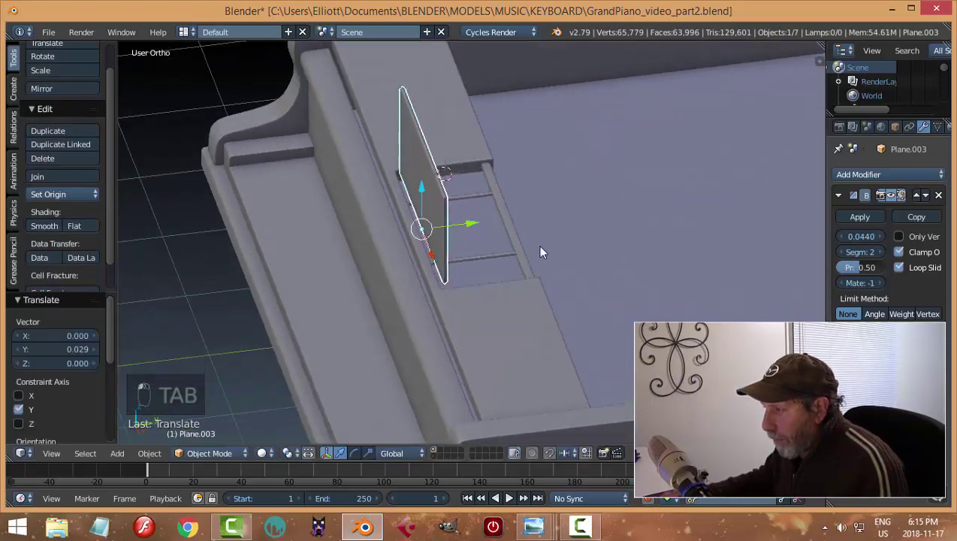
middle_click_drag(537, 244, 469, 215)
key("g")
key("z")
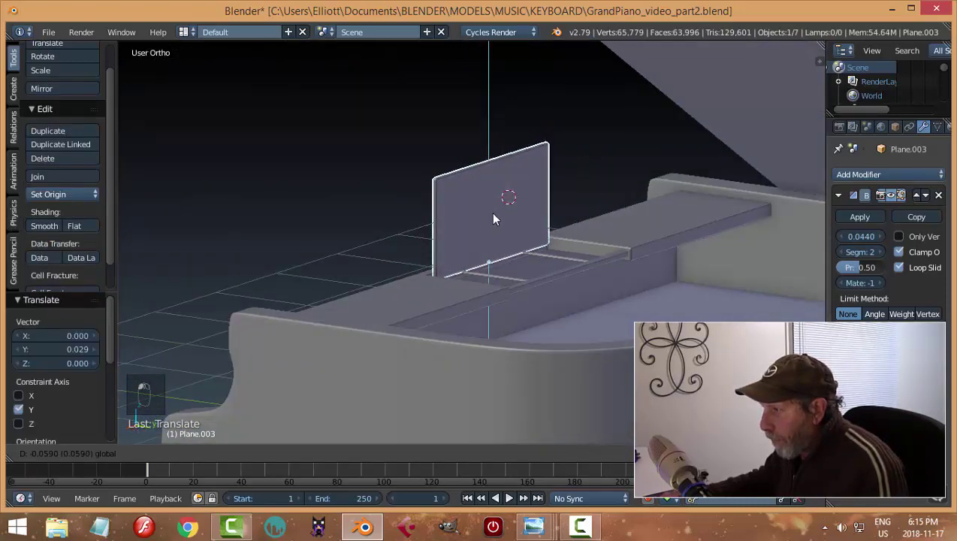
Lower the upright music stand panel by about 0.05 along Z onto the piano frame and deselect it.
left_click(491, 211)
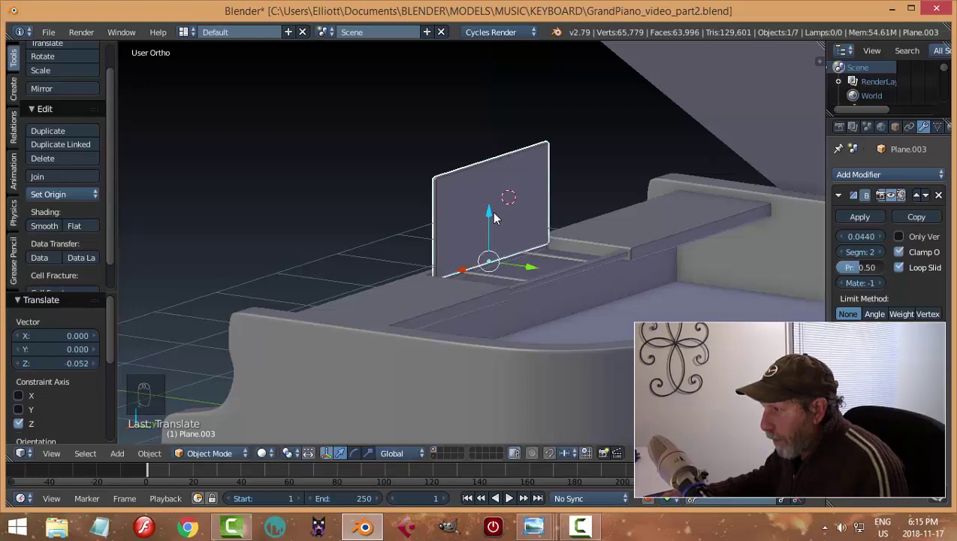
middle_click_drag(491, 211, 404, 205)
key("a")
middle_click_drag(617, 271, 602, 236)
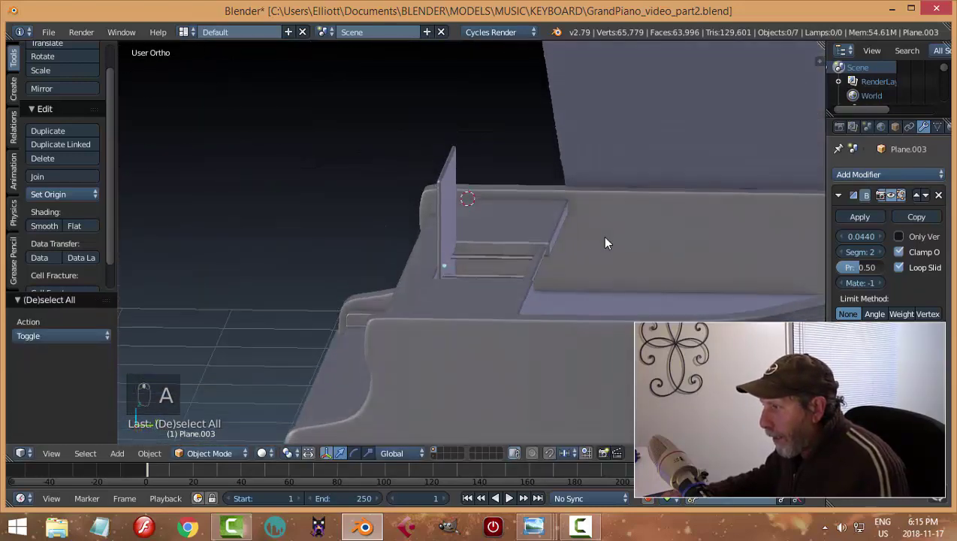
In face mode, lower the top face of the crossbar at the inner end of the frame opening by about 0.031 along Z.
middle_click_drag(589, 282, 656, 250)
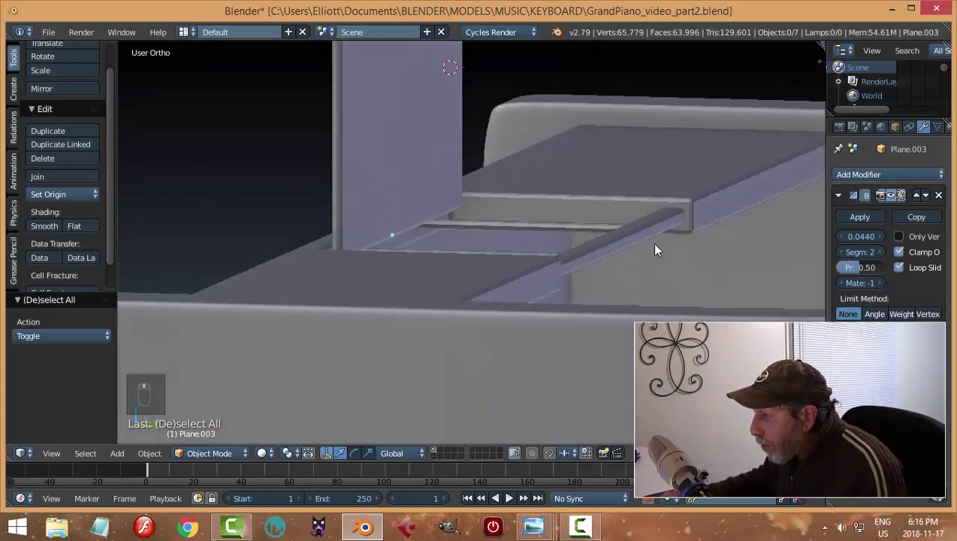
right_click(665, 245)
key("Tab")
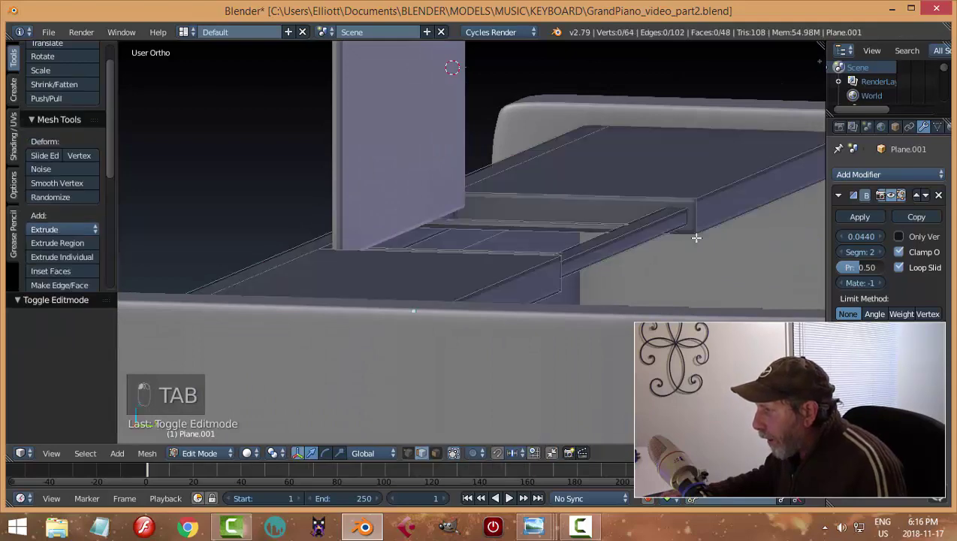
right_click(654, 219)
key("a")
key("a")
key("ctrl+Tab")
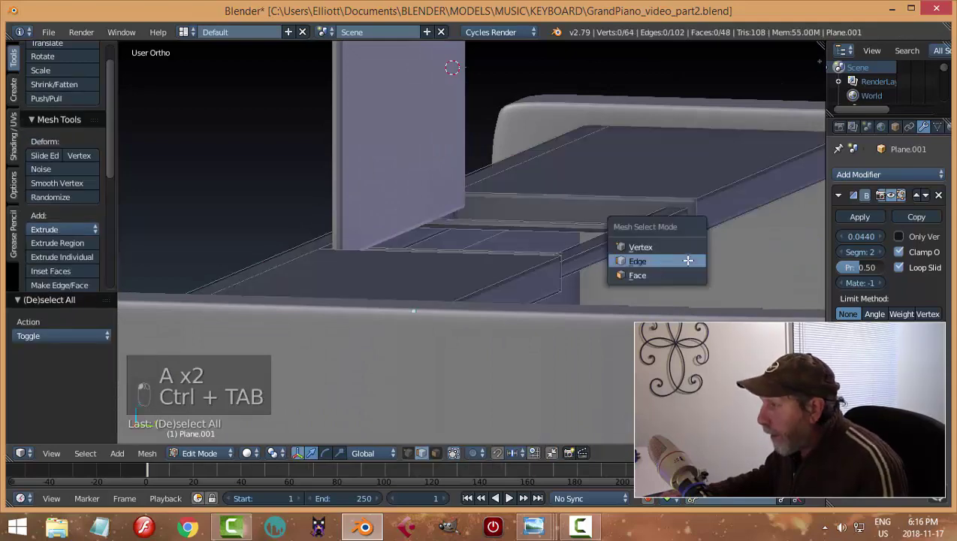
left_click(649, 272)
right_click(634, 229)
middle_click_drag(668, 273, 686, 258)
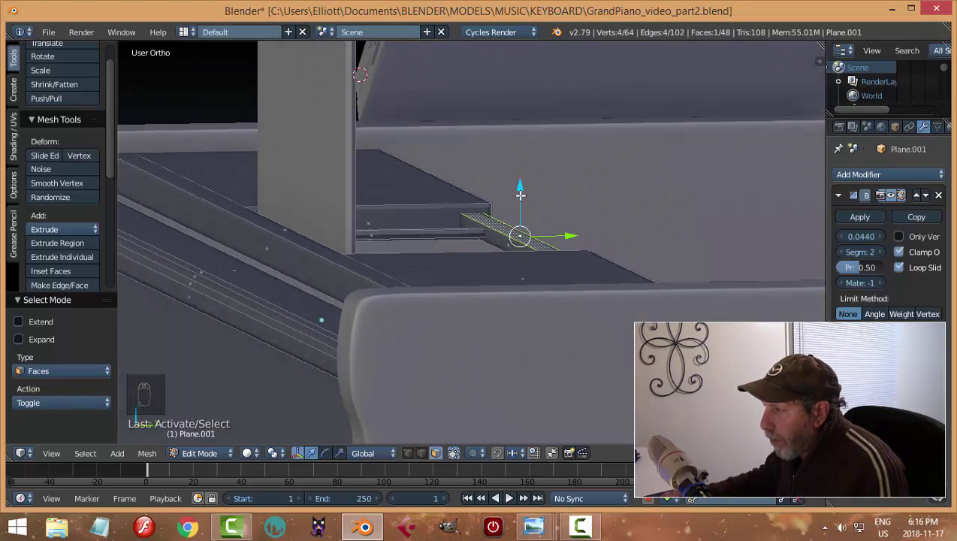
left_click_drag(521, 188, 523, 198)
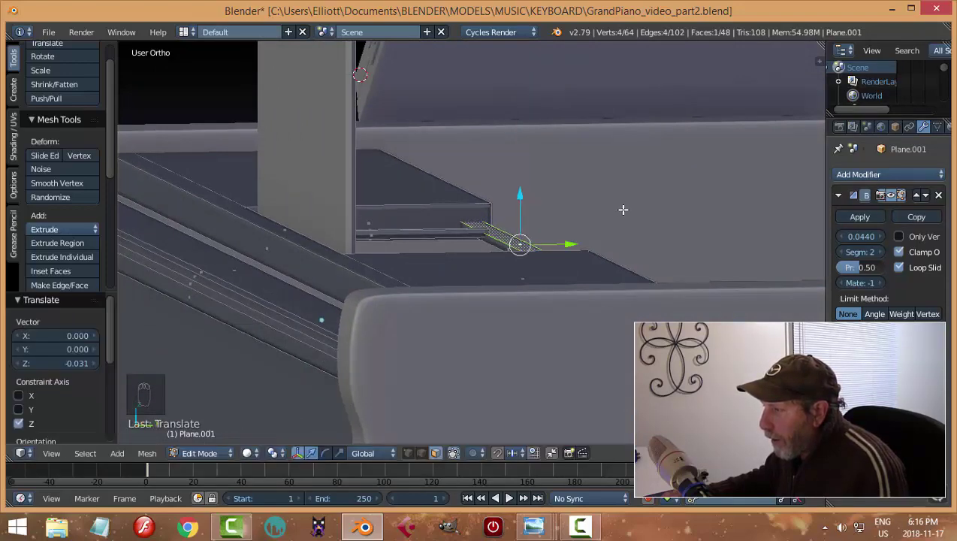
Select both thin rails across the frame opening with all their linked geometry and lower them by about 0.024 along Z.
middle_click_drag(623, 210, 569, 215)
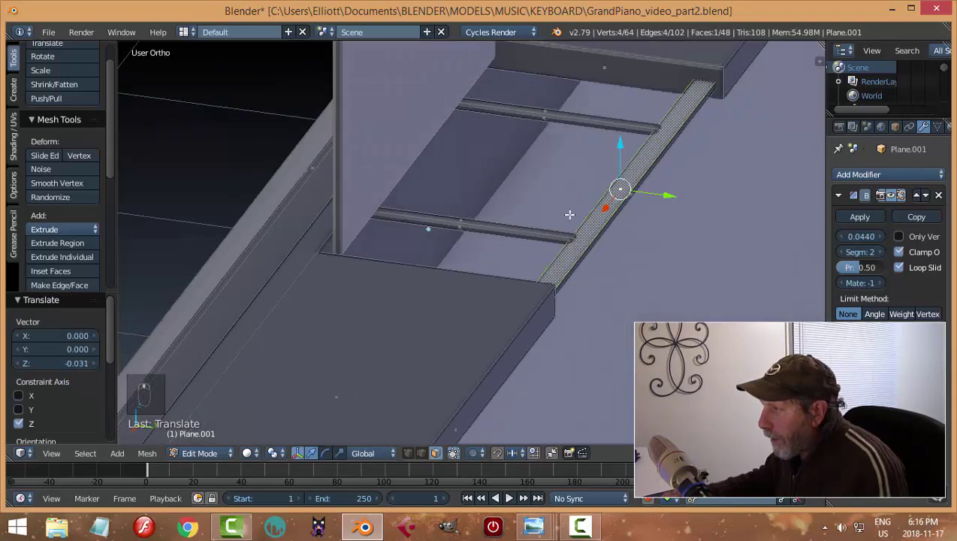
right_click(567, 115)
right_click(508, 224, "shift")
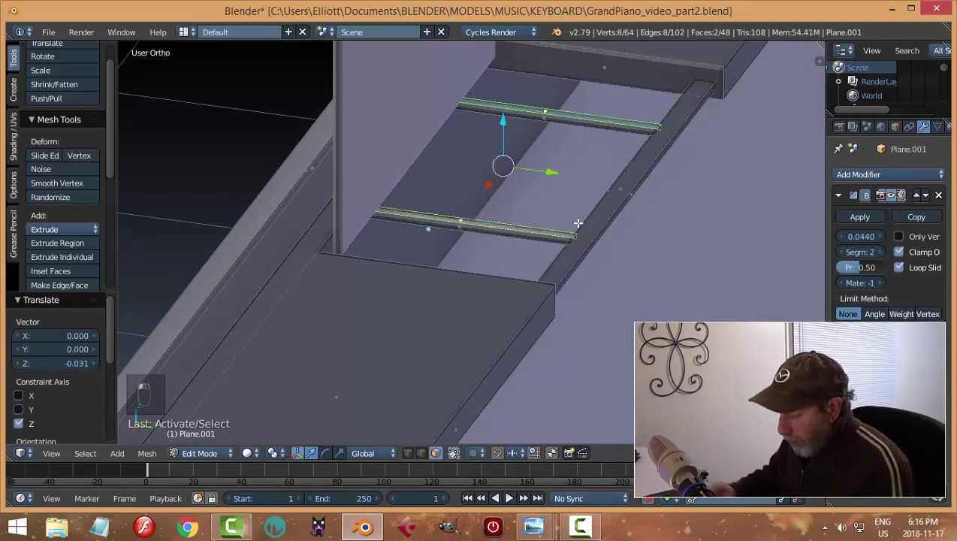
key("ctrl+l")
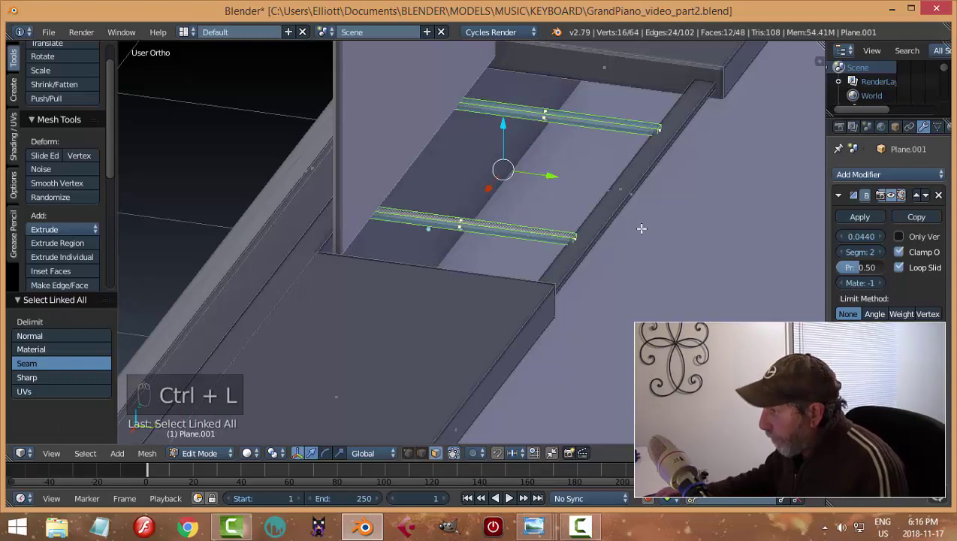
middle_click_drag(641, 228, 570, 205)
middle_click_drag(625, 223, 574, 247)
key("g")
key("z")
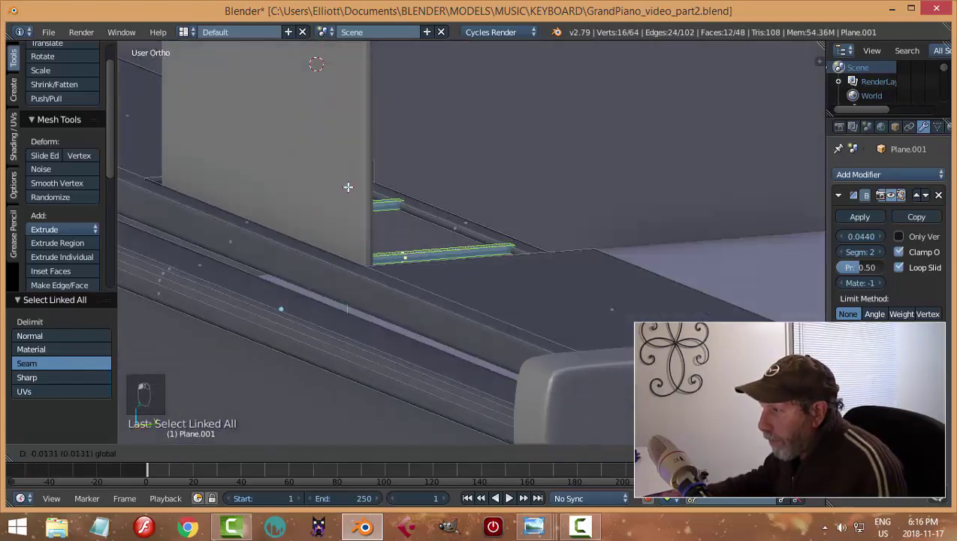
left_click(347, 187)
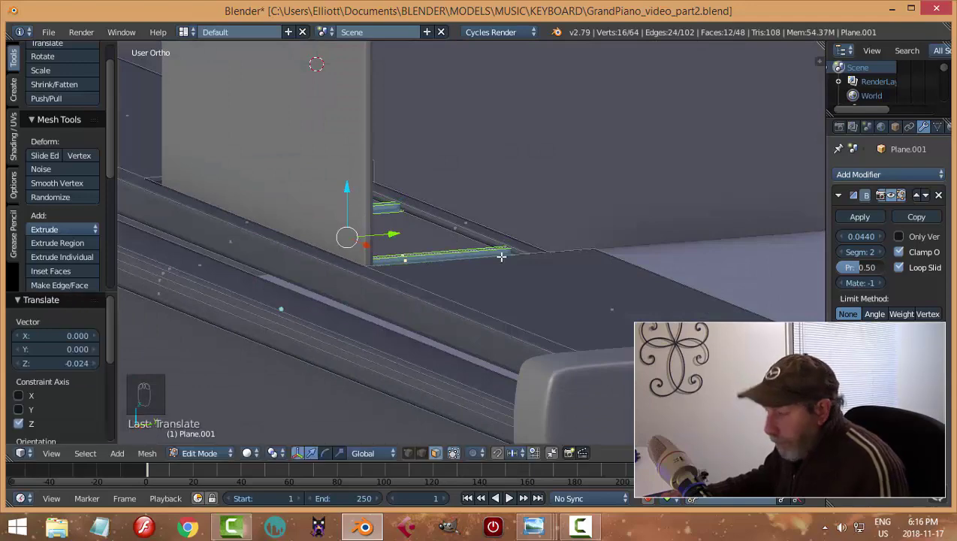
Scale the two thin rails to about 0.83 along Z, raise them by about 0.004, and return to Object Mode with nothing selected.
key("s")
left_click(478, 247)
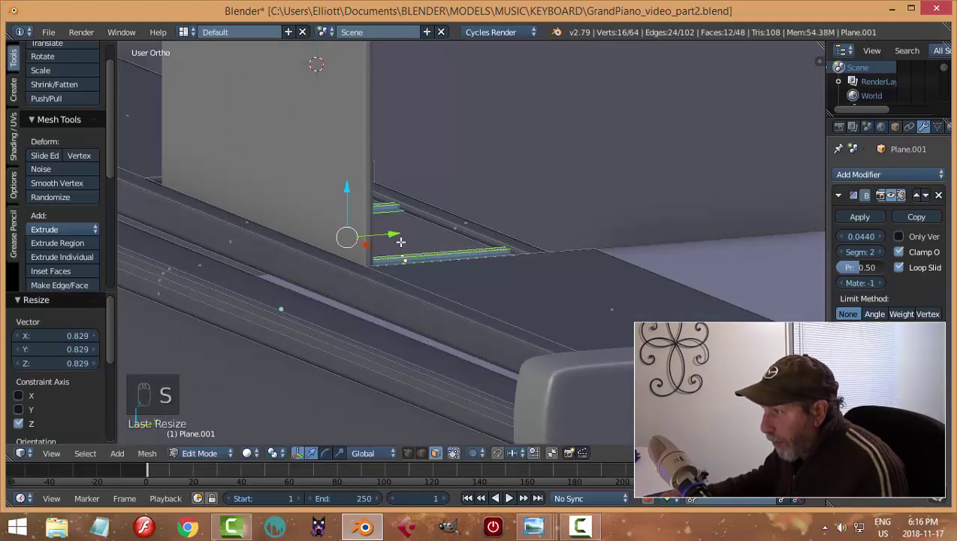
scroll(376, 241, "up", 4)
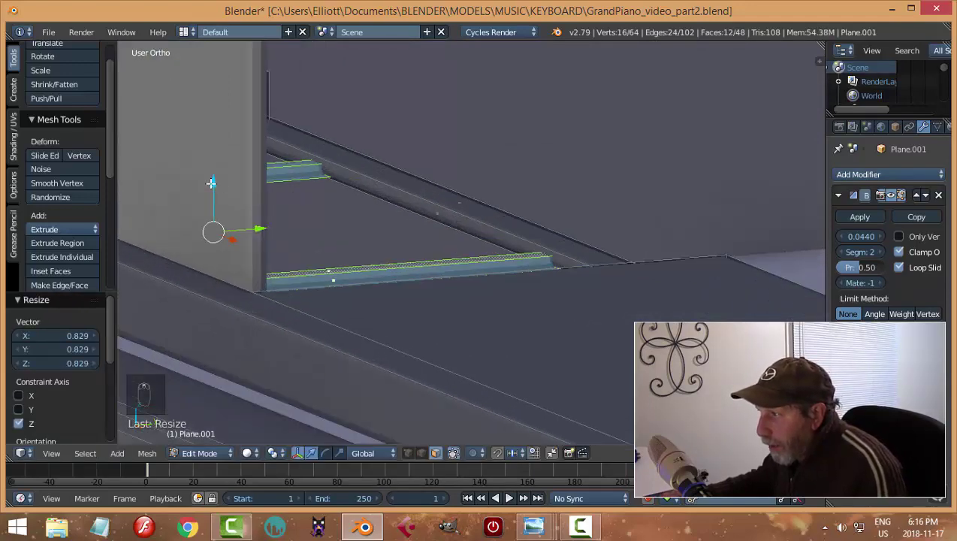
left_click_drag(211, 183, 207, 180)
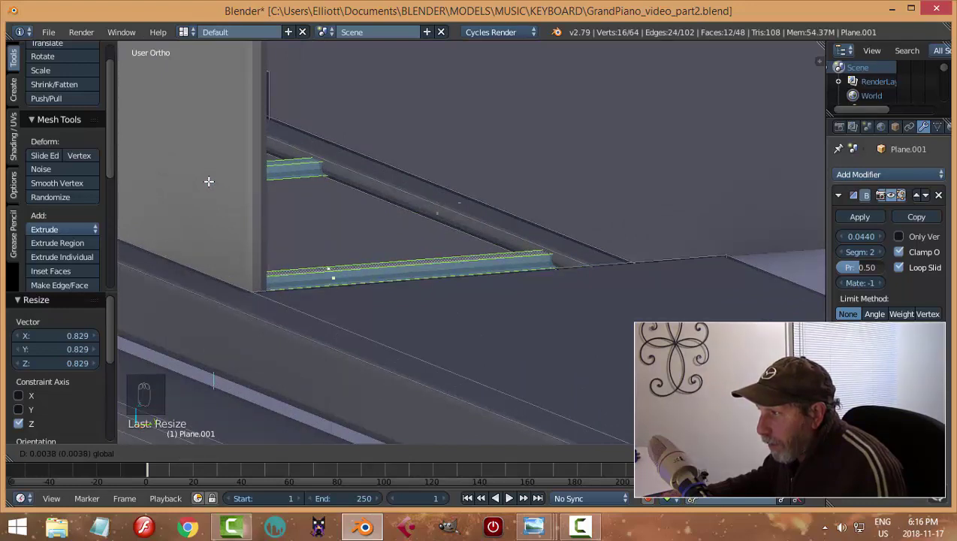
key("a")
key("Tab")
left_click(304, 196)
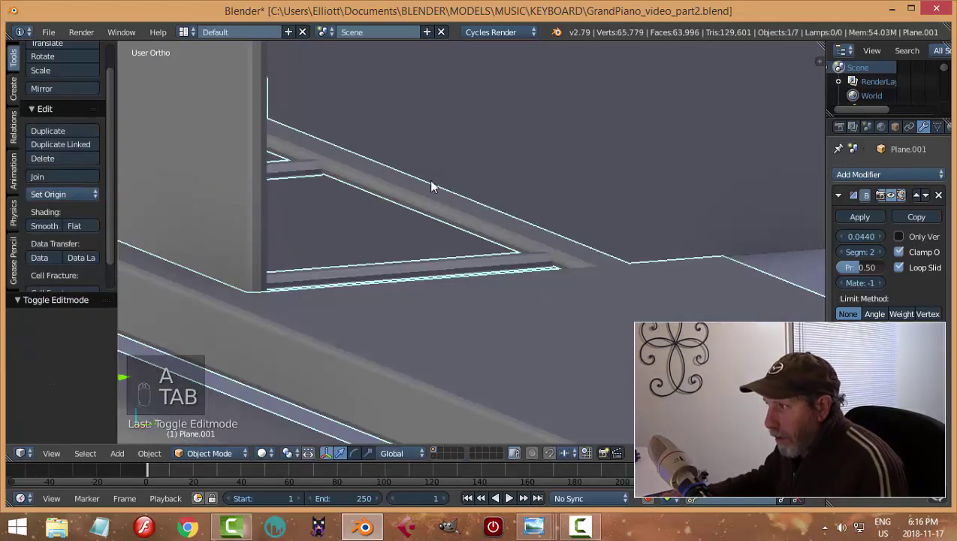
key("a")
middle_click_drag(444, 187, 453, 208)
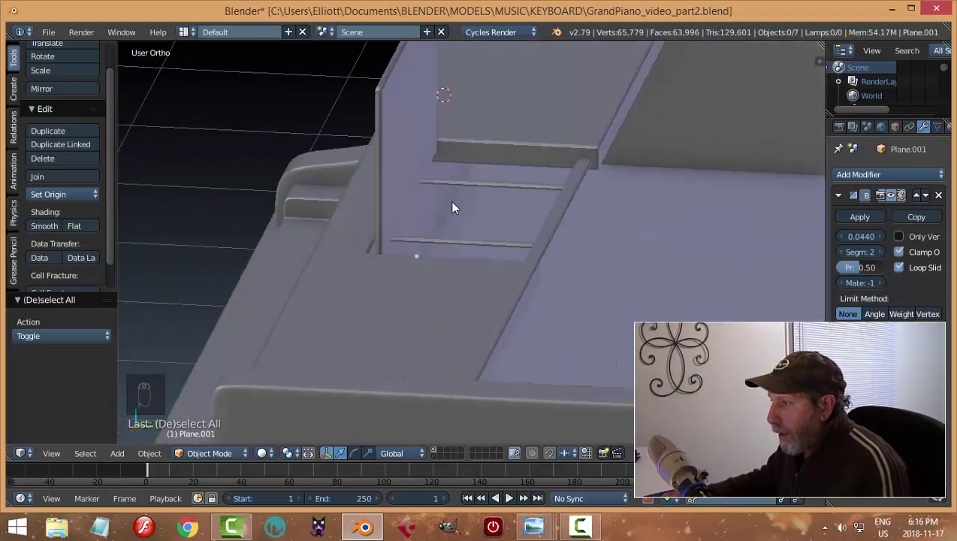
middle_click_drag(401, 146, 239, 221)
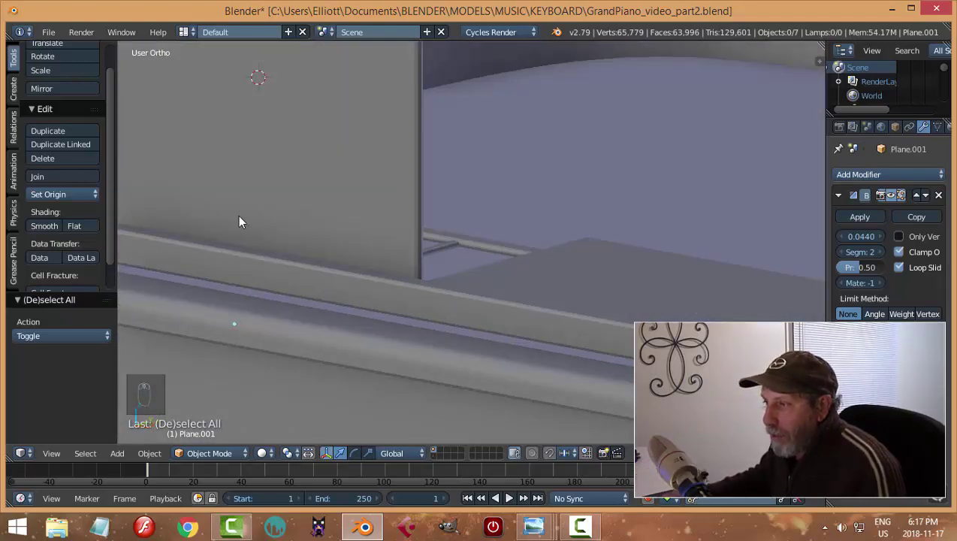
middle_click_drag(360, 231, 289, 228)
mouse_move(394, 242)
middle_mouse_down()
mouse_move(314, 244)
mouse_move(383, 230)
middle_mouse_up()
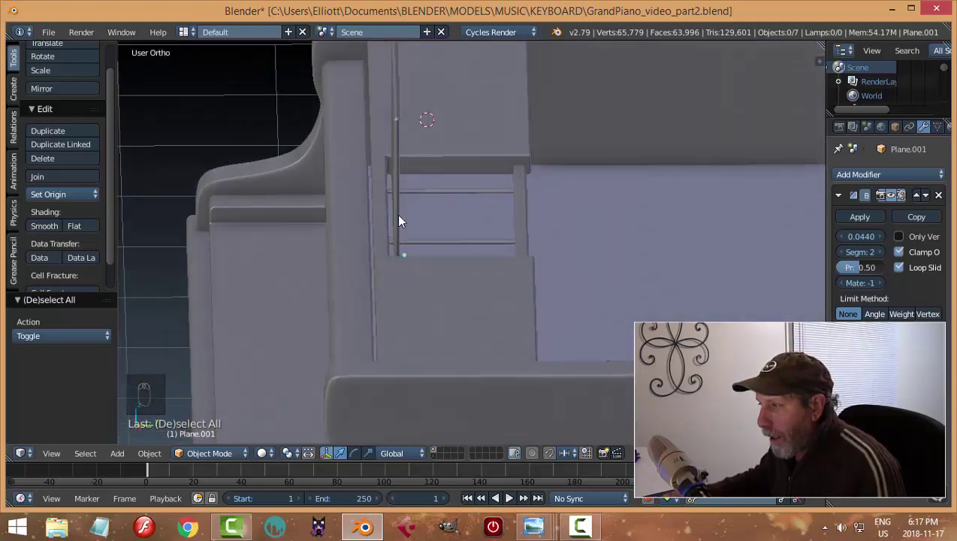
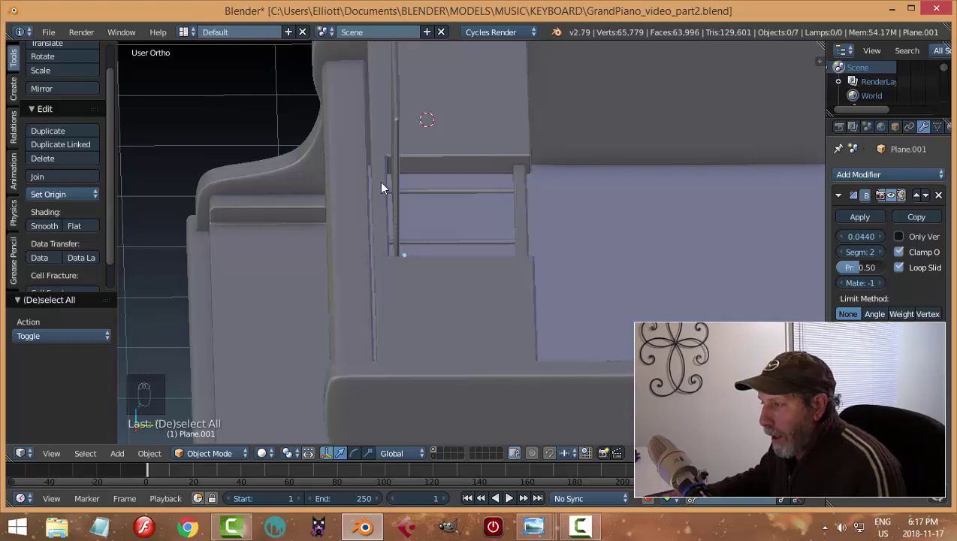
Add two horizontal loop cuts to the upright panel, sliding both down close to its bottom edge.
middle_click_drag(425, 185, 382, 223)
right_click(389, 199)
key("Tab")
left_click(442, 206)
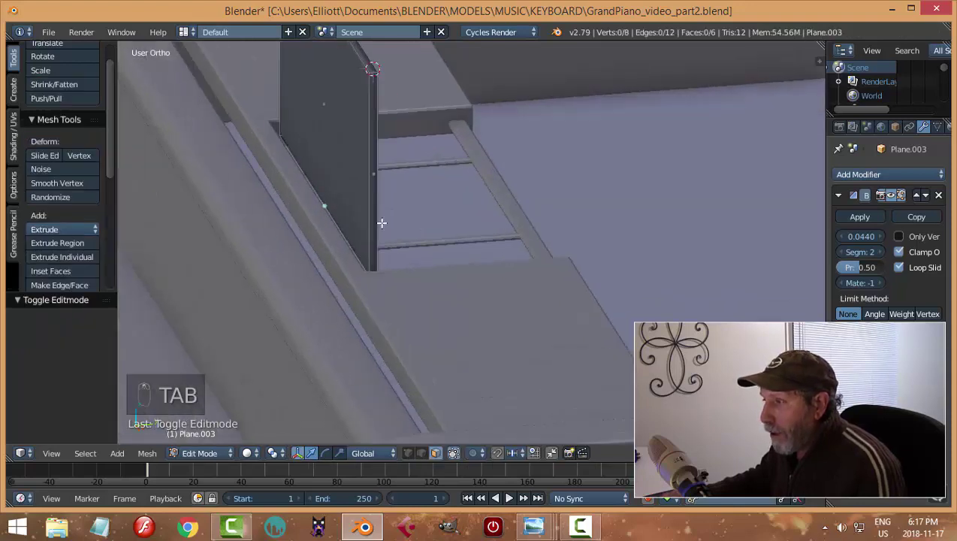
right_click(339, 196)
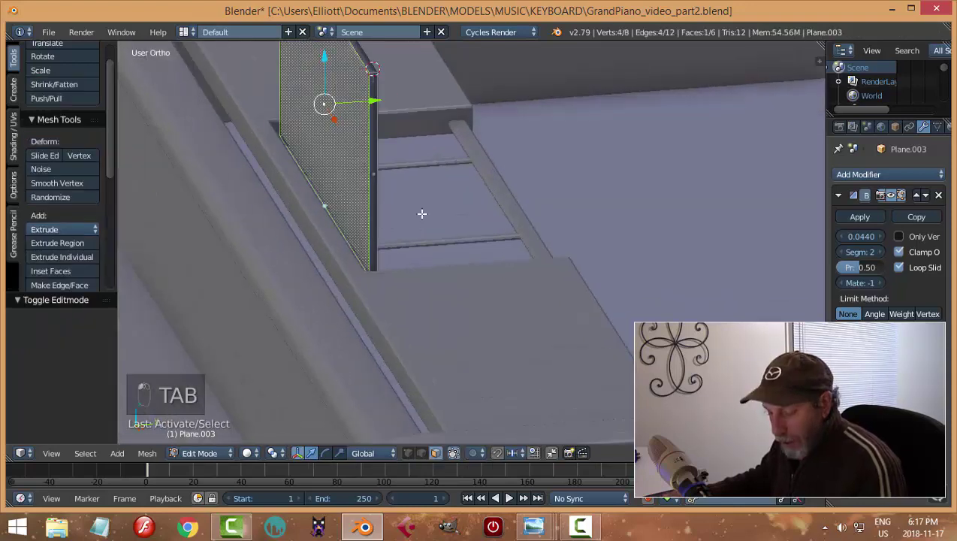
key("a")
key("a")
key("ctrl+r")
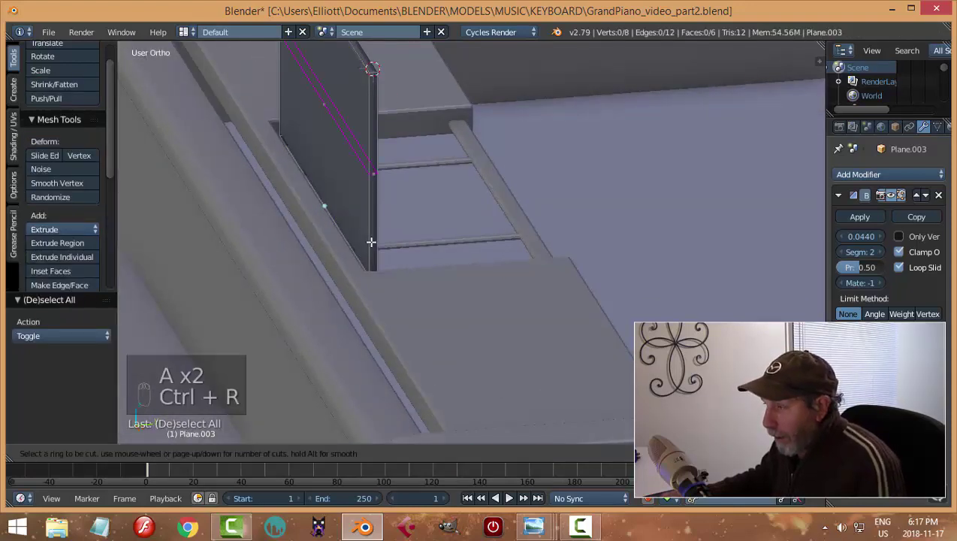
left_click(371, 242)
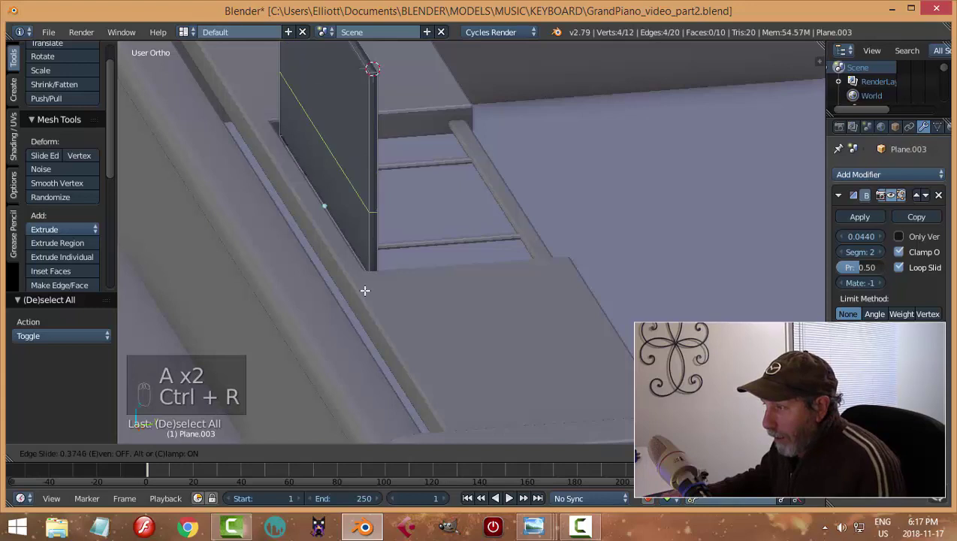
left_click(368, 330)
key("ctrl+r")
left_click(373, 225)
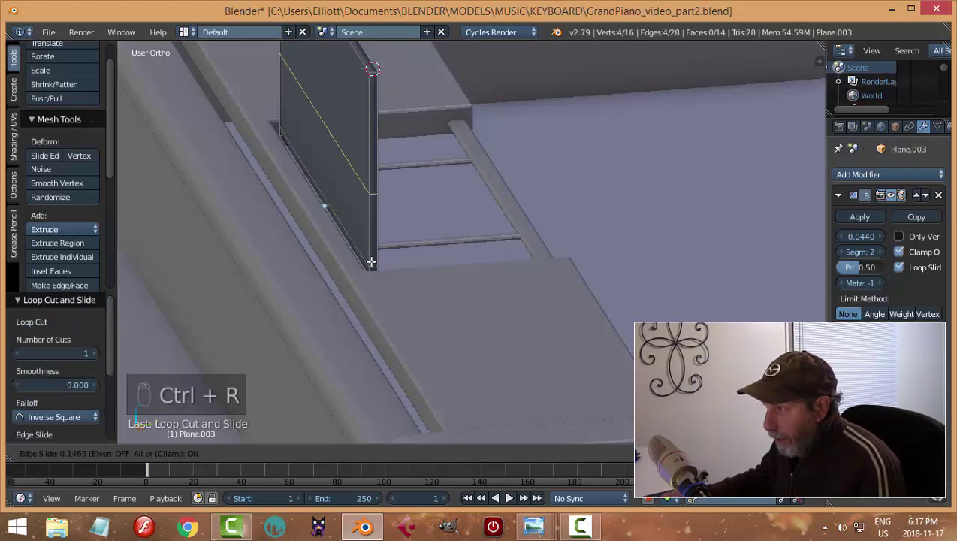
left_click(386, 317)
Add two vertical loop cuts to the panel and scale them apart along X by about 2.77, close to its side edges.
middle_click_drag(385, 317, 381, 220)
key("ctrl+r")
scroll(361, 75, "up", 1)
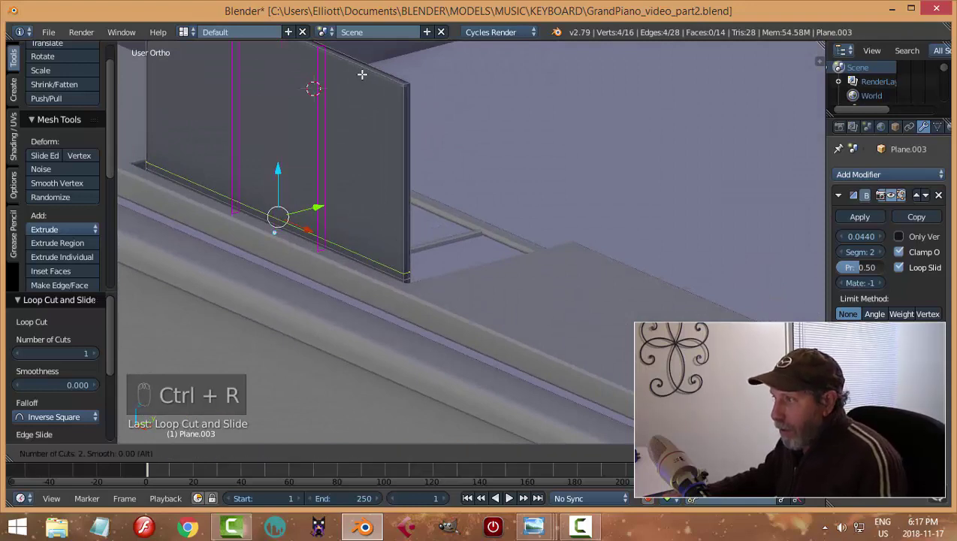
left_click(361, 74)
right_click(363, 73)
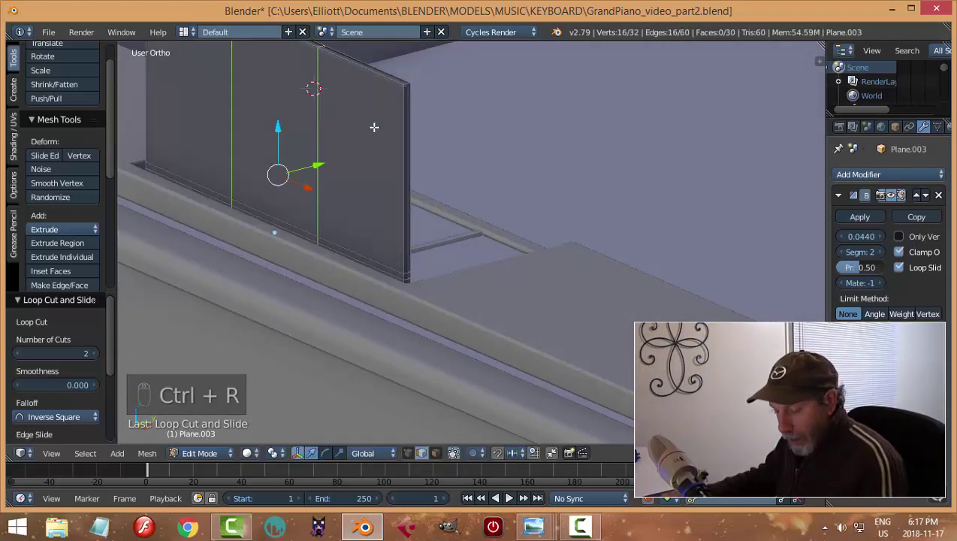
key("s")
key("x")
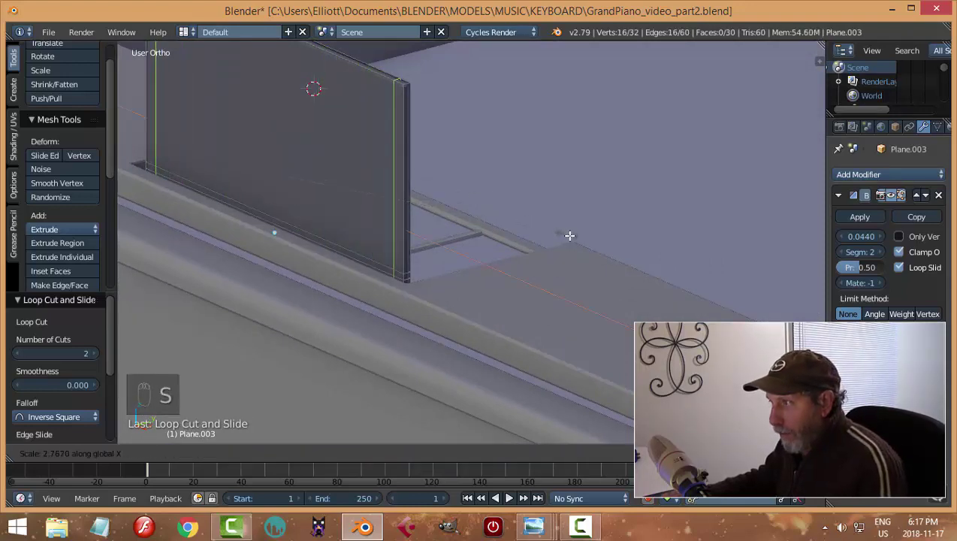
left_click(569, 235)
key("a")
Extrude the narrow face strip along the bottom of the panel's front side outward by about 0.009 and return to Object Mode.
key("ctrl+Tab")
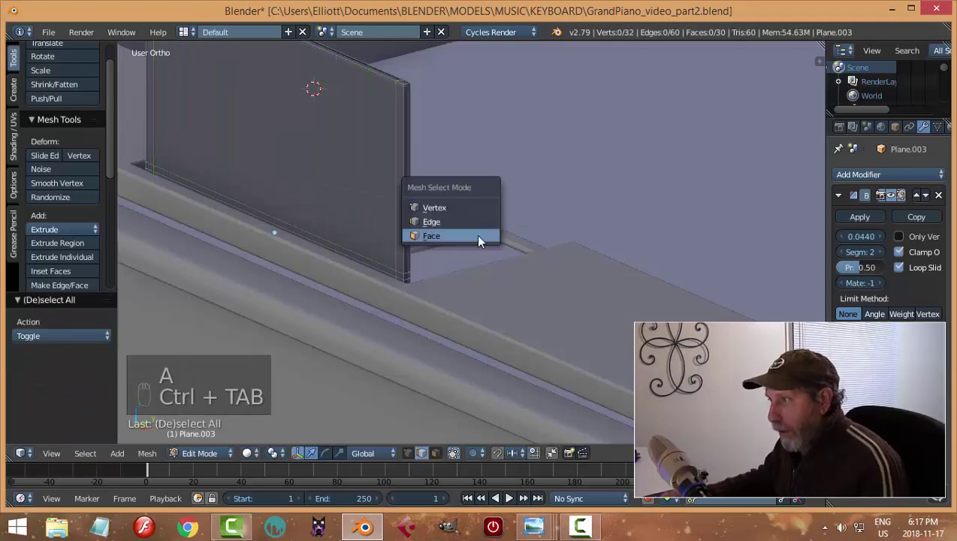
left_click(478, 237)
right_click(340, 249)
middle_click_drag(415, 225, 365, 225)
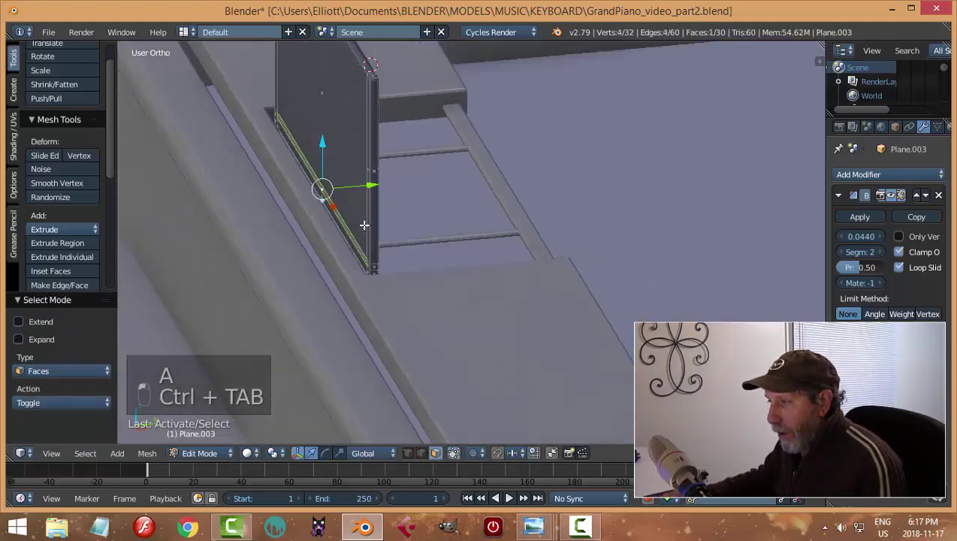
scroll(364, 211, "up", 3)
key("e")
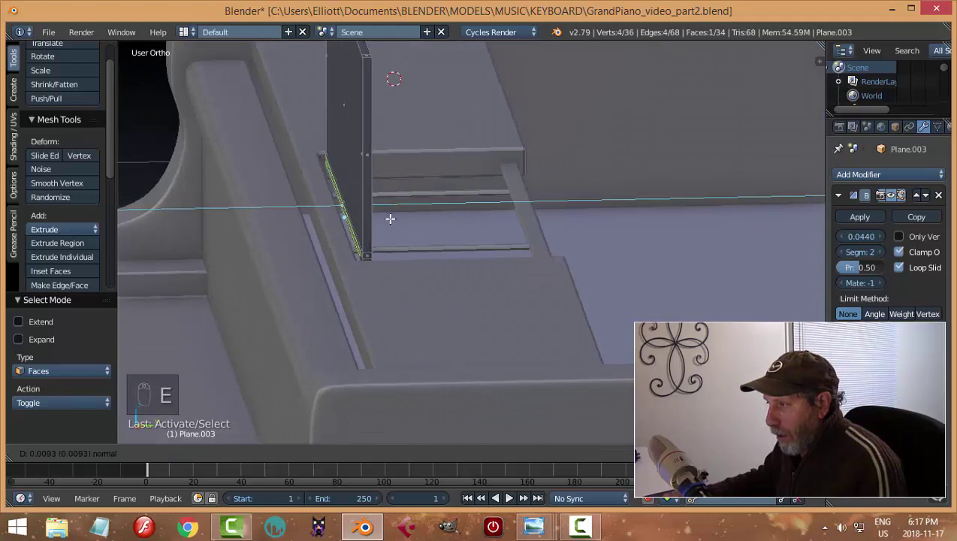
left_click(391, 218)
key("a")
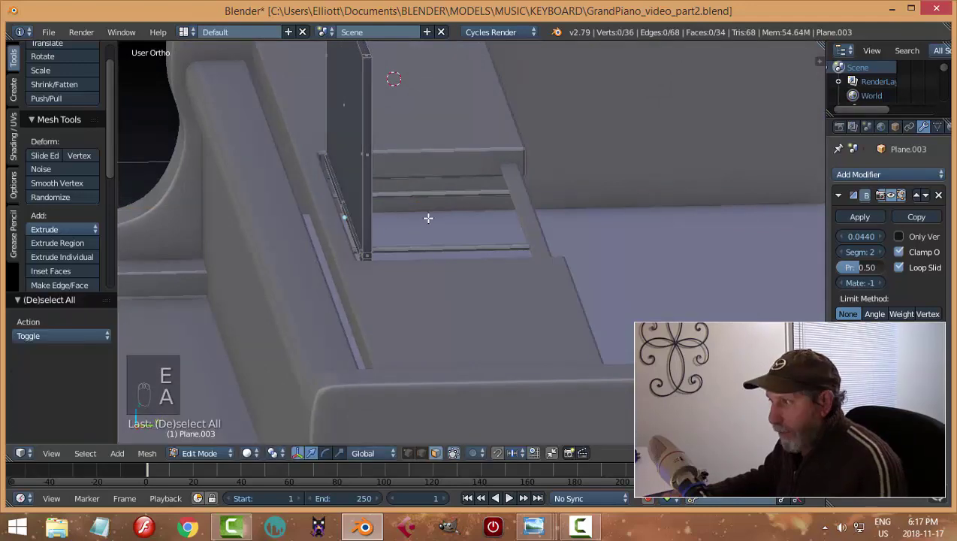
key("Tab")
key("a")
key("a")
Tilt the panel back by rotating it about -29 degrees around the global X axis, and deselect it.
middle_click_drag(408, 222, 428, 197)
right_click(365, 164)
key("r")
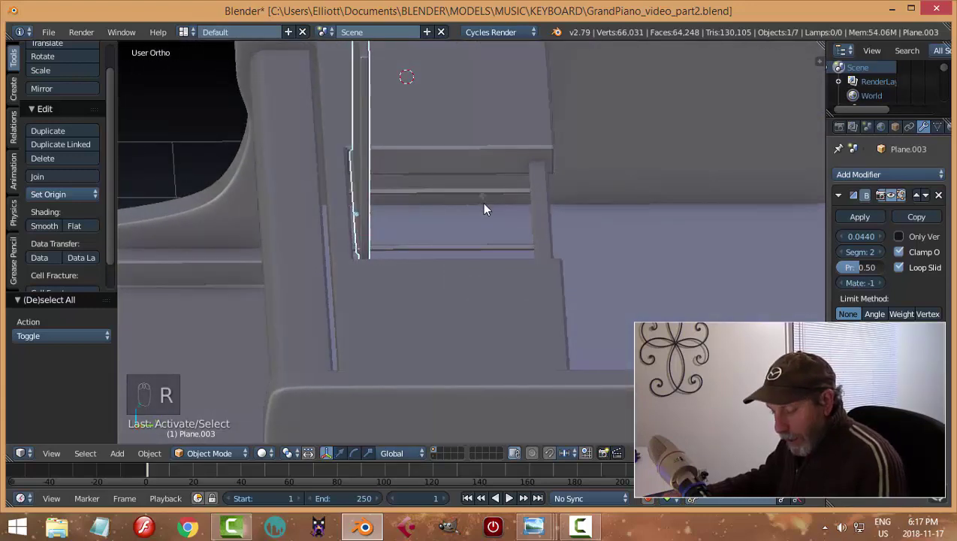
key("x")
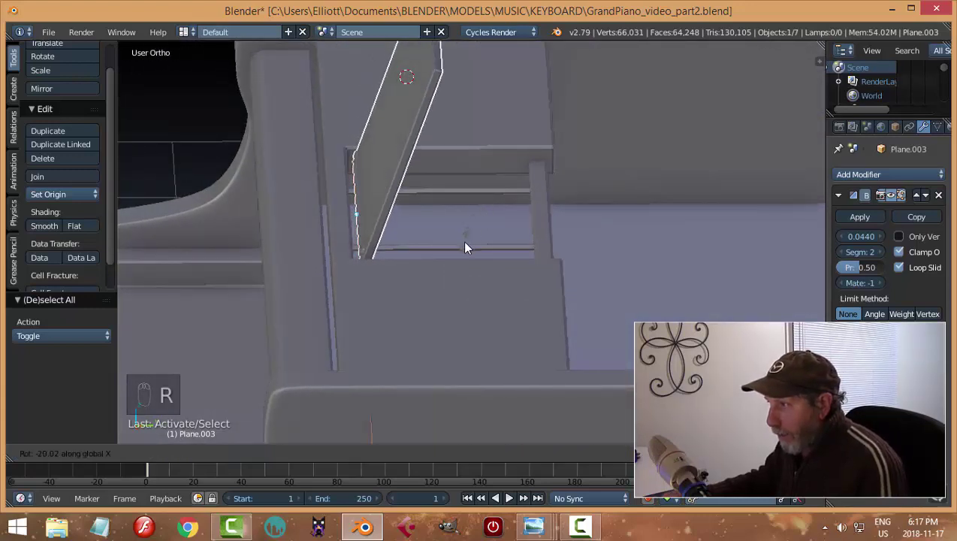
left_click(519, 240)
key("a")
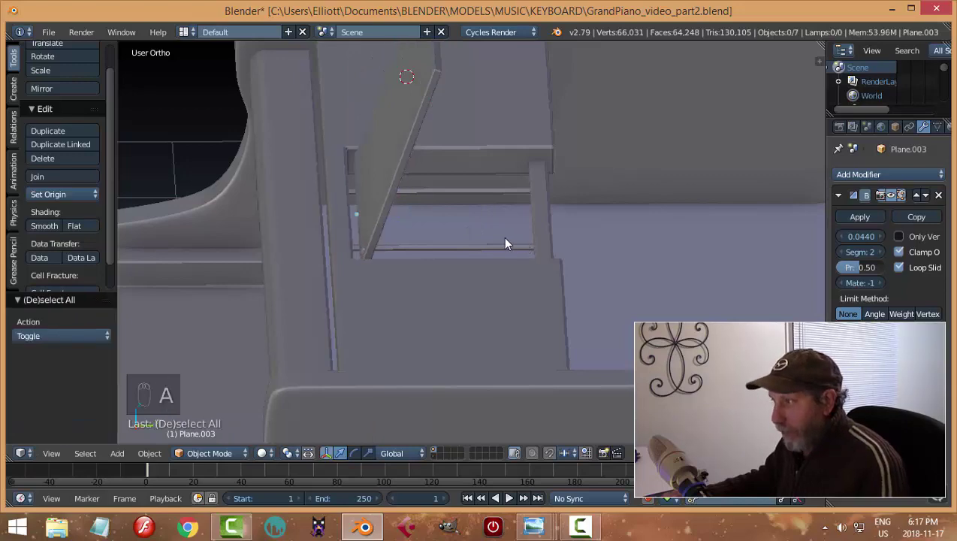
Shift the tilted music stand panel about -0.009 along the global Y axis and deselect it.
middle_click_drag(502, 236, 426, 222)
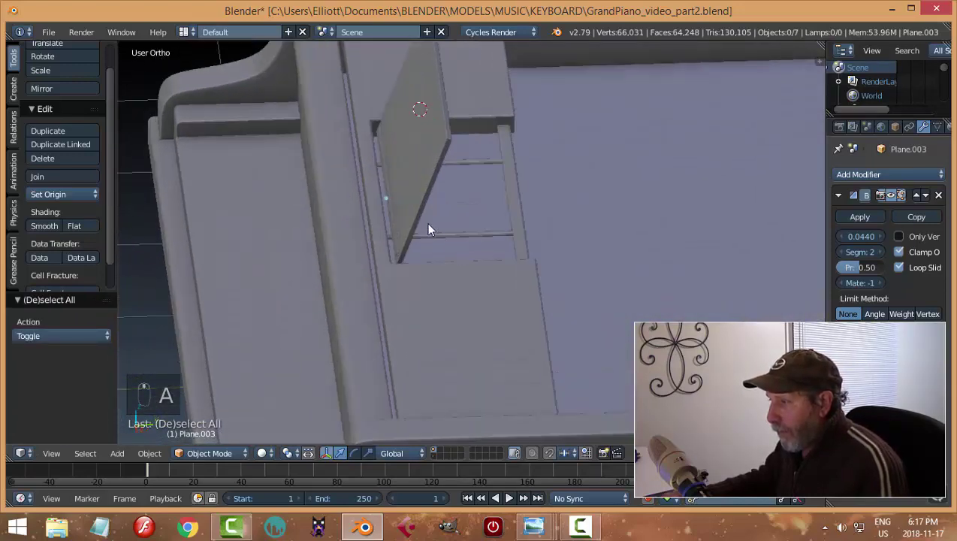
right_click(442, 210)
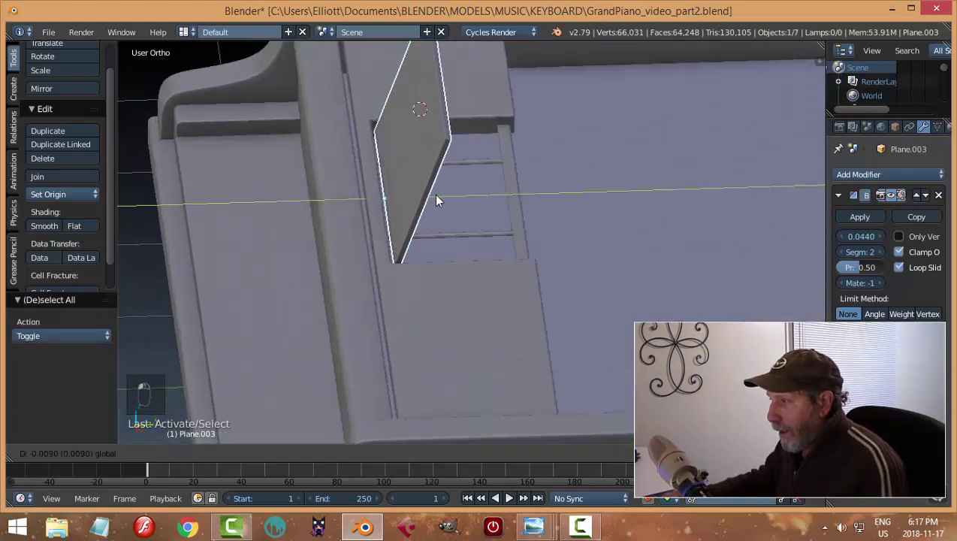
left_click(436, 197)
key("a")
middle_click_drag(498, 223, 528, 228)
scroll(488, 194, "down", 4)
Undo the recent panel edits back to before its tilt, so that it stands upright.
key("ctrl+z")
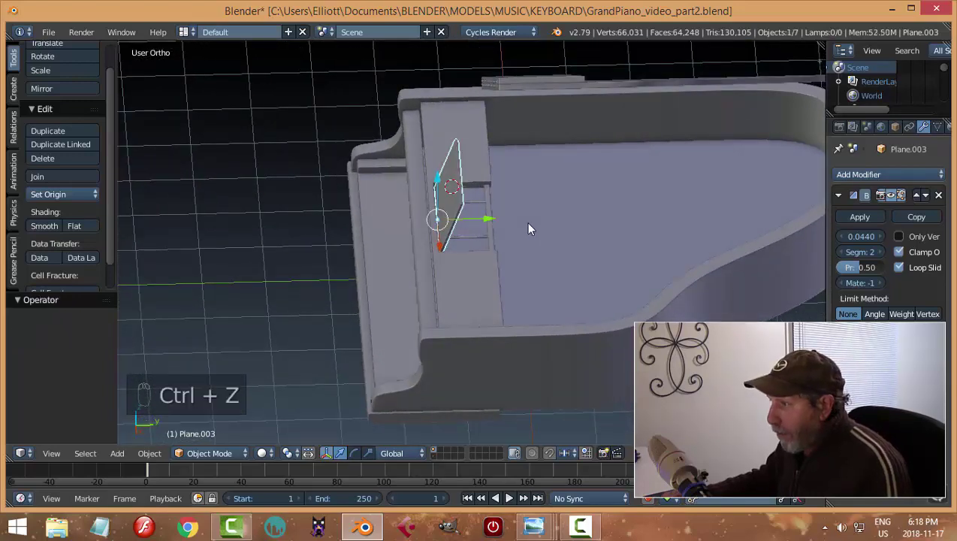
key("ctrl+z")
key("ctrl+z")
key("ctrl+z")
key("ctrl+z")
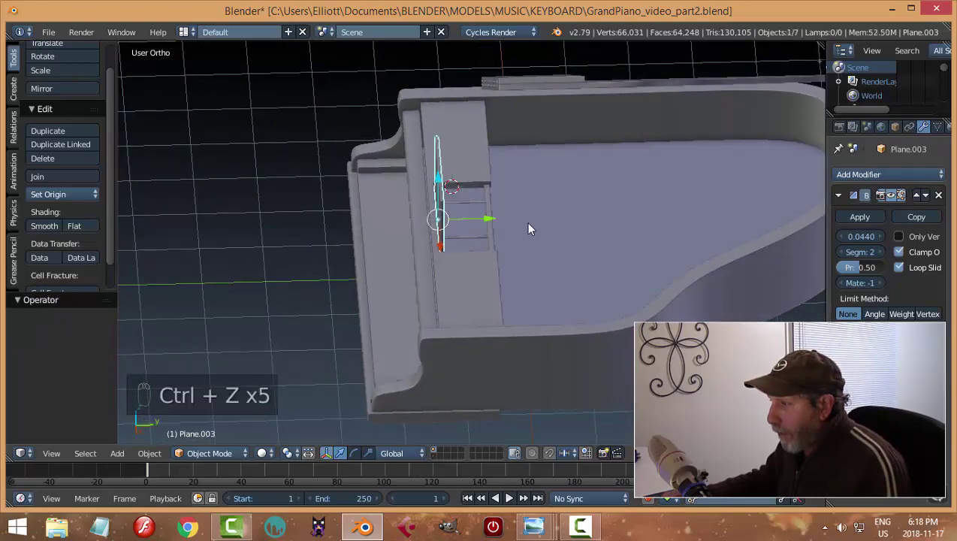
Duplicate the panel's large front face in place, separate the copy into its own object and return to Object Mode.
middle_click_drag(528, 229, 578, 214)
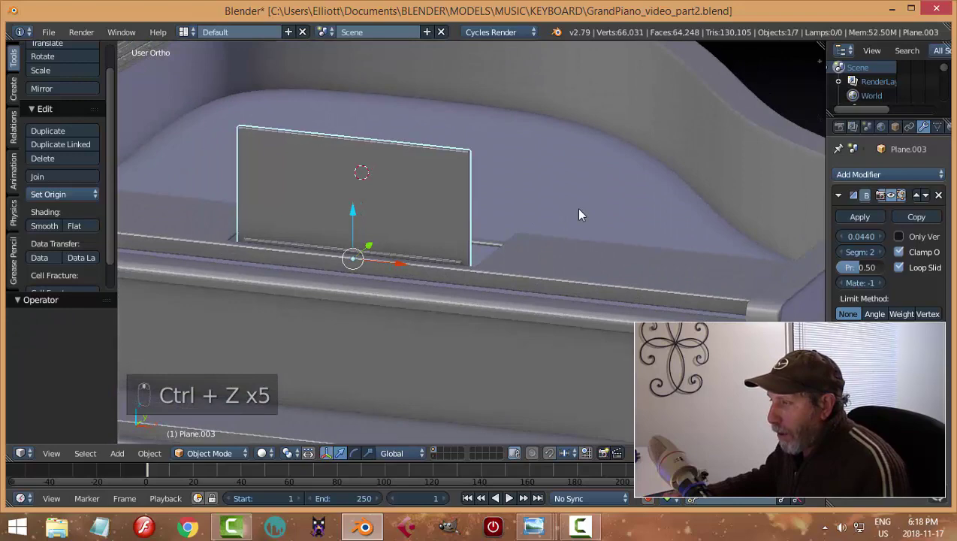
right_click(413, 186)
right_click(384, 177)
key("Tab")
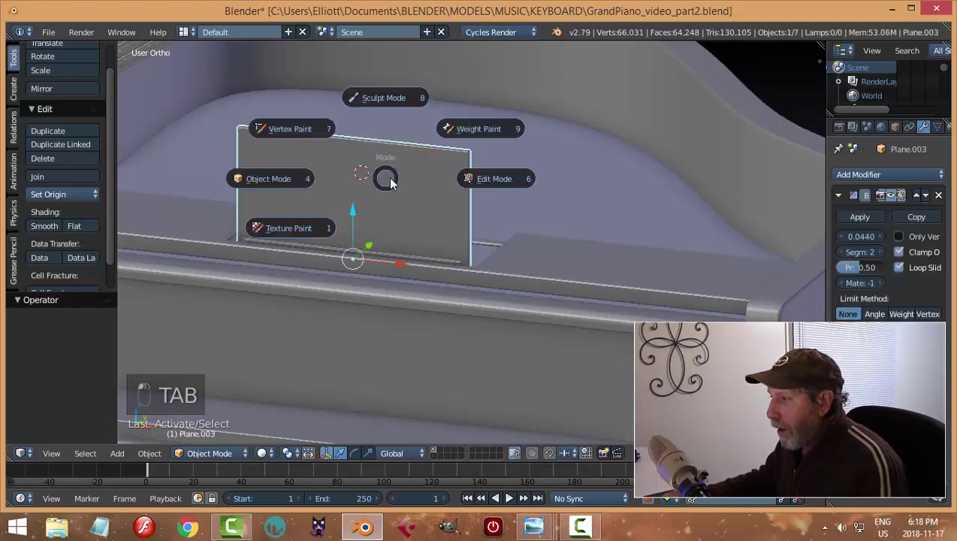
left_click(425, 186)
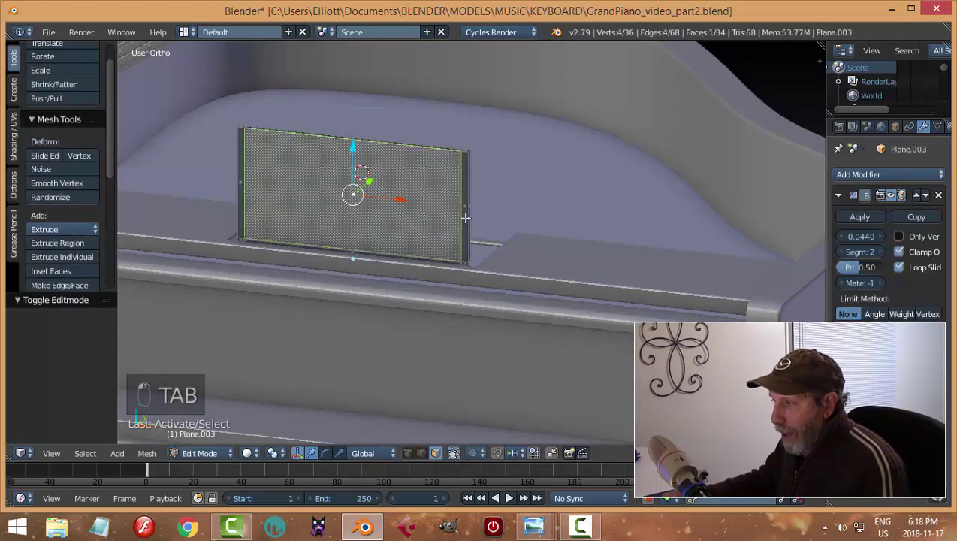
middle_click_drag(466, 218, 437, 221)
key("shift+d")
right_click(437, 220)
key("p")
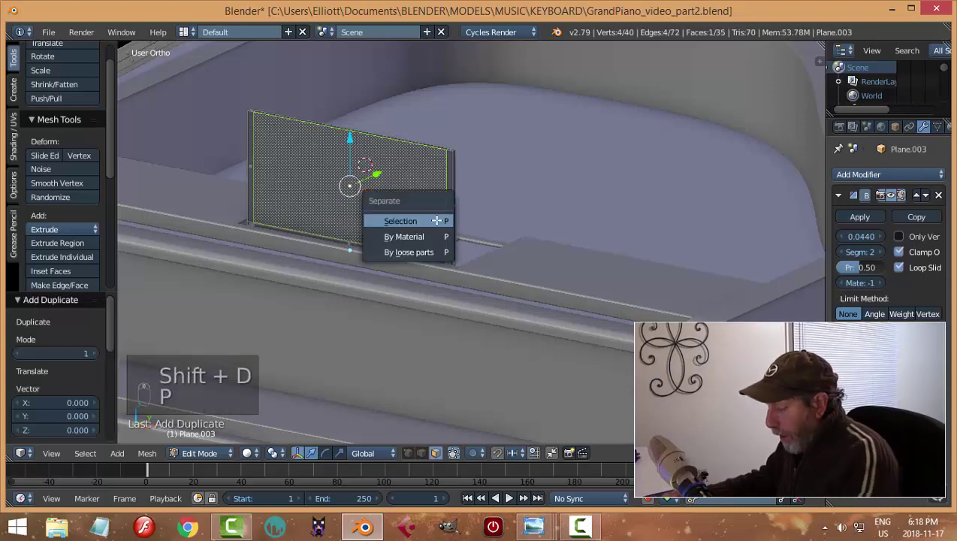
left_click(436, 220)
key("Tab")
left_click(368, 228)
Set the separated face's origin to its geometry and narrow it to about 0.384 along the X axis.
right_click(419, 190)
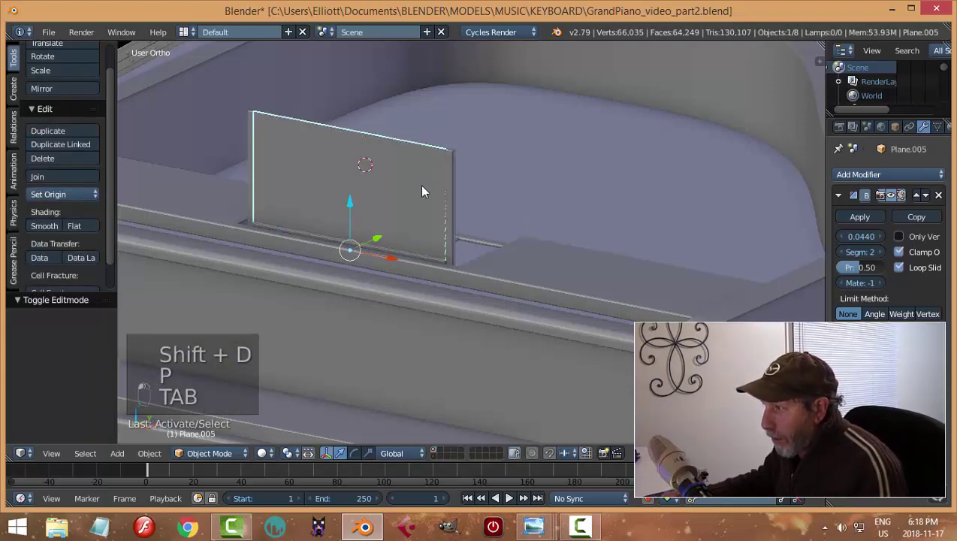
left_click(65, 193)
left_click(79, 229)
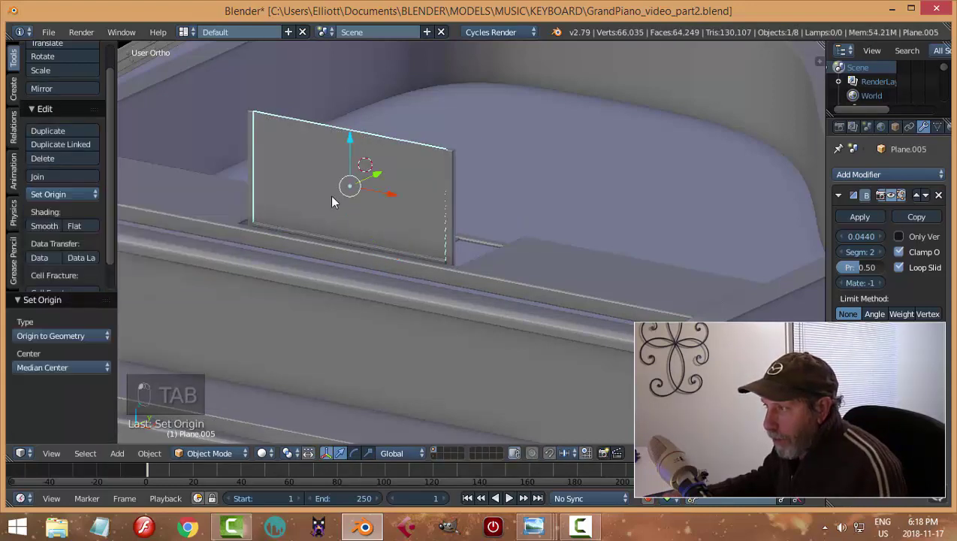
middle_click_drag(330, 195, 455, 201)
key("s")
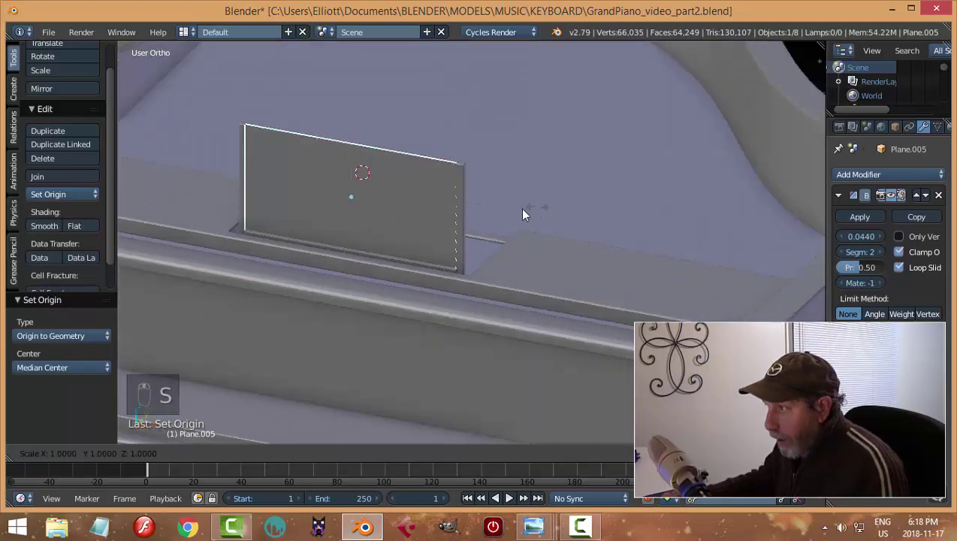
key("x")
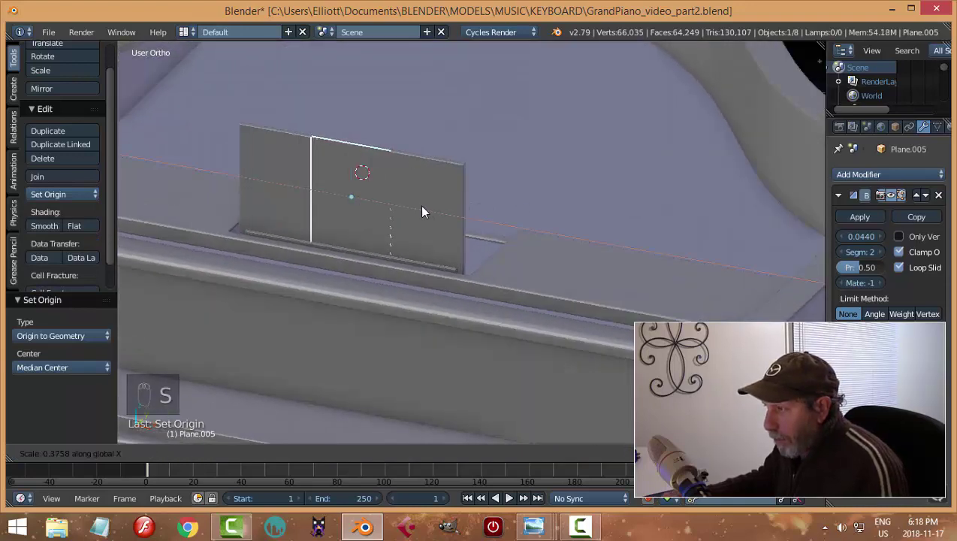
left_click(419, 204)
Open the narrow separated face in Edit Mode and switch the mesh selection to edges.
right_click(372, 153)
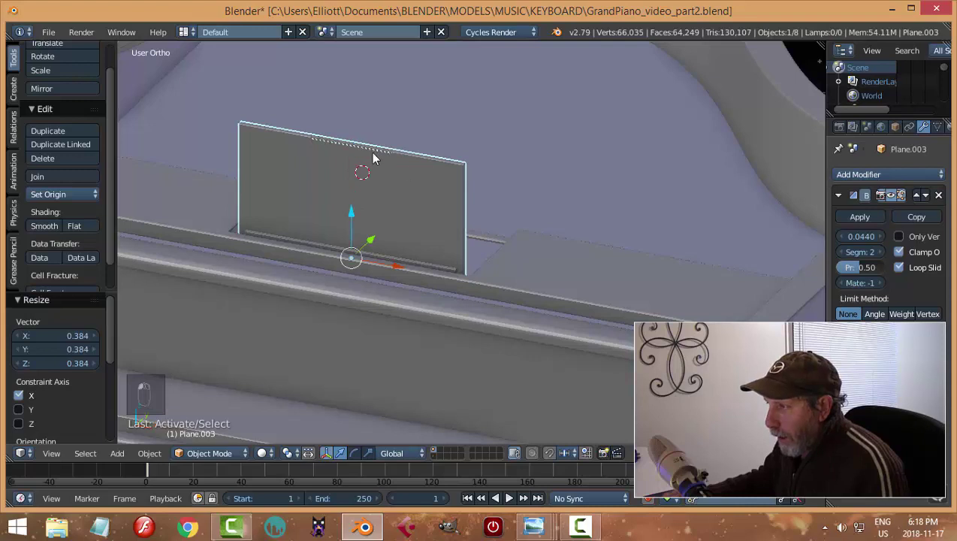
key("a")
right_click(364, 191)
middle_click_drag(364, 191, 444, 174)
key("Tab")
left_click(558, 177)
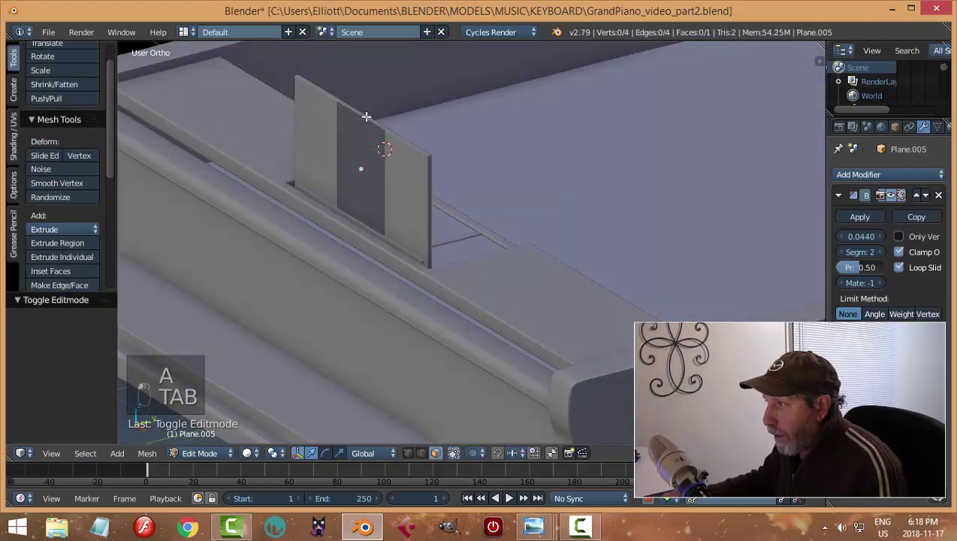
right_click(361, 117)
key("a")
key("a")
key("ctrl+Tab")
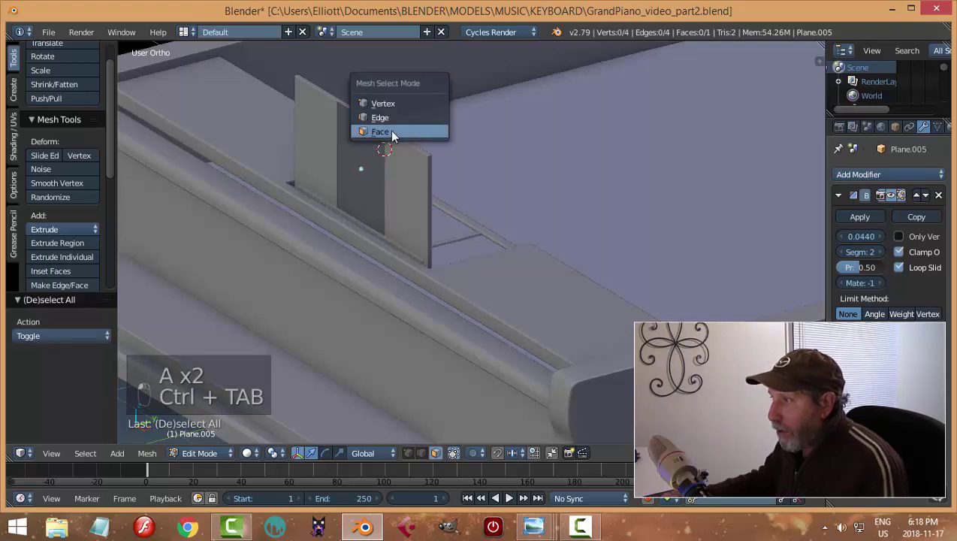
left_click(370, 116)
Raise the narrow face's top edge about 0.261 along Z so it stands taller than the panel behind it.
right_click(365, 120)
key("g")
key("z")
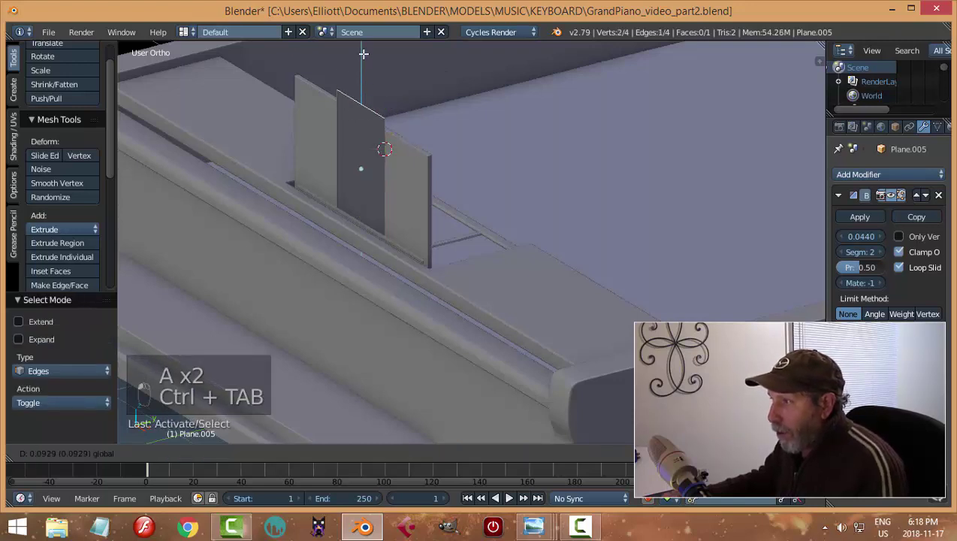
left_click(366, 436)
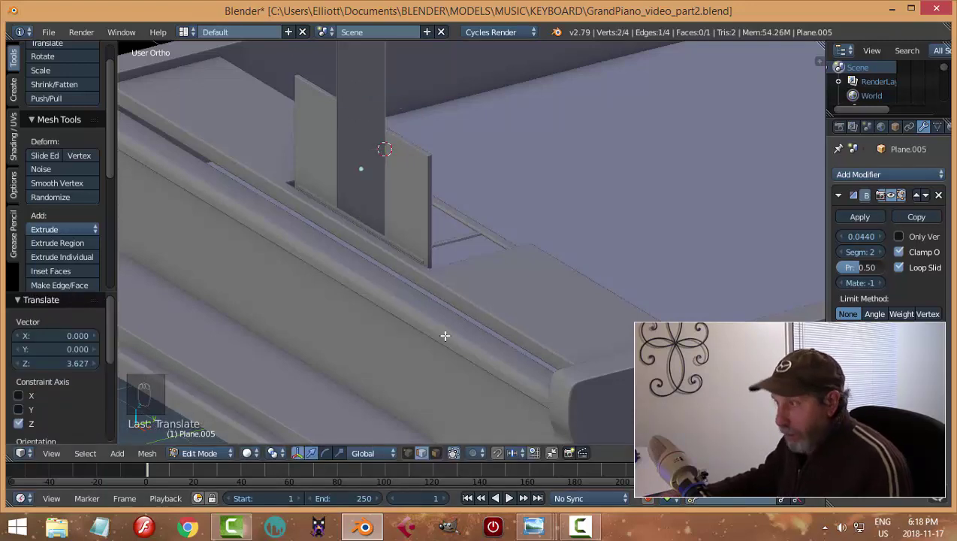
key("ctrl+z")
scroll(426, 178, "down", 3)
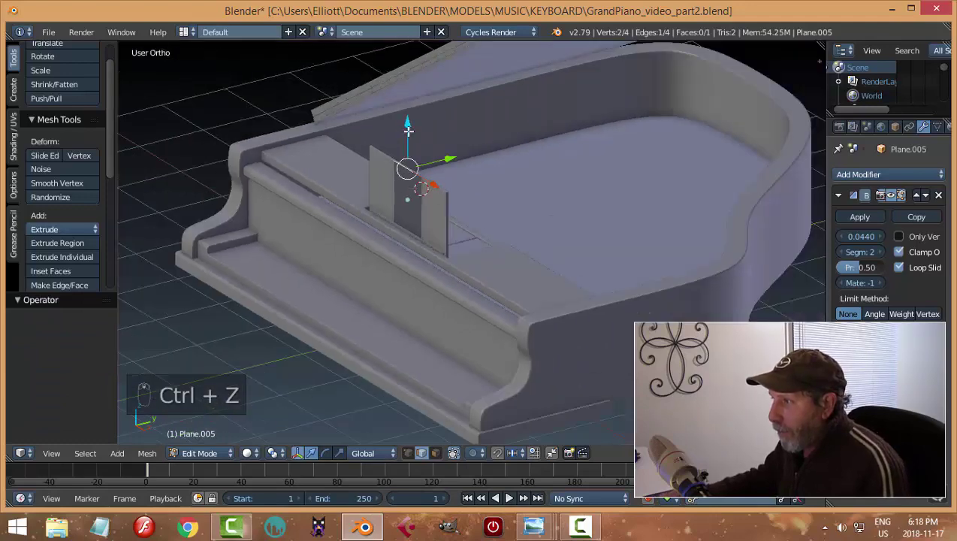
left_click_drag(408, 130, 409, 113)
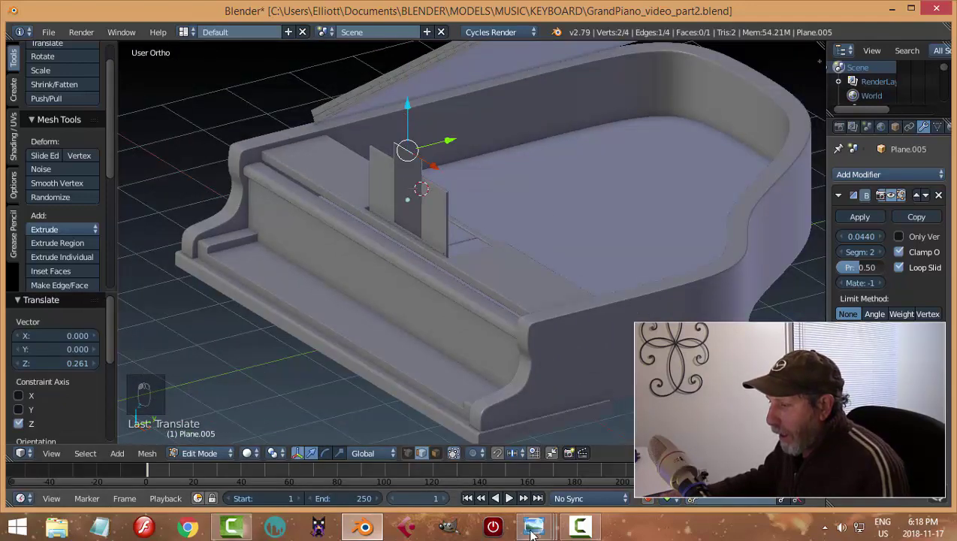
Switch to Windows Photo Viewer to check the sheet music's proportions in the reference piano photo, and return to Blender.
mouse_move(534, 527)
left_click(391, 458)
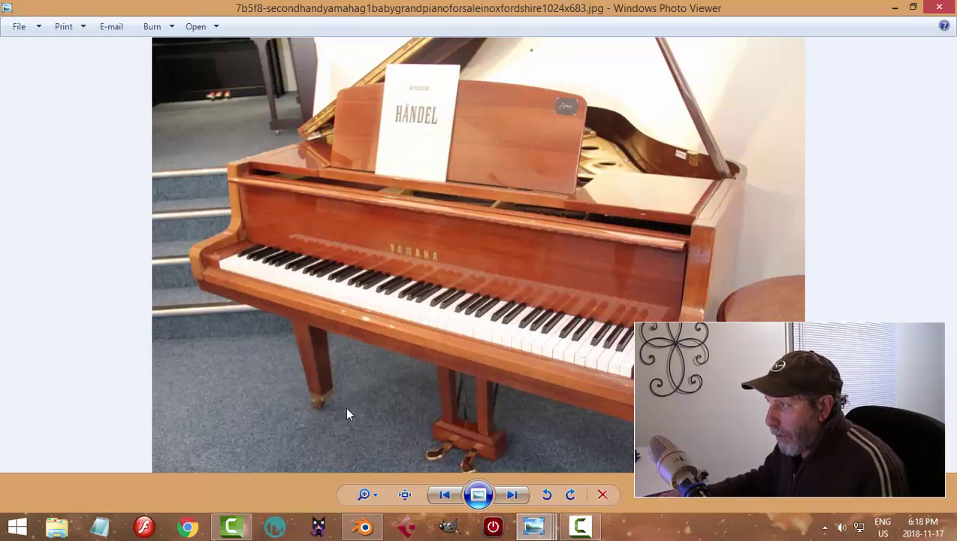
left_click(366, 527)
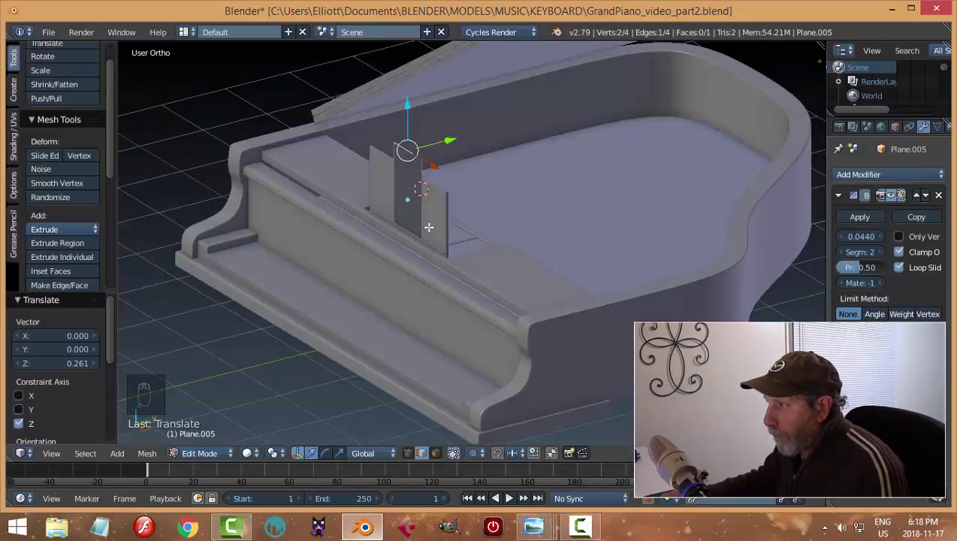
Select the whole sheet face and widen it by about 1.146 along the X axis.
scroll(486, 216, "up", 4)
key("a")
key("a")
key("a")
middle_click_drag(502, 213, 512, 209)
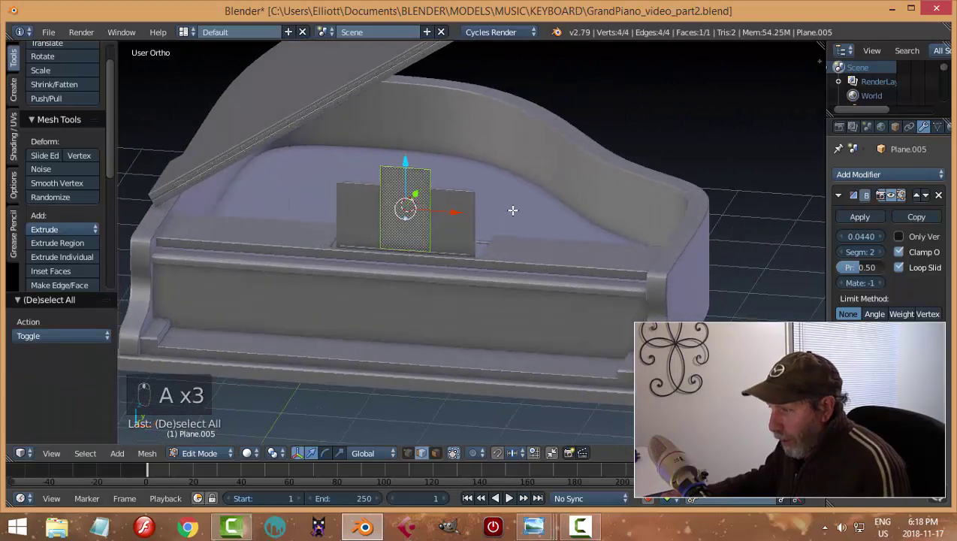
key("s")
key("x")
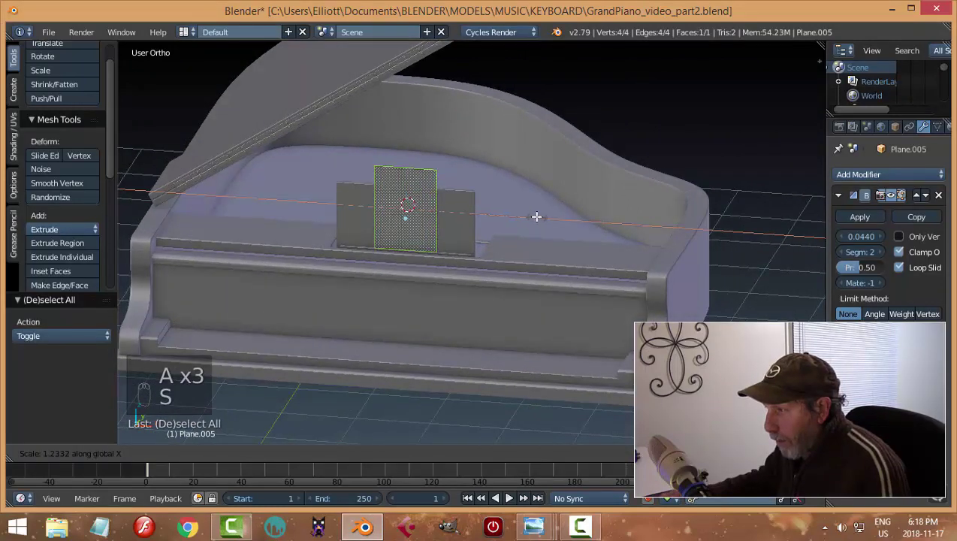
left_click(526, 215)
Extrude the sheet face by about 0.009 to give it thickness, deselect all and return to Object Mode.
middle_click_drag(527, 215, 566, 278)
scroll(422, 202, "up", 2)
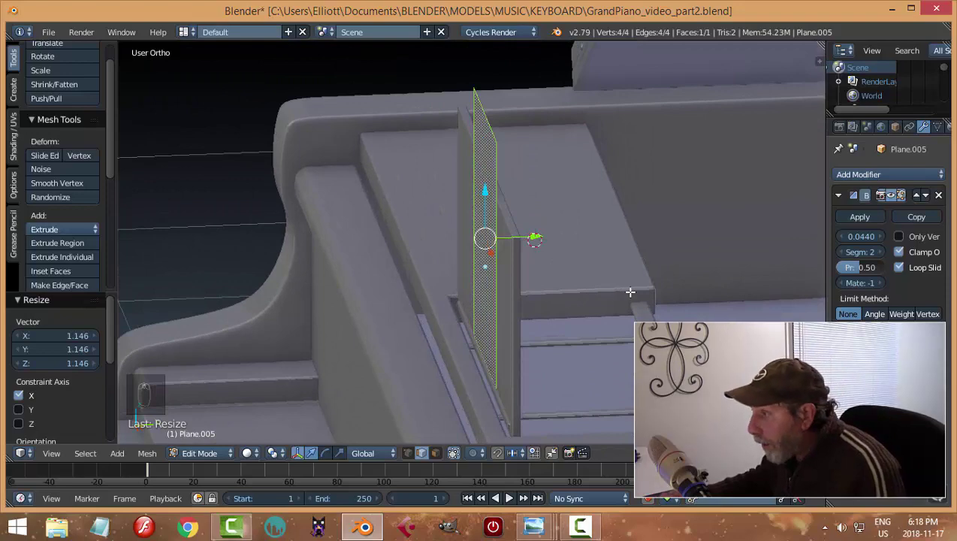
middle_click_drag(630, 292, 620, 290)
key("e")
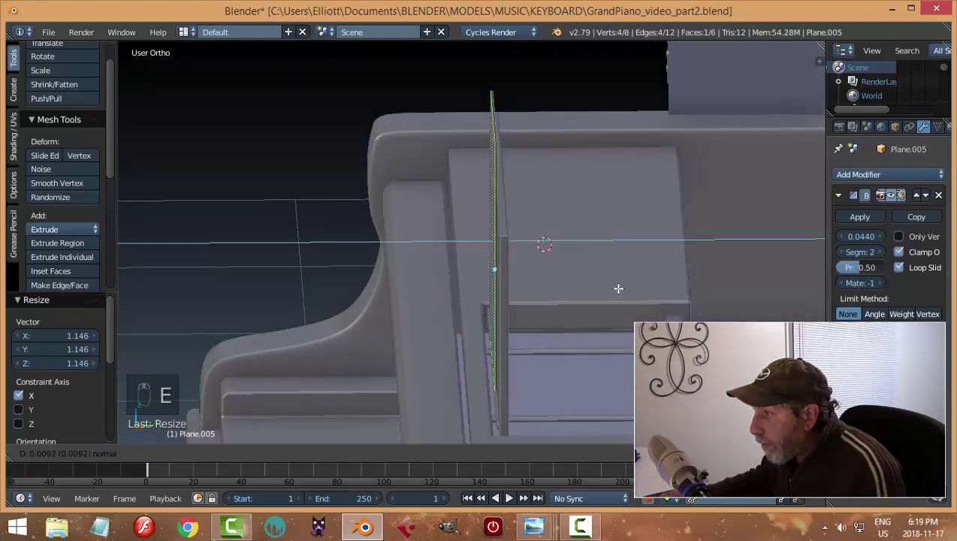
left_click(618, 288)
key("a")
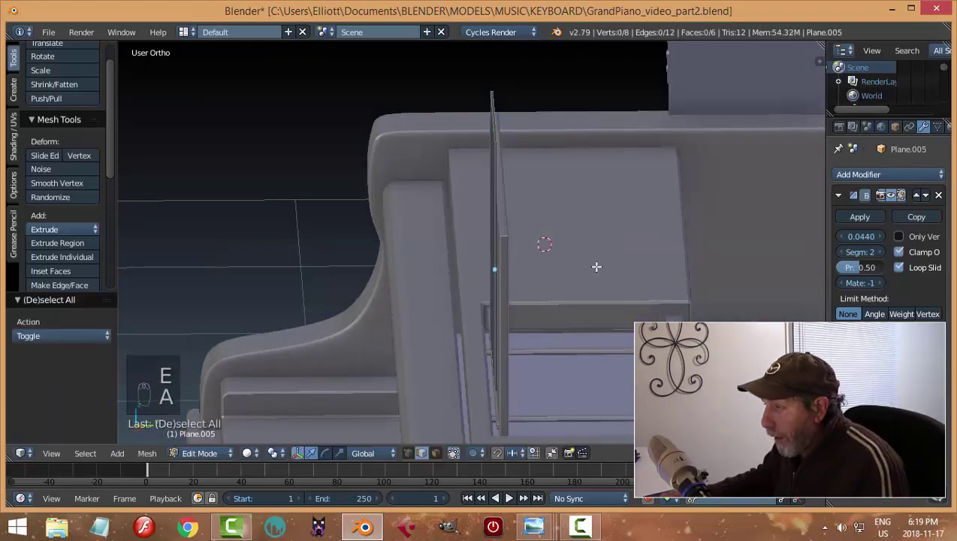
key("Tab")
Nudge the sheet object slightly along the Z axis above the panel's bottom lip and deselect it.
middle_click_drag(538, 269, 637, 246)
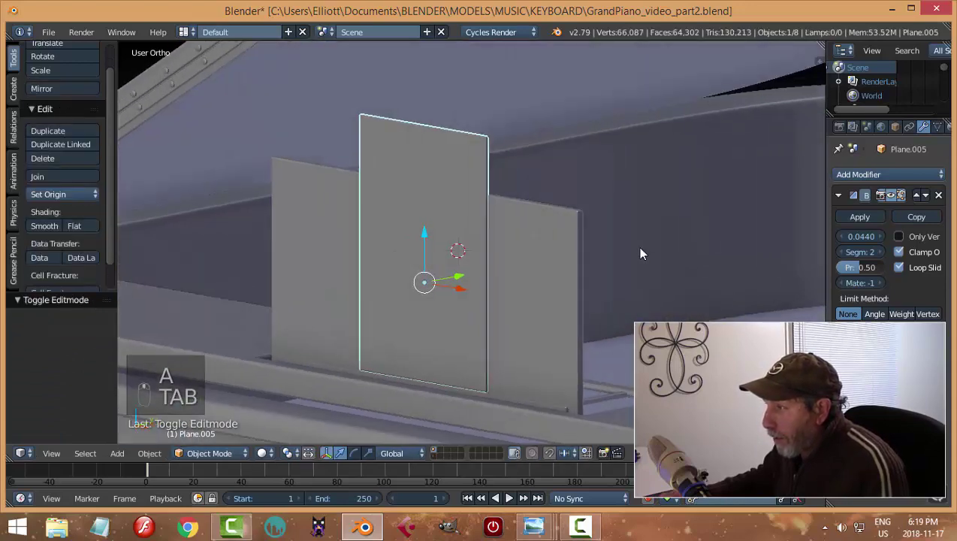
scroll(552, 276, "up", 3)
key("a")
key("a")
middle_click_drag(527, 288, 484, 292)
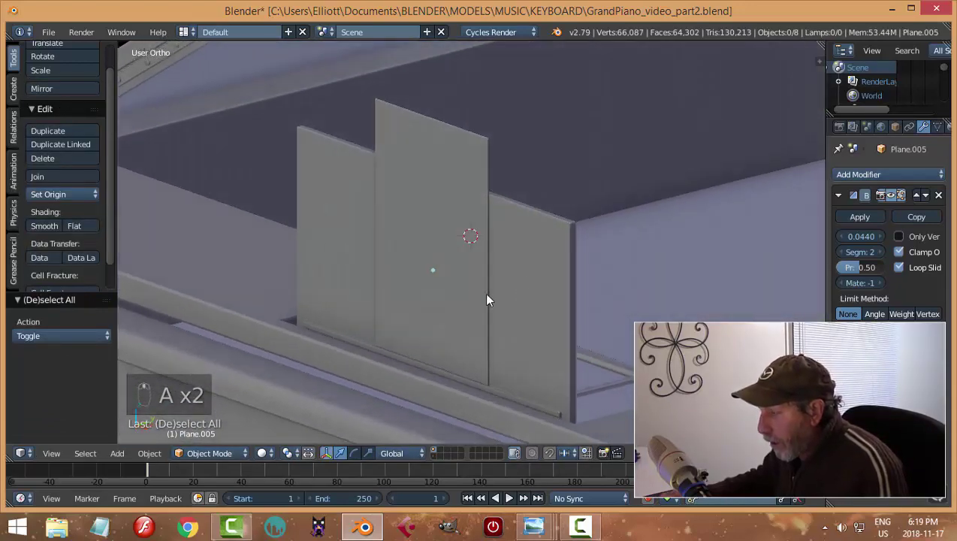
right_click(468, 261)
key("g")
key("z")
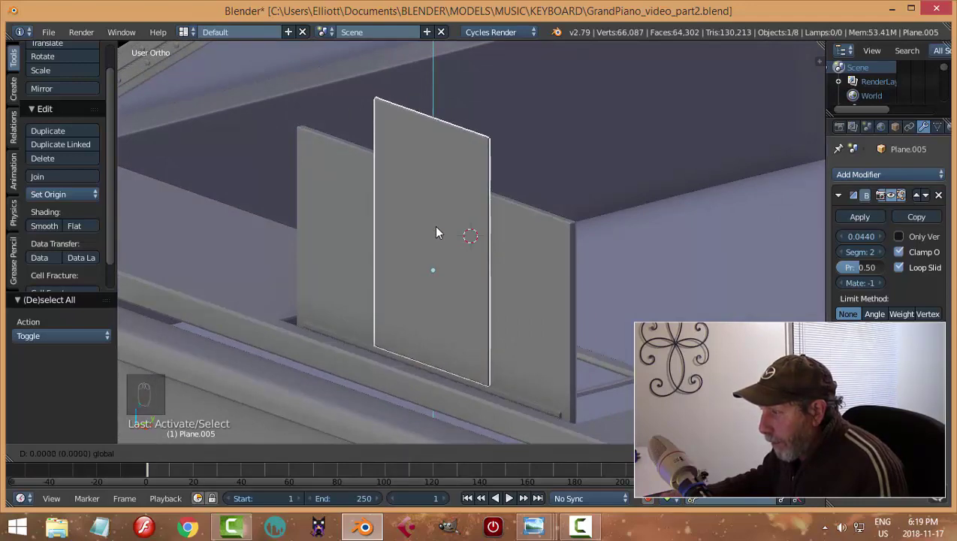
left_click(434, 226)
key("a")
Select the sheet and the stand panel together and tilt them back about -15.8 degrees around the global X axis.
middle_click_drag(601, 282, 510, 288)
right_click(412, 207)
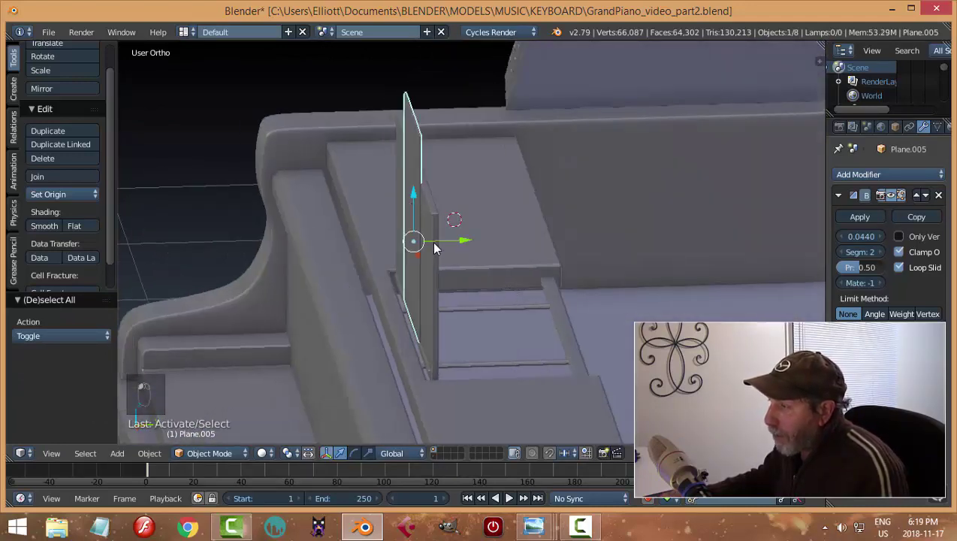
right_click(434, 274, "shift")
middle_click_drag(435, 274, 541, 289)
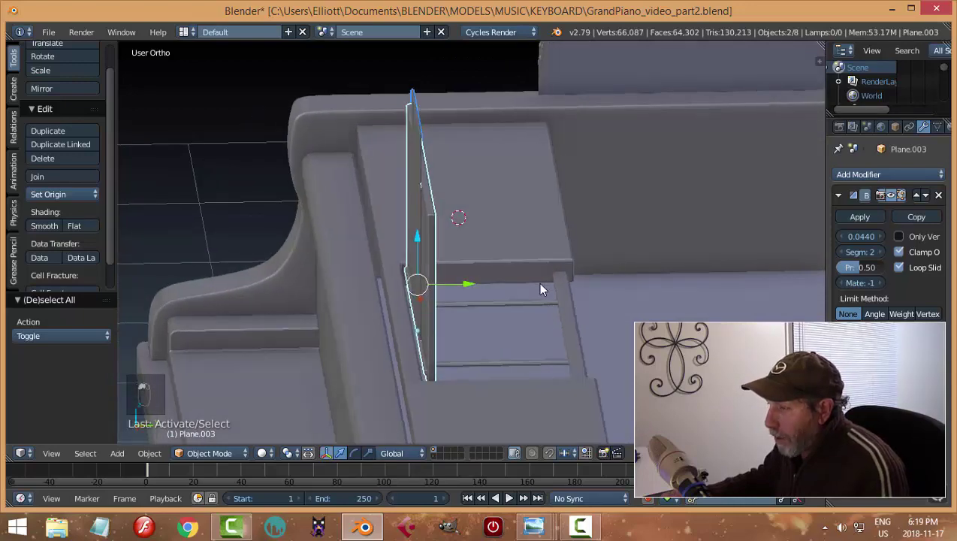
key("r")
key("x")
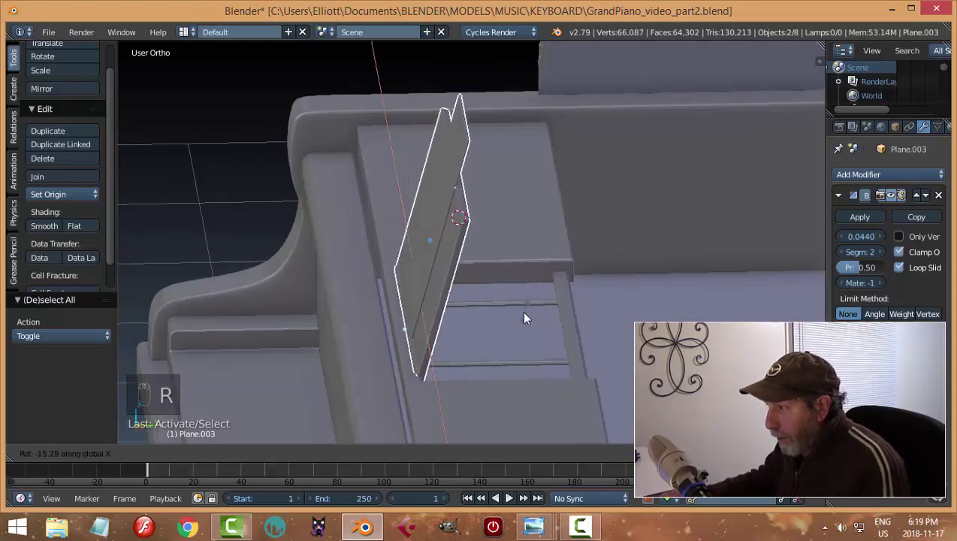
left_click(502, 302)
Move the tilted sheet and panel about 0.063 along the global Y axis.
key("g")
key("y")
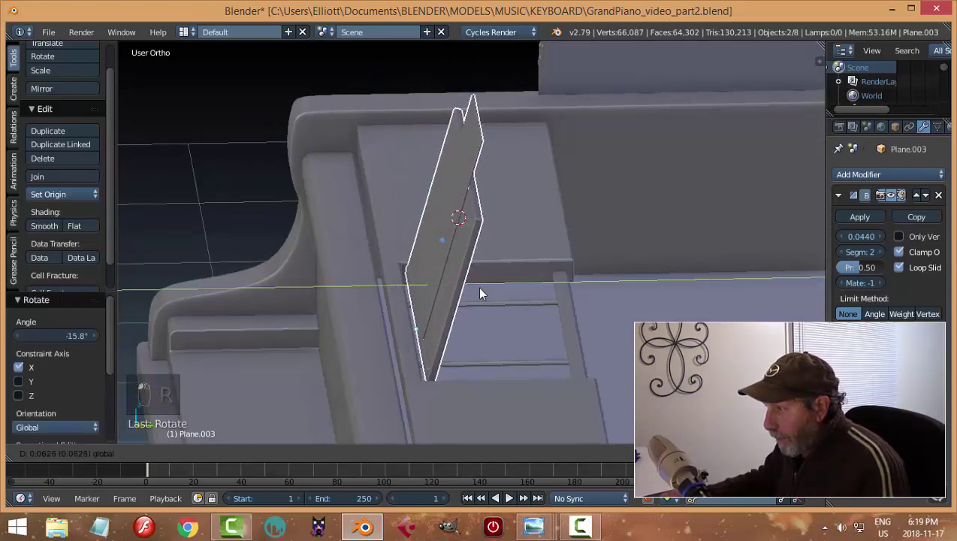
left_click(541, 302)
Rotate the sheet and stand panel slightly further back around the global X axis and deselect them.
key("r")
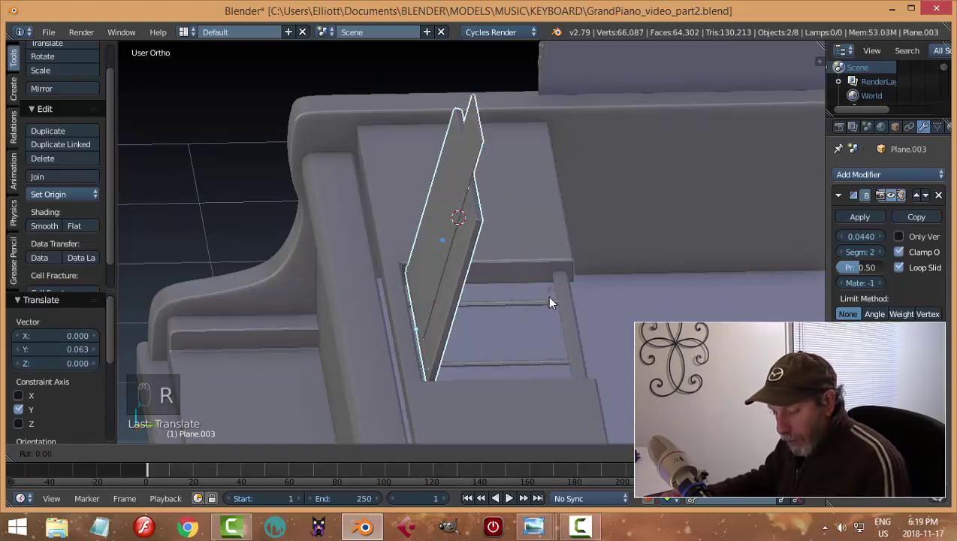
key("x")
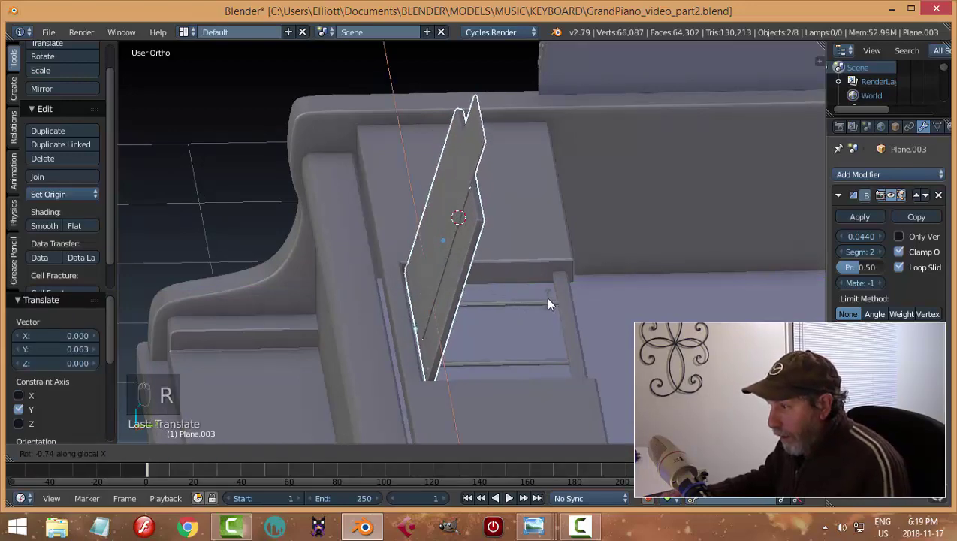
left_click(547, 300)
key("a")
In Edit Mode on the music stand panel, dissolve the two vertical edge loops near its outer side edges.
middle_click_drag(525, 300, 448, 300)
scroll(587, 289, "down", 6)
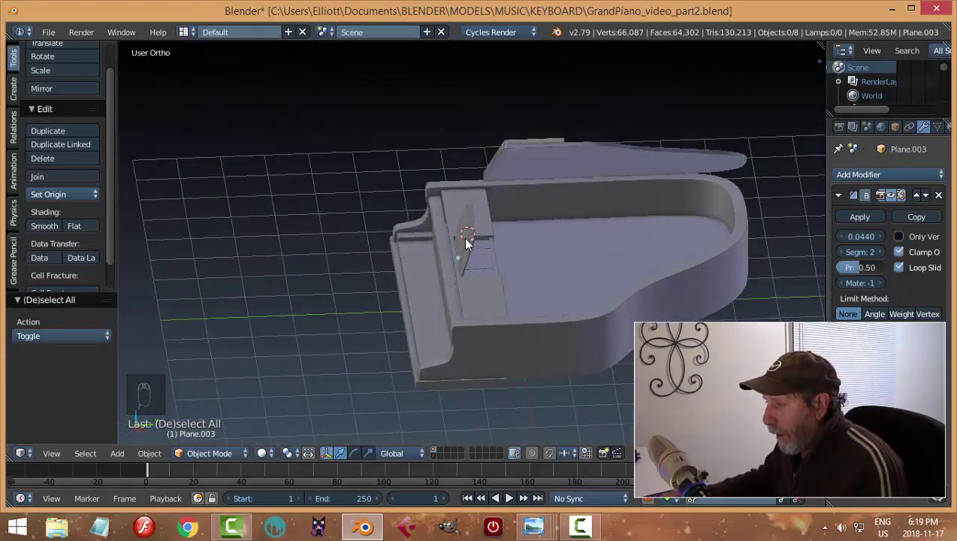
middle_click_drag(465, 242, 655, 239)
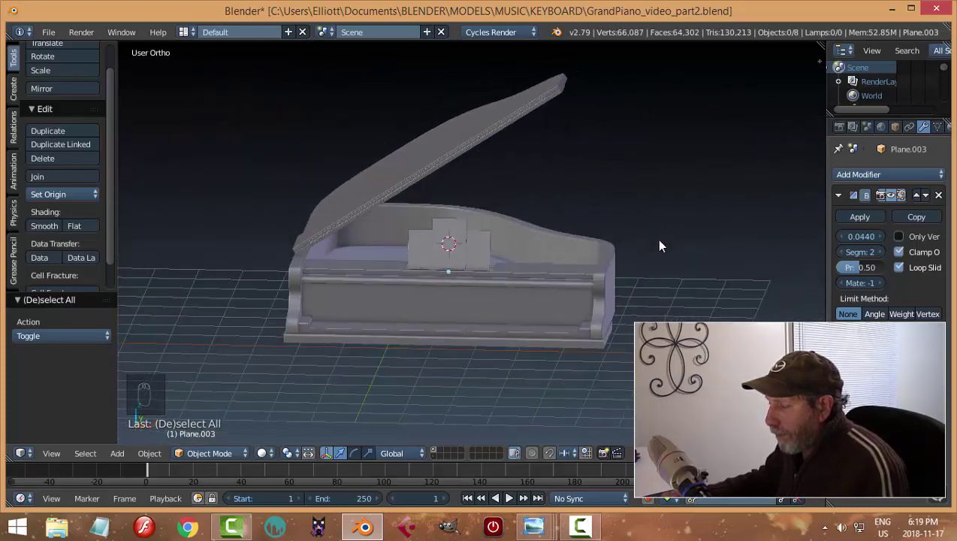
scroll(561, 257, "up", 6)
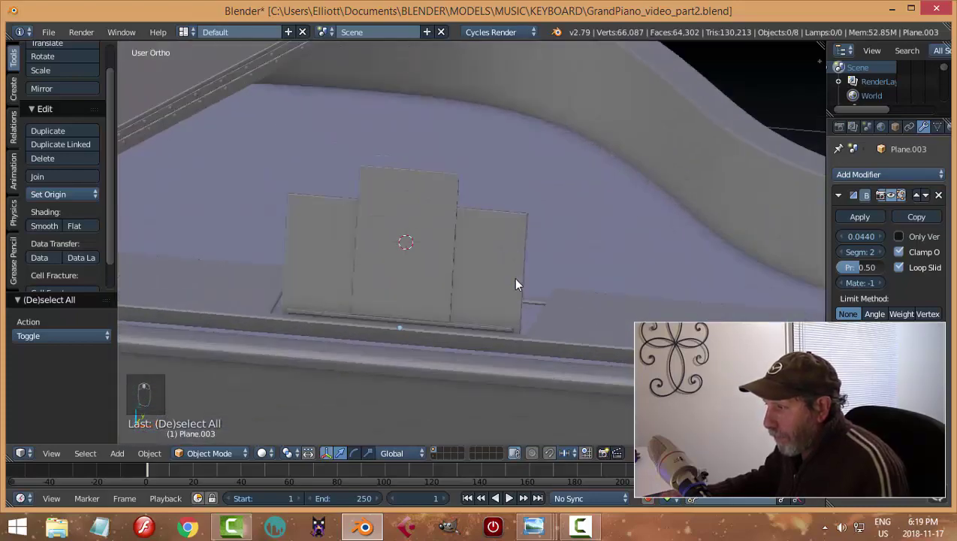
mouse_move(515, 284)
middle_mouse_down()
mouse_move(537, 243)
mouse_move(501, 275)
middle_mouse_up()
right_click_drag(502, 275, 590, 235)
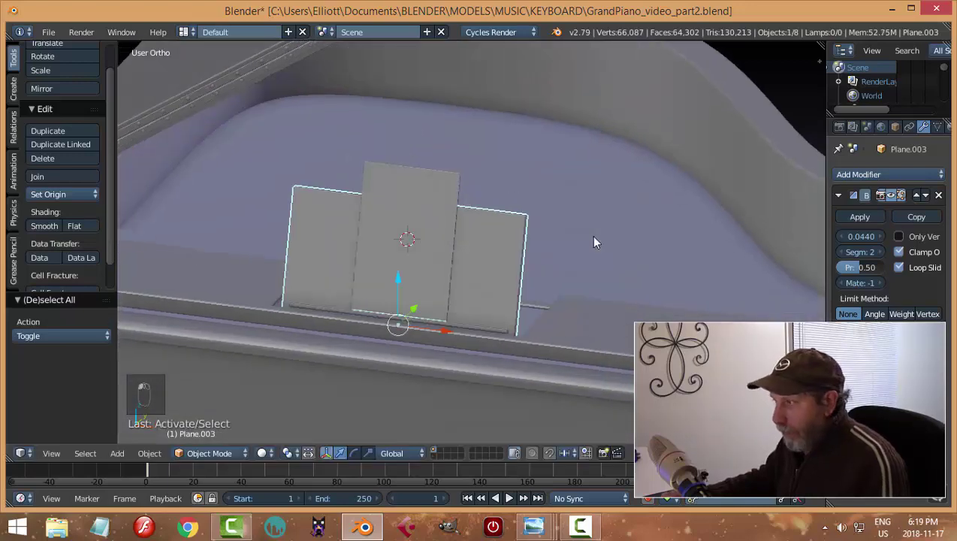
key("Tab")
left_click(648, 241)
middle_click_drag(584, 263, 523, 272)
scroll(513, 265, "up", 4)
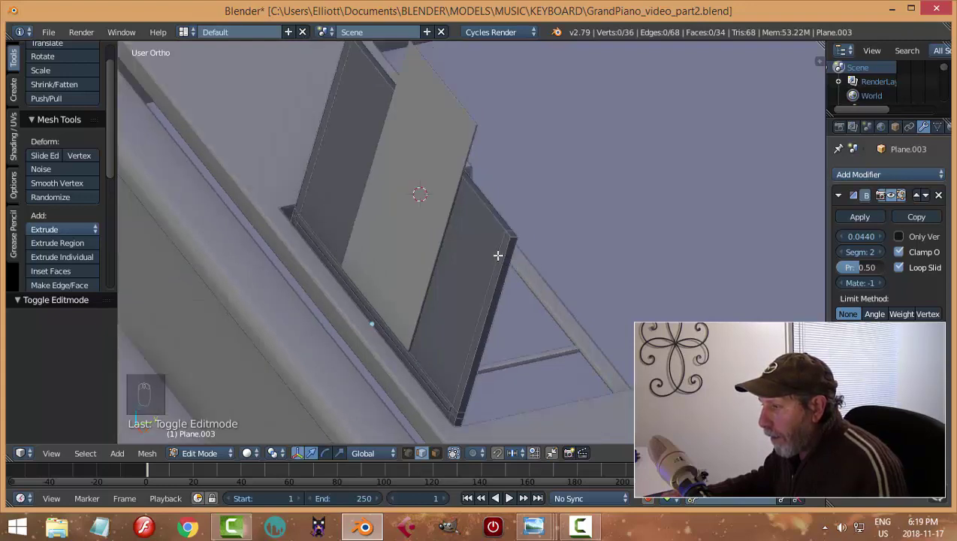
right_click(498, 255, "alt")
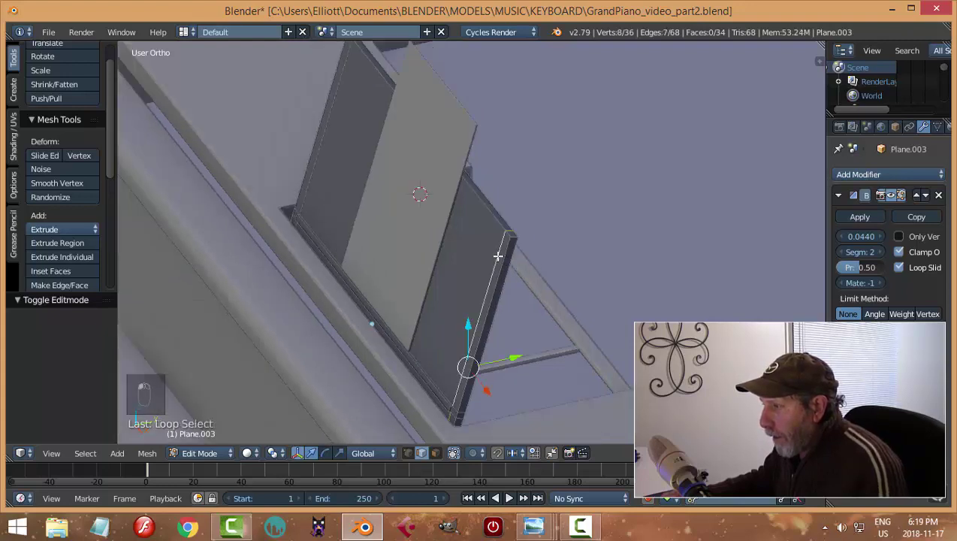
right_click(322, 131, "alt+shift")
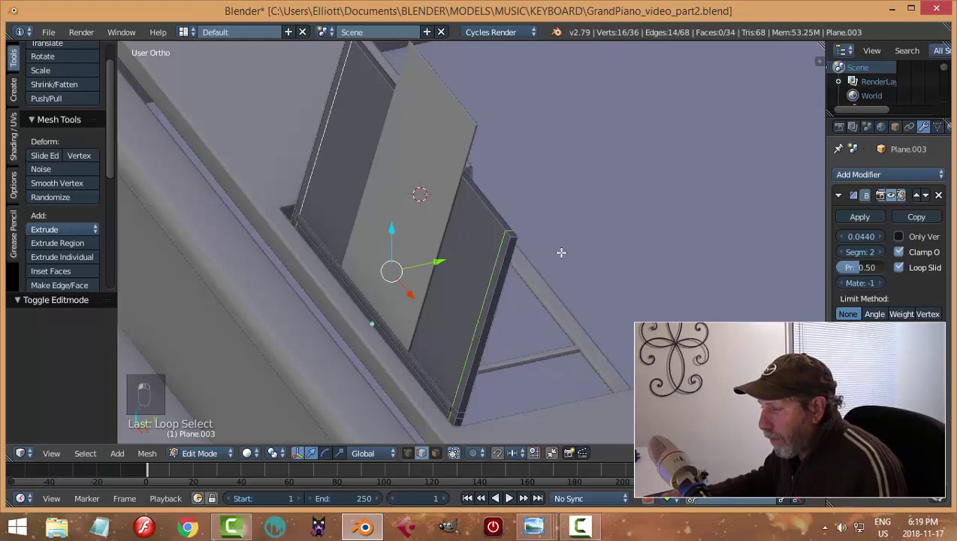
key("x")
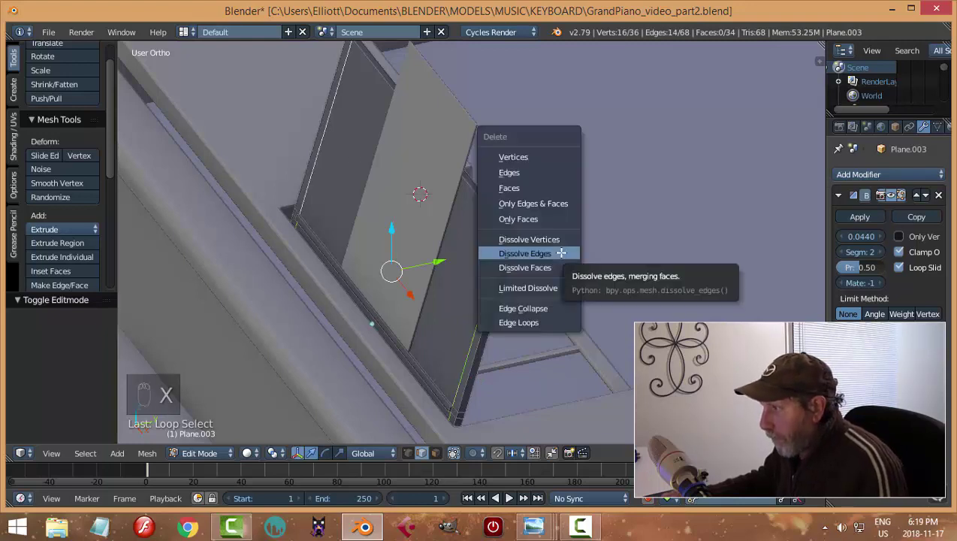
left_click(561, 252)
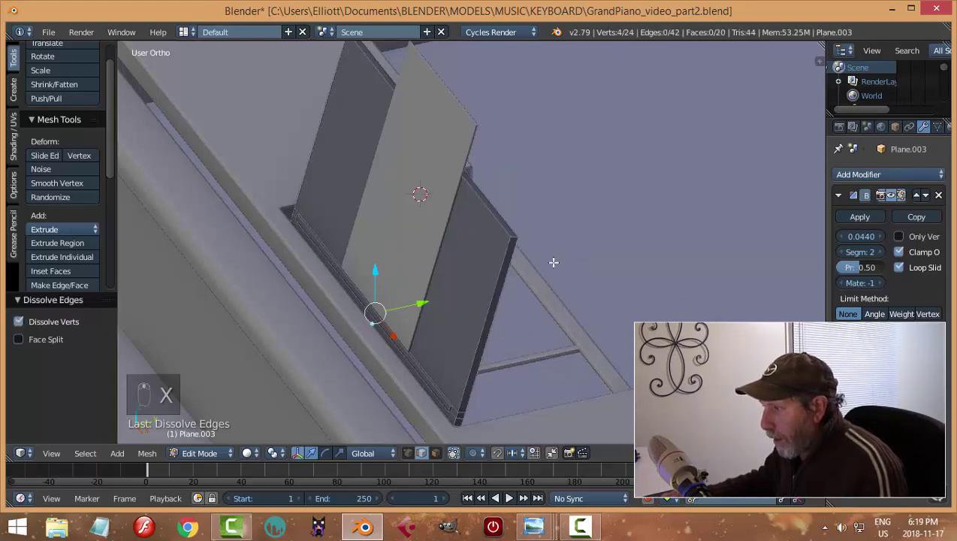
Bevel the panel's two upper outer corner edges by about 0.078 with 4 segments.
middle_click_drag(552, 259, 517, 163)
scroll(548, 243, "up", 3)
scroll(528, 165, "down", 3)
scroll(542, 159, "up", 2)
right_click(517, 115)
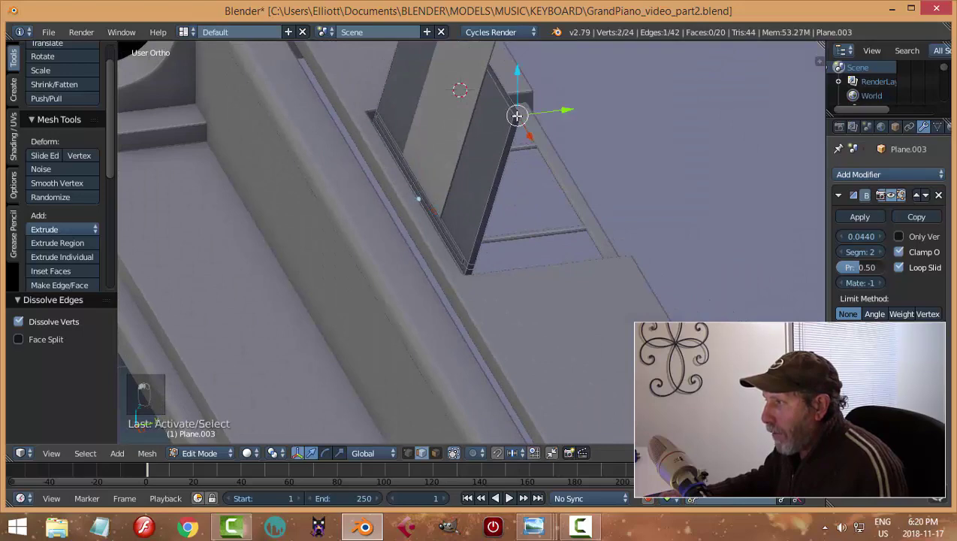
middle_click_drag(517, 116, 277, 127)
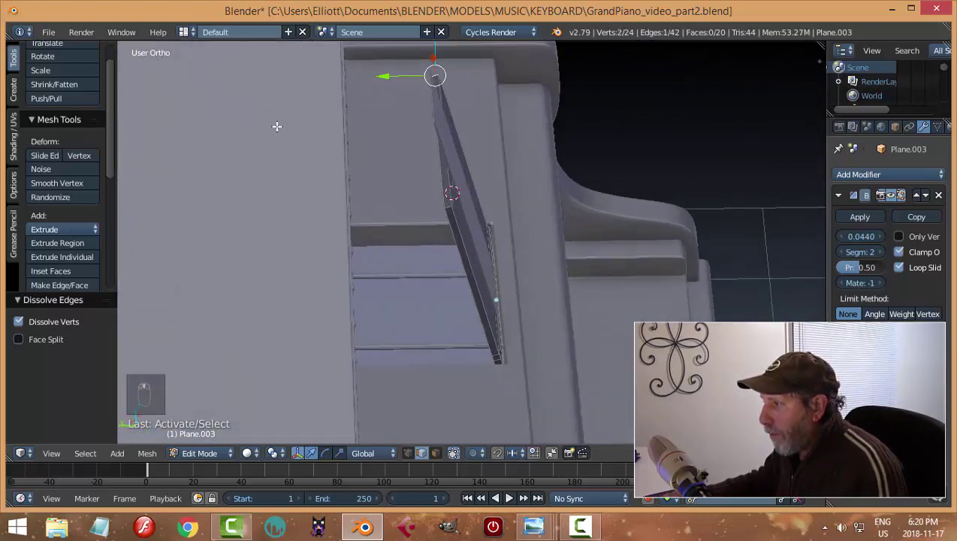
scroll(435, 199, "up", 1)
middle_click_drag(624, 204, 664, 199)
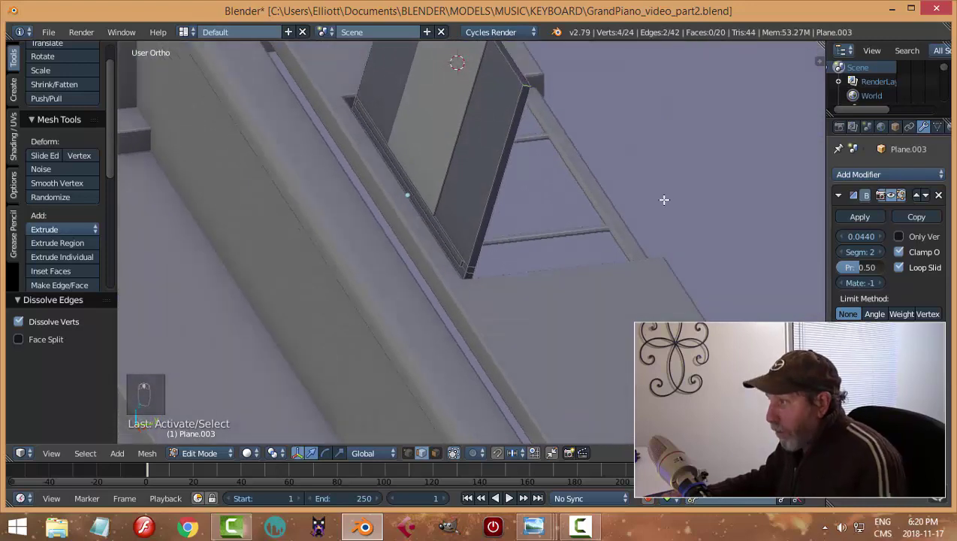
key("ctrl+b")
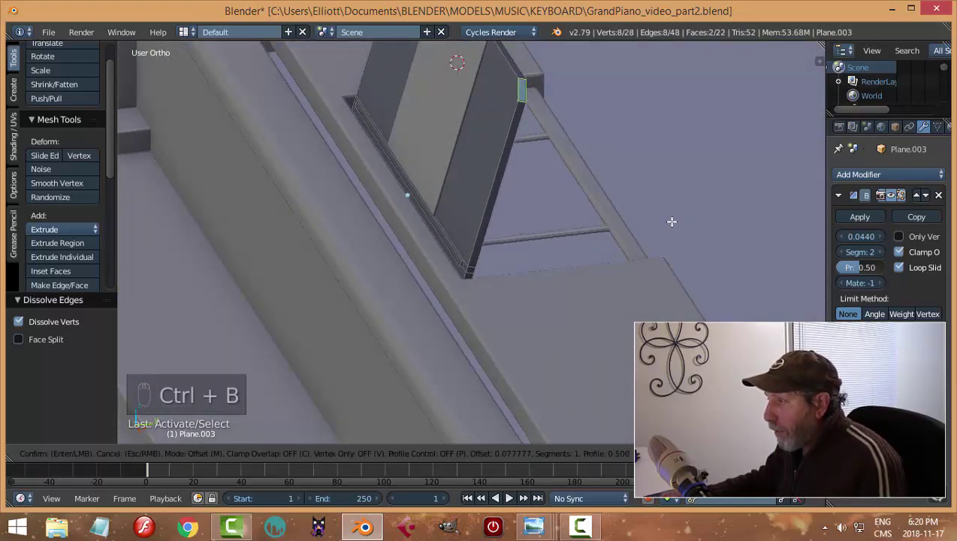
scroll(671, 222, "up", 2)
left_click(672, 221)
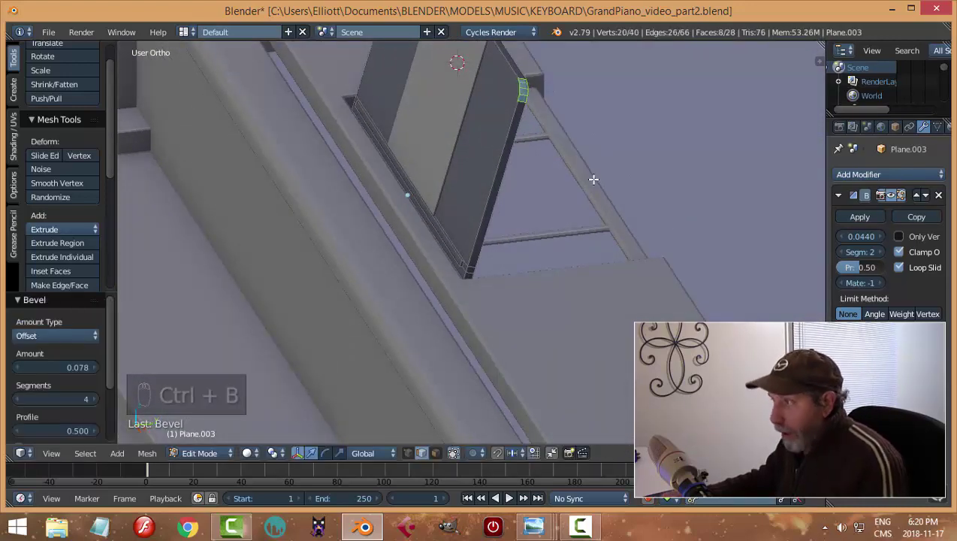
Deselect the corners, return to Object Mode, and shade the stand panel smooth.
key("a")
key("Tab")
left_click(505, 184)
scroll(524, 177, "down", 3)
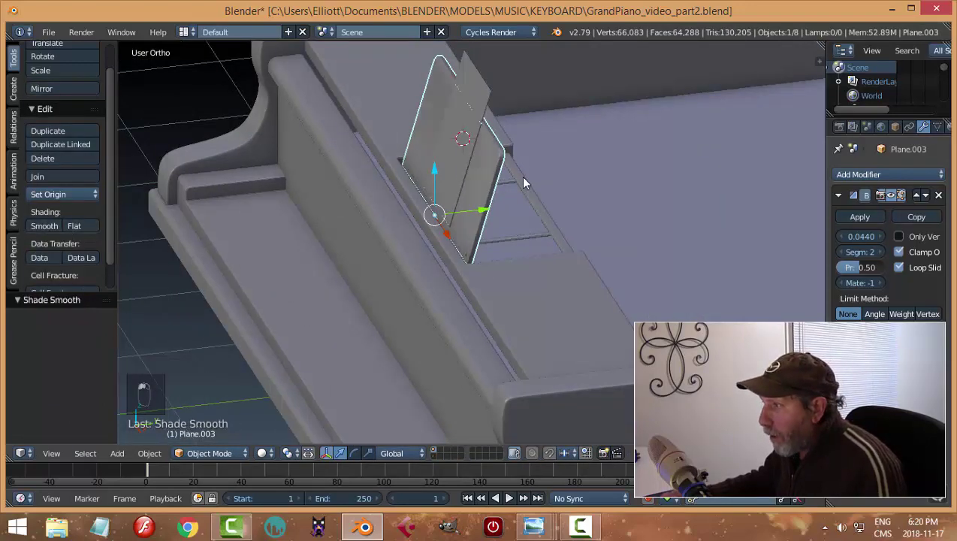
middle_click_drag(521, 176, 545, 166)
key("a")
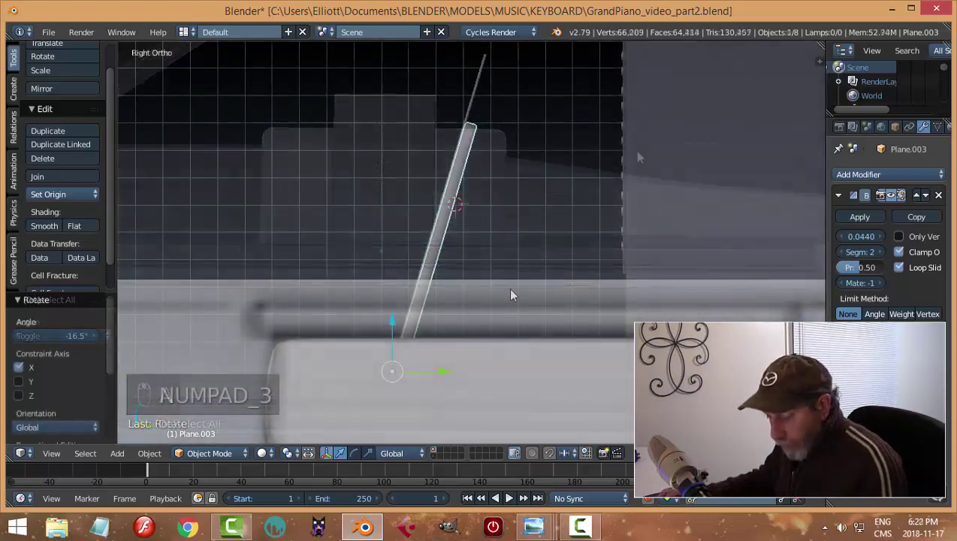
Deselect all objects and save the piano file over the existing GrandPiano_video_part2.blend.
key("a")
key("a")
middle_click_drag(479, 268, 544, 299)
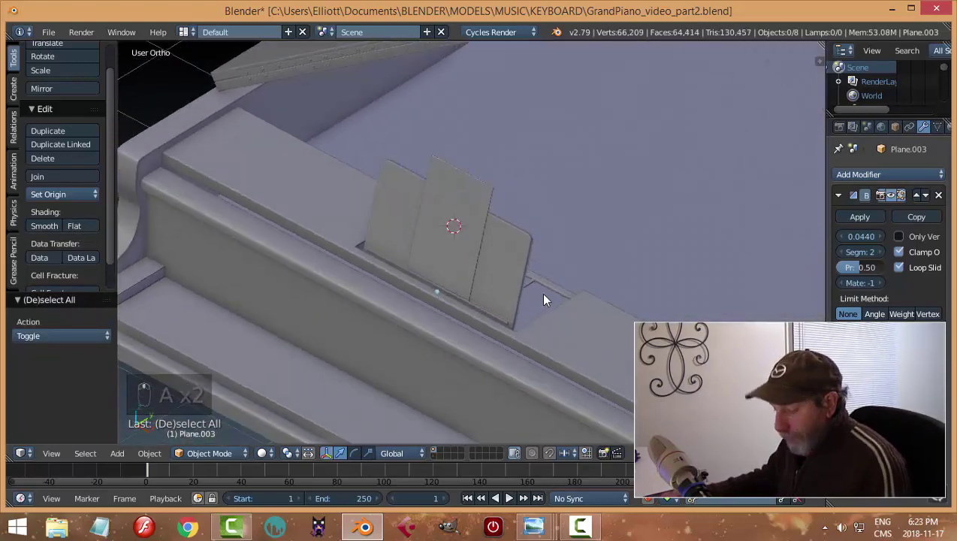
key("ctrl+s")
left_click(544, 294)
Put the board beneath the music stand into Edit Mode with edge selection.
scroll(552, 278, "down", 3)
middle_click_drag(556, 267, 474, 227, "shift")
middle_click_drag(530, 233, 511, 158)
middle_click_drag(382, 143, 557, 220)
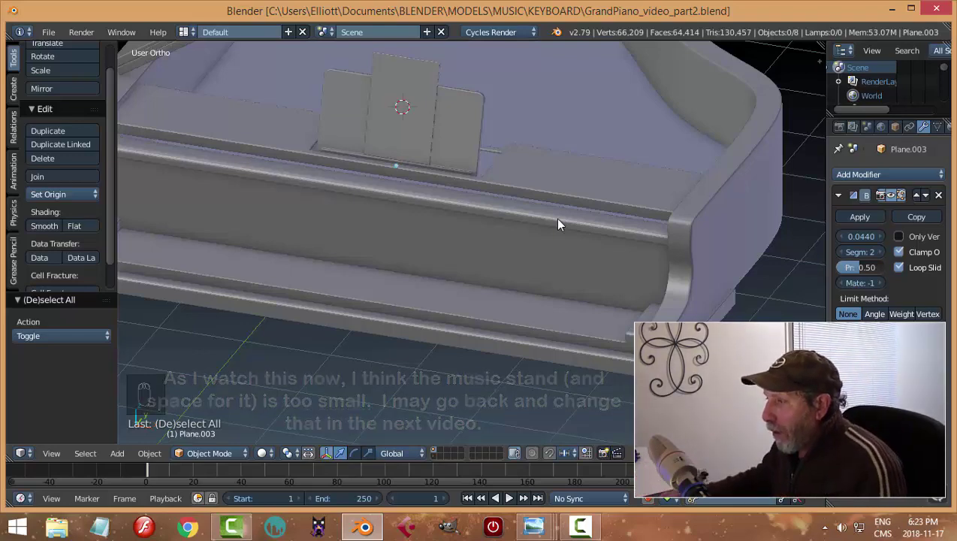
right_click(541, 194)
key("Tab")
left_click(601, 192)
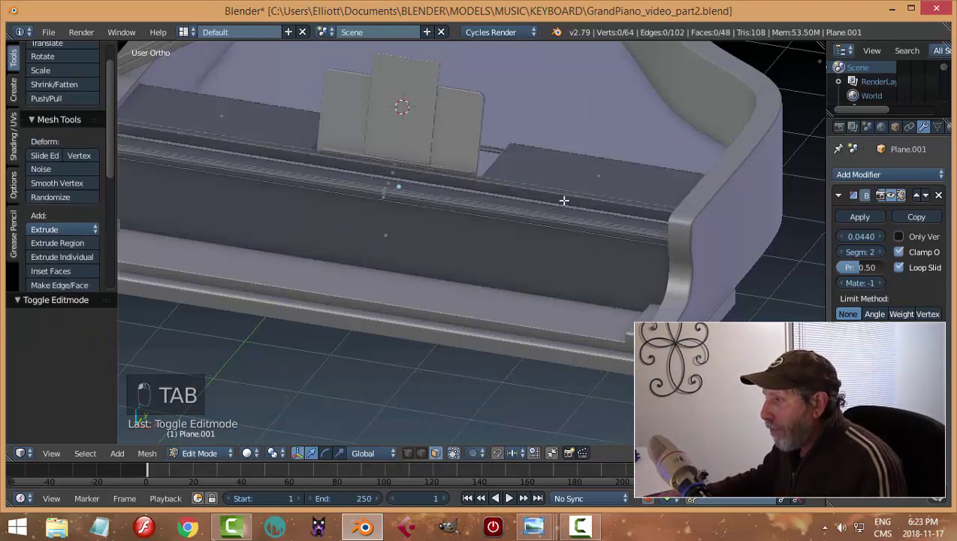
key("ctrl+Tab")
left_click(526, 196)
Bevel the board's long front edge loop by about 0.039 with 3 segments, return to Object Mode and deselect.
right_click(515, 188, "alt")
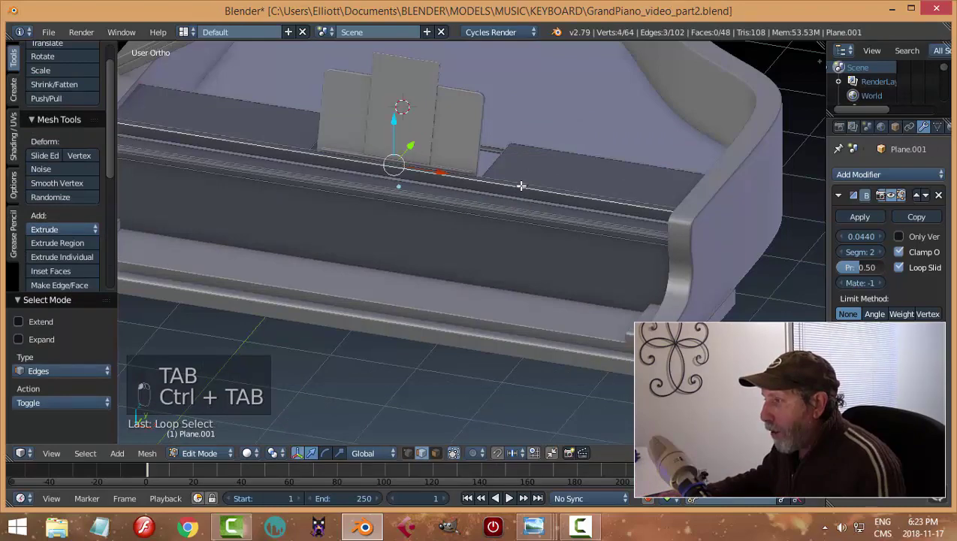
middle_click_drag(497, 222, 443, 227)
middle_click_drag(488, 195, 421, 240)
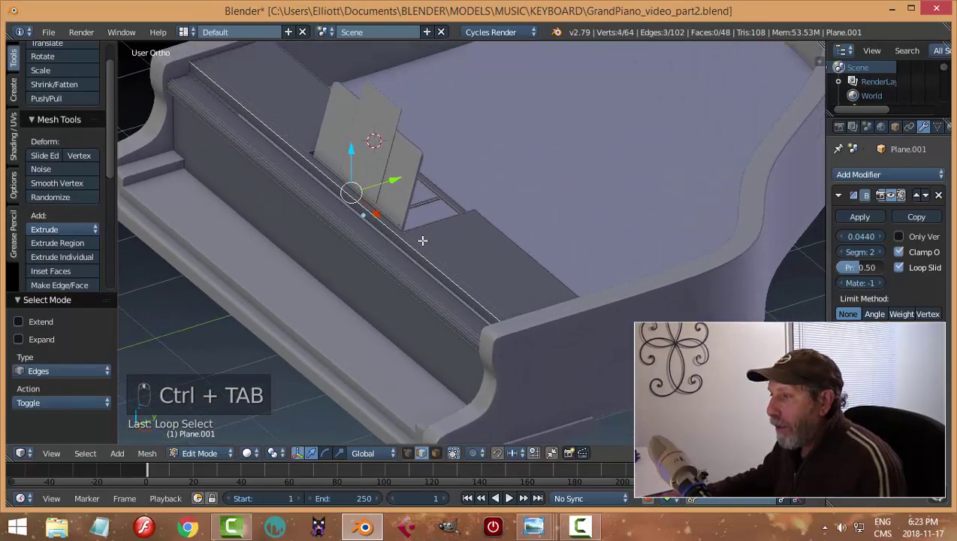
key("ctrl+b")
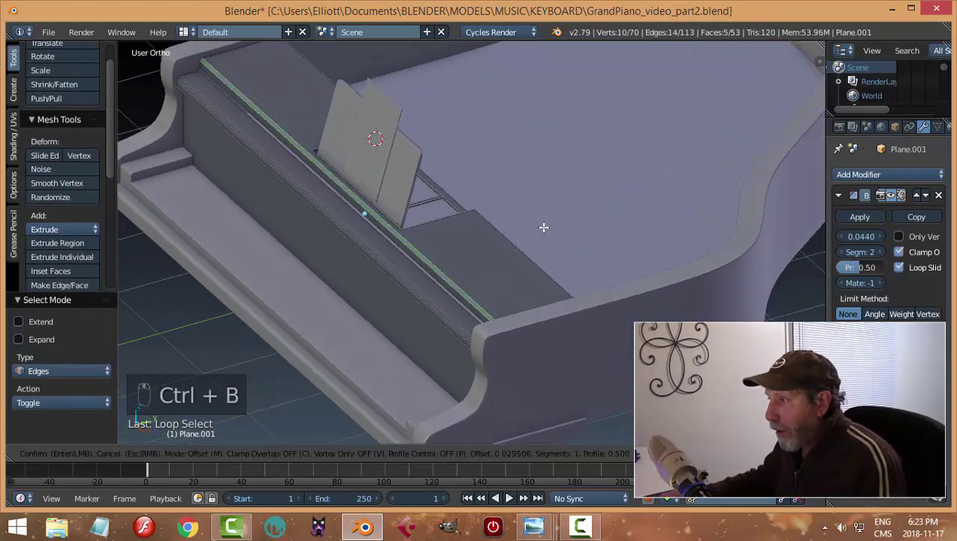
left_click(543, 227)
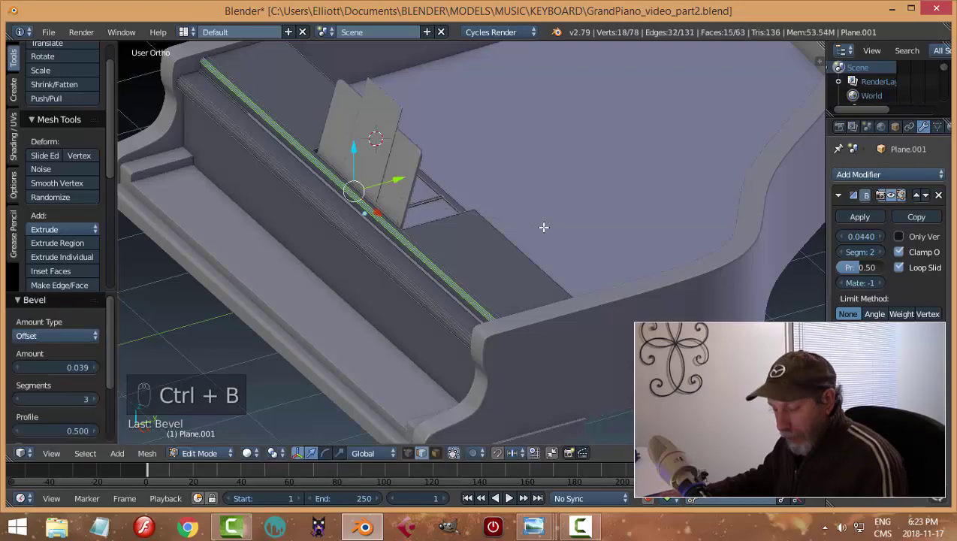
key("a")
key("Tab")
left_click(470, 229)
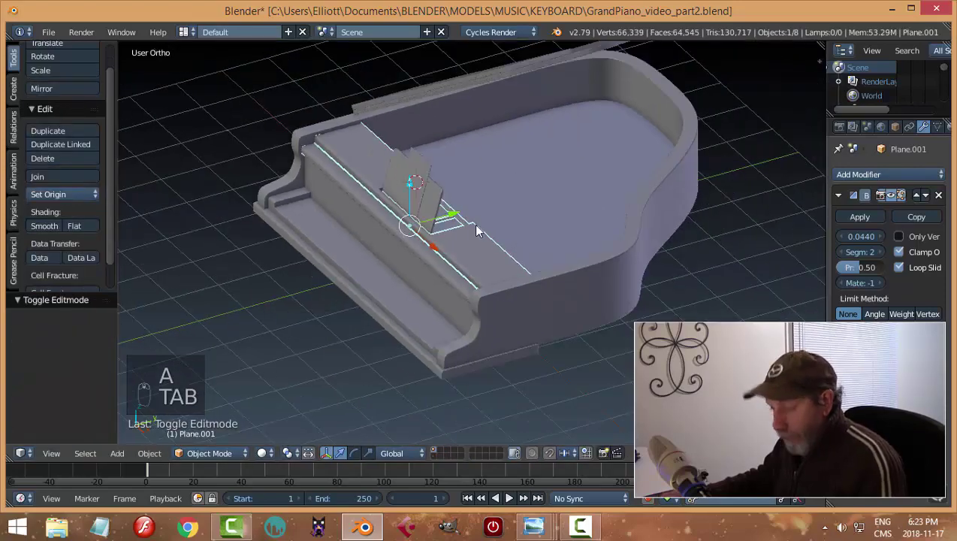
key("a")
Duplicate the flat board inside the piano body, raise the copy about 0.48 along the Z axis and lower it slightly.
middle_click_drag(465, 235, 515, 217)
right_click(615, 270)
middle_click_drag(615, 270, 345, 197)
middle_click_drag(607, 247, 590, 291)
scroll(572, 203, "up", 2)
scroll(572, 200, "down", 4)
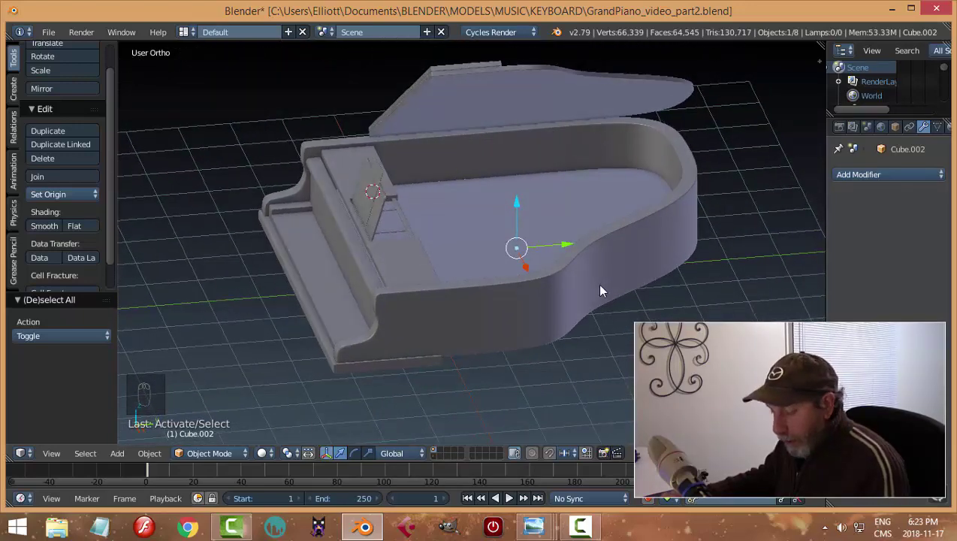
key("shift+d")
right_click(601, 289)
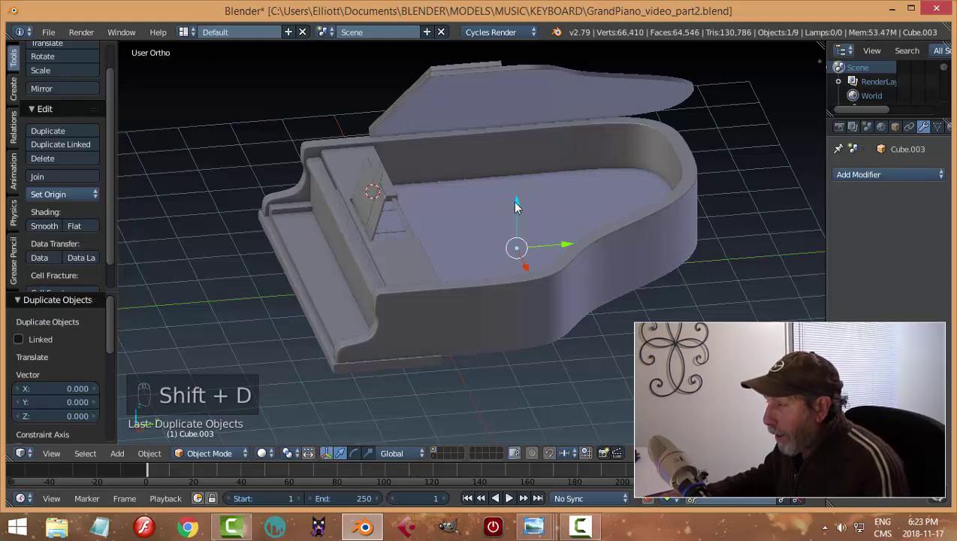
left_click_drag(515, 205, 515, 177)
middle_click_drag(516, 177, 443, 215)
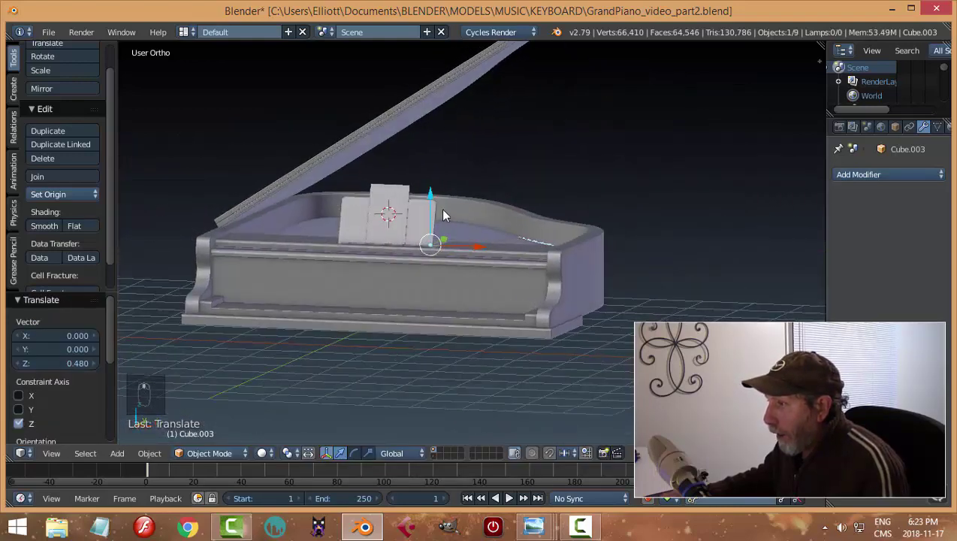
left_click_drag(429, 195, 433, 201)
Deselect the duplicated interior board and save the piano file.
key("a")
middle_click_drag(587, 225, 662, 307)
key("ctrl+s")
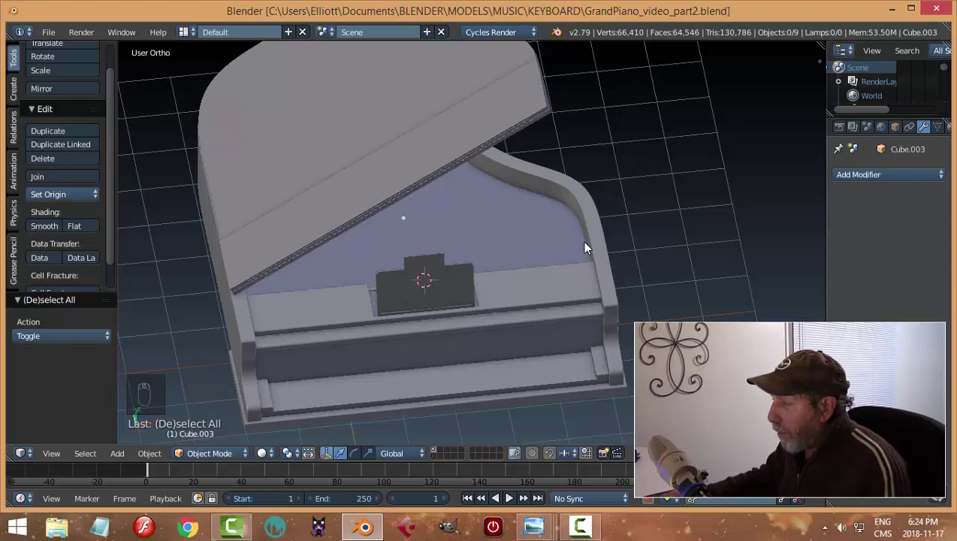
Place the 3D cursor beside the inner rim near the open side of the piano and add a cube there.
left_click(586, 248)
middle_click_drag(679, 303, 661, 292)
key("shift+a")
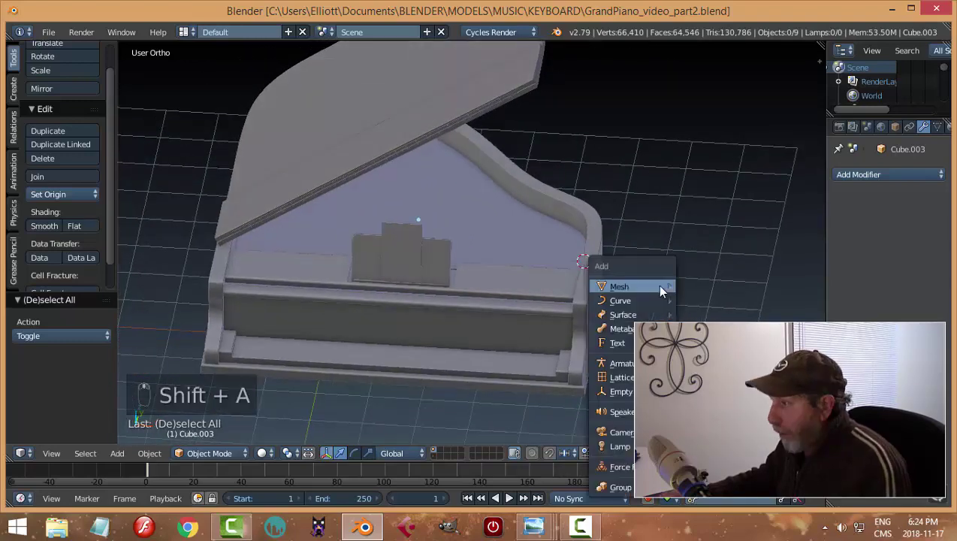
mouse_move(658, 285)
left_click(695, 299)
Enter Edit Mode on the new cube and scale its mesh down to about 0.15.
key("Tab")
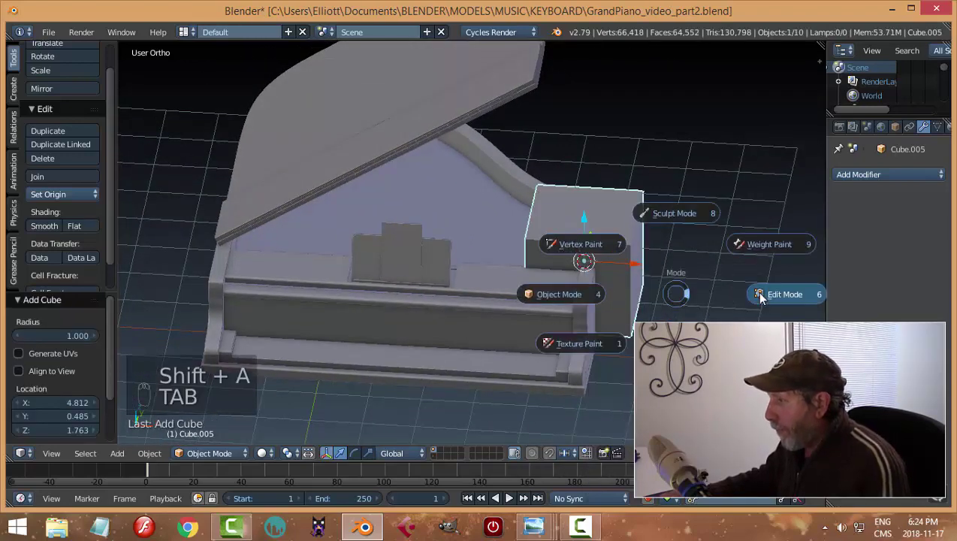
key("s")
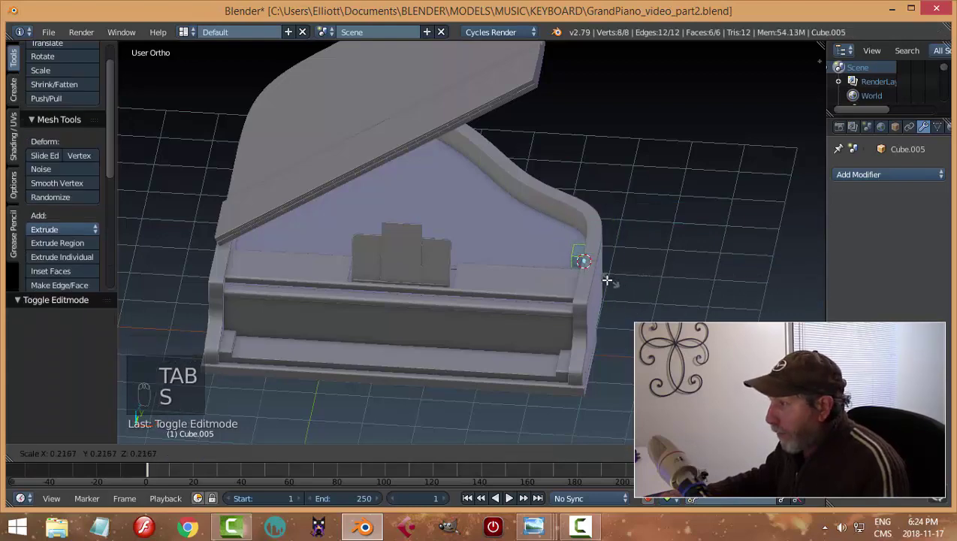
left_click(601, 284)
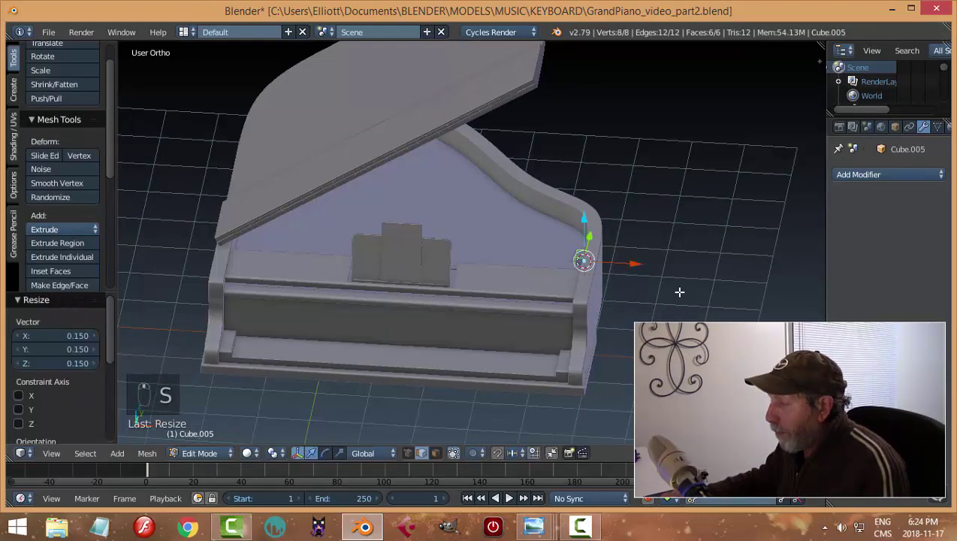
middle_click_drag(679, 288, 501, 84)
middle_click_drag(558, 178, 641, 246)
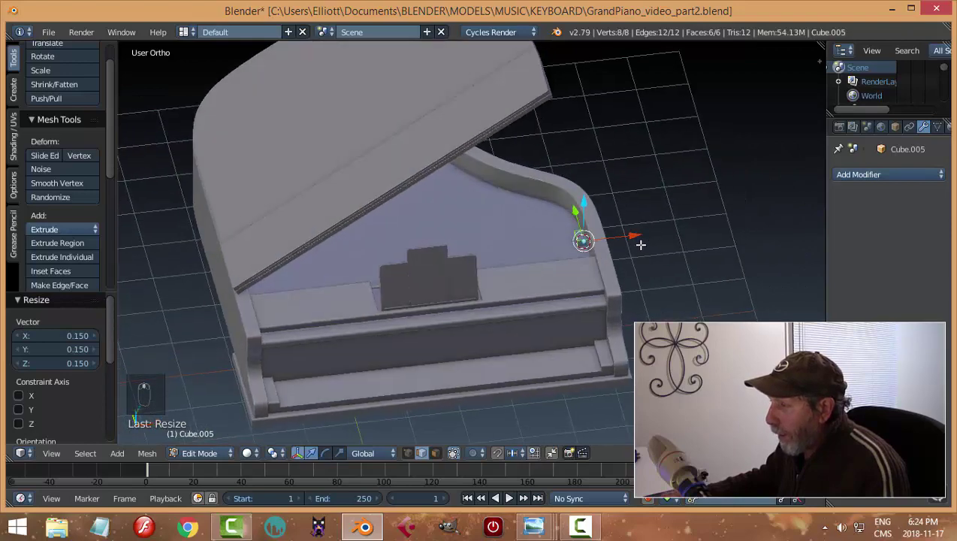
Scale the small cube's mesh beside the inner rim down further, to about 0.59.
scroll(706, 241, "up", 3)
scroll(581, 284, "up", 2)
middle_click_drag(707, 241, 610, 273)
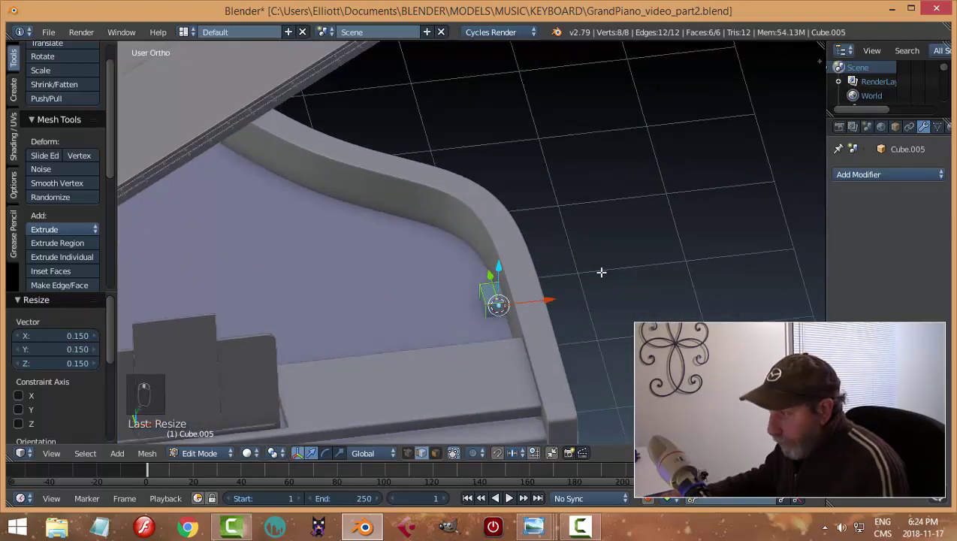
key("s")
left_click(563, 280)
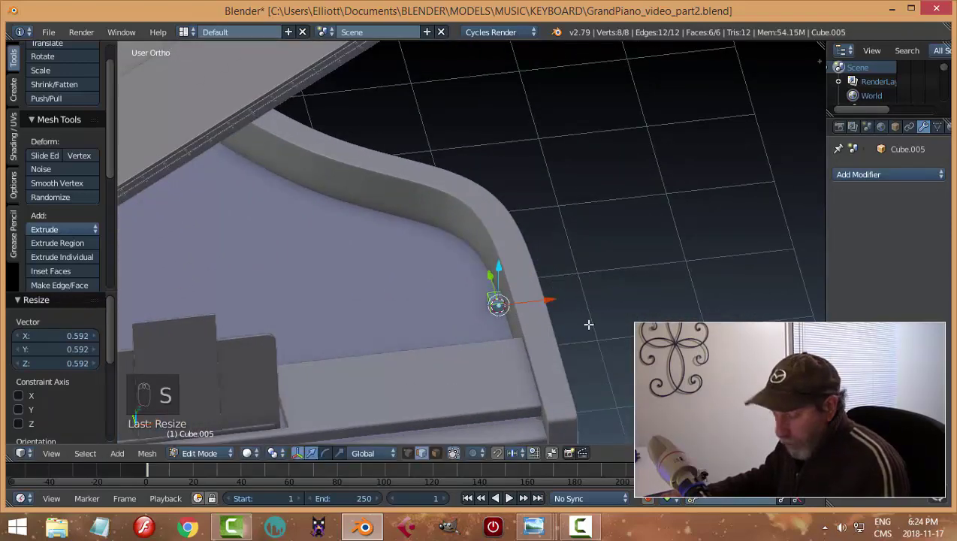
Select only the cube's top face and raise it about 1.44 along the Z axis.
key("a")
key("a")
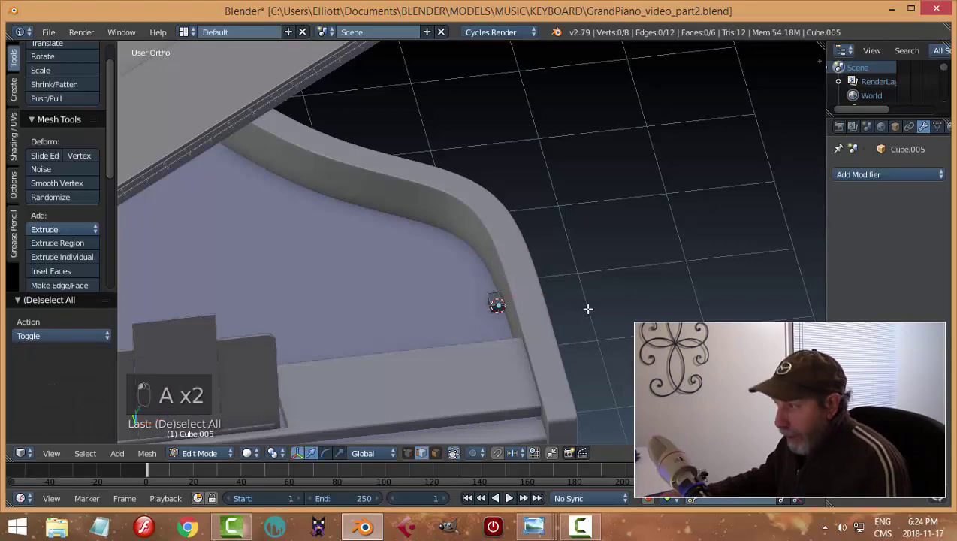
key("ctrl+Tab")
left_click(535, 325)
right_click(498, 300)
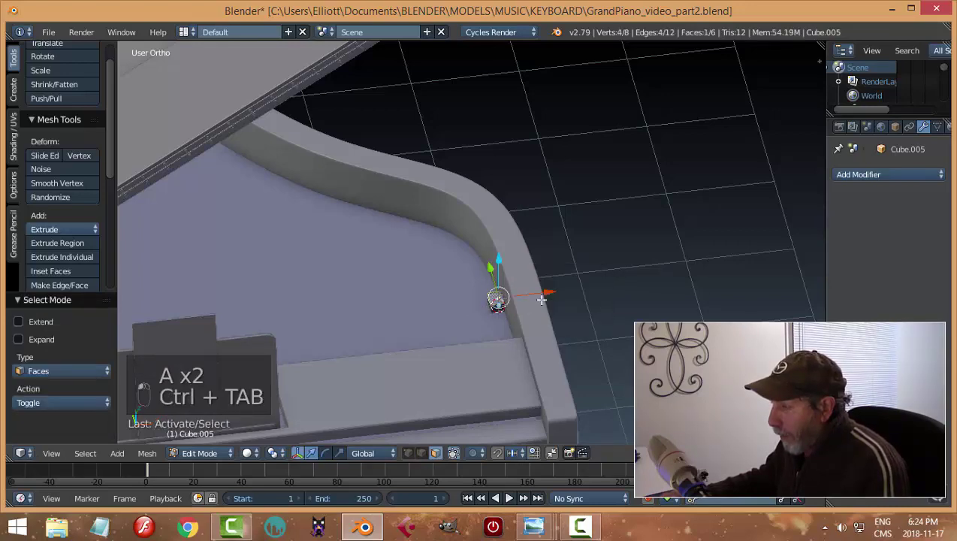
mouse_move(540, 299)
middle_mouse_down()
mouse_move(572, 293)
mouse_move(545, 299)
middle_mouse_up()
left_click_drag(473, 259, 493, 158)
scroll(556, 210, "down", 4)
scroll(545, 255, "up", 3)
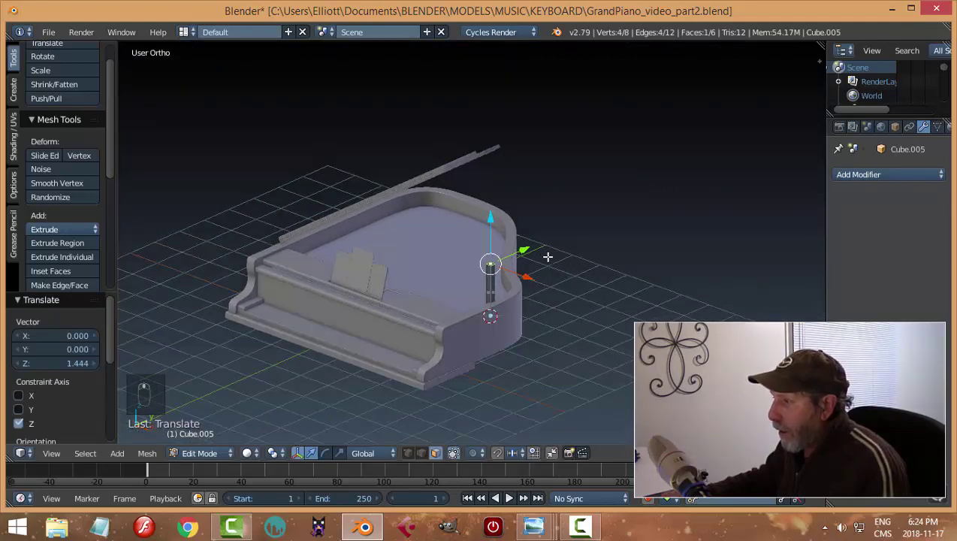
Raise the same top face about another 2.49 along Z, plus a slight extra lift, to form a tall post.
left_click_drag(506, 235, 501, 88)
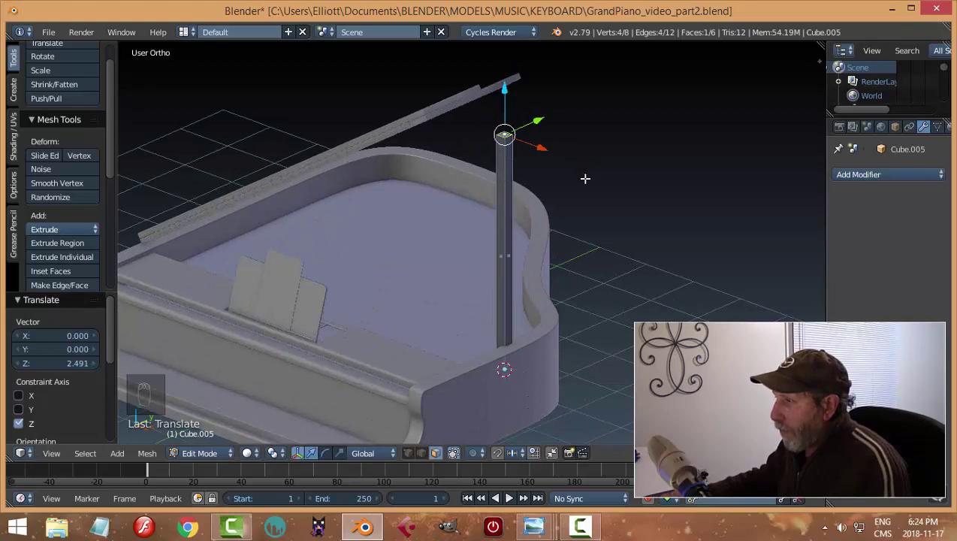
middle_click_drag(585, 178, 561, 174)
left_click_drag(498, 95, 499, 88)
middle_click_drag(552, 192, 491, 214)
scroll(517, 235, "up", 4)
middle_click_drag(471, 245, 549, 291, "shift")
Deselect the mesh, return to Object Mode, then duplicate the post in place and hide the copy.
key("a")
key("Tab")
scroll(532, 250, "down", 3)
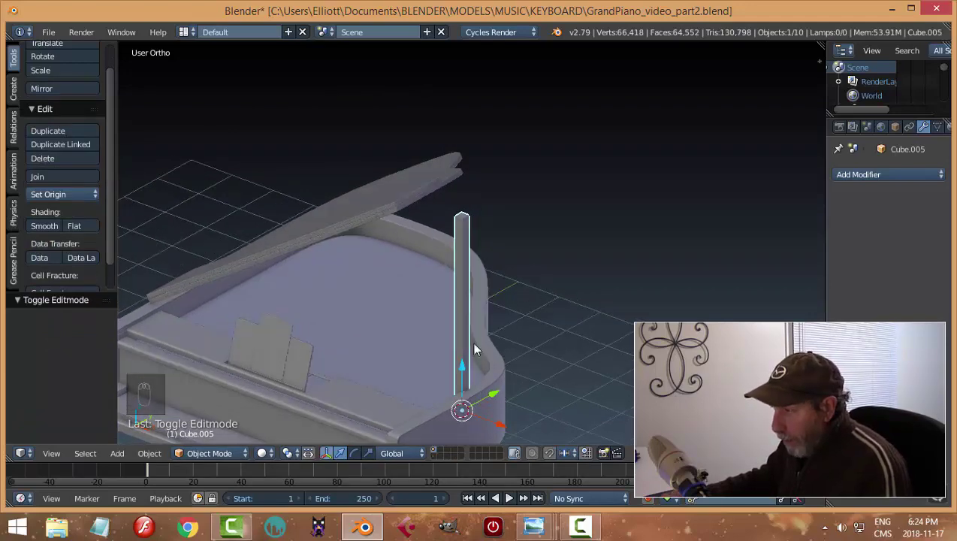
key("shift+d")
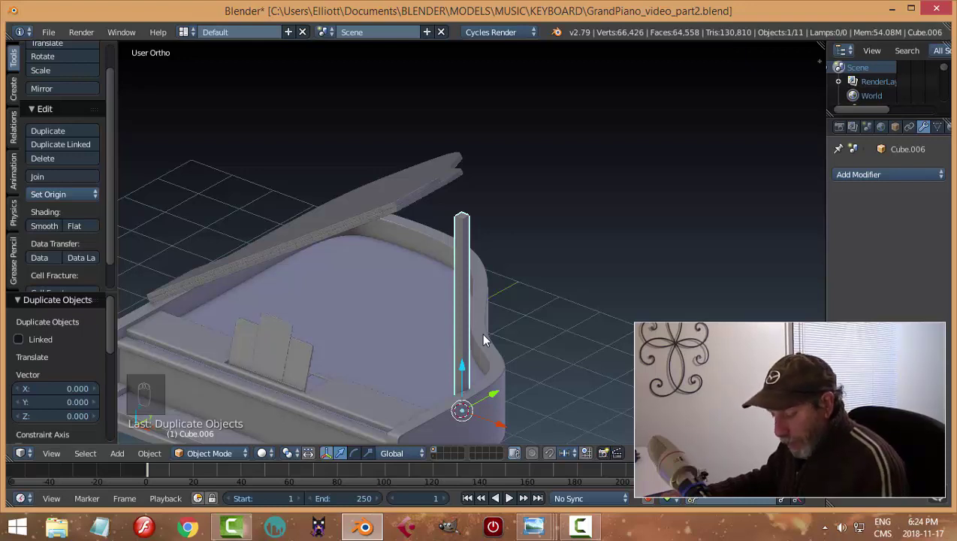
key("h")
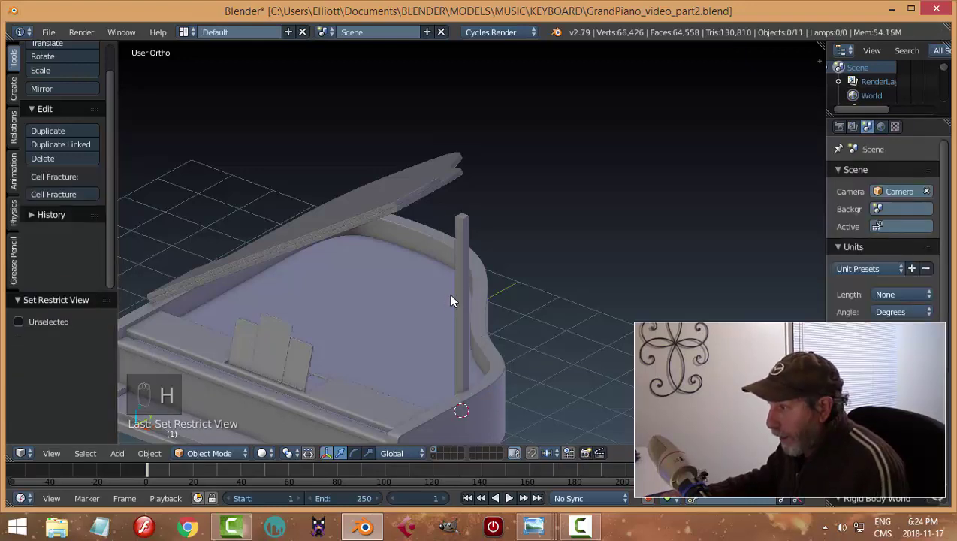
Rotate the remaining visible post about -24.8° around the global Y axis so it leans toward the open lid.
right_click(459, 291)
middle_click_drag(492, 328, 528, 323)
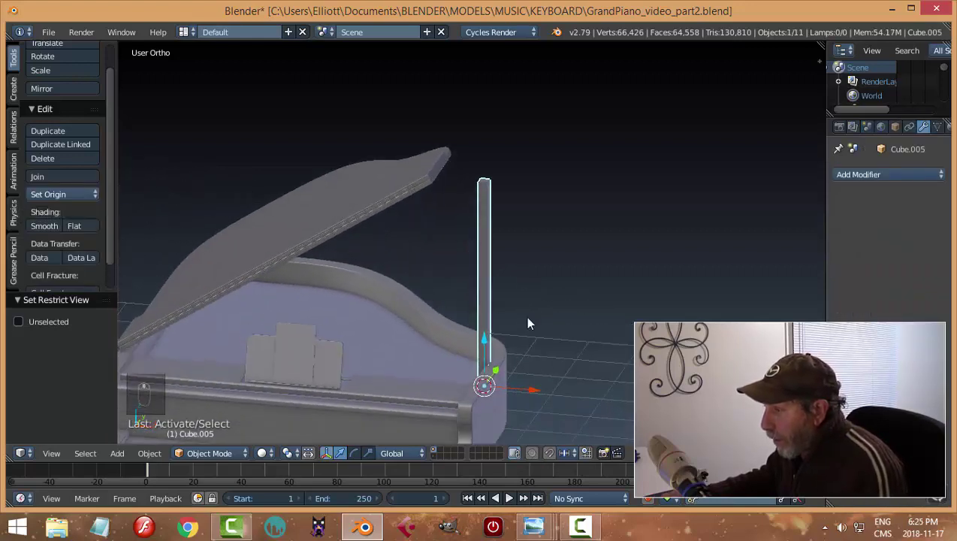
key("r")
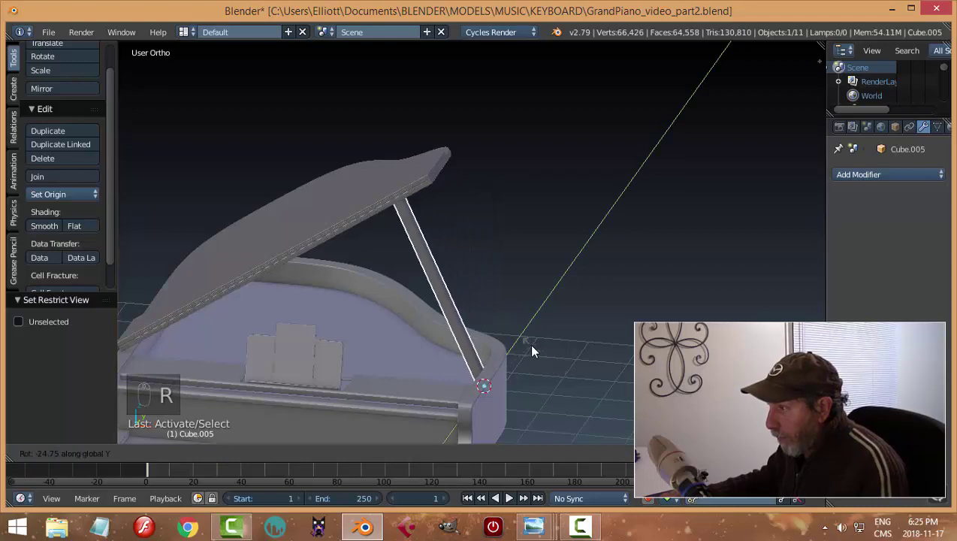
left_click(530, 347)
middle_click_drag(530, 347, 483, 350)
scroll(560, 405, "up", 3)
Move the leaning post about 0.1 along the X axis toward the rim.
key("g")
key("x")
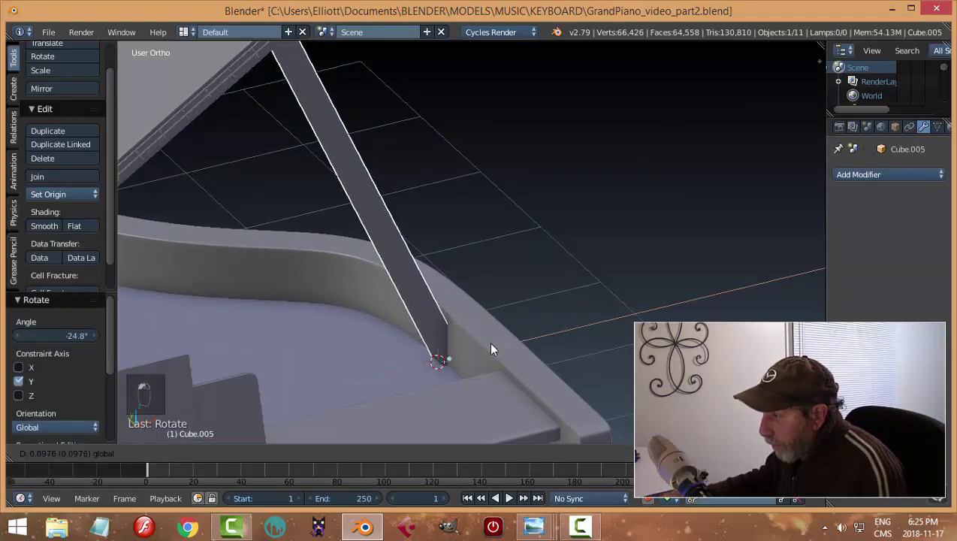
left_click(490, 344)
middle_click_drag(530, 351, 540, 339)
Enter Edit Mode with the post's whole mesh selected and set the transform orientation to Normal.
key("Tab")
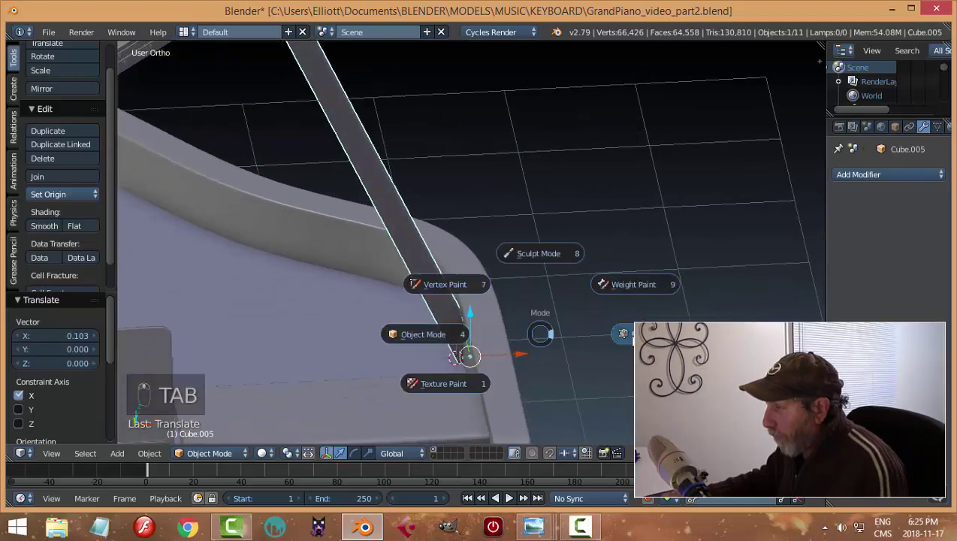
key("a")
key("a")
middle_click_drag(625, 337, 609, 333)
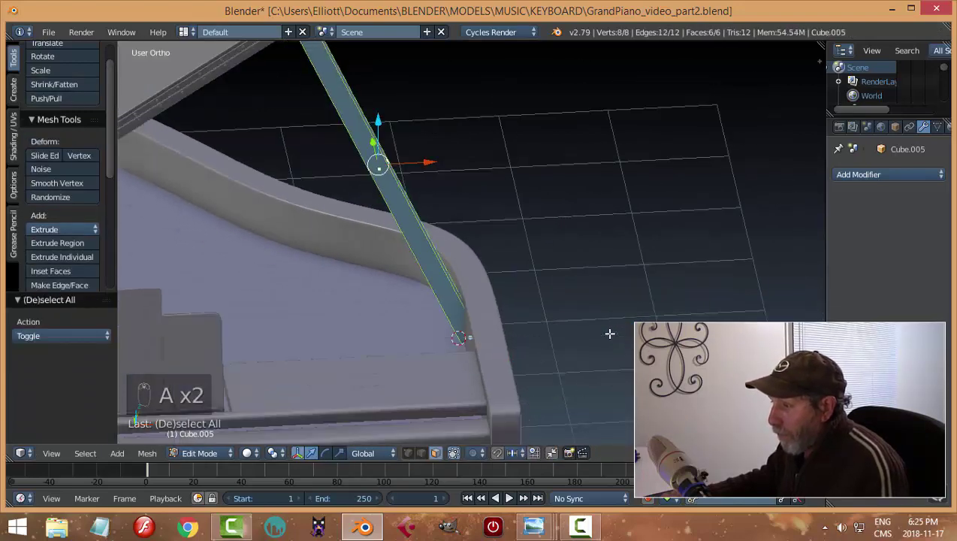
left_click(377, 453)
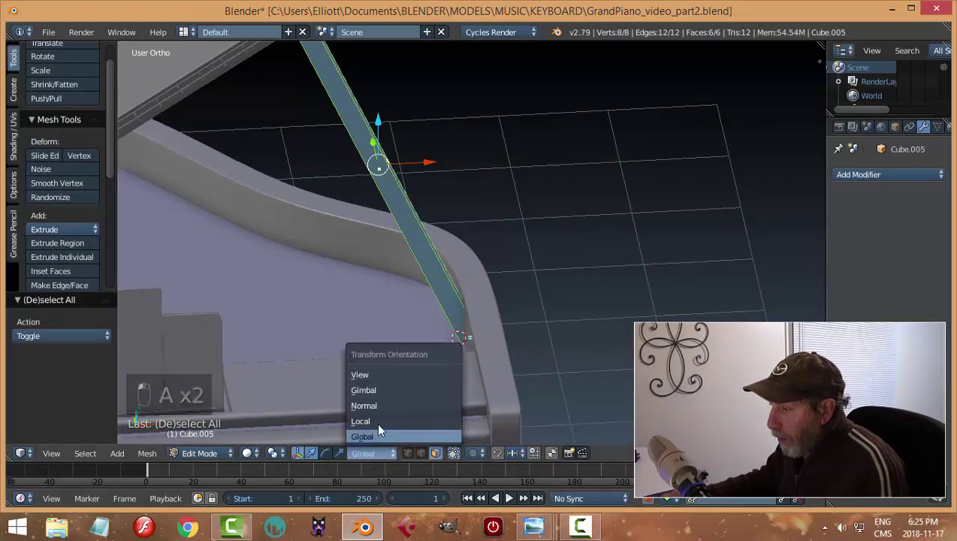
left_click(375, 402)
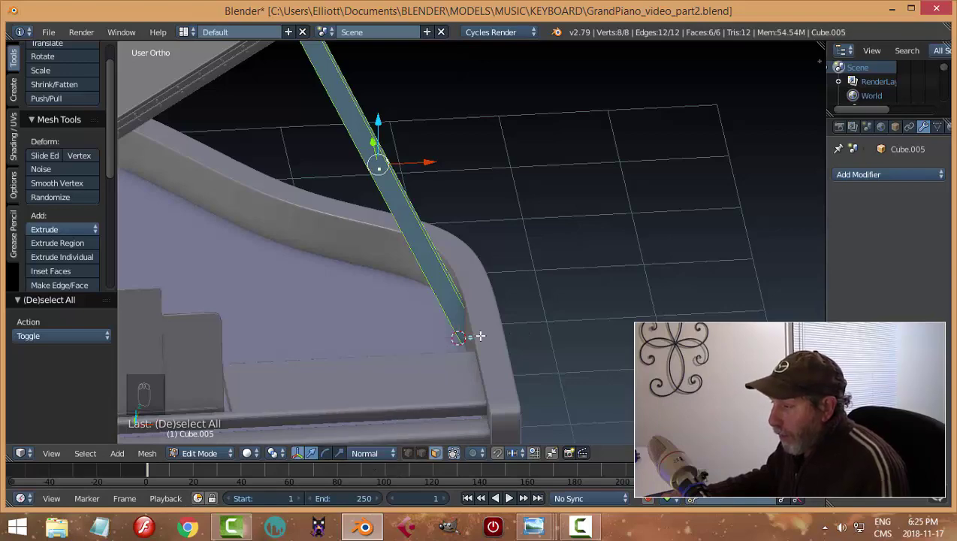
Thin the whole post with Shrink/Fatten by an offset of about 0.064.
middle_click_drag(489, 352, 544, 329)
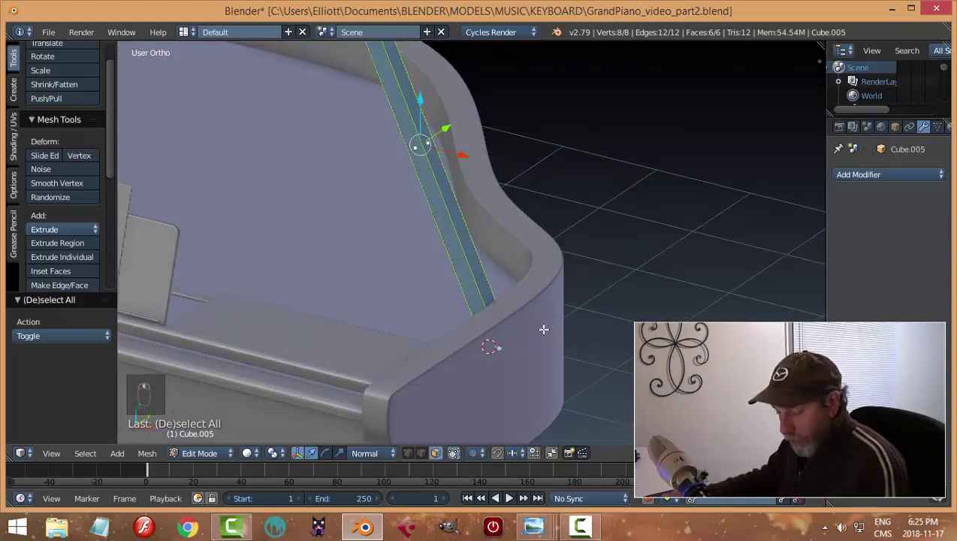
key("alt+s")
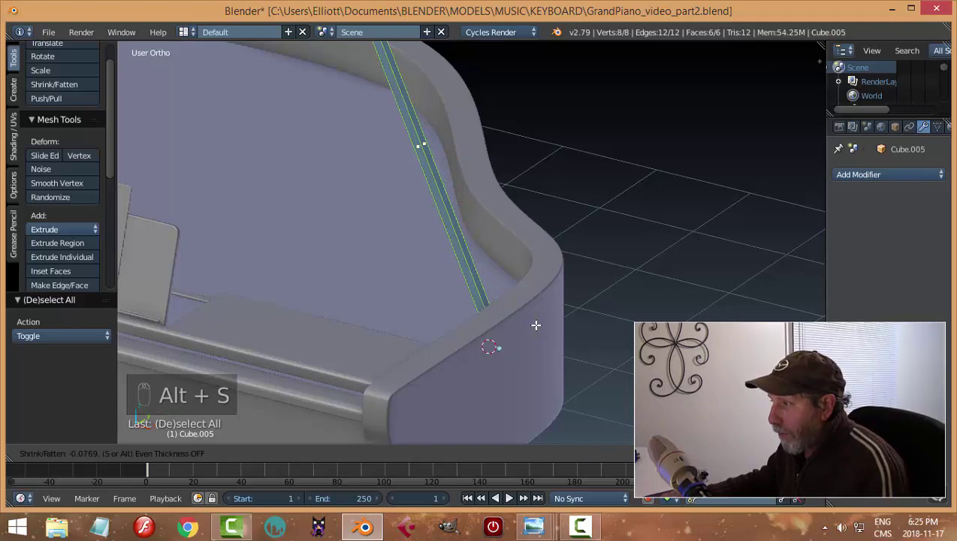
left_click(536, 325)
middle_click_drag(537, 324, 487, 261)
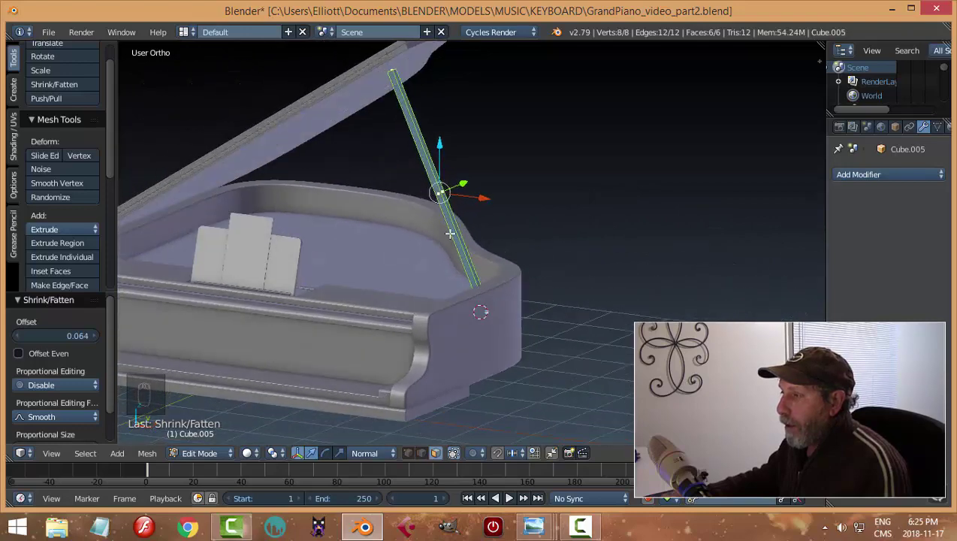
Select the post's top face and extend it about 0.12 along its normal Z to meet the lid.
middle_click_drag(461, 138, 373, 175)
scroll(406, 151, "up", 4)
key("a")
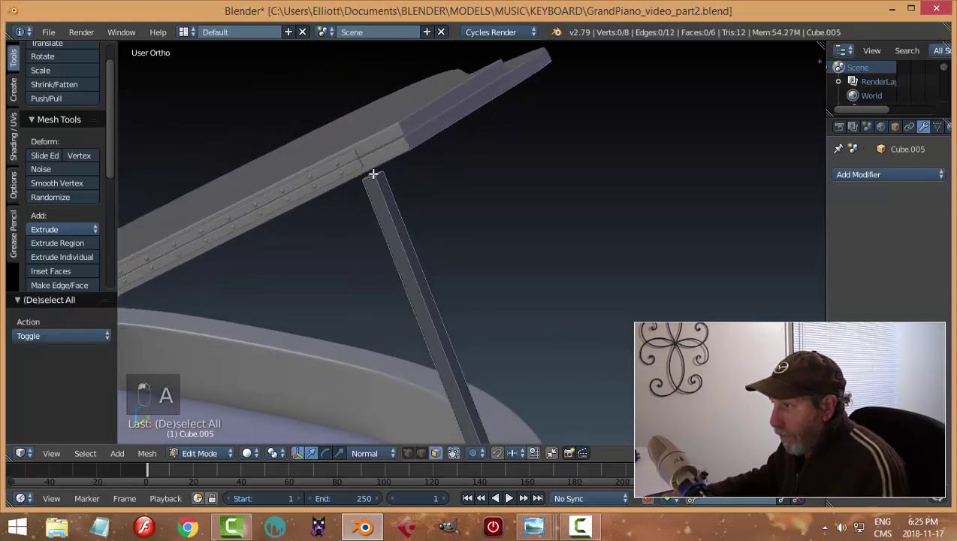
right_click(373, 175)
key("g")
key("z")
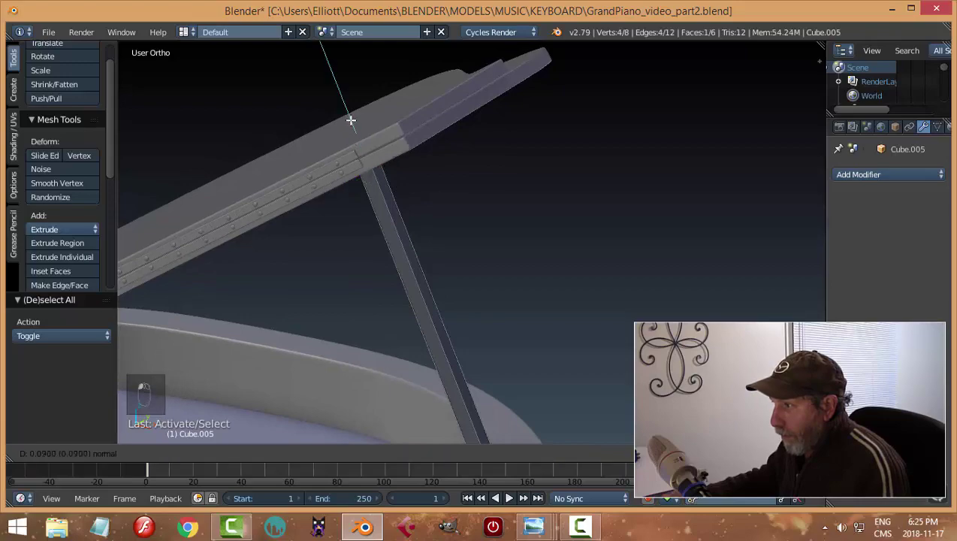
left_click(484, 210)
middle_click_drag(484, 211, 489, 256)
scroll(462, 224, "up", 2)
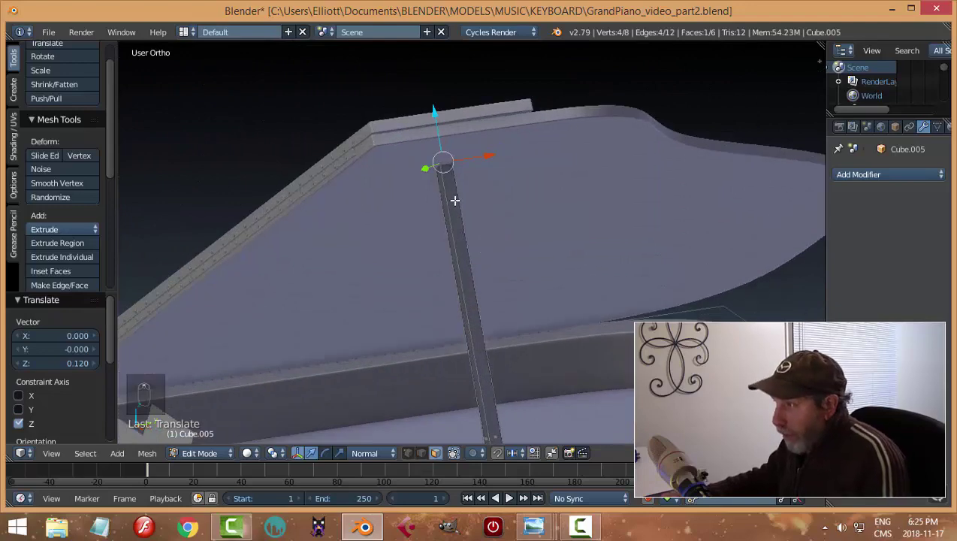
Add a loop cut around the post close to its upper end and deselect it.
key("ctrl+r")
left_click(453, 199)
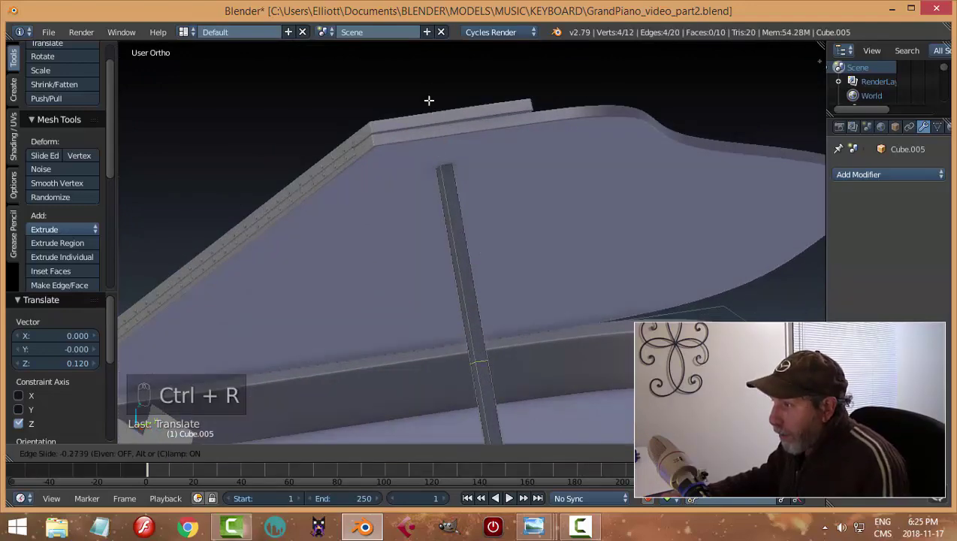
left_click(402, 339)
middle_click_drag(517, 308, 472, 277)
key("a")
key("ctrl+Tab")
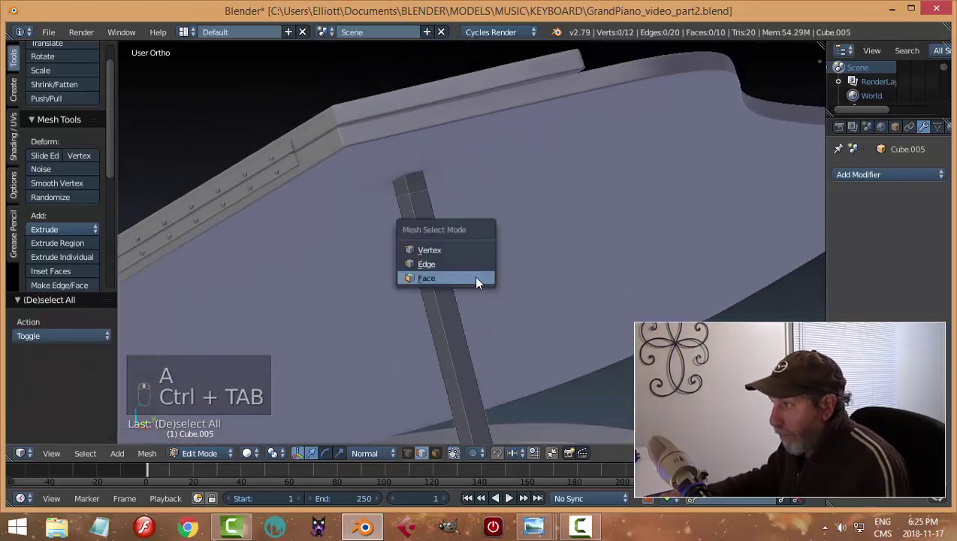
left_click(473, 275)
right_click(404, 184, "alt")
middle_click_drag(511, 263, 533, 265)
key("a")
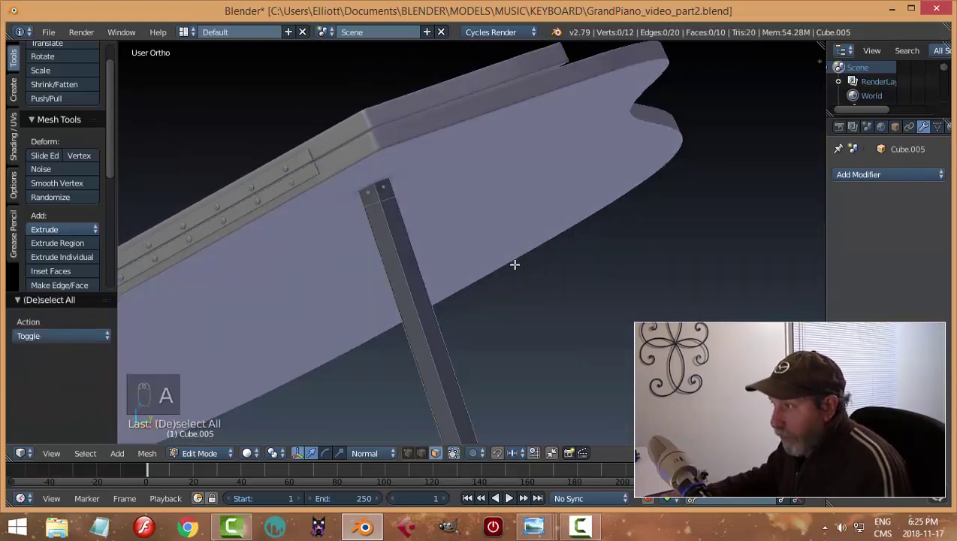
Select the edge loop near the post's upper end and slide it toward the lid by a factor of about -0.256.
key("ctrl+Tab")
left_click(449, 256)
right_click(385, 202, "alt")
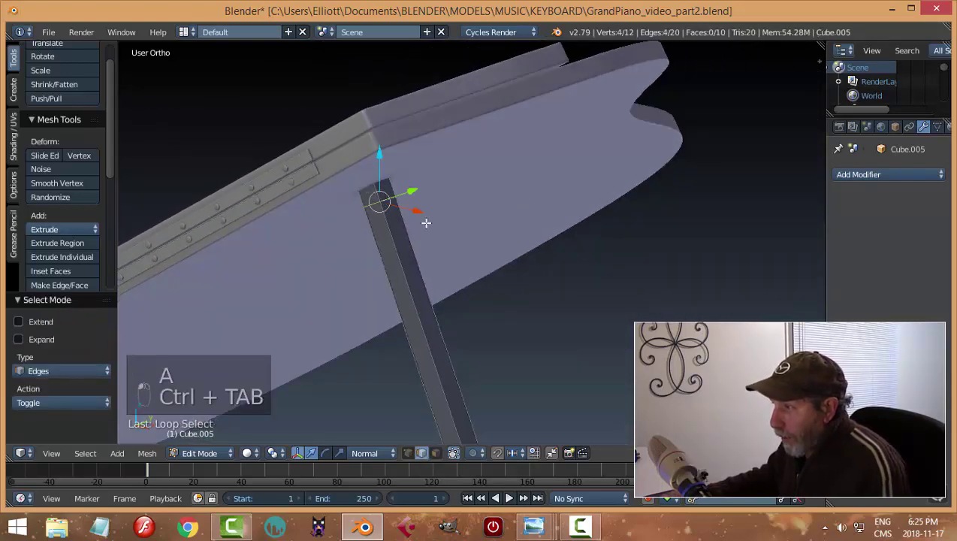
key("g")
key("g")
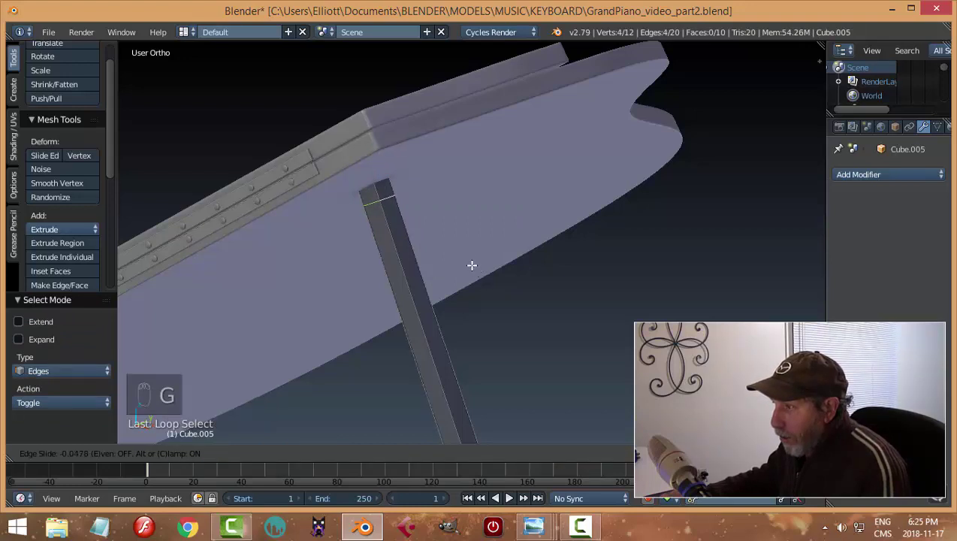
left_click(390, 192)
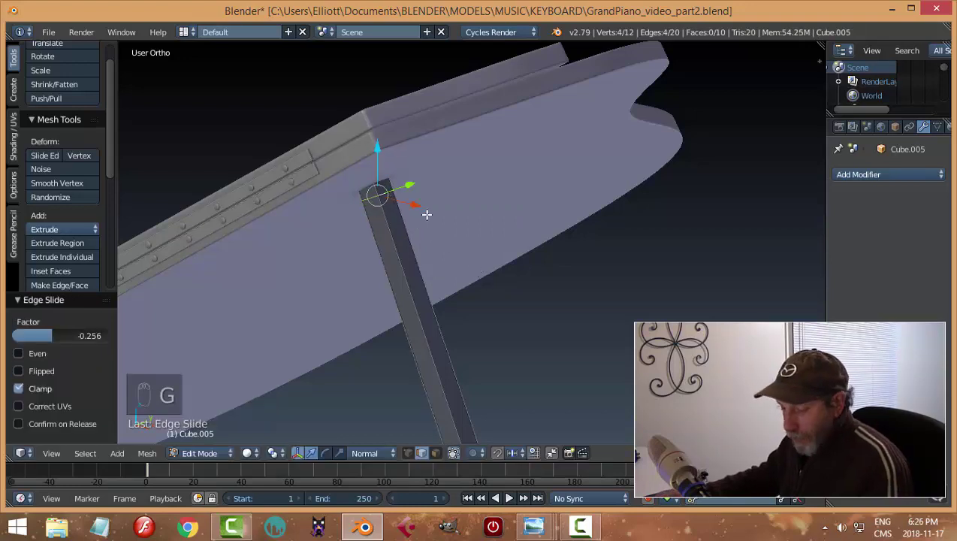
Select the band of side faces at the post's upper end and extrude it outward, scaled to about 1.6, as a cap.
key("a")
key("ctrl+Tab")
left_click(390, 228)
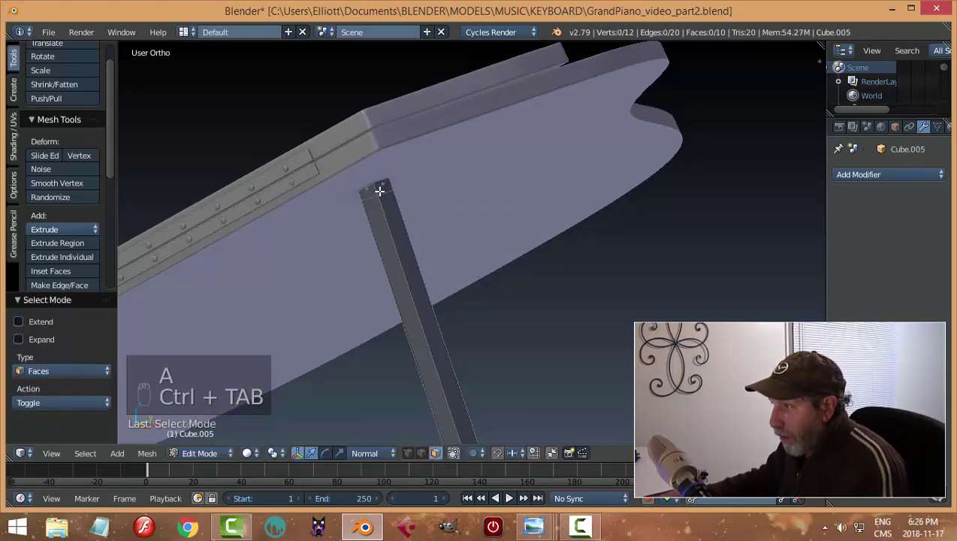
right_click(379, 192, "alt")
key("KP_1")
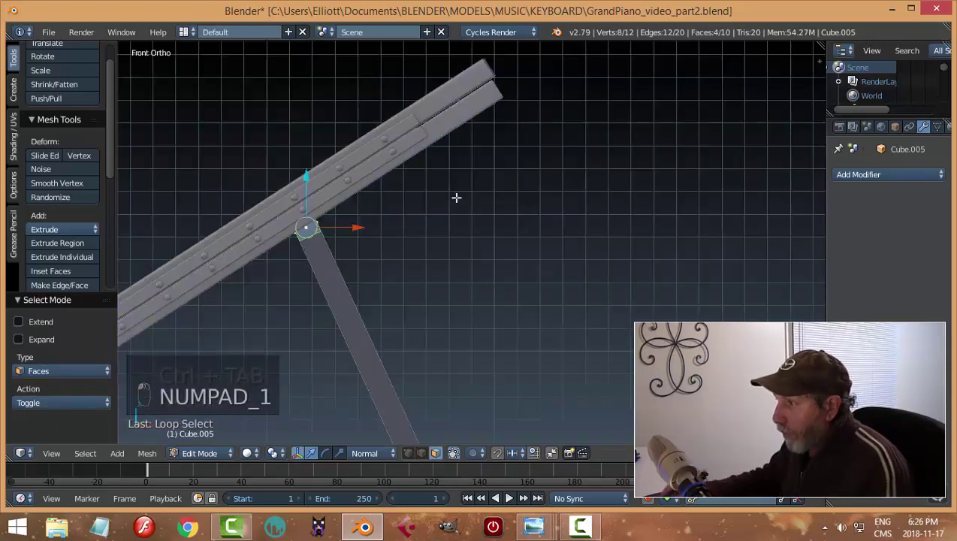
middle_click_drag(392, 273, 377, 292)
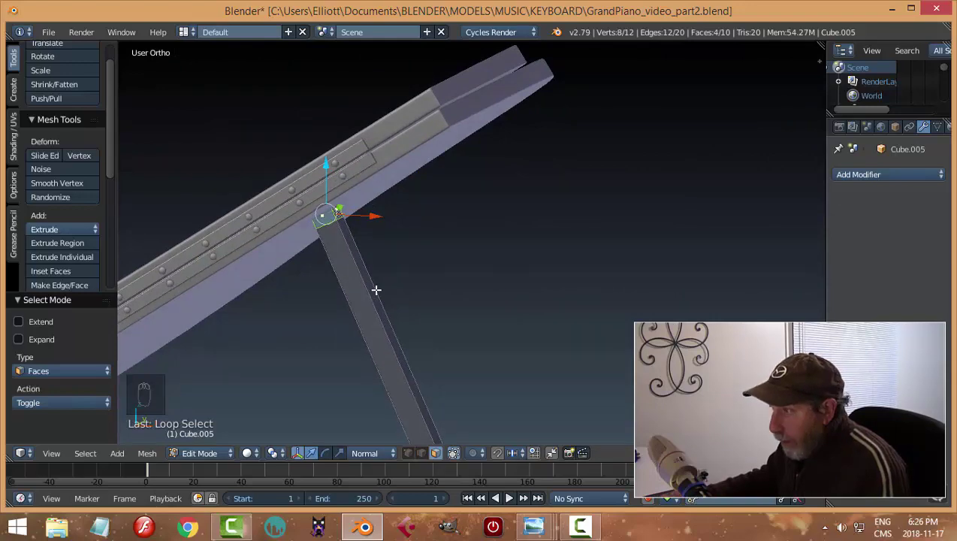
key("e")
key("s")
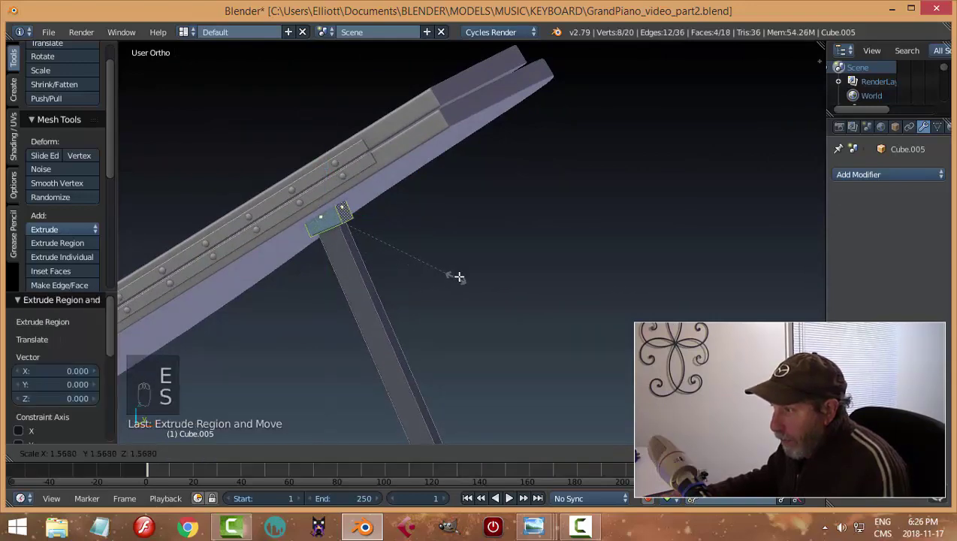
left_click(459, 277)
scroll(384, 266, "up", 6)
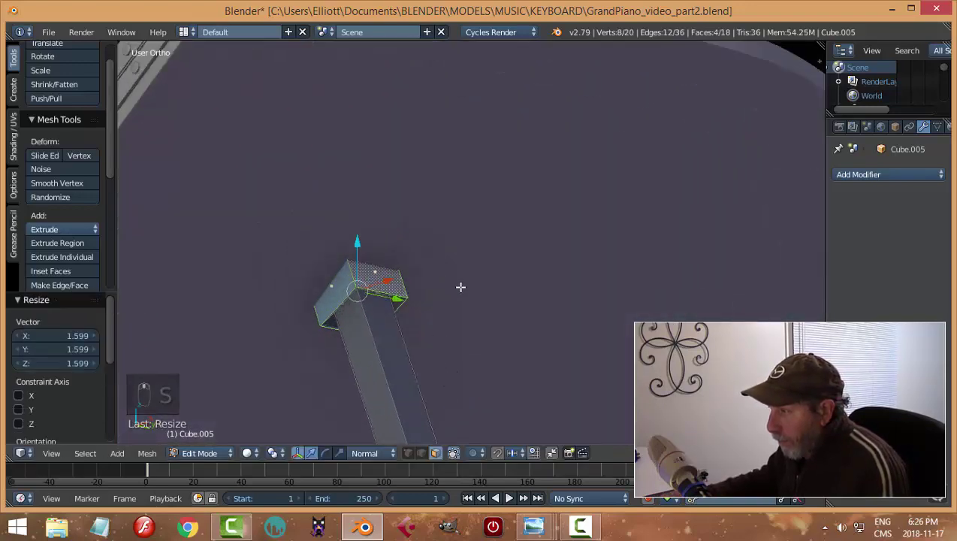
key("a")
Select the cap's lower outer edge loop and move it about -0.051 along its normal Z toward the lid.
middle_click_drag(425, 316, 386, 275)
key("ctrl+Tab")
left_click(402, 298)
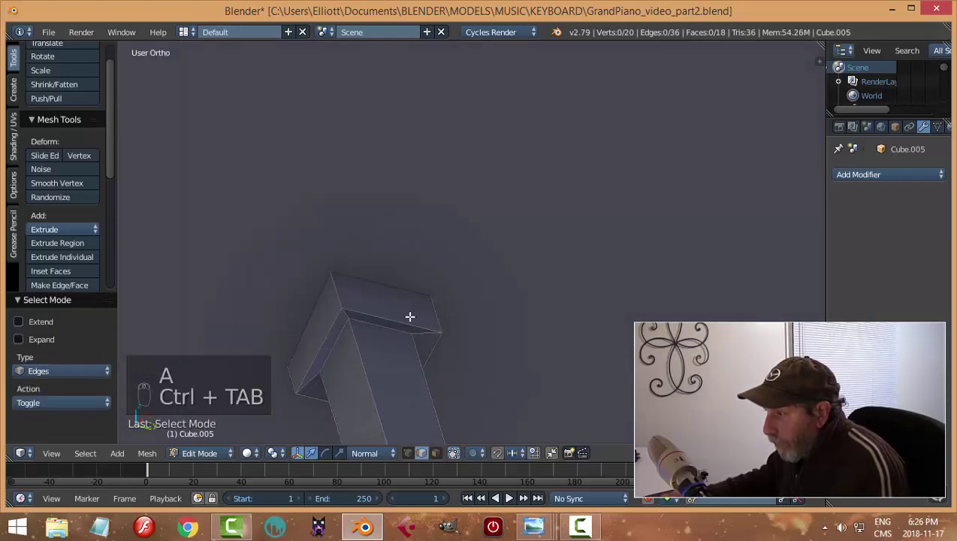
left_click(412, 318, "alt")
mouse_move(412, 318)
middle_mouse_down()
mouse_move(472, 333)
mouse_move(415, 310)
middle_mouse_up()
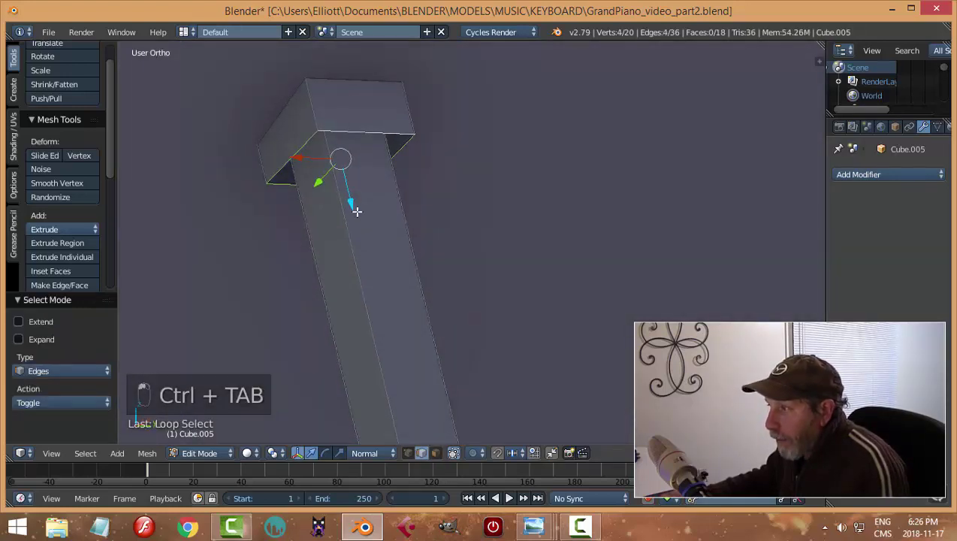
left_click_drag(357, 212, 357, 175)
middle_click_drag(357, 175, 331, 209)
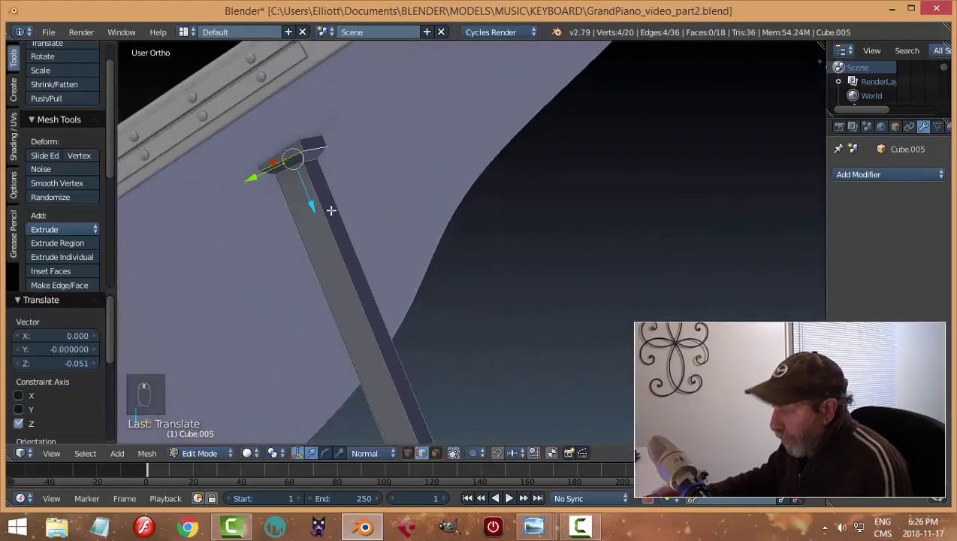
key("KP_1")
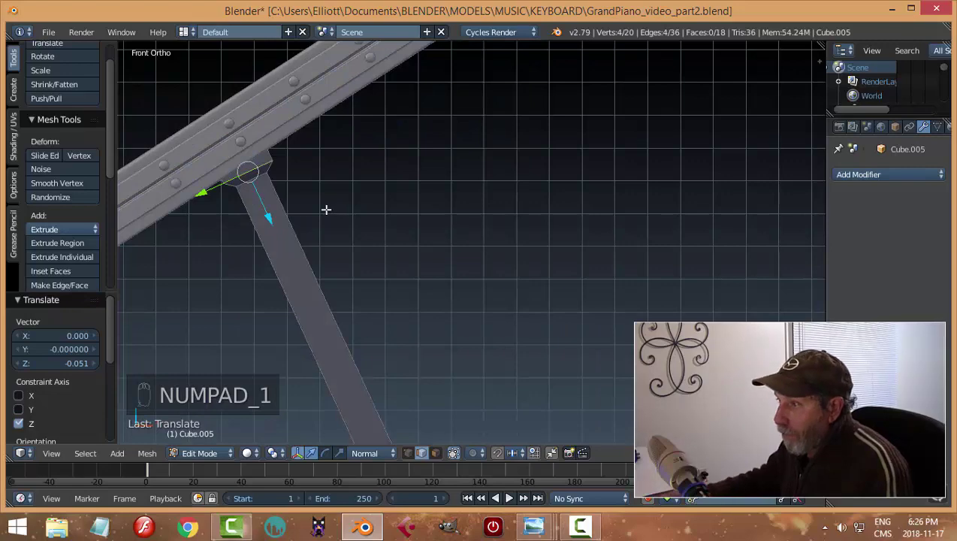
key("a")
key("a")
scroll(317, 216, "down", 3)
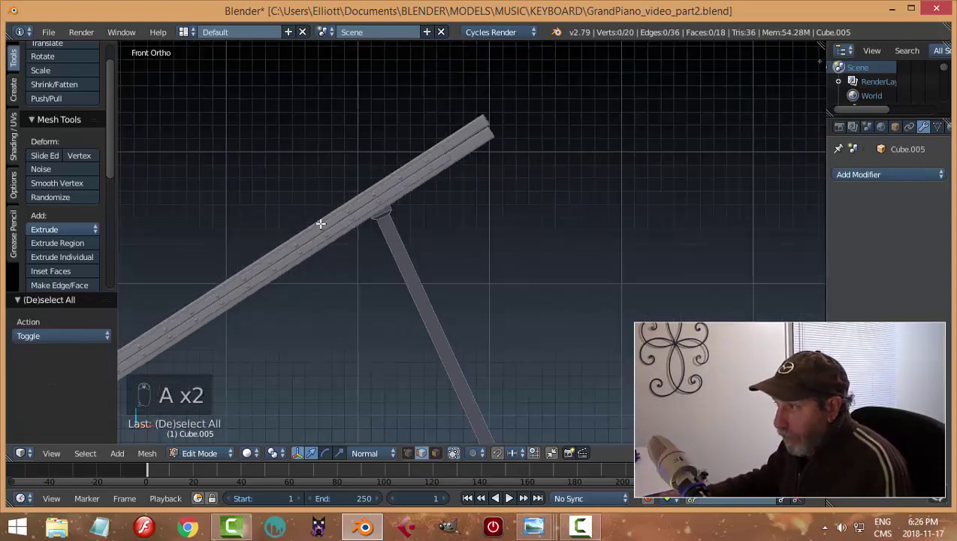
Recalculate the normals of the whole prop mesh to face outward and deselect it.
middle_click_drag(321, 220, 430, 307)
key("a")
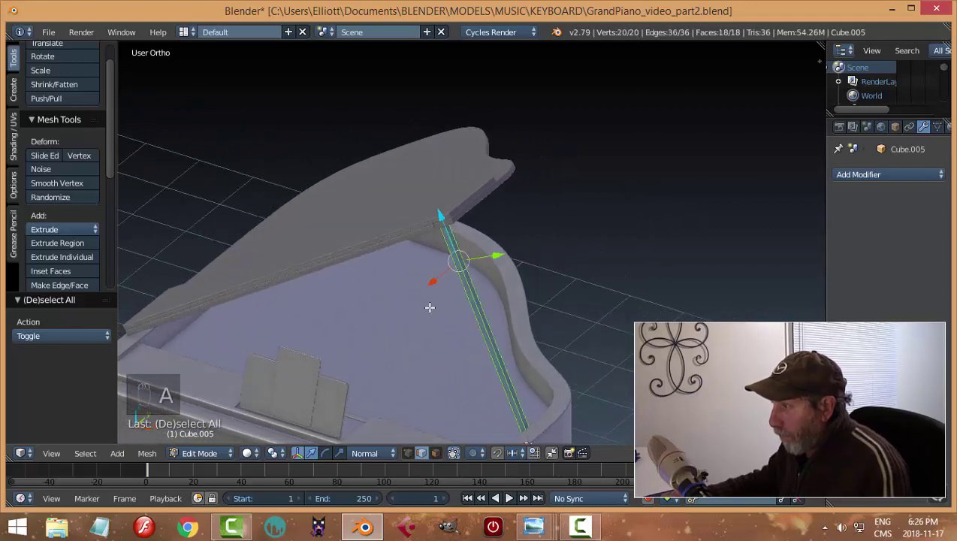
key("ctrl+n")
key("a")
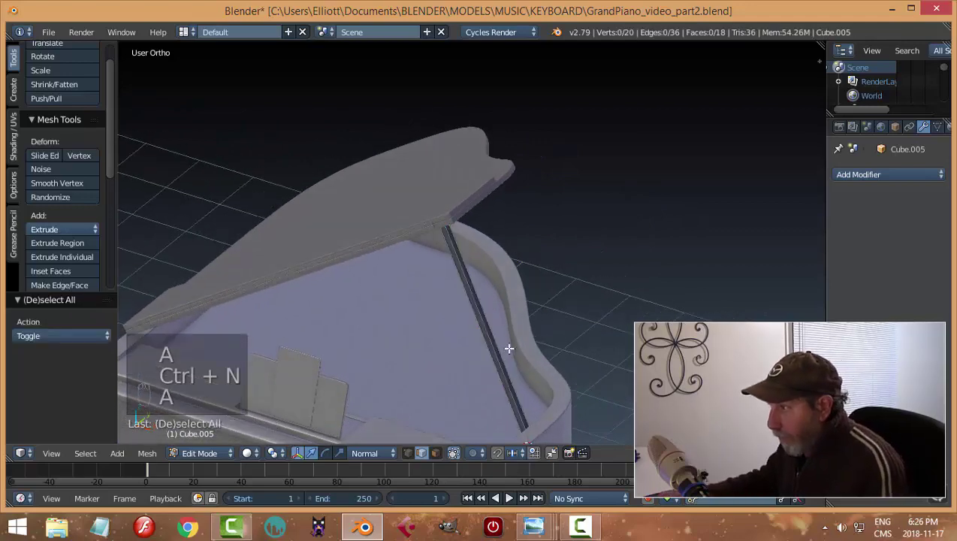
Select the post's four lengthwise corner edge loops and bevel them by about 0.015 with 2 segments.
scroll(509, 347, "up", 5)
middle_click_drag(465, 296, 374, 267)
right_click(366, 262, "alt")
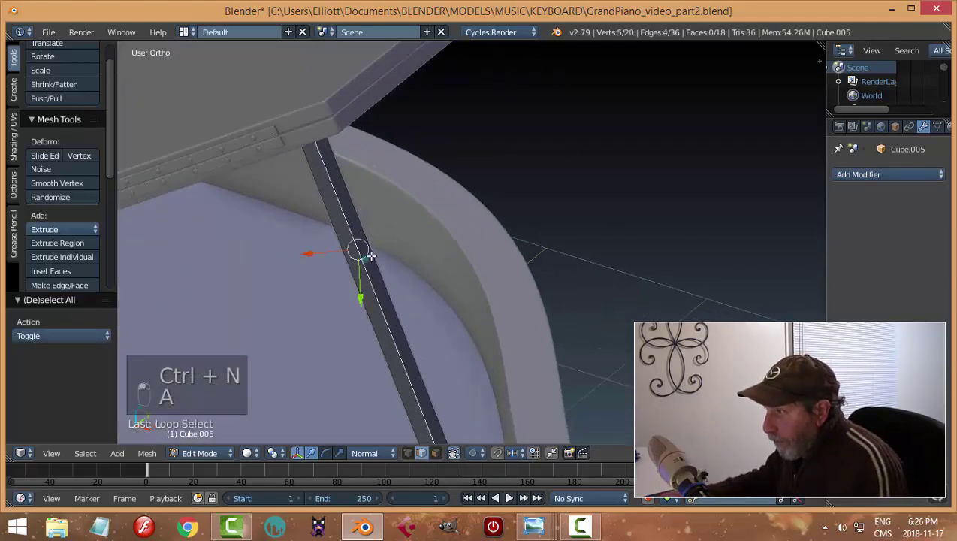
right_click(347, 229, "alt+shift")
right_click(339, 231, "alt+shift")
middle_click_drag(508, 265, 538, 261)
right_click(625, 267, "alt+shift")
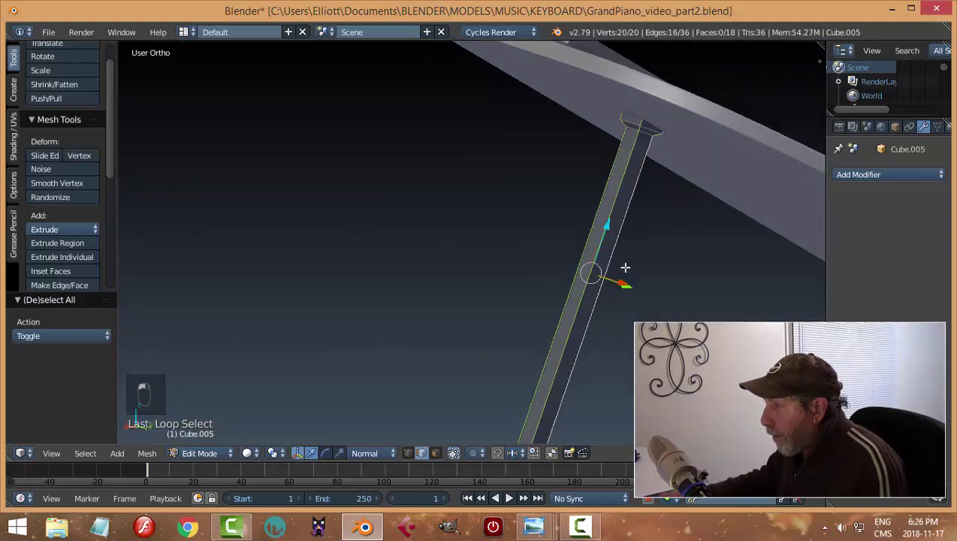
middle_click_drag(627, 382, 472, 357, "shift")
scroll(472, 331, "up", 5)
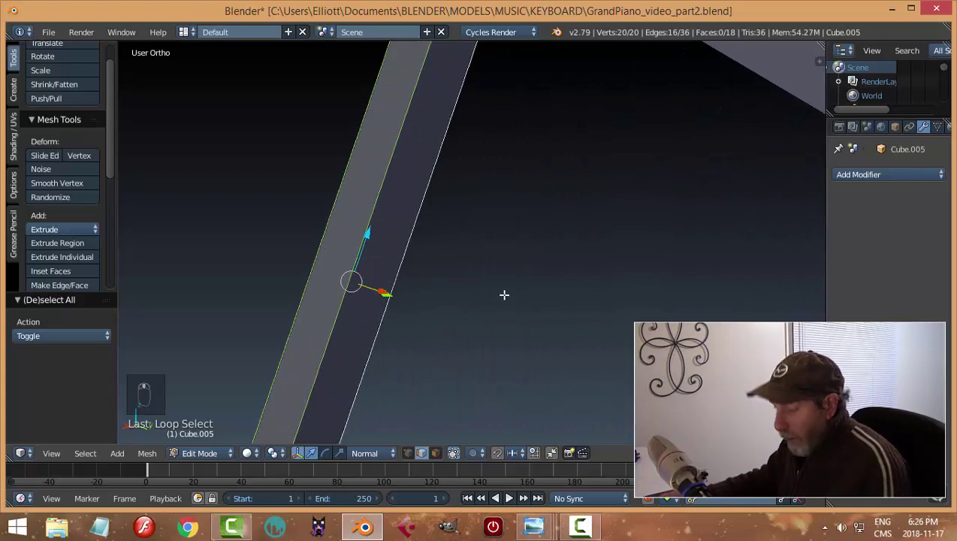
key("ctrl+b")
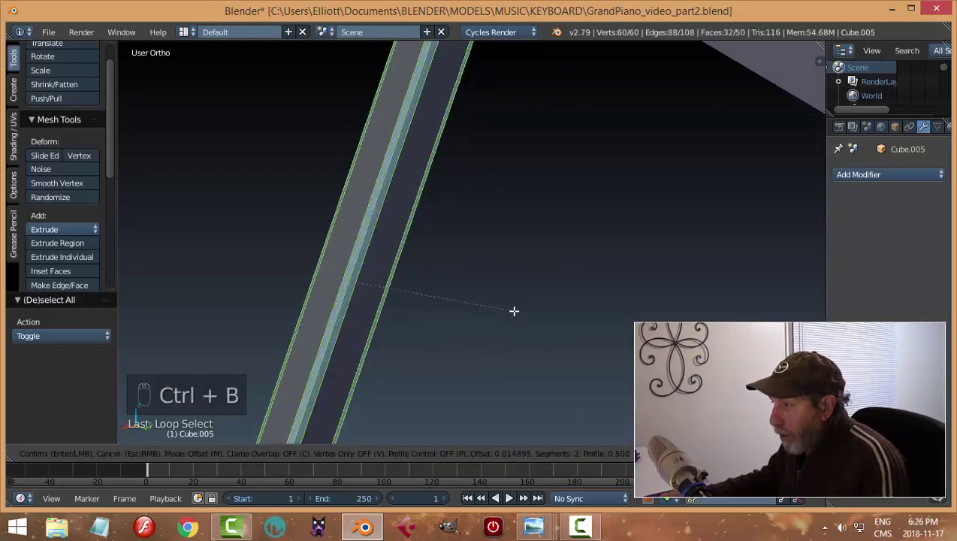
left_click(514, 310)
key("a")
key("Tab")
scroll(461, 327, "down", 5)
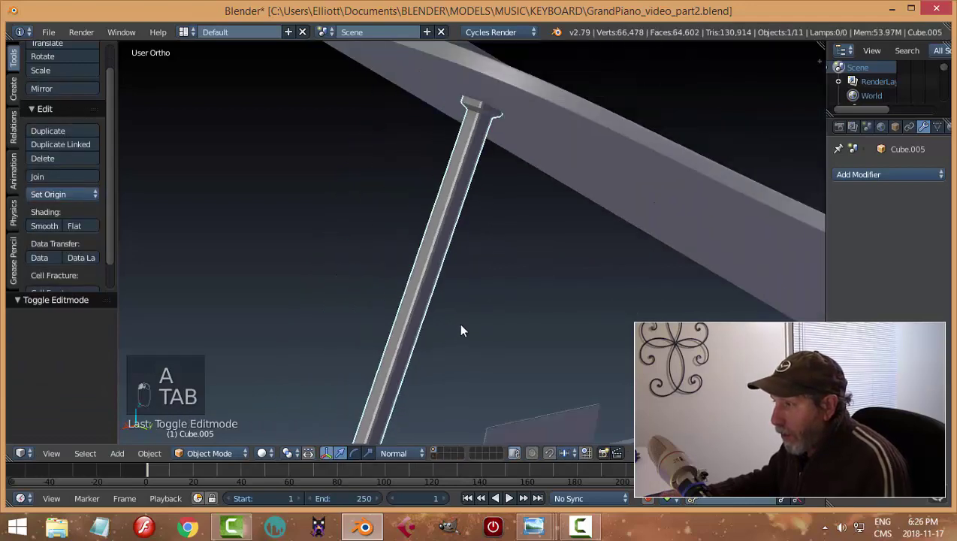
scroll(567, 316, "down", 6)
key("a")
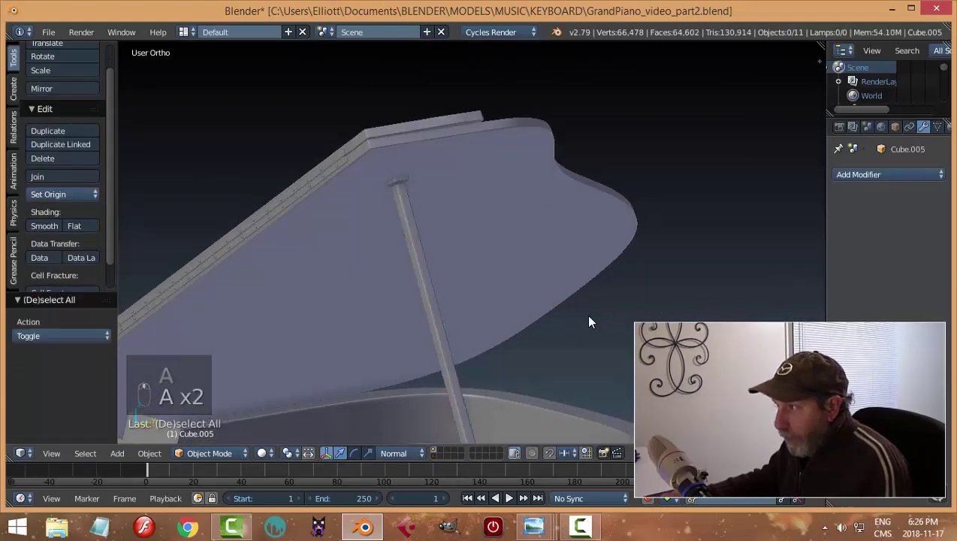
Reopen the post for mesh editing and add a single centred loop cut around its shaft.
mouse_move(567, 328)
middle_mouse_down()
mouse_move(592, 346)
mouse_move(604, 329)
mouse_move(516, 361)
mouse_move(495, 304)
mouse_move(523, 306)
mouse_move(517, 321)
mouse_move(527, 337)
mouse_move(590, 306)
mouse_move(585, 332)
mouse_move(551, 337)
mouse_move(549, 327)
middle_mouse_up()
scroll(523, 337, "up", 3)
scroll(550, 342, "up", 4)
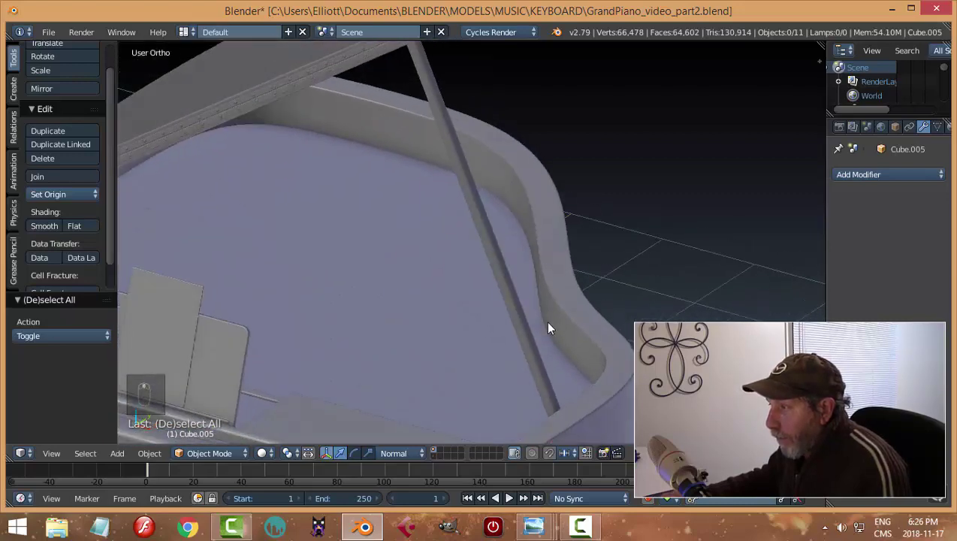
right_click(489, 224)
key("Tab")
left_click(640, 298)
scroll(534, 304, "up", 3)
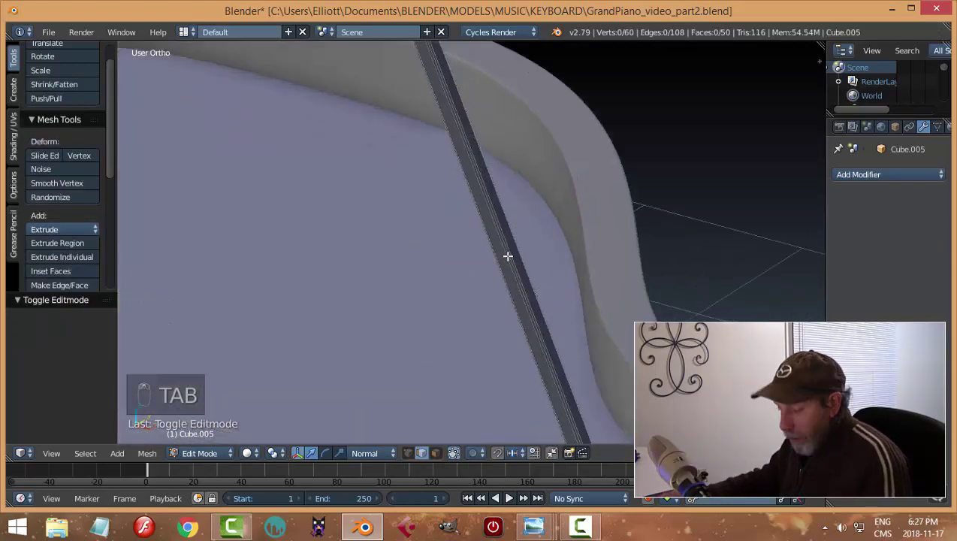
key("ctrl+r")
scroll(508, 256, "up", 1)
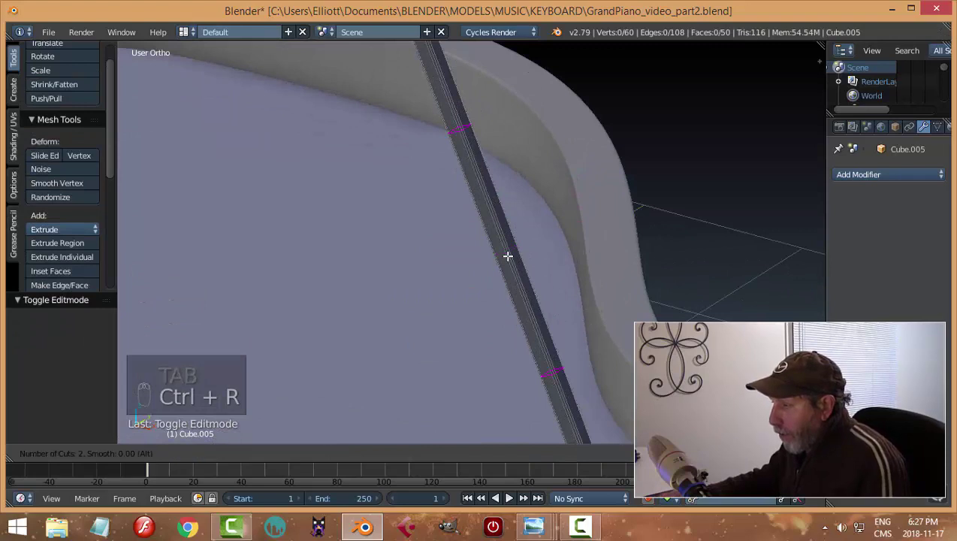
left_click(508, 256)
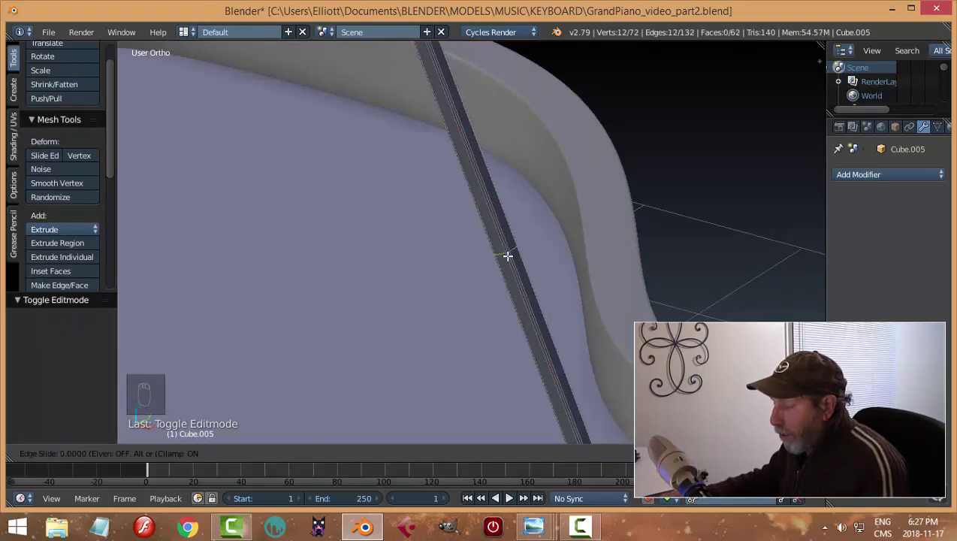
left_click(508, 256)
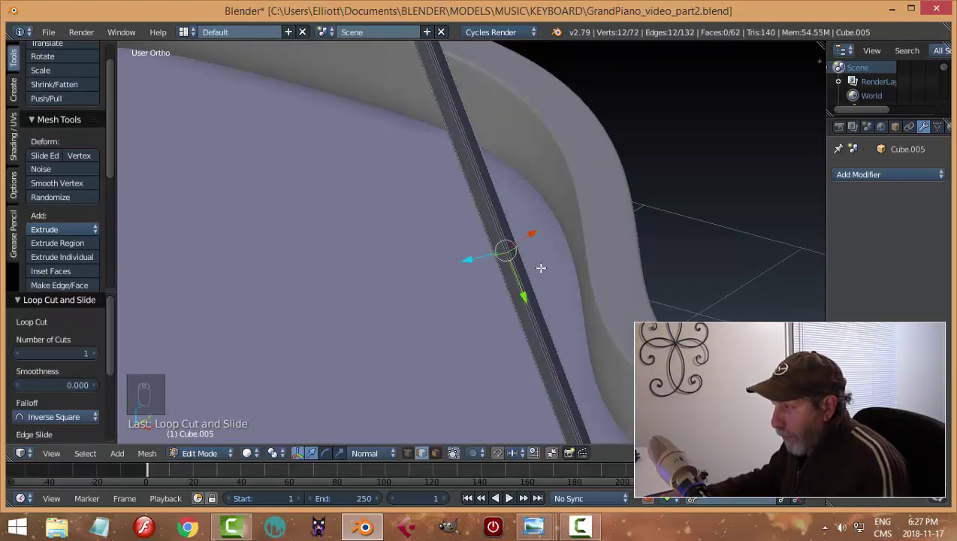
Switch the transform orientation to Global and bevel the middle loop by about 0.059 with 1 segment.
left_click(368, 452)
left_click(379, 434)
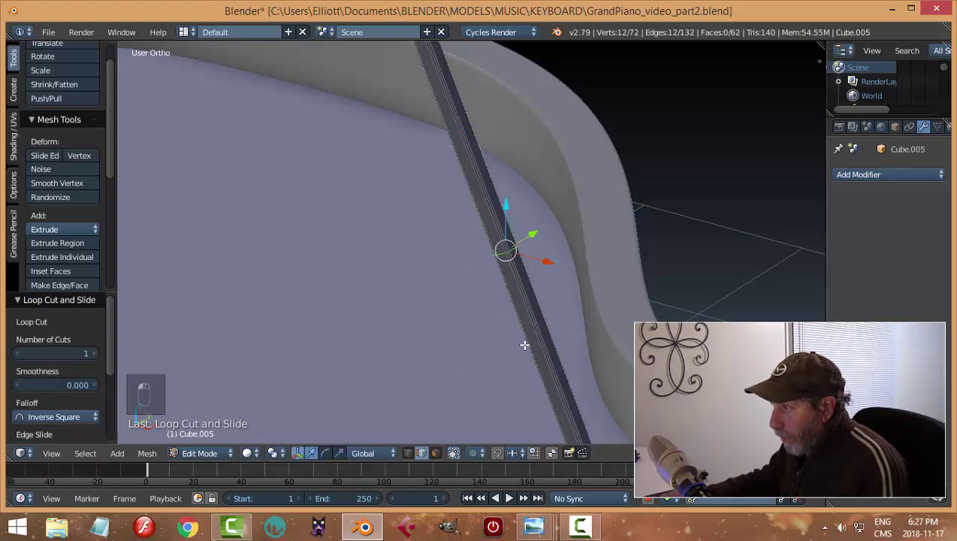
key("ctrl+b")
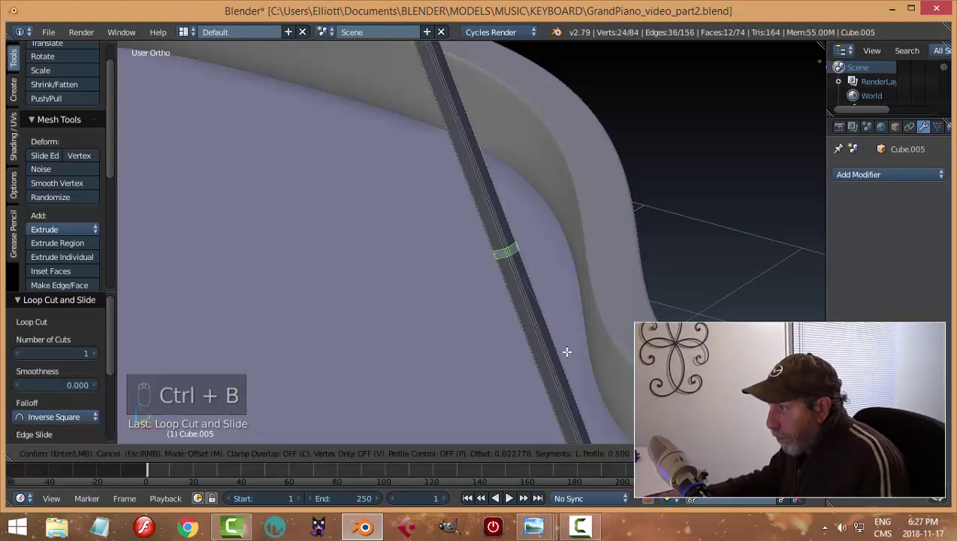
left_click(568, 355)
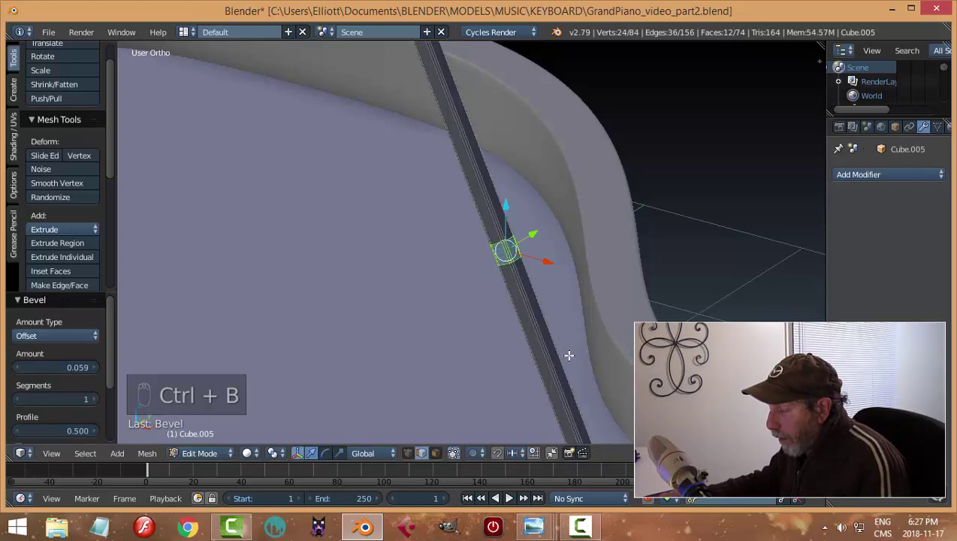
Extrude the middle band in place and shrink it inward by about 0.03 to form a recessed neck.
scroll(616, 341, "up", 1)
key("e")
right_click(615, 340)
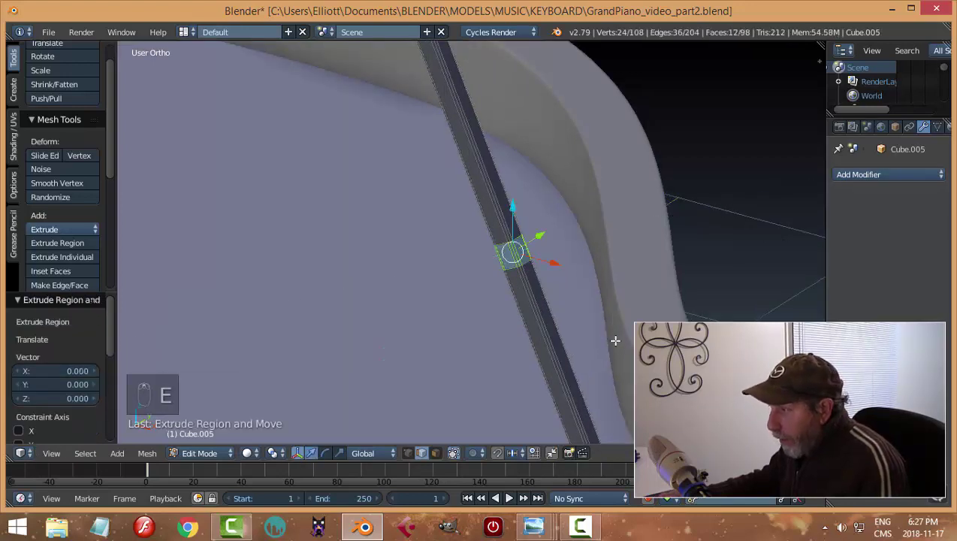
key("alt+s")
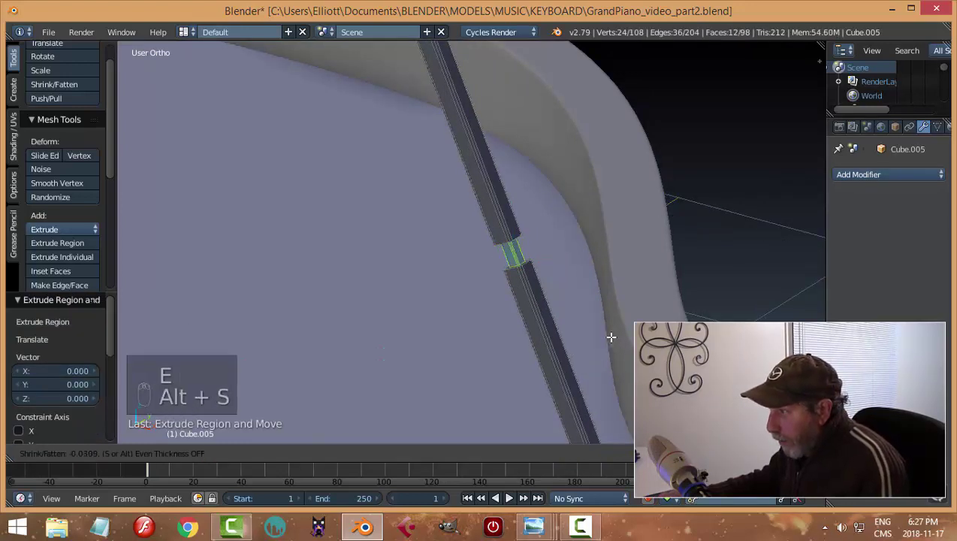
left_click(610, 339)
middle_click_drag(611, 339, 545, 309)
key("Tab")
left_click(471, 308)
scroll(564, 299, "down", 5)
scroll(532, 314, "up", 6)
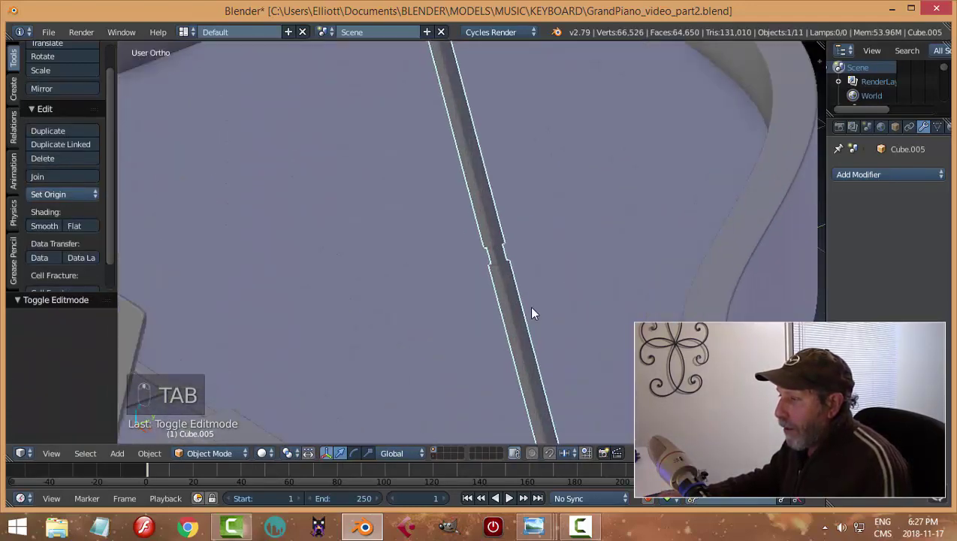
Add a loop cut around the post's upper section, slid to about -0.987, close to the recessed neck.
key("Tab")
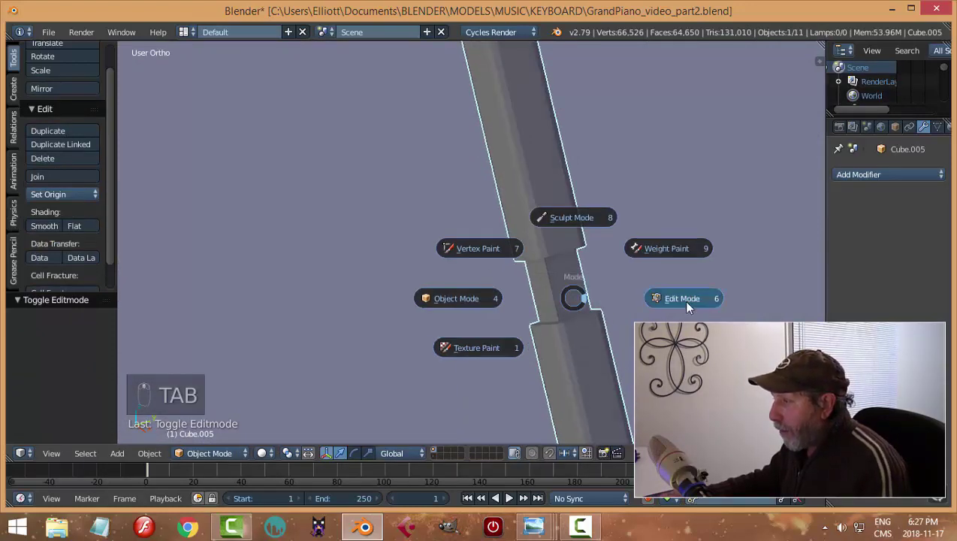
left_click(683, 300)
key("ctrl+r")
left_click(567, 197)
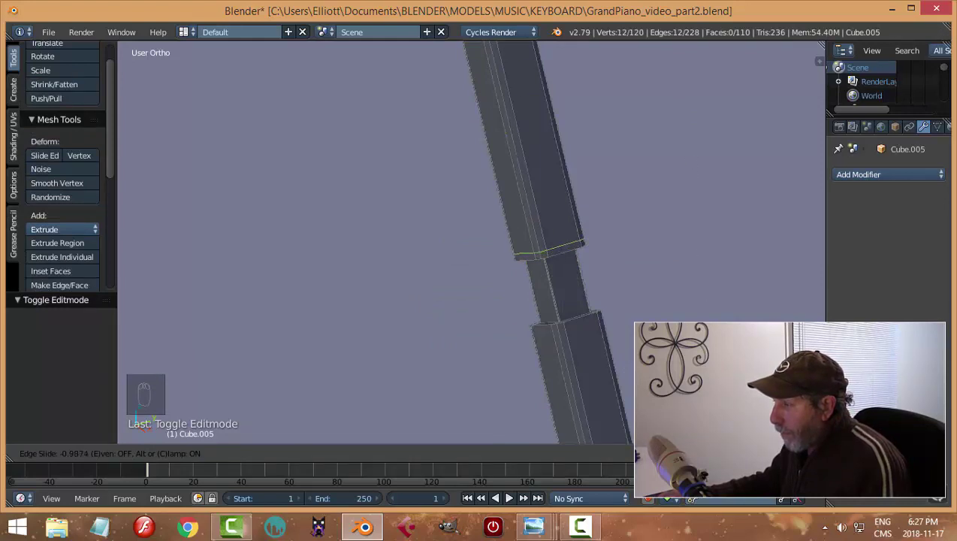
left_click(616, 409)
middle_click_drag(616, 409, 546, 374)
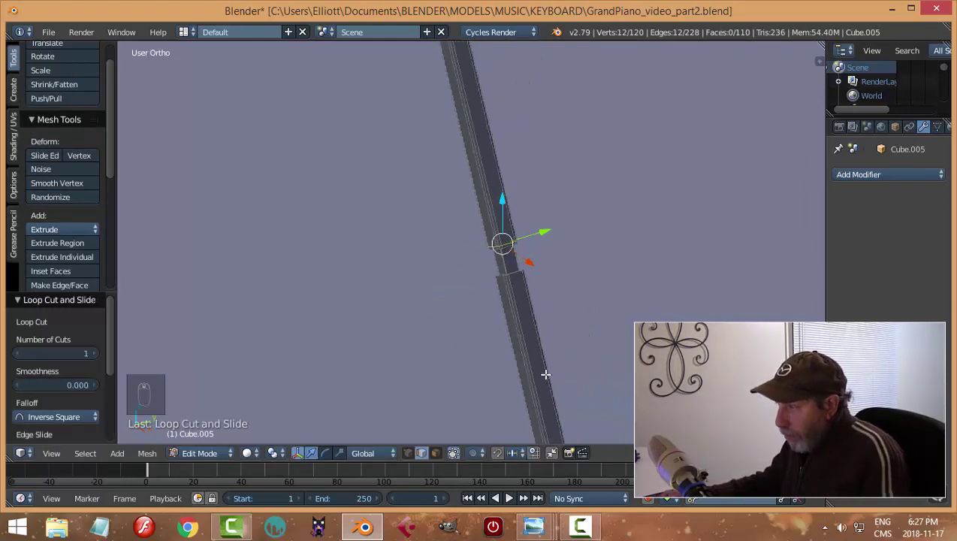
Add a loop cut around the lower section near the neck and slide it closer by a factor of about -0.263.
key("ctrl+r")
left_click(540, 345)
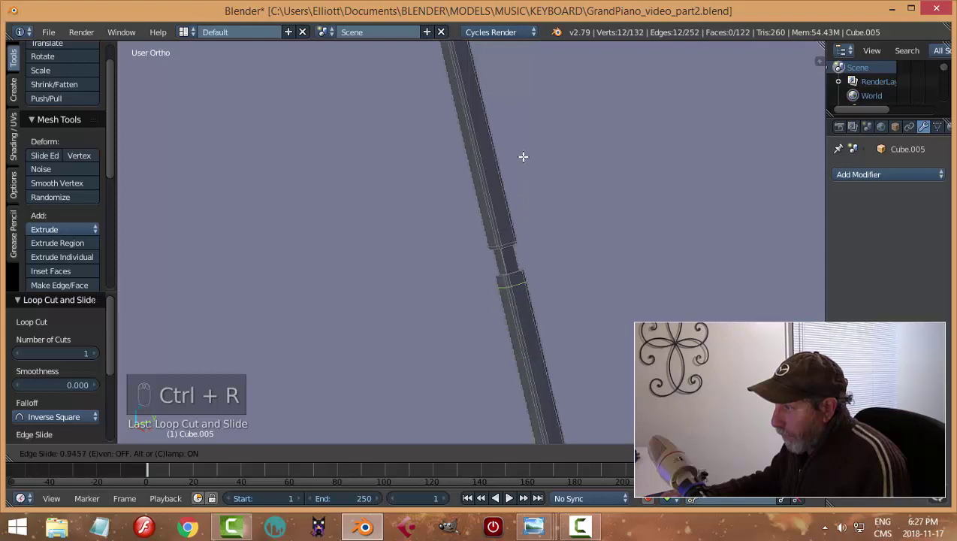
left_click(523, 151)
scroll(590, 250, "up", 2)
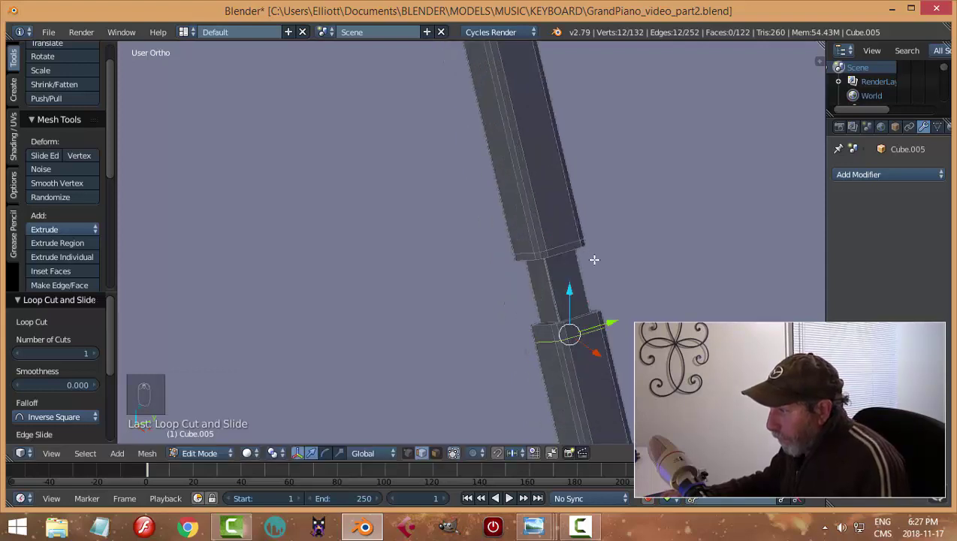
middle_click_drag(594, 258, 508, 226, "shift")
key("g")
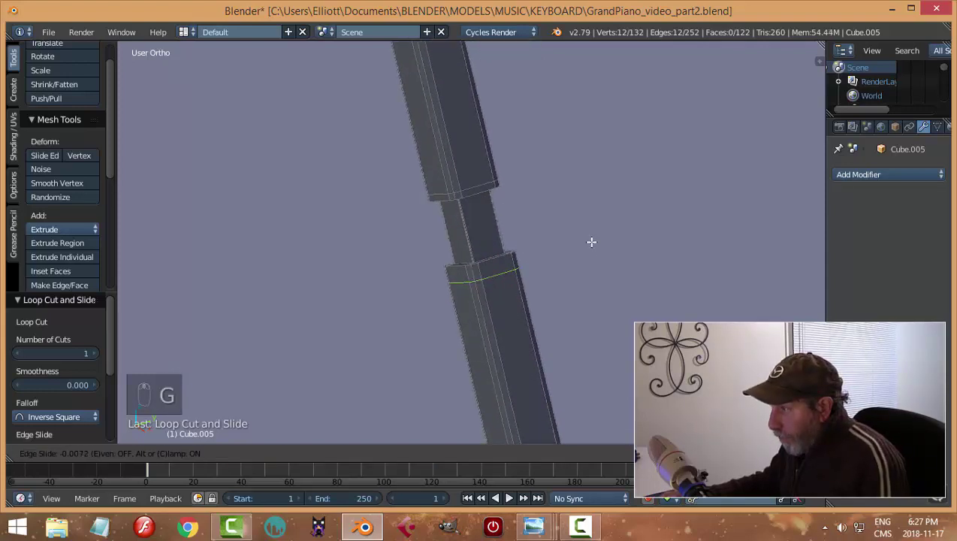
left_click(535, 118)
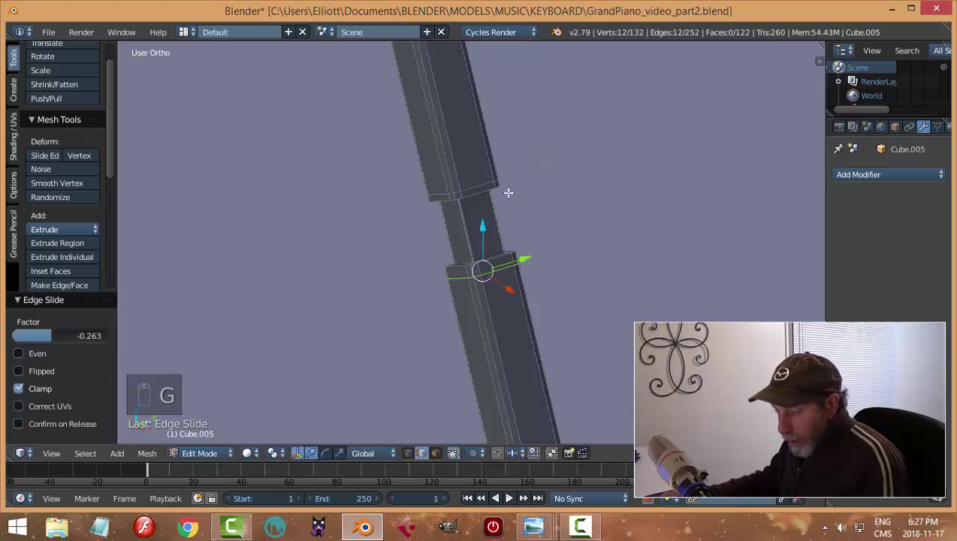
Select the outer rim edge loops on both sides of the neck and bevel them by about 0.006 with 3 segments.
key("a")
right_click(481, 191, "alt")
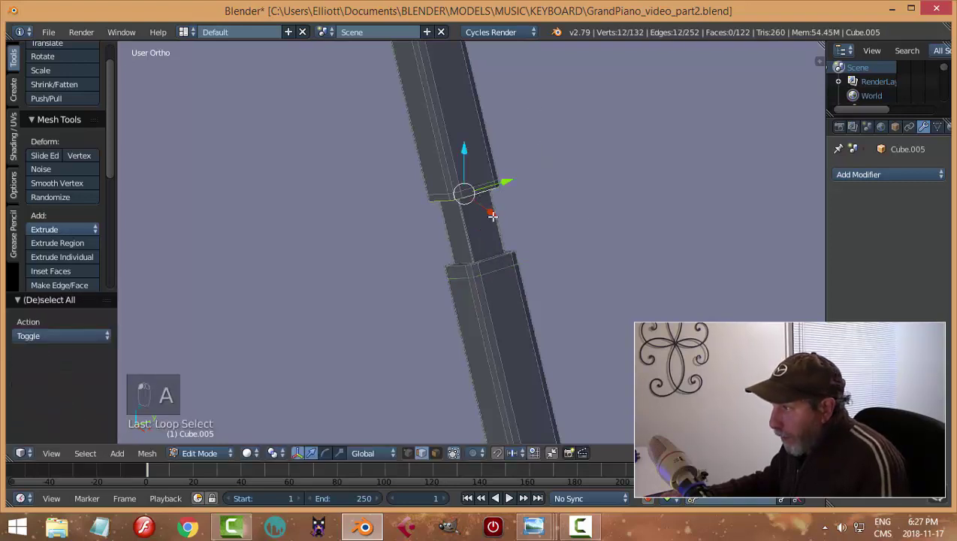
right_click(495, 260, "alt+shift")
key("ctrl+b")
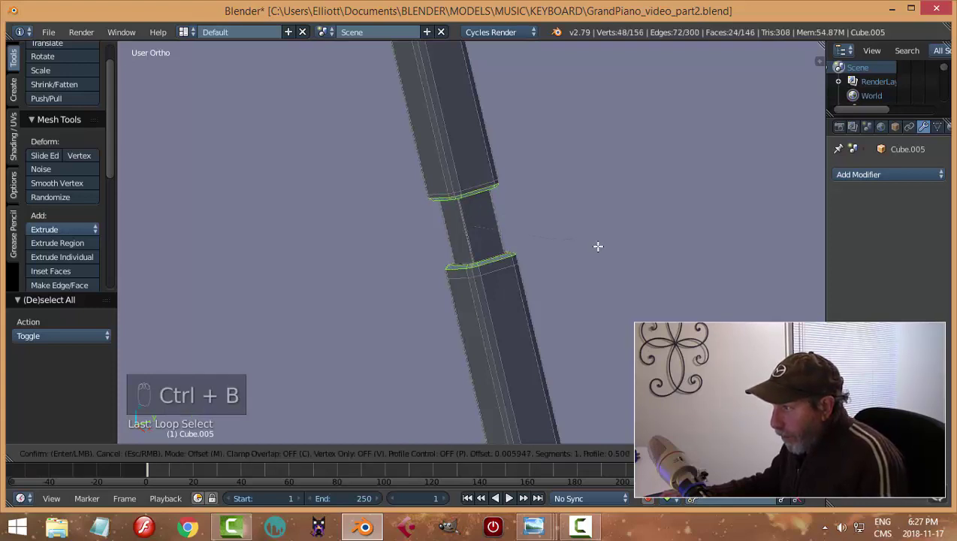
scroll(597, 246, "up", 1)
scroll(598, 245, "up", 1)
left_click(598, 246)
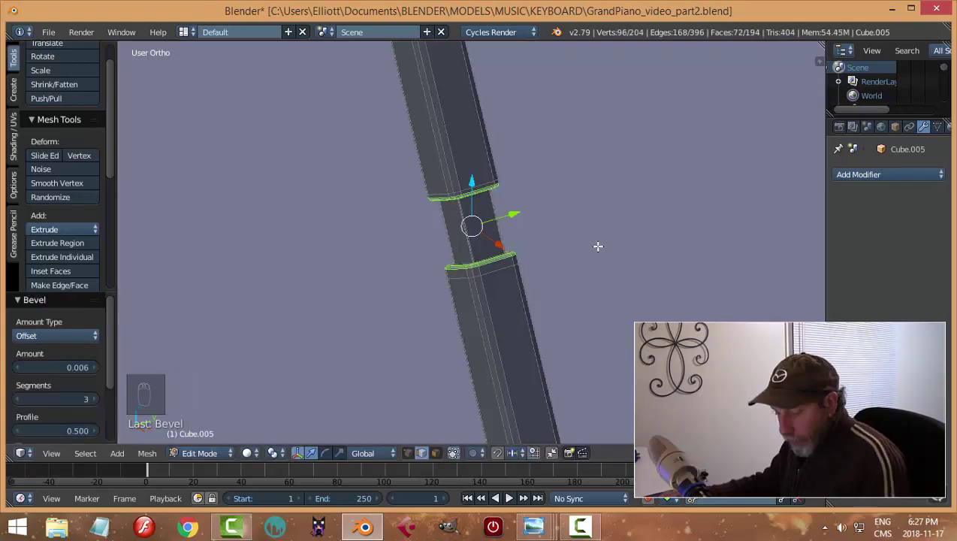
Add two loop cuts around the recessed neck, slid close to its lower and upper ends, and leave Edit Mode.
key("a")
key("ctrl+r")
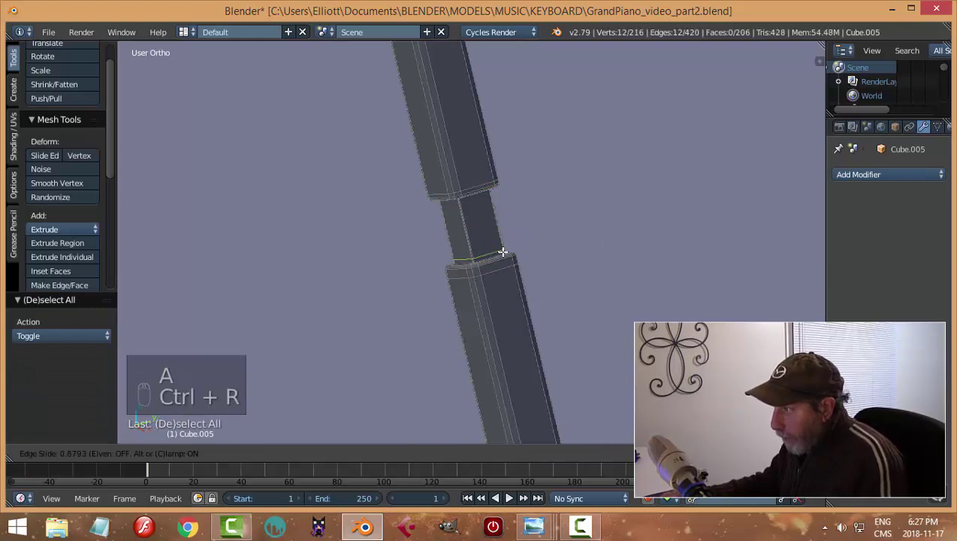
left_click(494, 225)
key("ctrl+r")
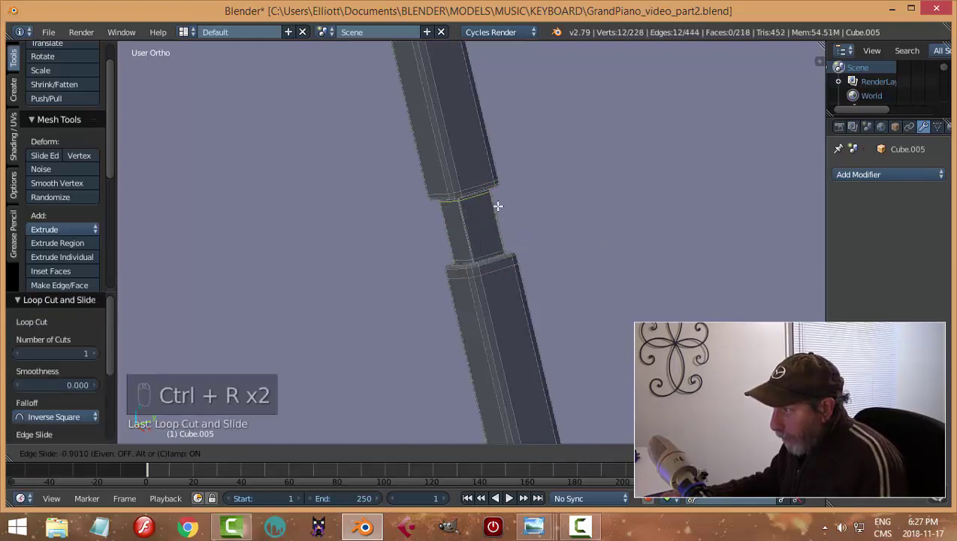
right_click(497, 210)
key("a")
key("Tab")
left_click(537, 228)
scroll(552, 227, "down", 3)
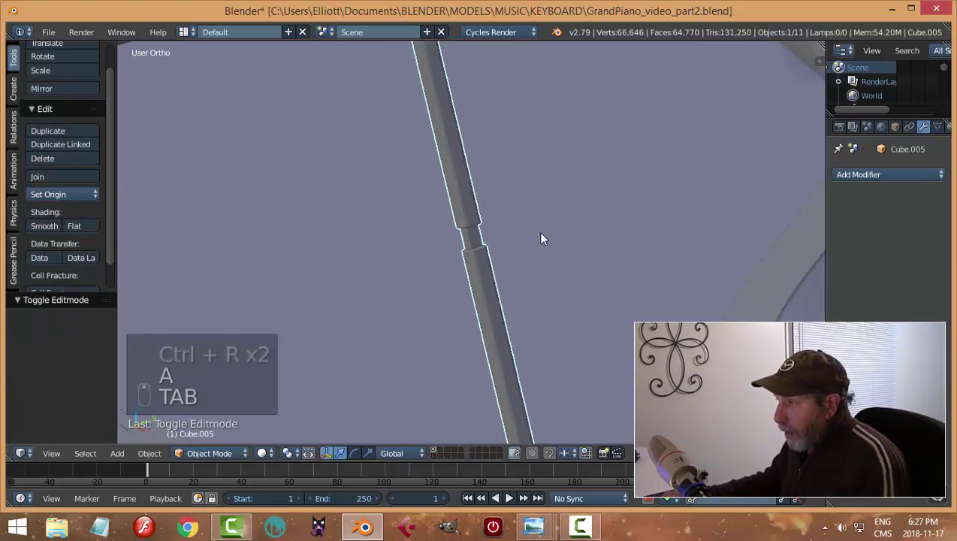
Show the first layer as well, switch to the camera view and preview the whole piano in rendered shading.
middle_click_drag(538, 232, 343, 265)
key("a")
scroll(435, 269, "down", 4)
middle_click_drag(435, 269, 525, 267)
scroll(532, 258, "down", 2)
scroll(511, 289, "up", 3)
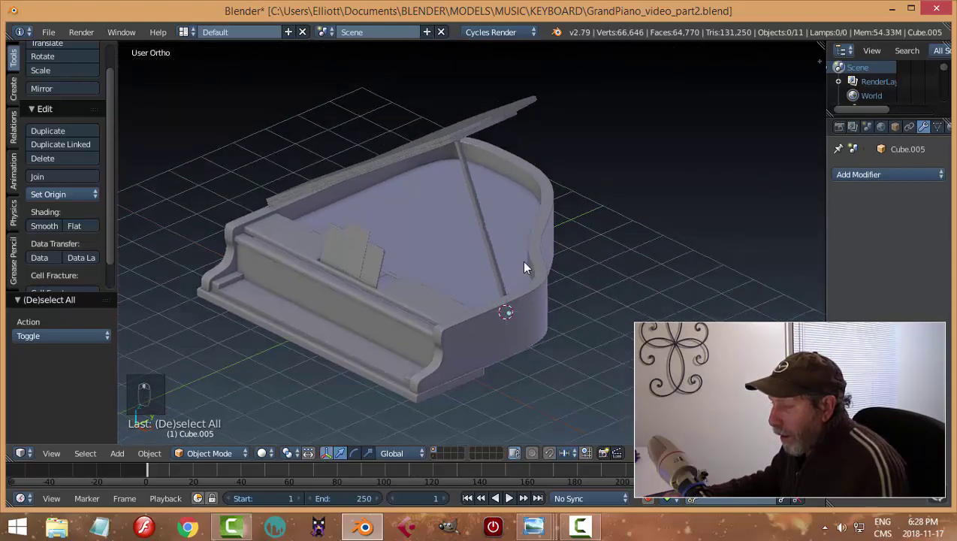
left_click(435, 454, "shift")
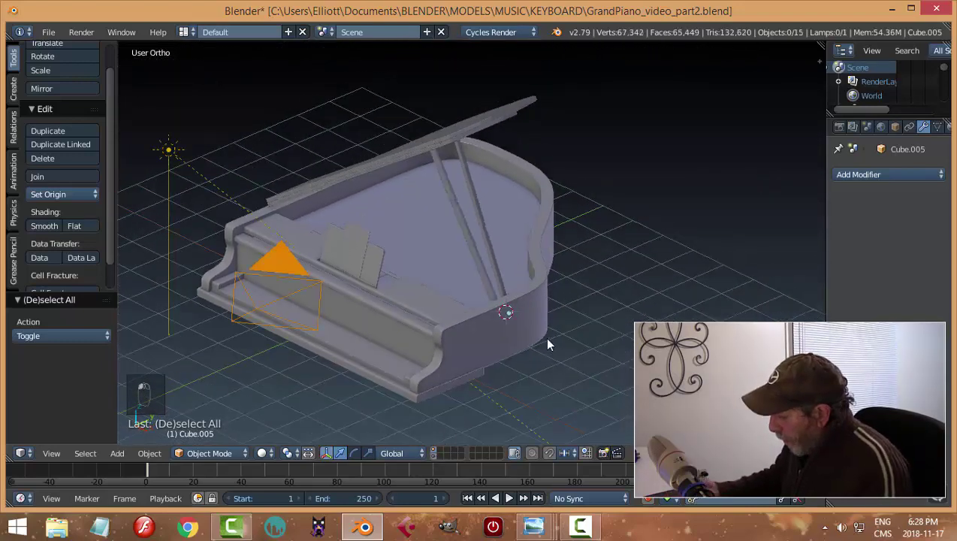
key("KP_0")
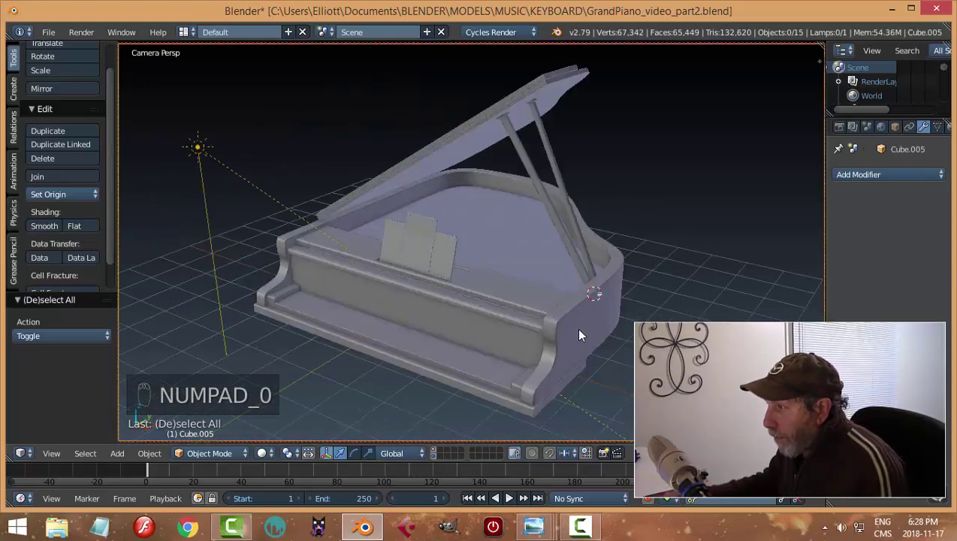
mouse_move(577, 321)
middle_mouse_down()
mouse_move(563, 323)
mouse_move(594, 326)
middle_mouse_up()
key("shift+z")
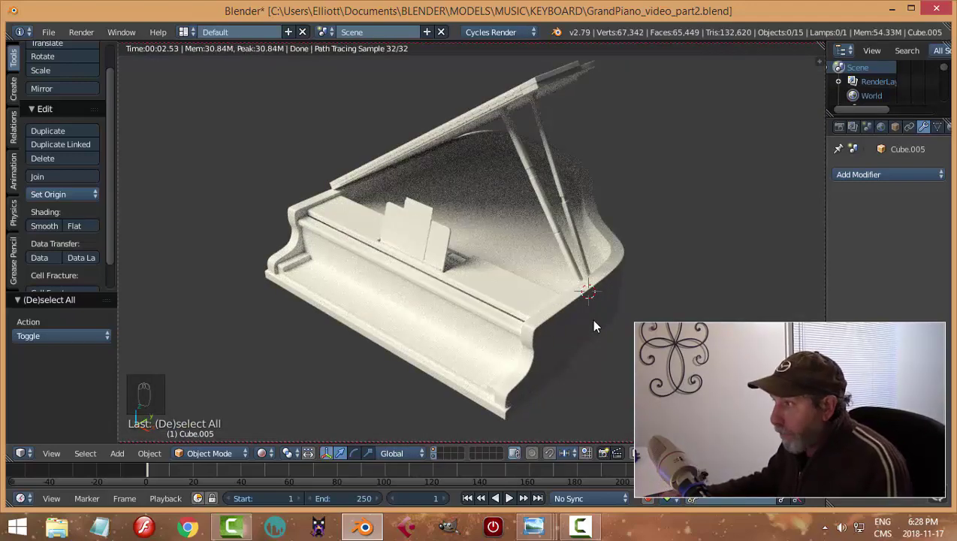
Delete the older lid prop standing nearer the keyboard and check the piano in rendered shading.
key("shift+z")
right_click(546, 201)
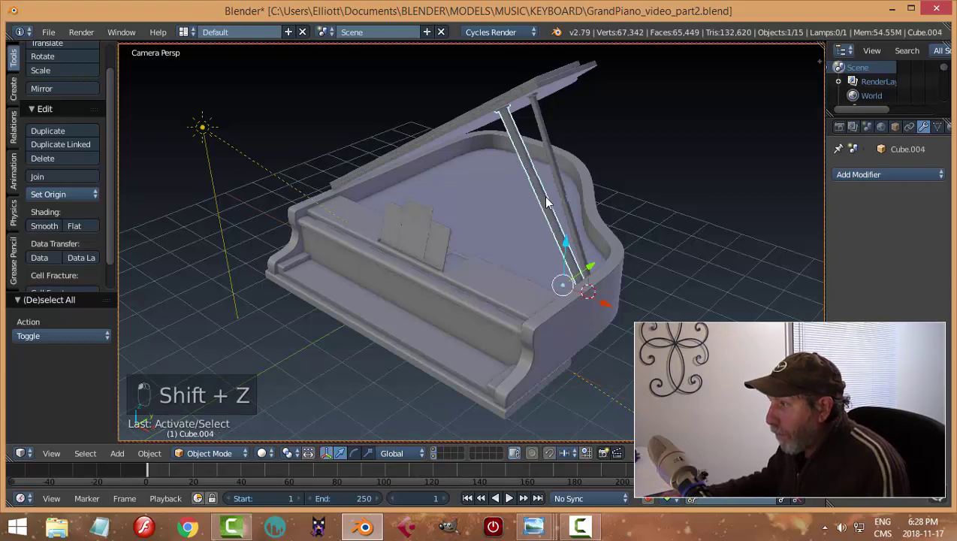
key("x")
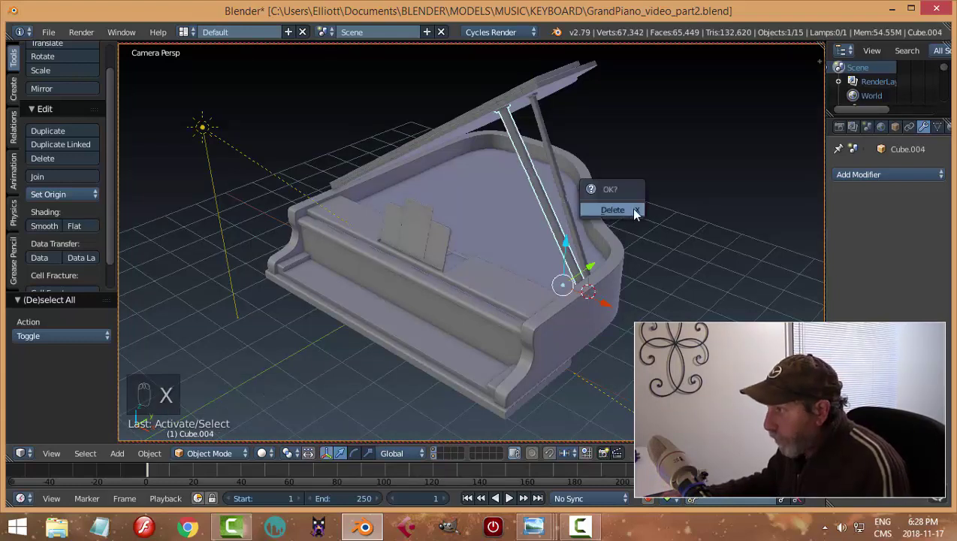
left_click(634, 211)
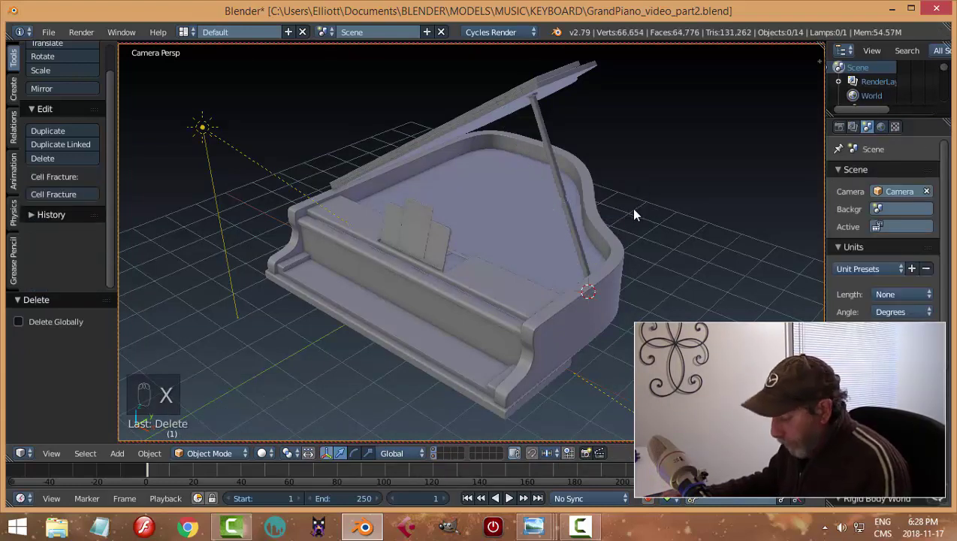
key("shift+z")
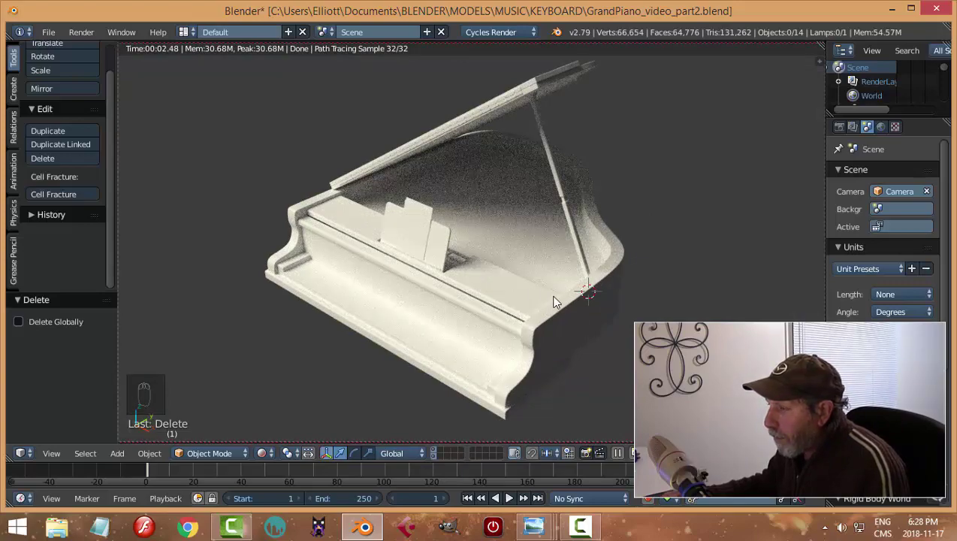
middle_click_drag(553, 301, 582, 286)
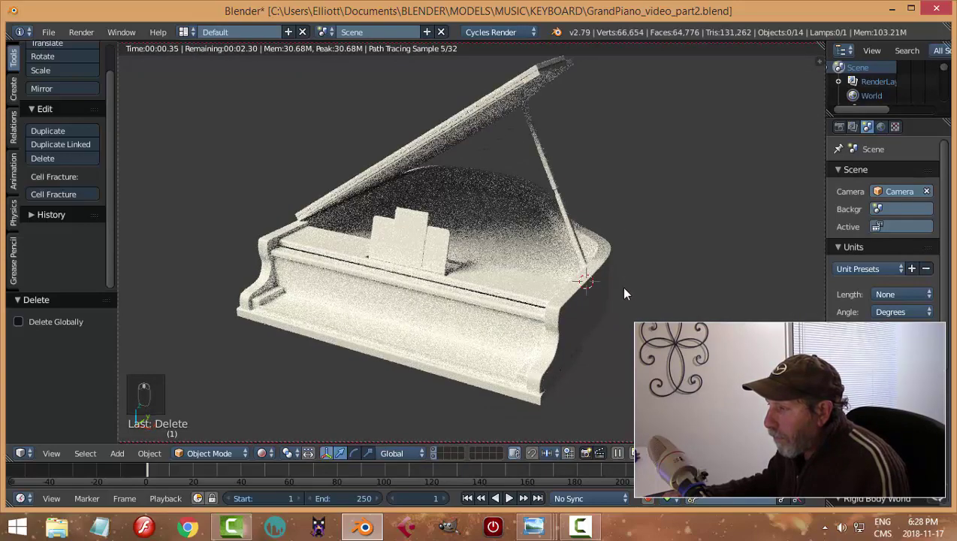
key("shift+z")
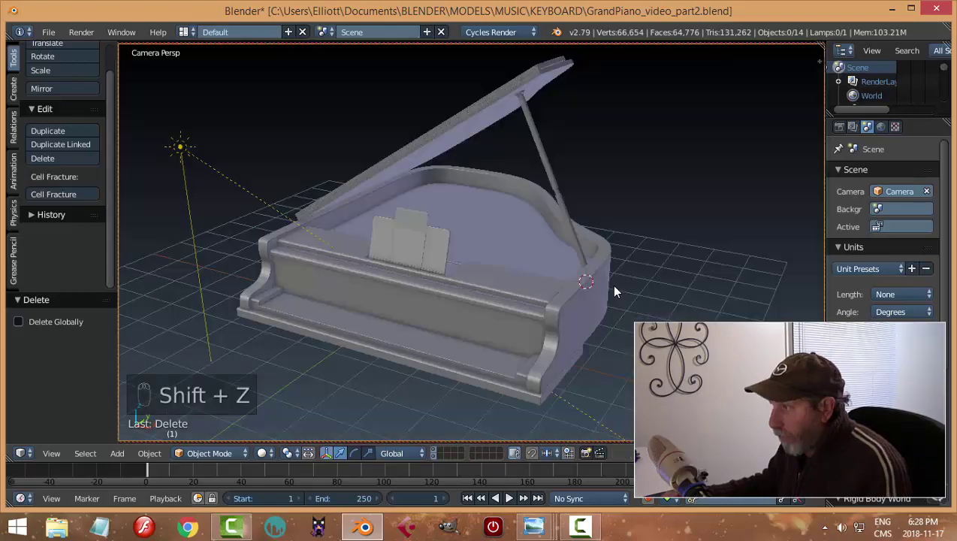
Rotate the sun lamp by 18.6° and check the lighting in a rendered preview.
right_click(187, 148)
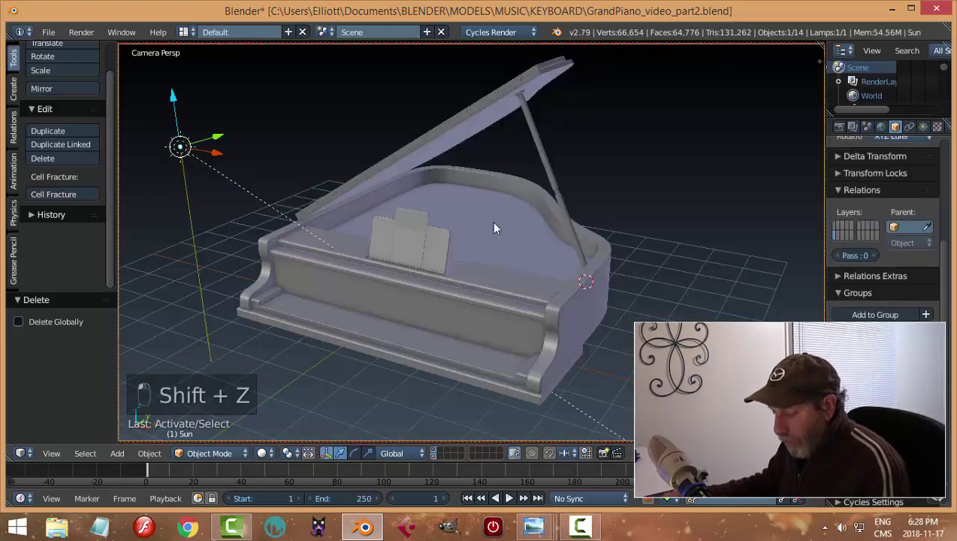
key("r")
left_click(609, 278)
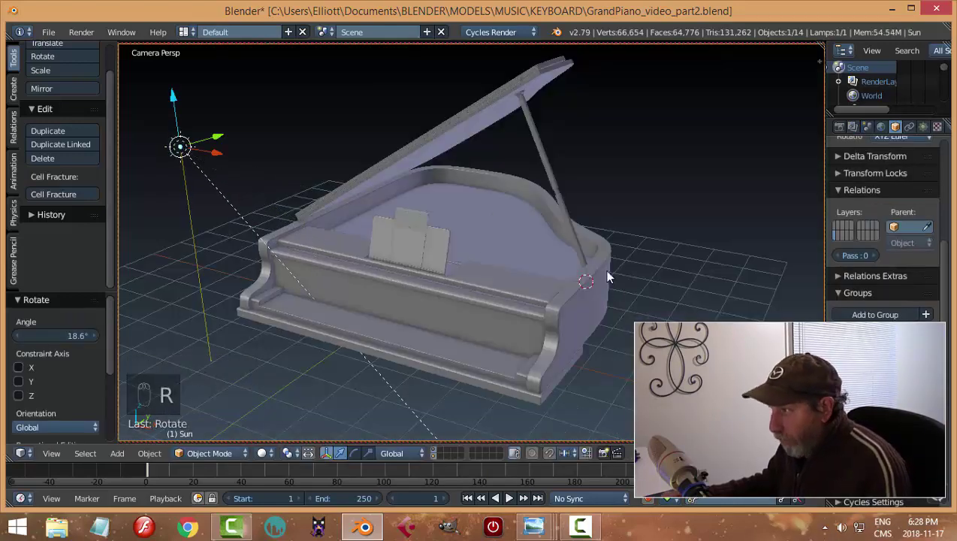
key("shift+z")
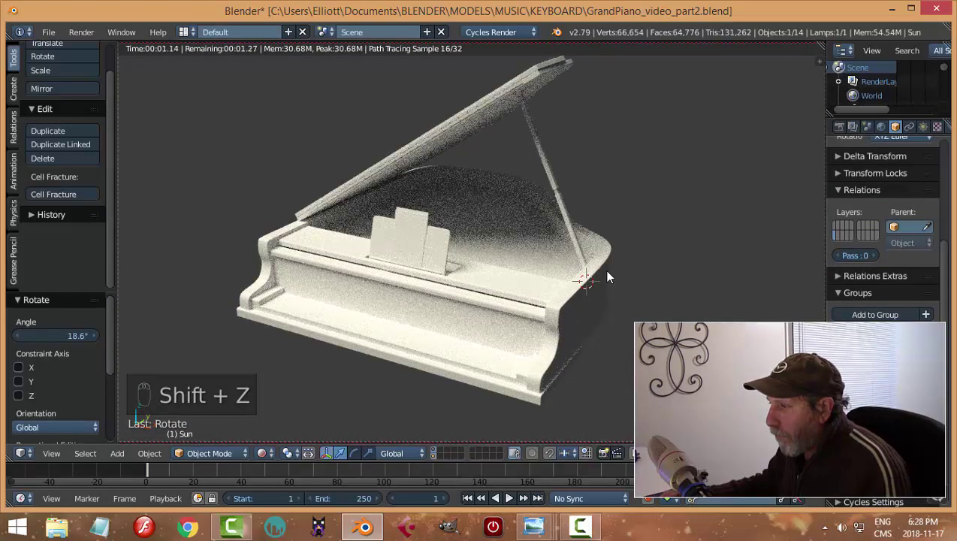
key("shift+z")
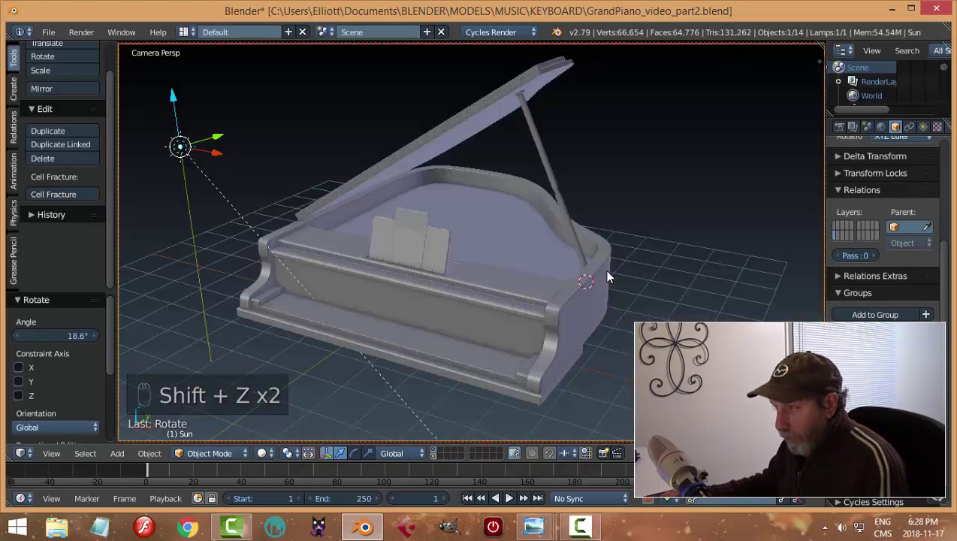
Rotate the sun lamp by -33.3° and preview the piano in rendered shading.
key("r")
left_click(627, 163)
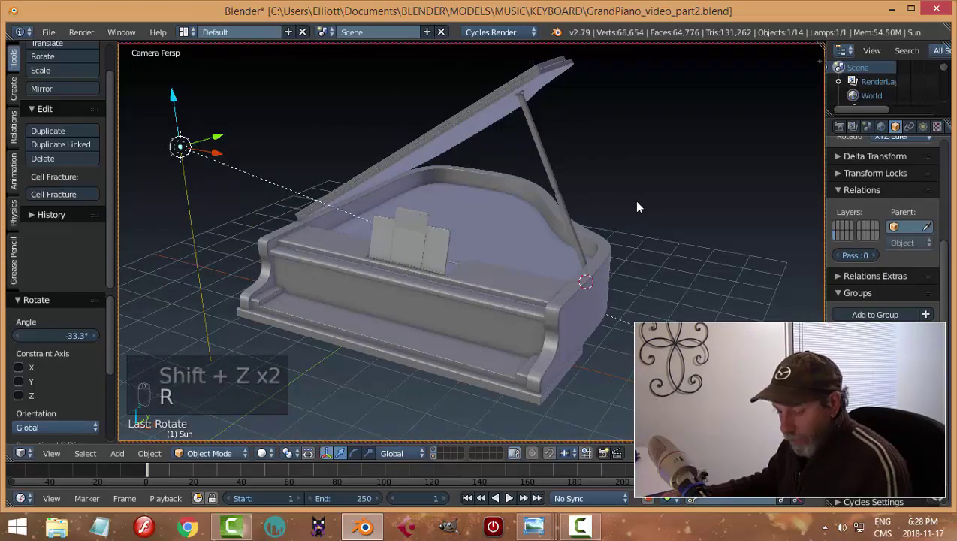
key("shift+z")
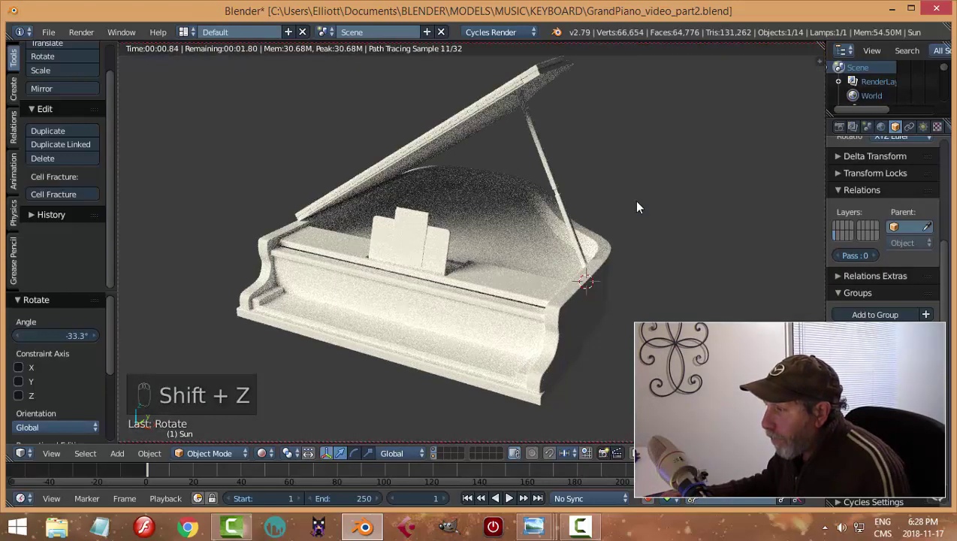
Inspect the rendered piano, return to solid shading and save the file.
scroll(608, 271, "up", 1)
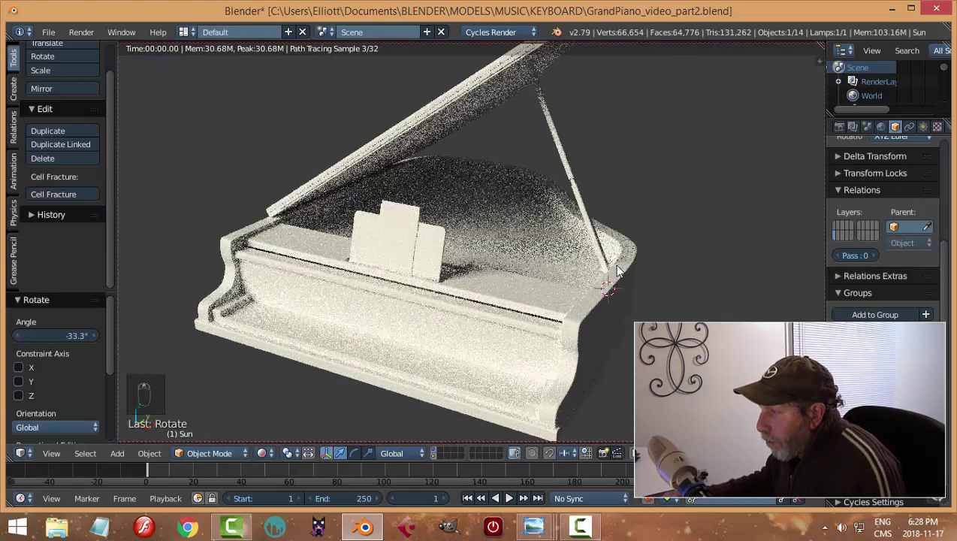
scroll(635, 265, "up", 1)
scroll(624, 262, "down", 3)
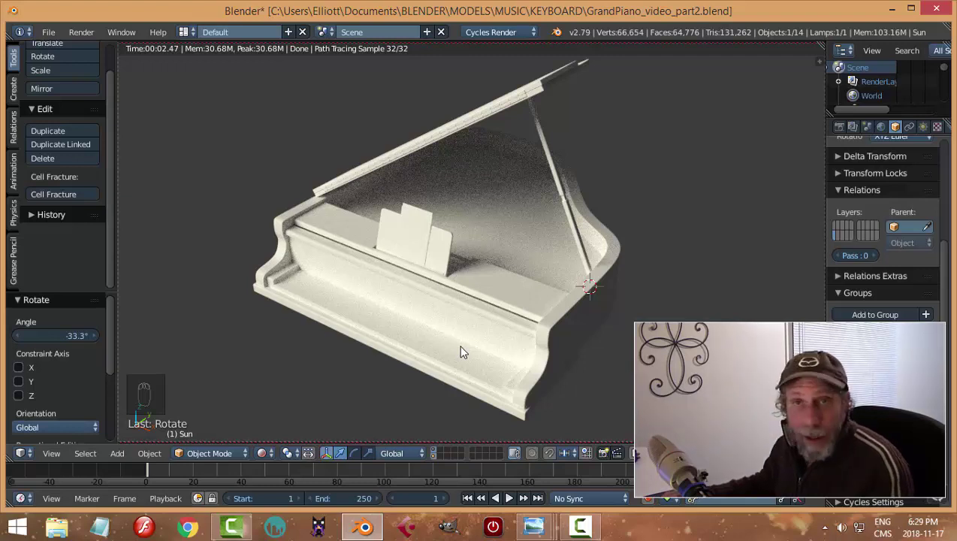
key("shift+z")
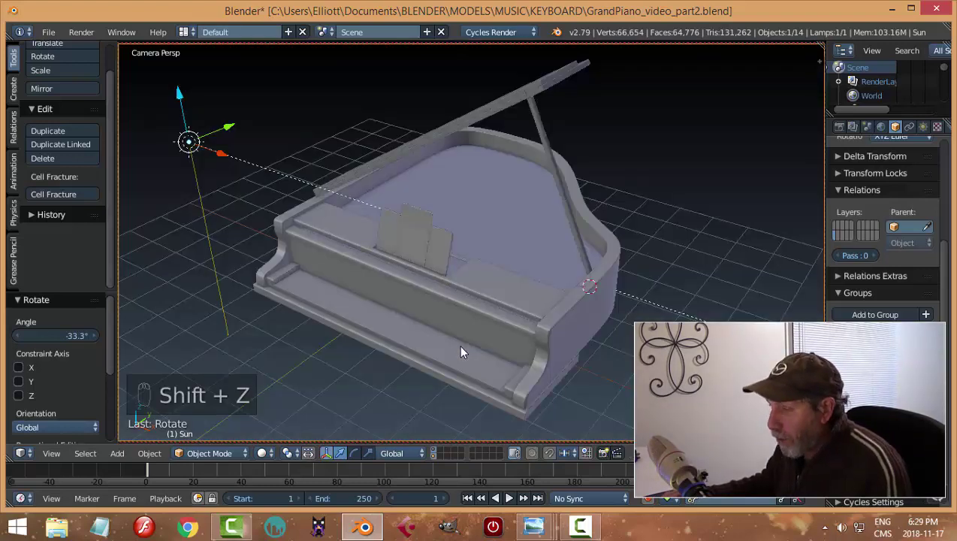
key("ctrl+s")
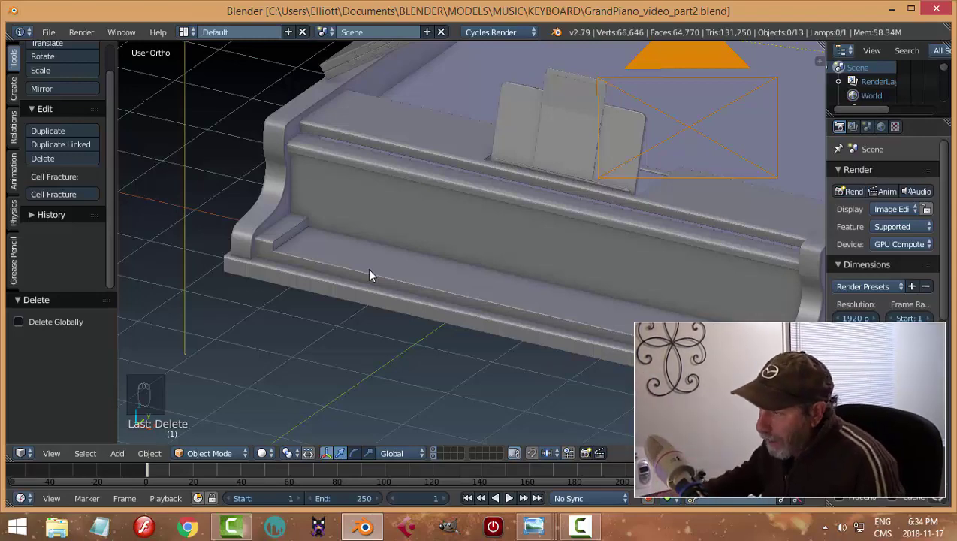
Compare the end of the piano's key bed with the Yamaha reference photo in Windows Photo Viewer, then return to Blender.
scroll(316, 261, "up", 2)
middle_click_drag(316, 261, 335, 265)
scroll(327, 284, "up", 2)
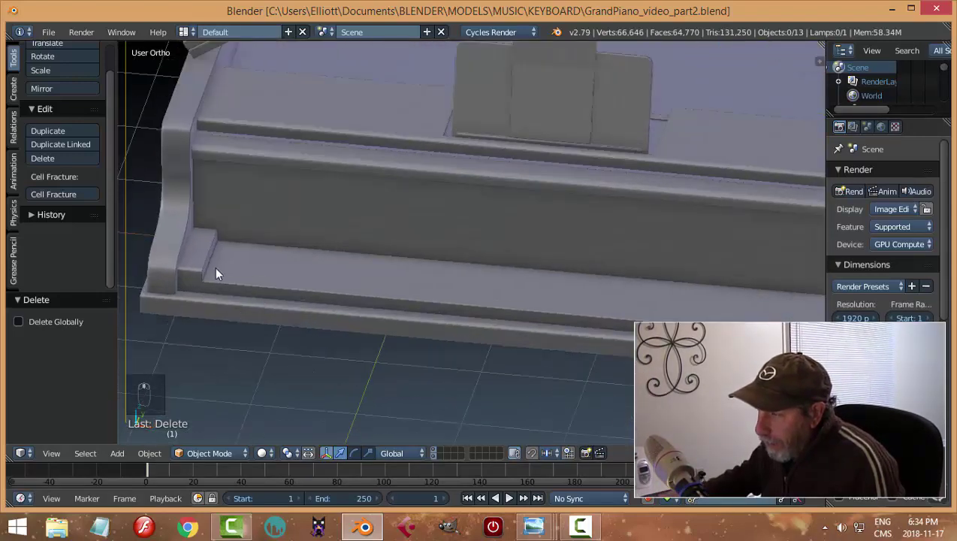
middle_click_drag(209, 263, 256, 262)
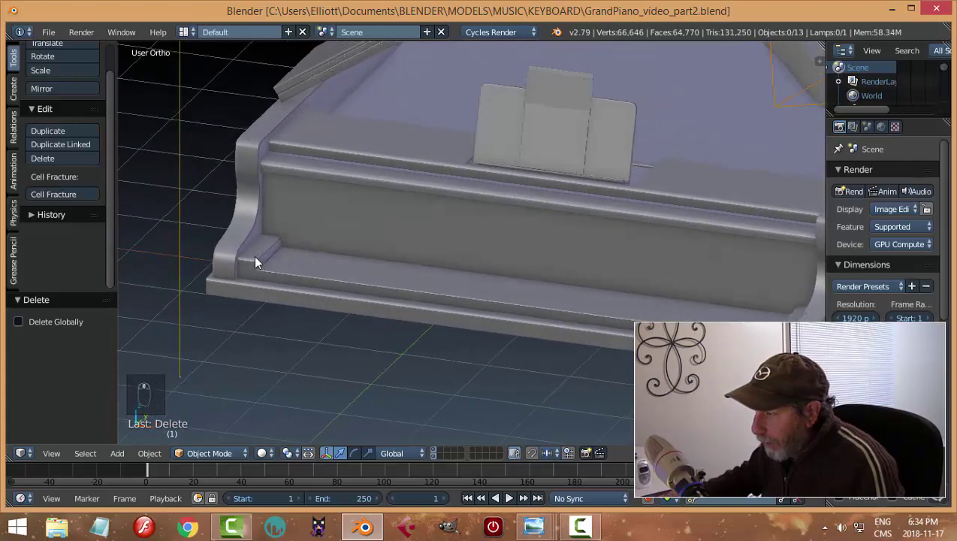
left_click(364, 526)
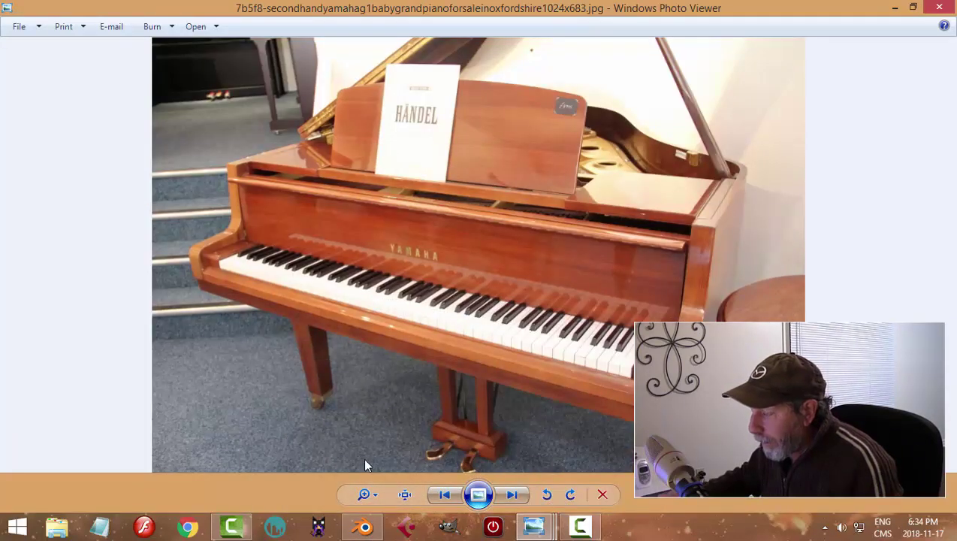
left_click(363, 525)
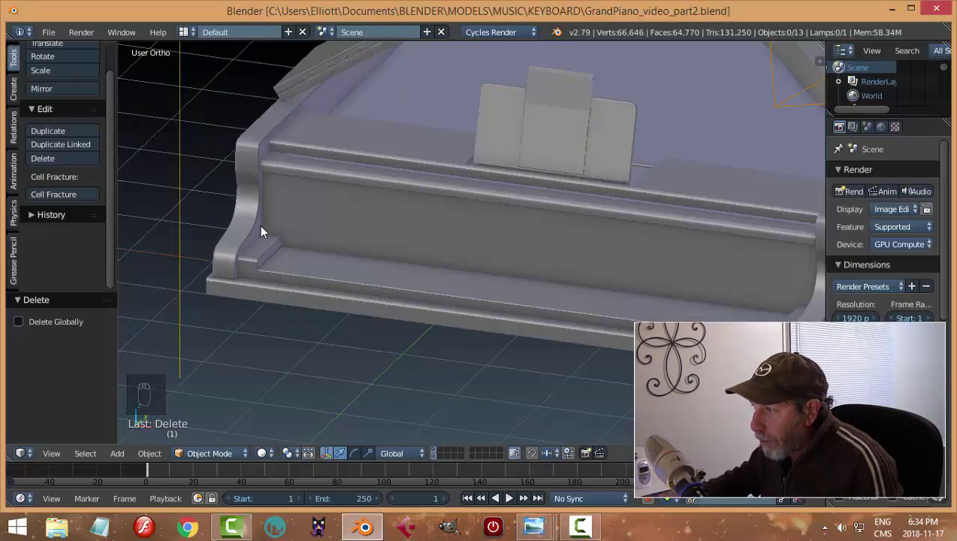
Open the key bed mesh with the raised end blocks in Edit Mode.
right_click(265, 252)
key("Tab")
left_click(434, 265)
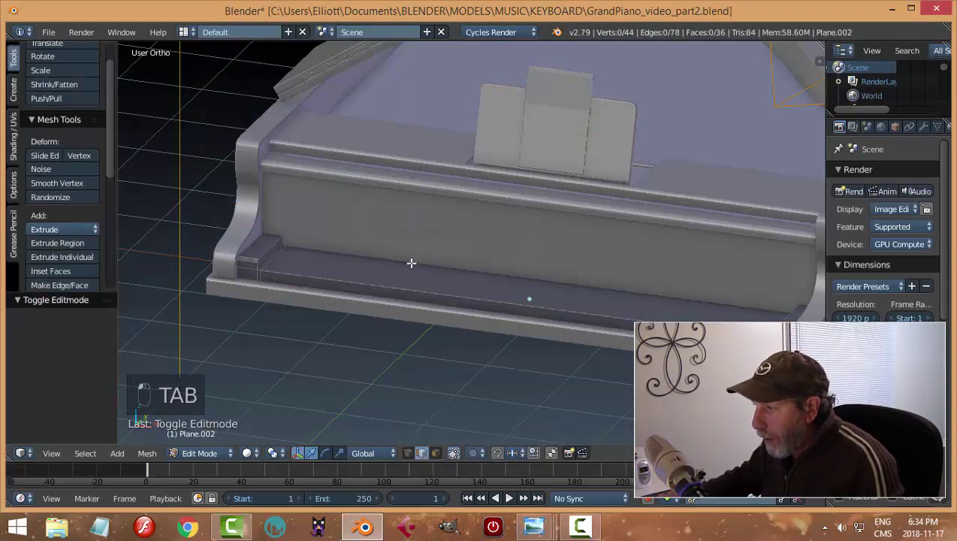
scroll(355, 277, "up", 3)
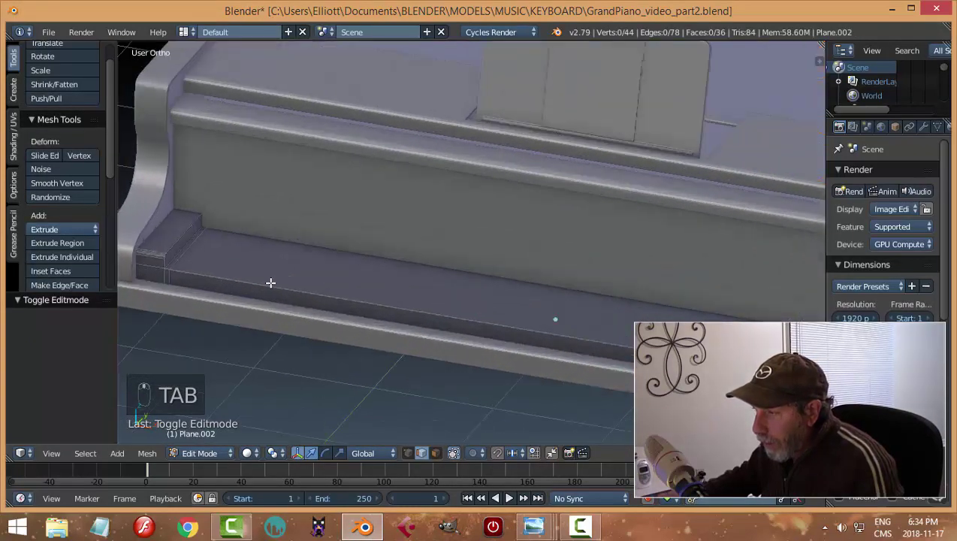
right_click(177, 259, "alt")
middle_click_drag(190, 274, 169, 278)
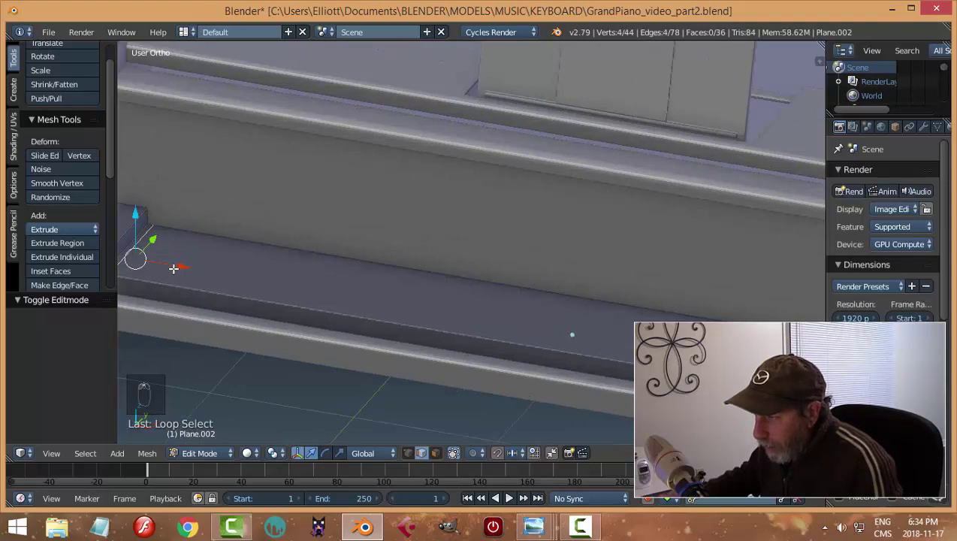
scroll(173, 269, "down", 4)
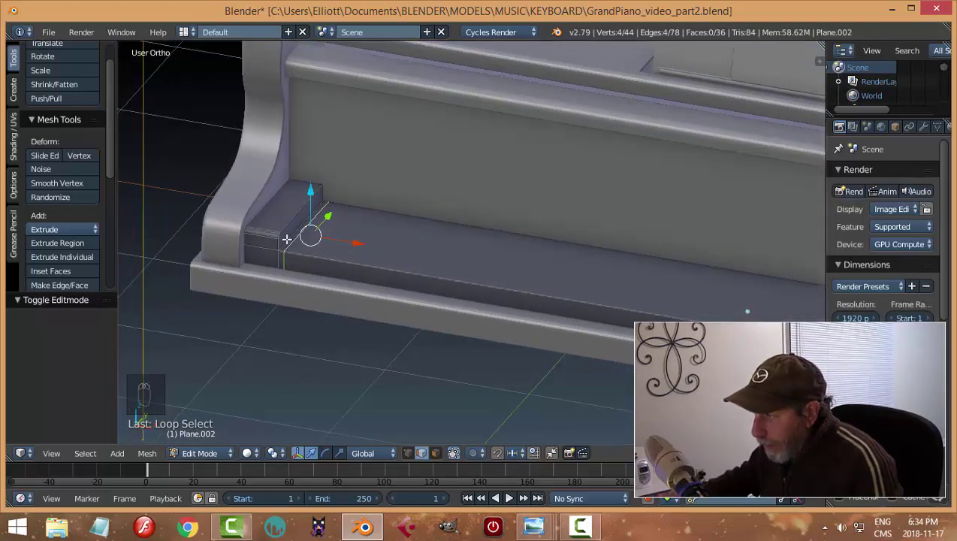
key("a")
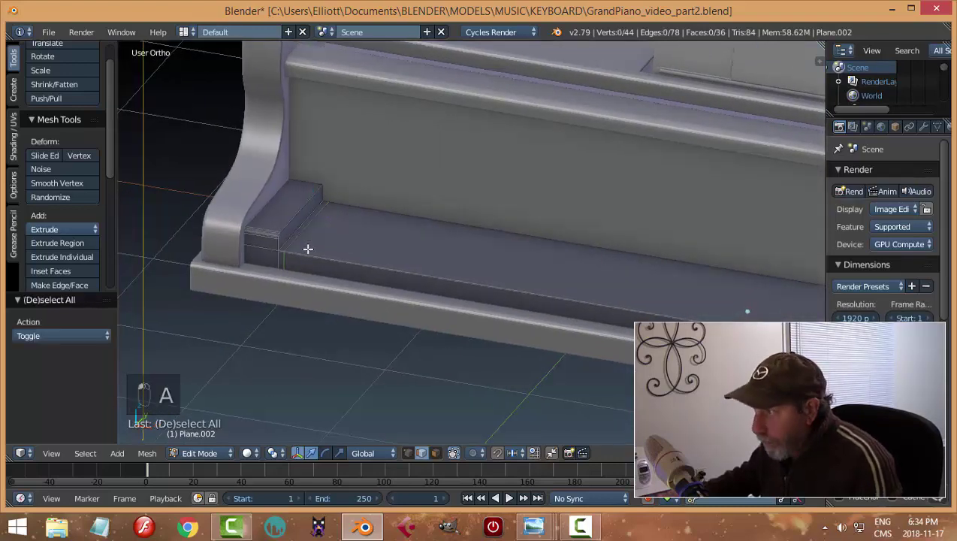
key("ctrl+Tab")
left_click(278, 262)
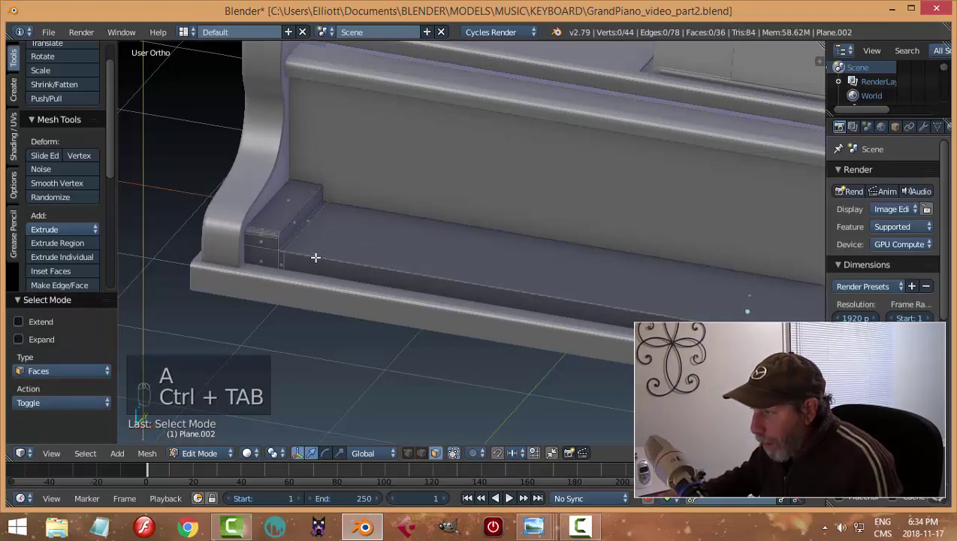
key("ctrl+Tab")
left_click(289, 240)
Select the edge loop running across the key bed beside its left end block and dissolve its edges.
right_click(303, 240, "alt")
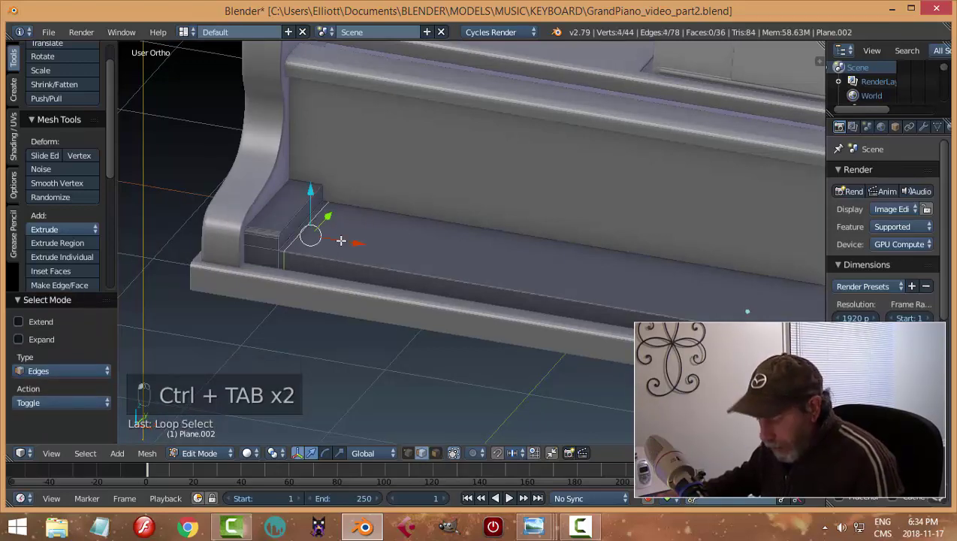
key("x")
left_click(304, 241)
middle_click_drag(340, 241, 570, 248)
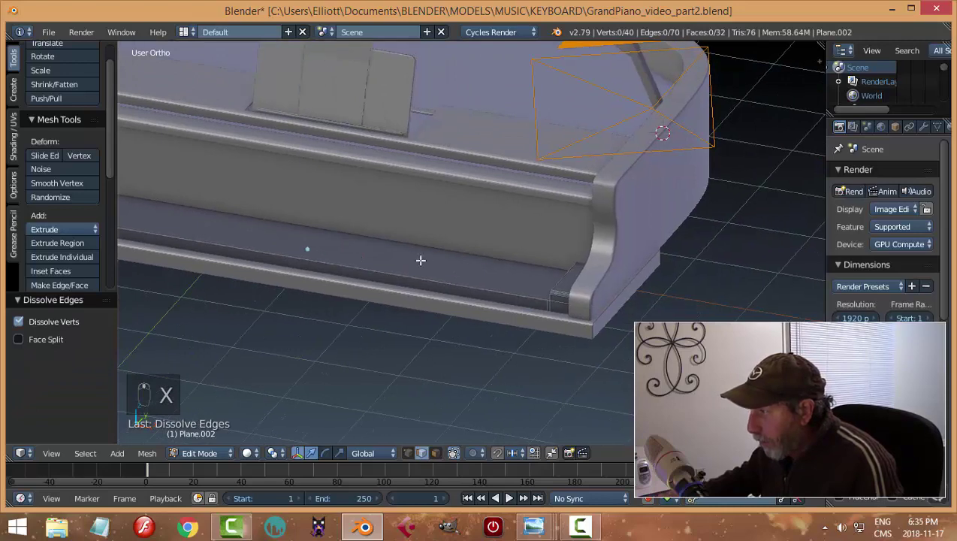
Select the edge loop running across the key bed beside its right end block and dissolve its edges.
scroll(601, 247, "up", 2)
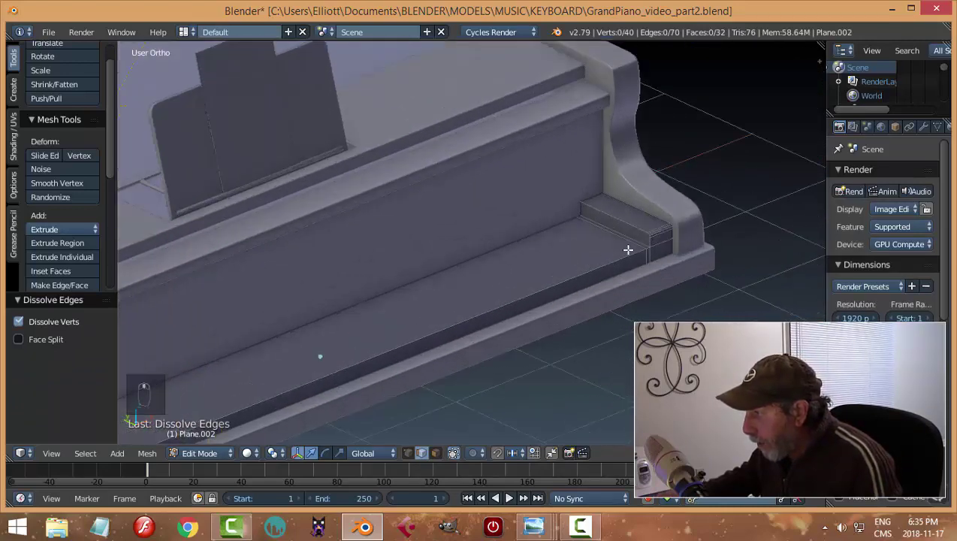
right_click(633, 243, "alt")
key("x")
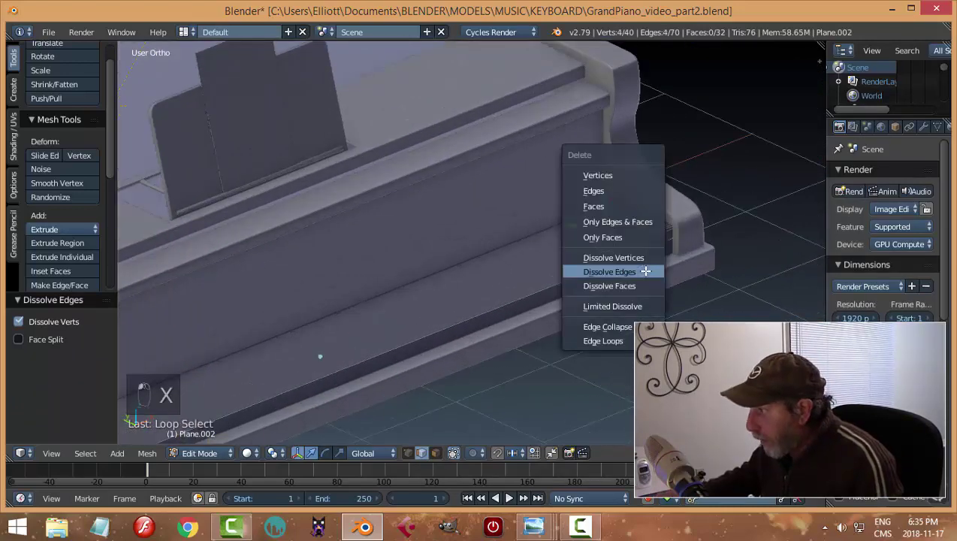
left_click(646, 272)
key("ctrl+Tab")
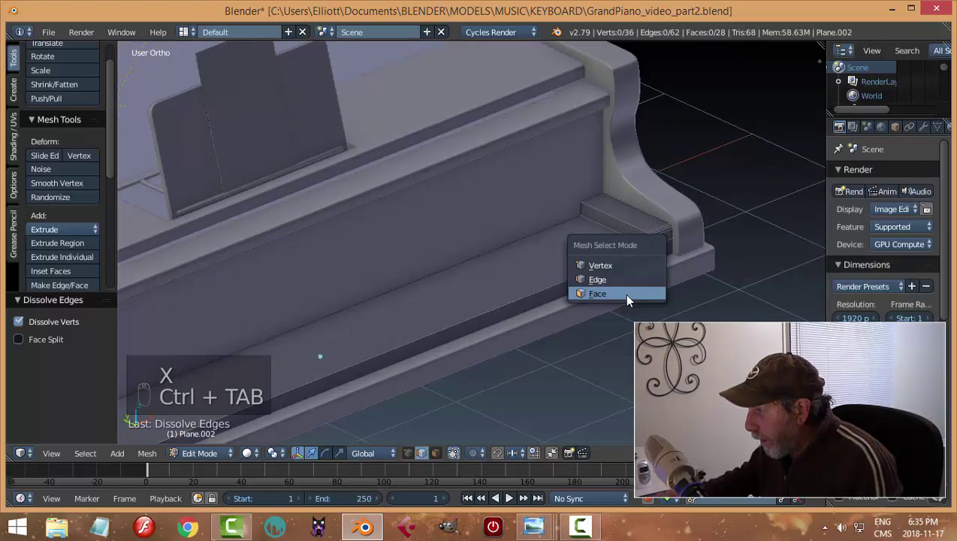
left_click(624, 293)
middle_click_drag(683, 284, 667, 276)
right_click(668, 257, "alt")
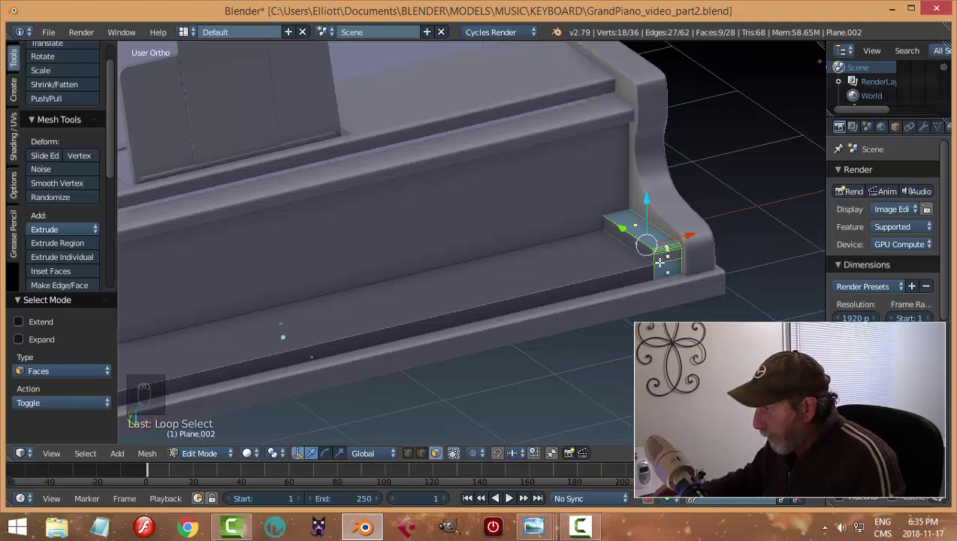
key("a")
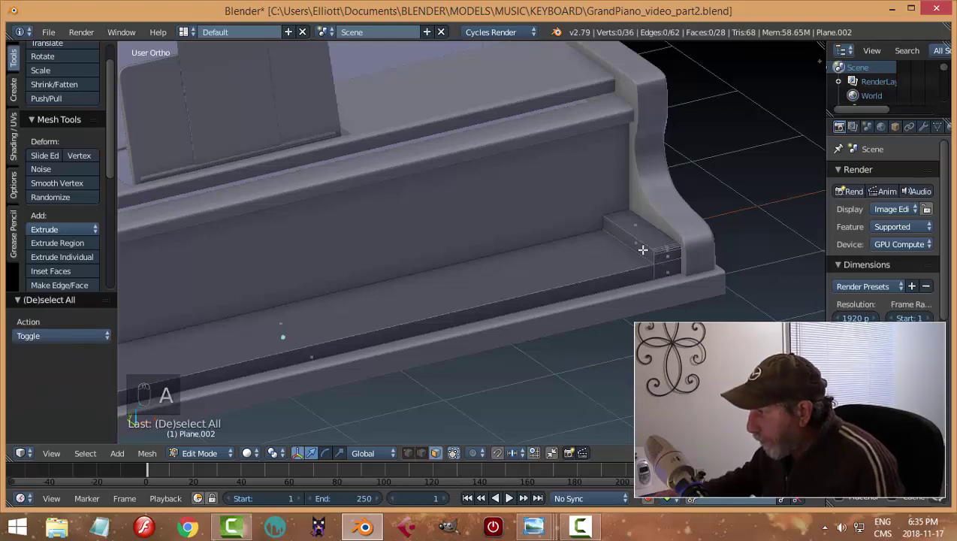
right_click(642, 266)
middle_click_drag(636, 277, 356, 263)
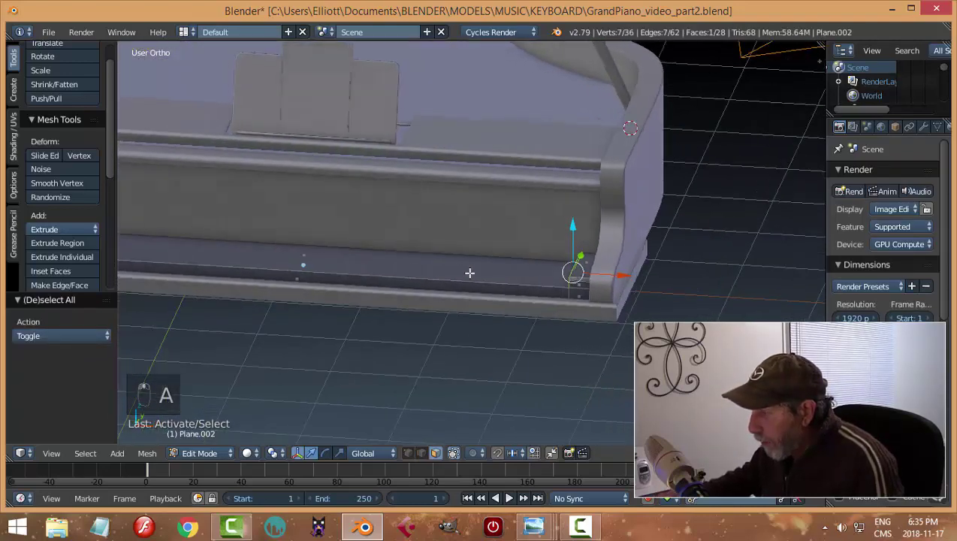
scroll(434, 267, "down", 5, "ctrl")
scroll(273, 256, "down", 5, "ctrl")
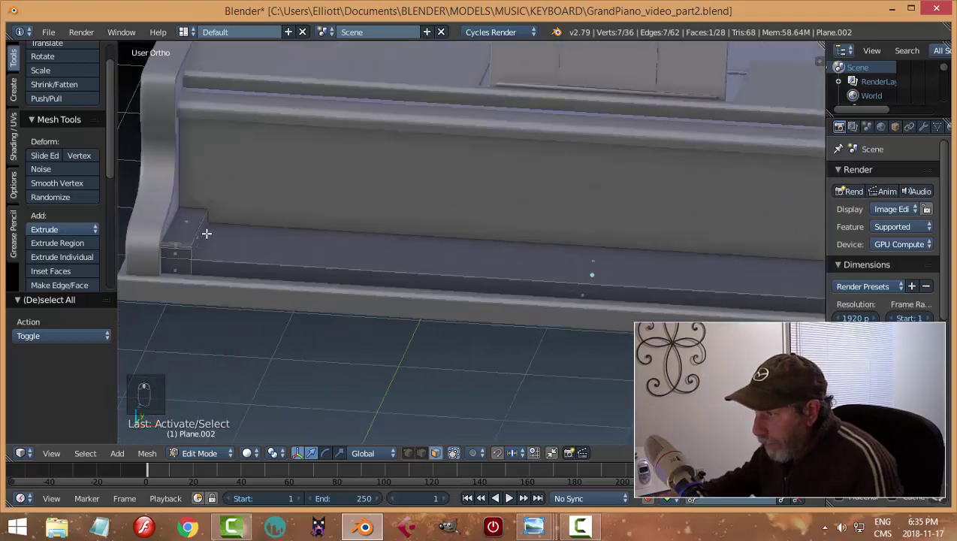
right_click(200, 233, "shift")
key("a")
In edge select mode, select the edges outlining the inner side faces of both key bed end blocks, including their front vertical edges.
key("ctrl+Tab")
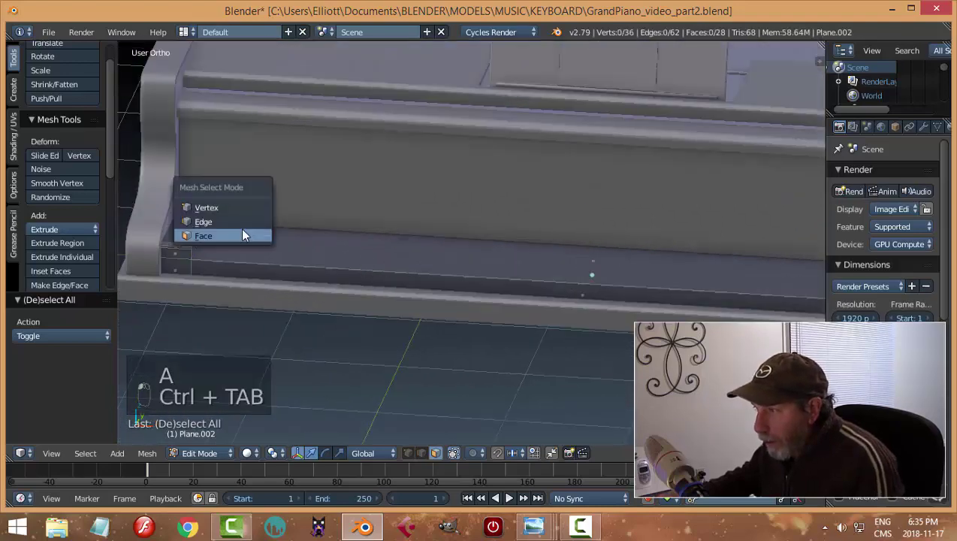
left_click(238, 220)
right_click(196, 226, "alt")
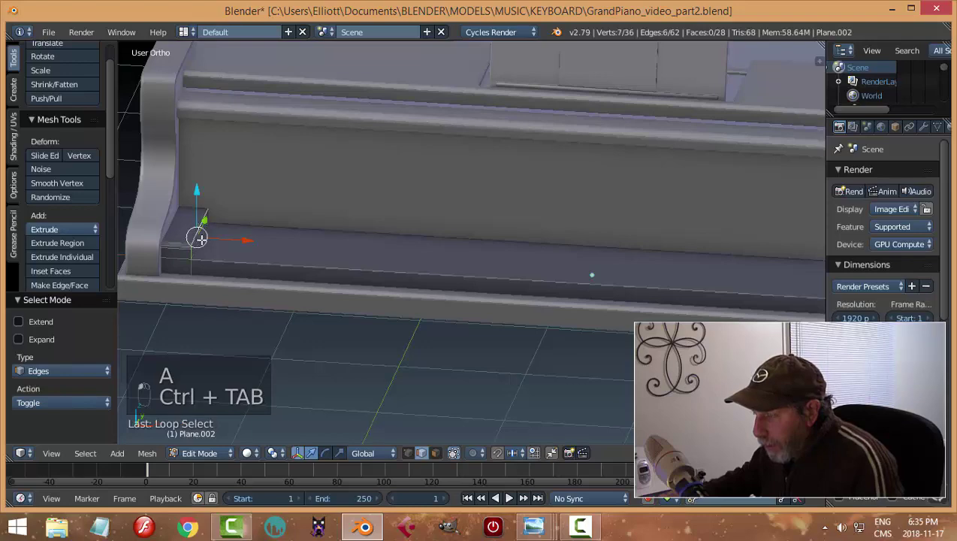
right_click(195, 260, "alt+shift")
scroll(274, 266, "up", 5)
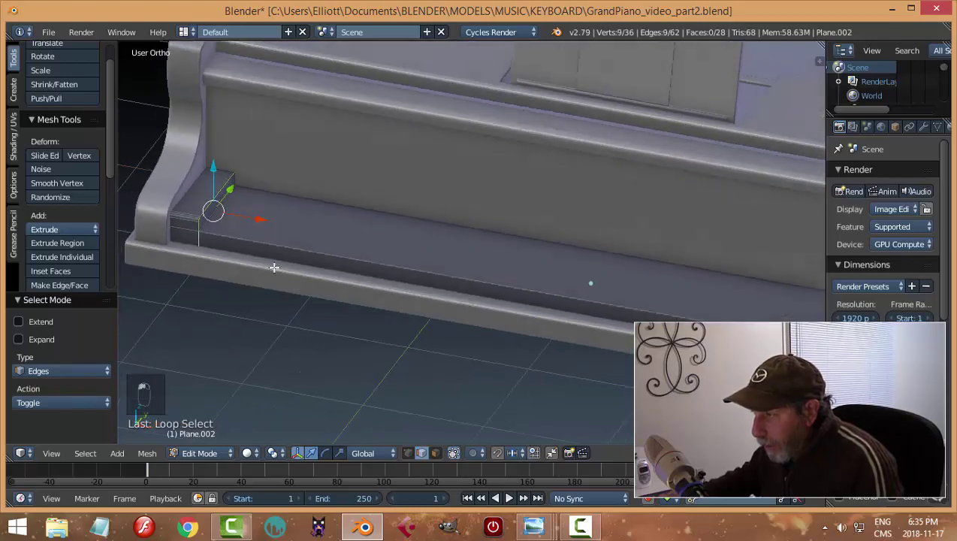
scroll(280, 205, "down", 2)
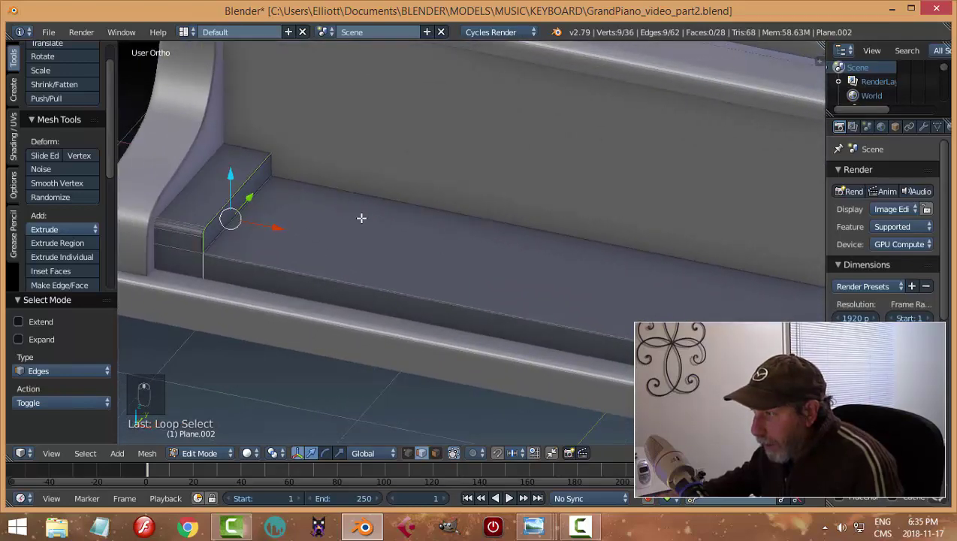
right_click(256, 187, "shift")
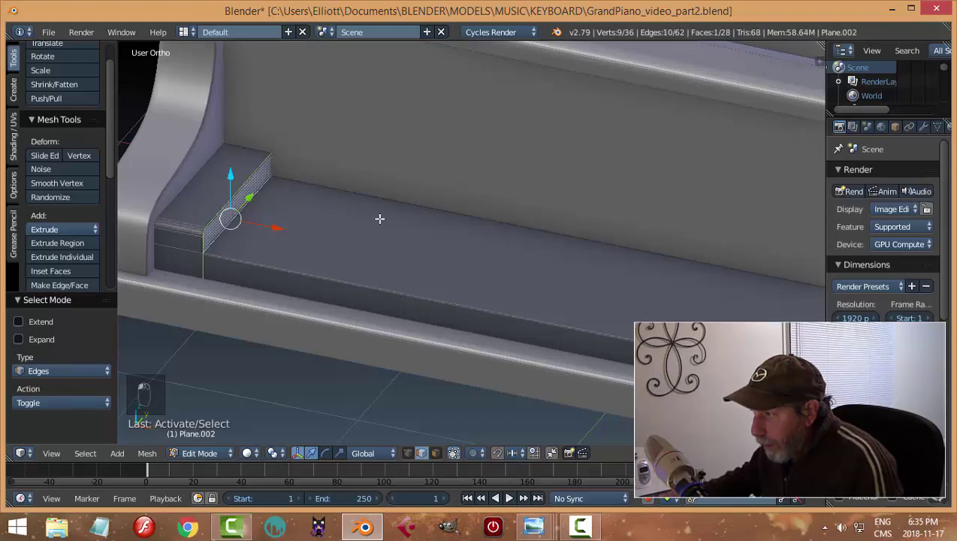
middle_click_drag(380, 218, 554, 238)
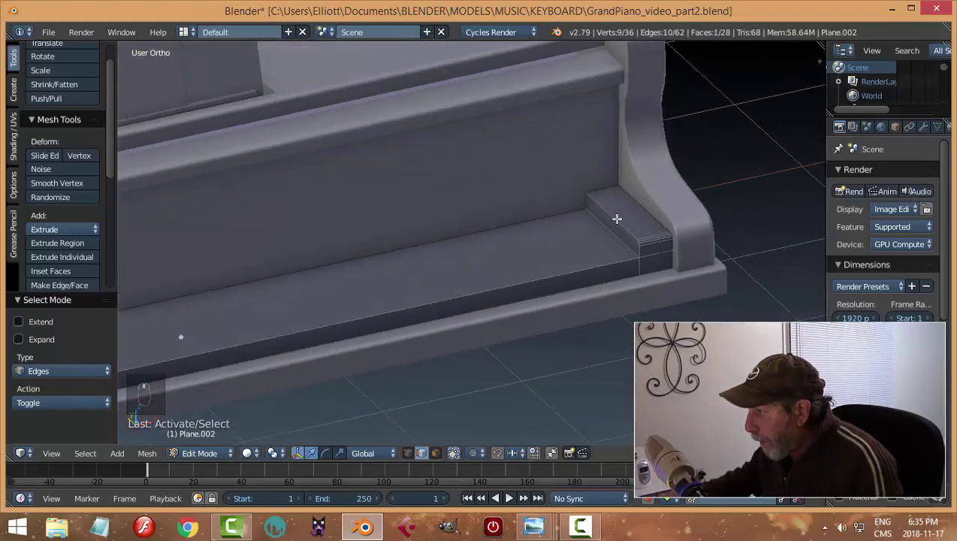
right_click(631, 247, "alt+shift")
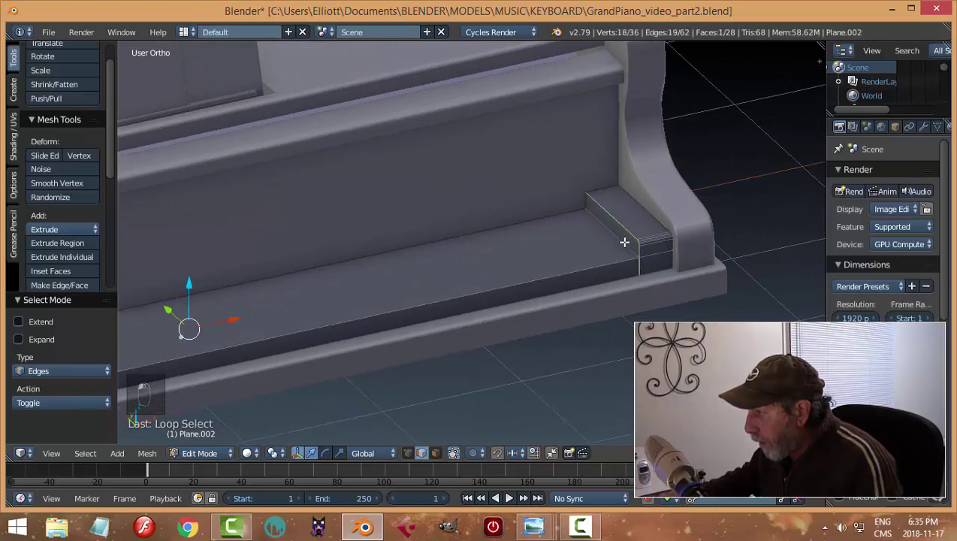
right_click(624, 241, "alt+shift")
Widen both end blocks inward by scaling the selected inner sides to about 0.983 along global X, then clear the selection.
middle_click_drag(613, 265, 571, 271)
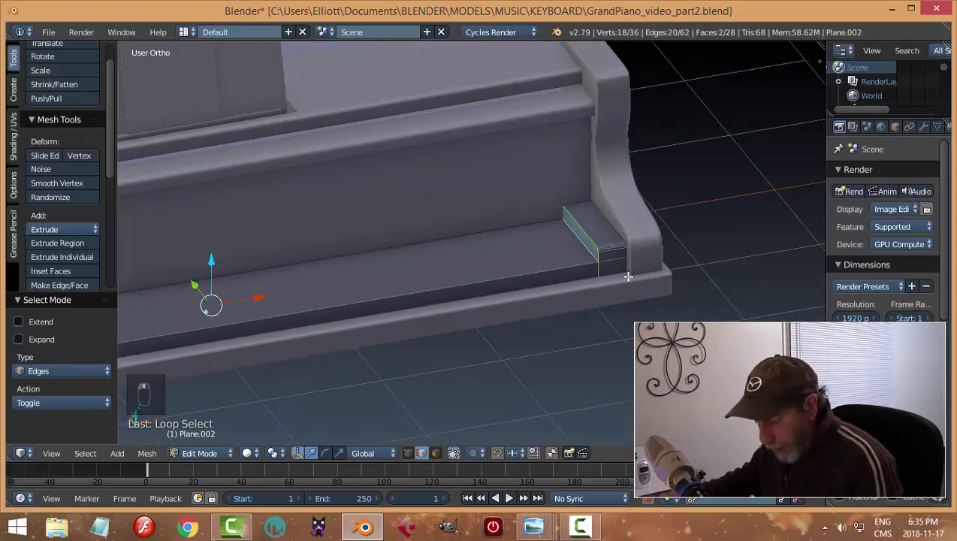
key("s")
key("x")
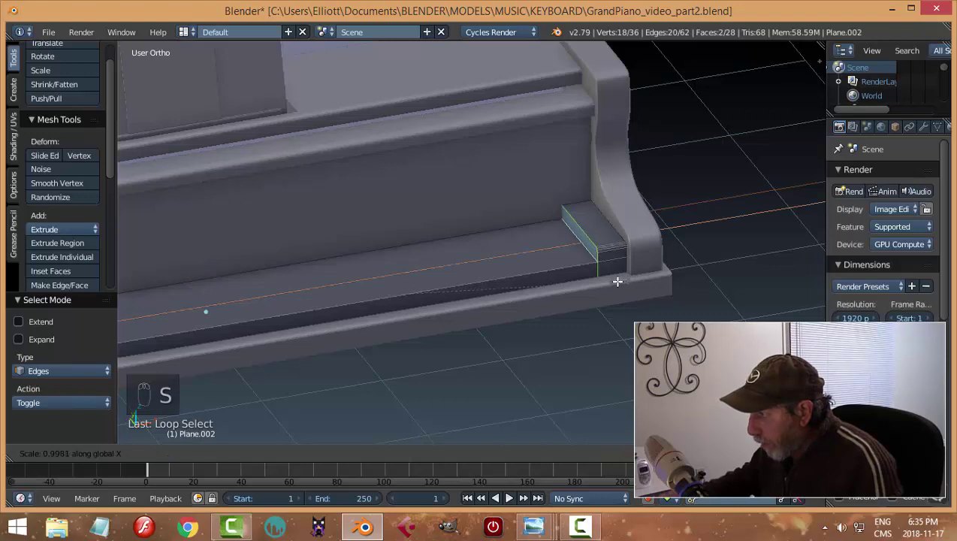
left_click(563, 280)
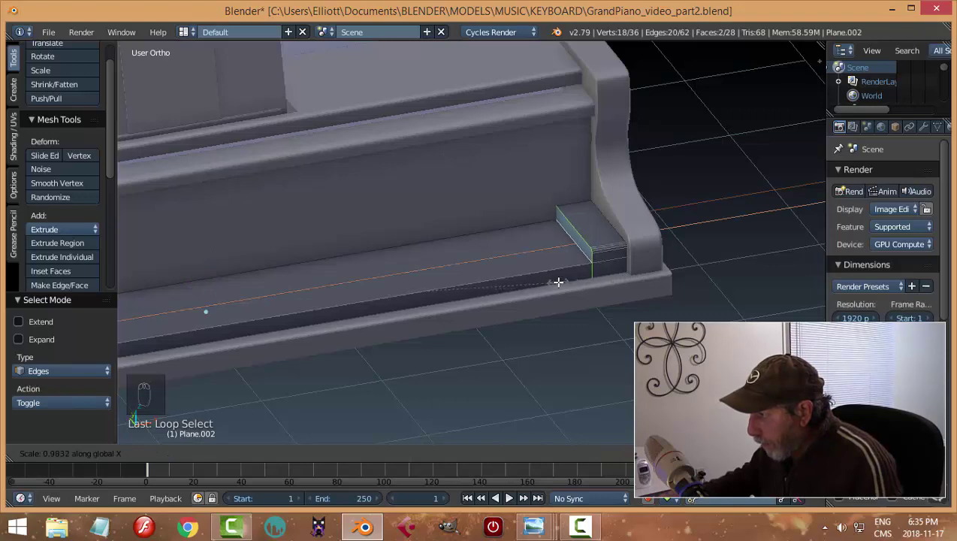
scroll(439, 330, "down", 4)
middle_click_drag(440, 330, 607, 306)
key("a")
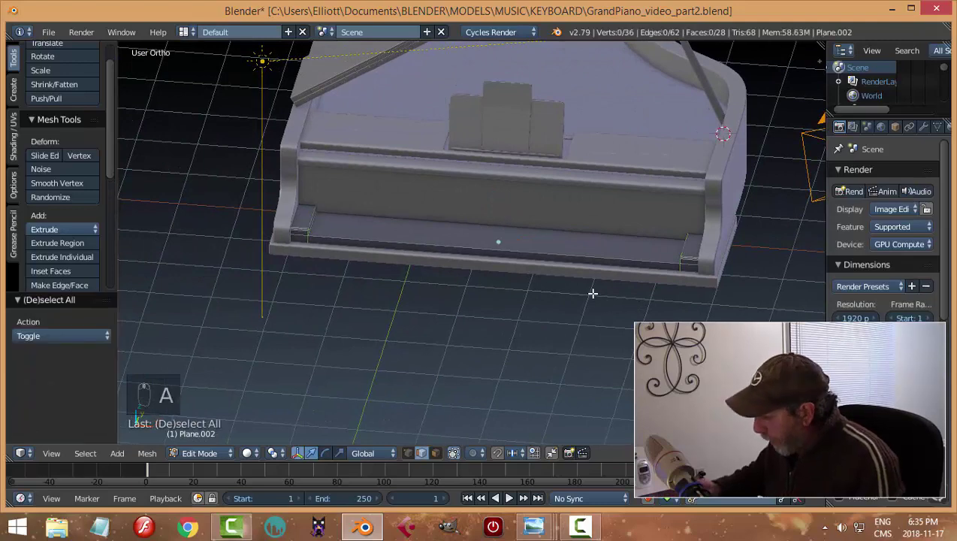
Check the end block widths against the keyboard blueprint in top wireframe view, then return to solid shading.
key("KP_7")
key("z")
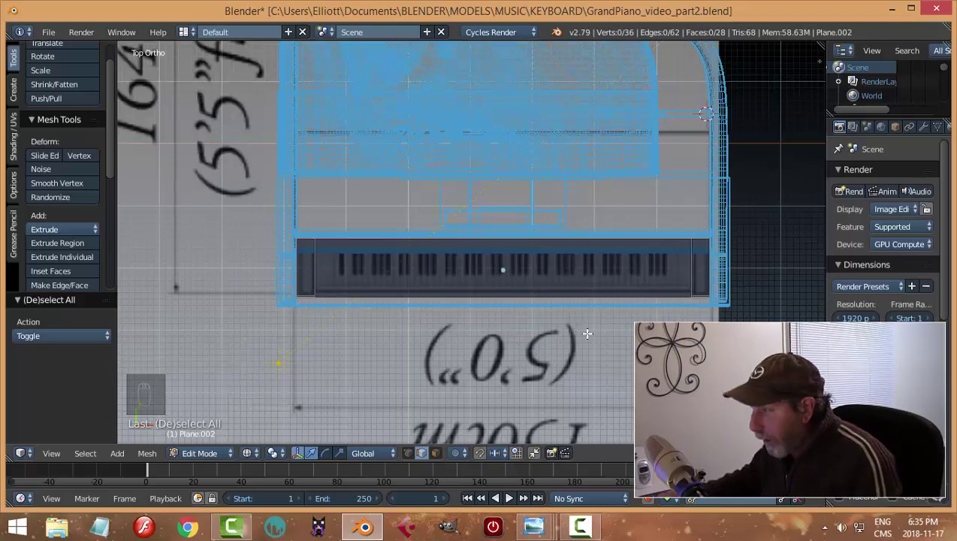
key("z")
left_click(582, 413)
middle_click_drag(582, 413, 567, 302)
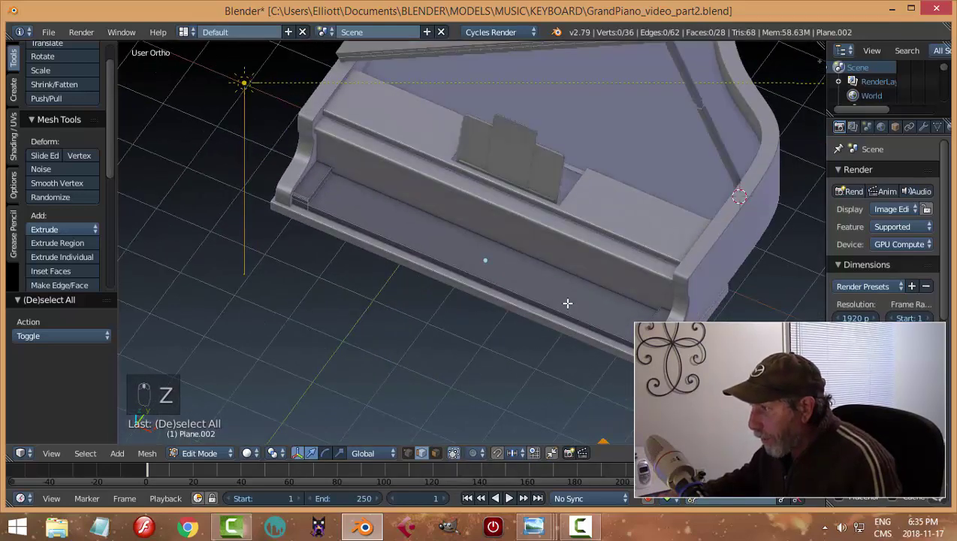
Leave Edit Mode on the key bed and save over GrandPiano_video_part2.blend.
key("Tab")
key("ctrl+s")
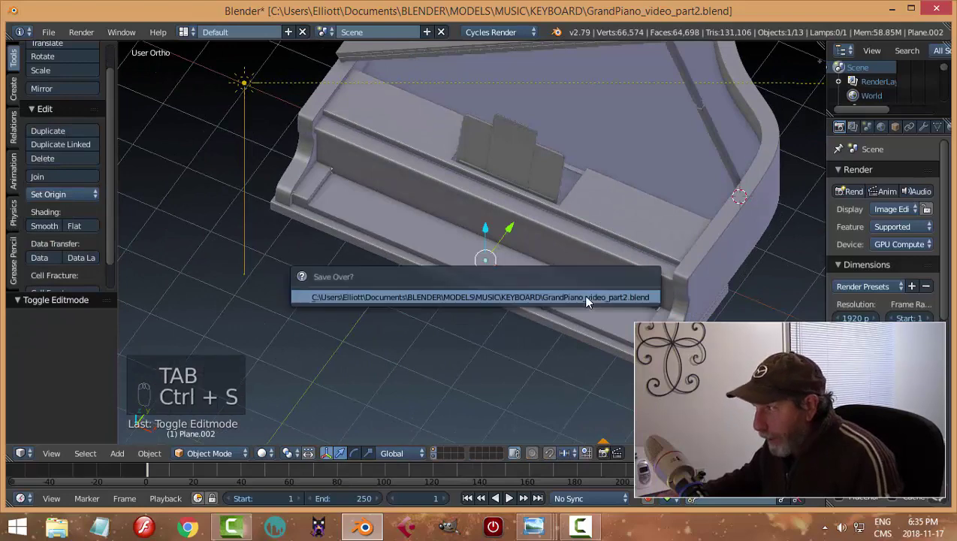
left_click(586, 297)
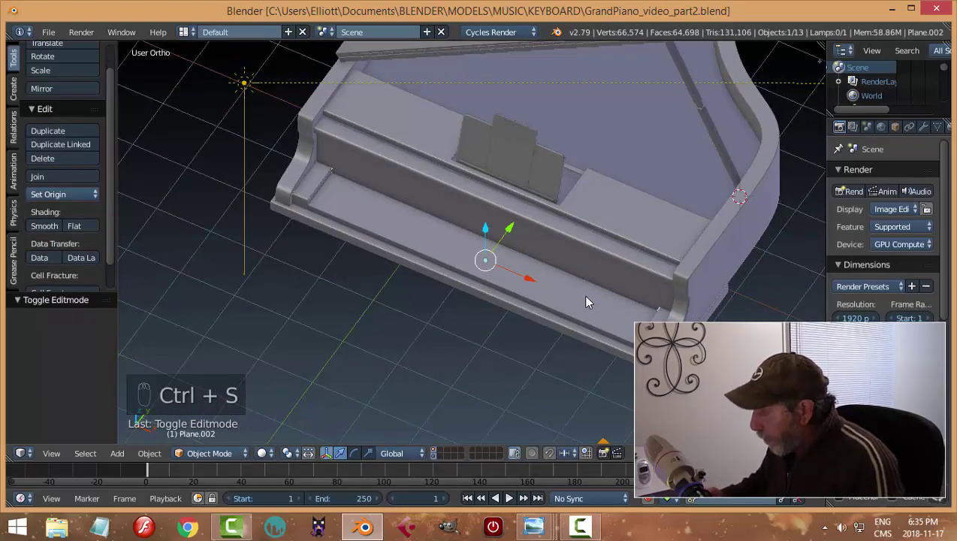
View the piano through the camera, deselect all objects and save over the same file again.
key("KP_0")
key("a")
key("a")
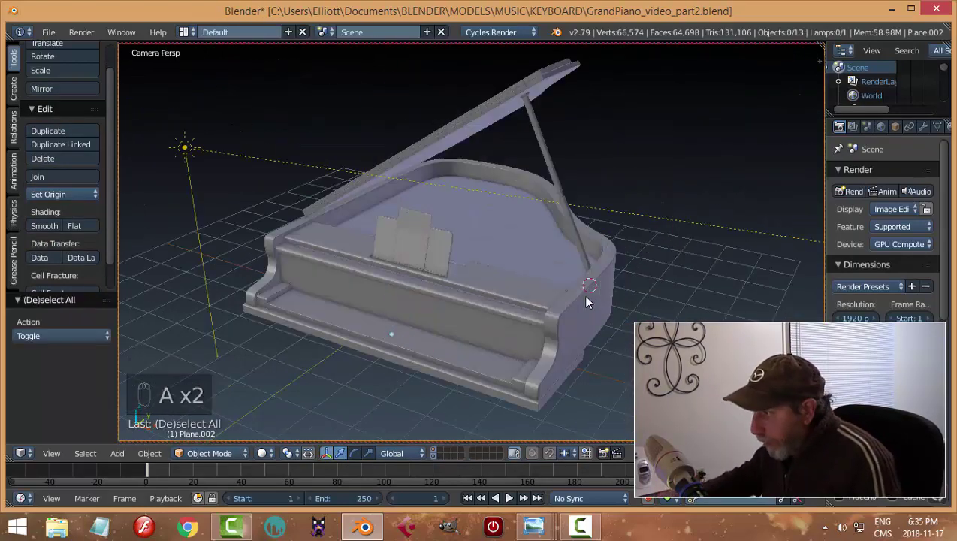
key("ctrl+s")
left_click(587, 298)
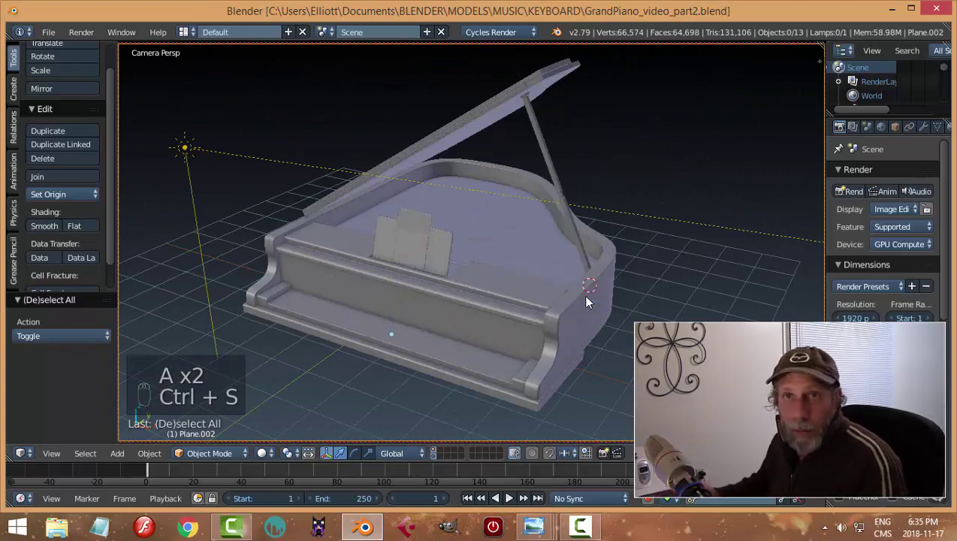